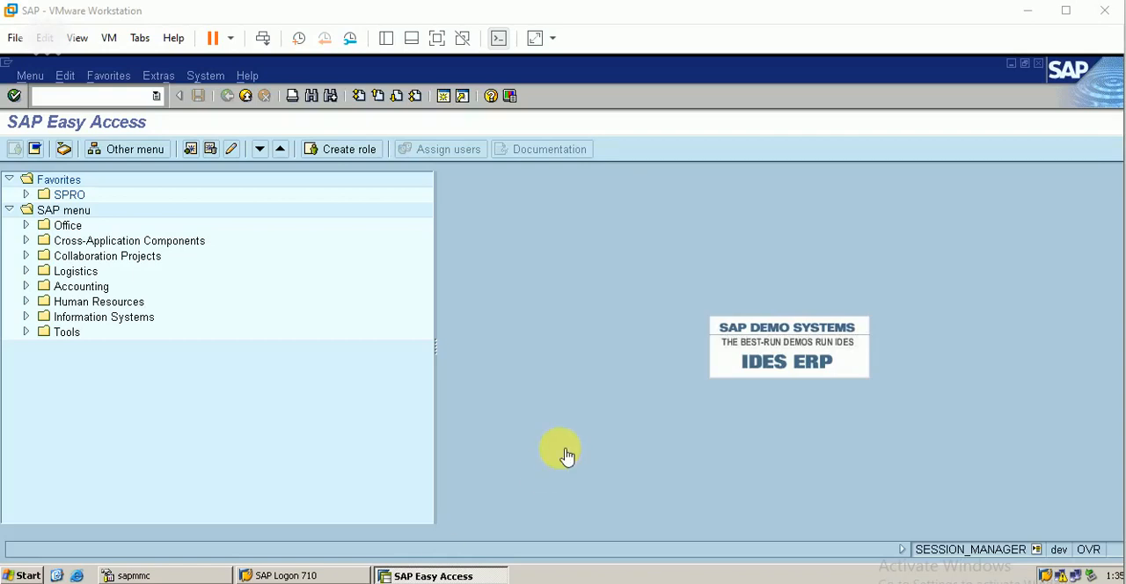
# Step: Switch to PowerPoint to review the Customer Master outline slide, and return to SAP
pyautogui.click(332, 572)
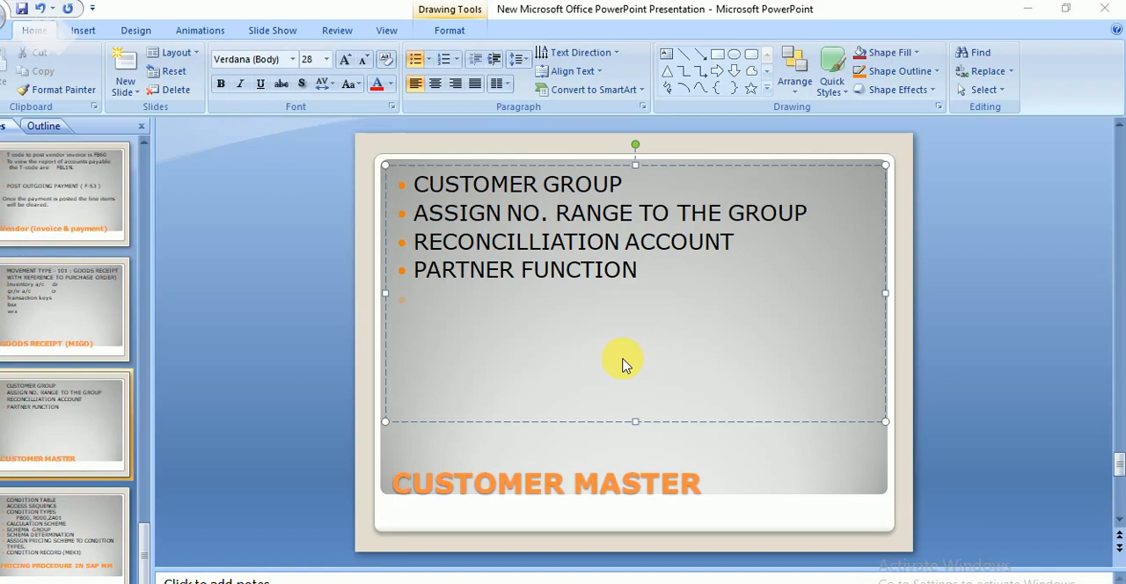
pyautogui.click(1027, 9)
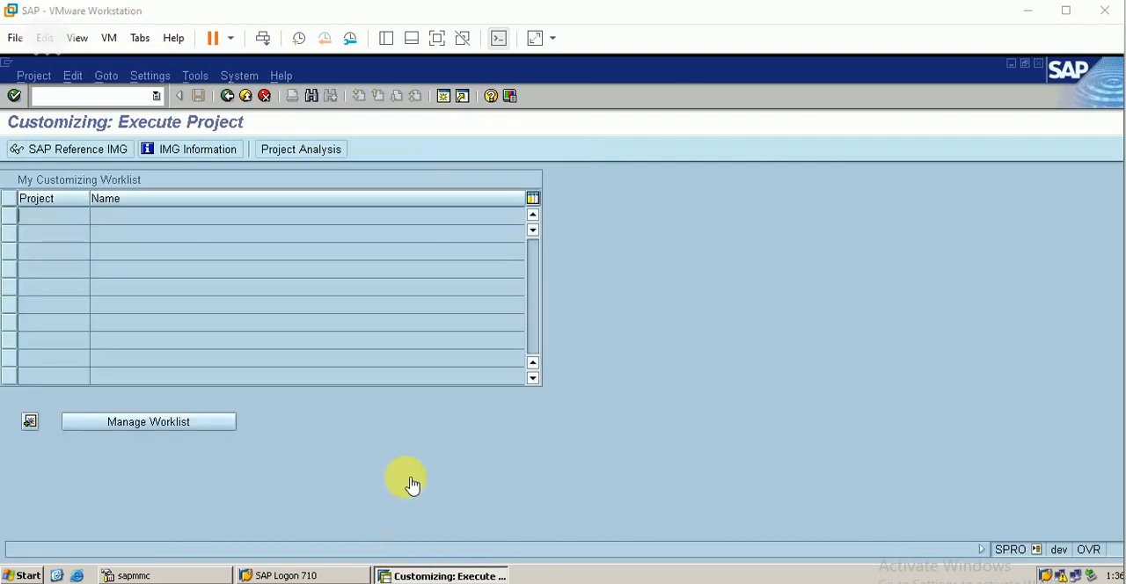
# Step: Open the SAP Reference IMG and run Define Account Groups and Field Selection for Customers under Logistics - General, Business Partner, Customers, Control
pyautogui.click(87, 157)
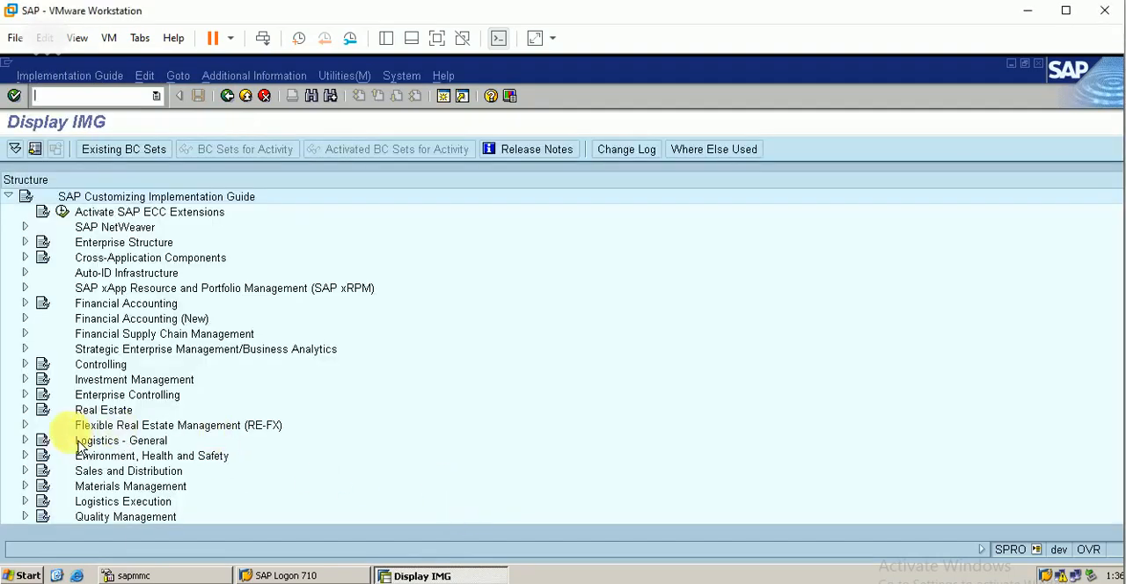
pyautogui.click(25, 440)
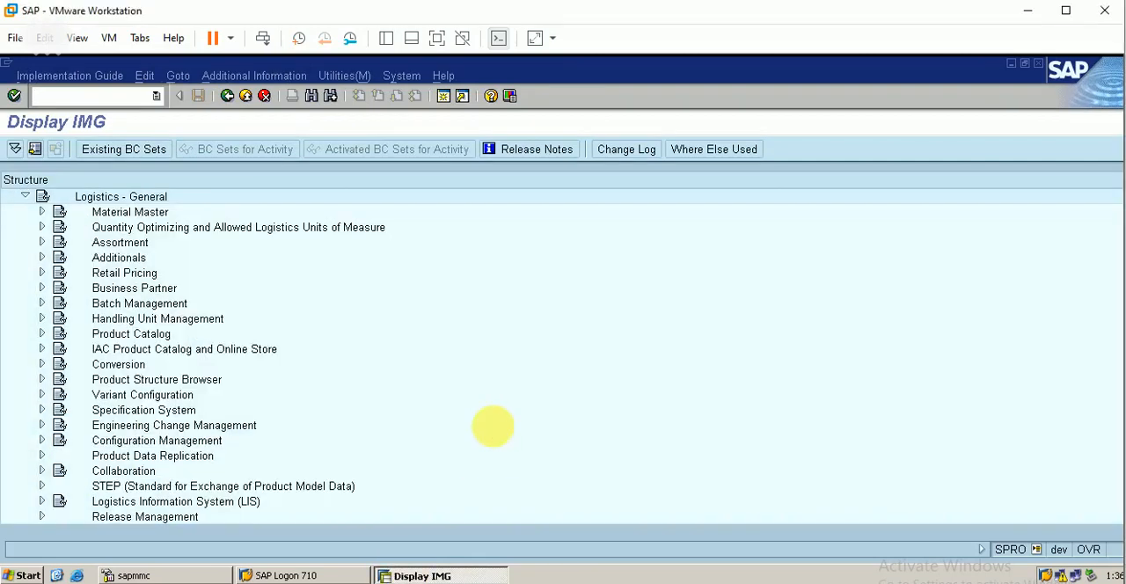
pyautogui.click(41, 288)
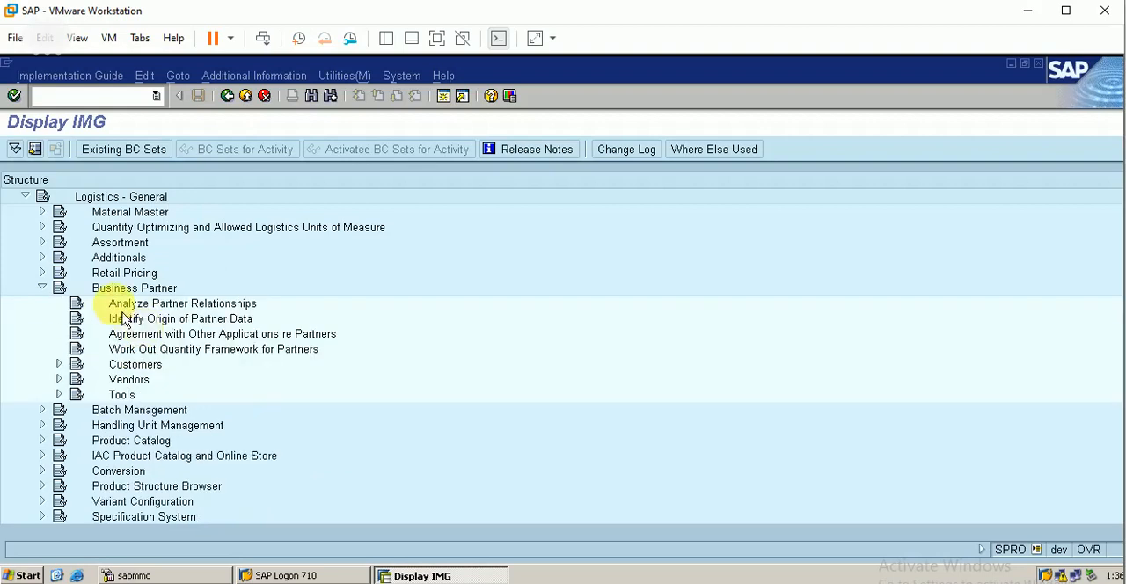
pyautogui.click(132, 381)
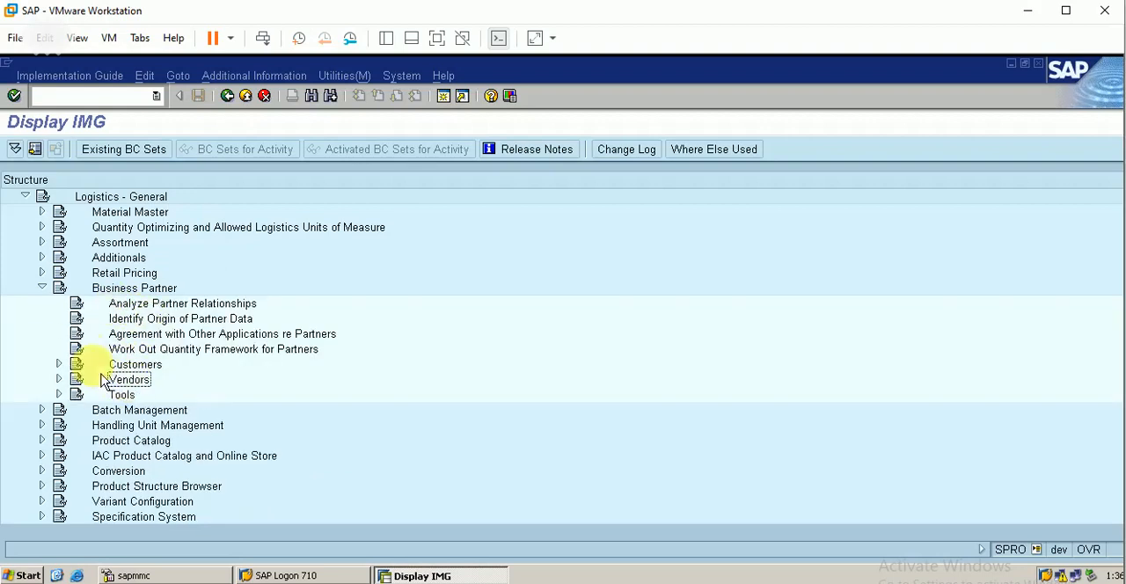
pyautogui.click(59, 364)
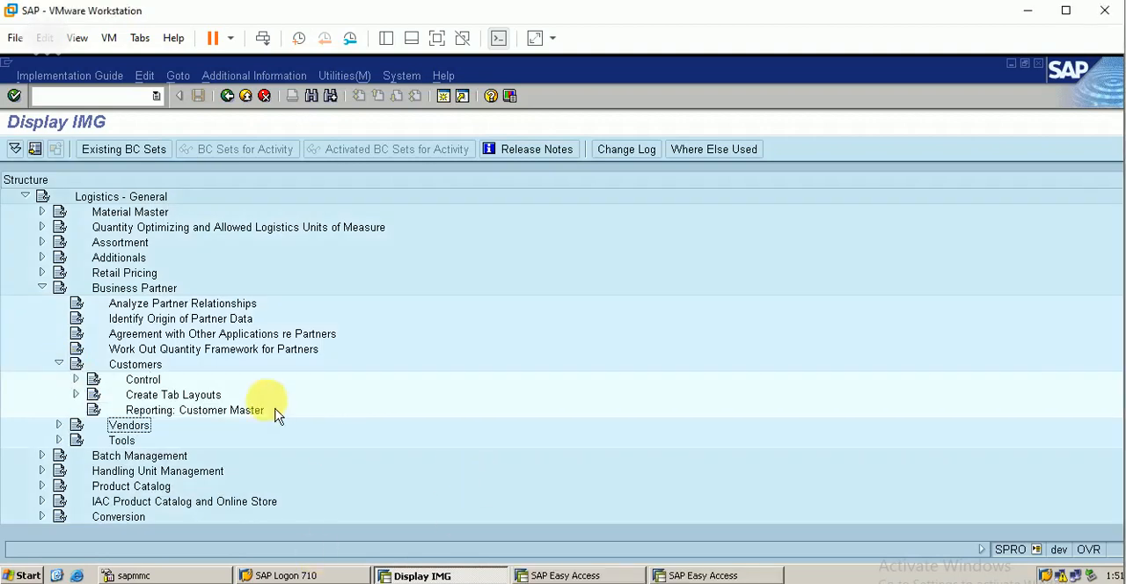
pyautogui.click(75, 379)
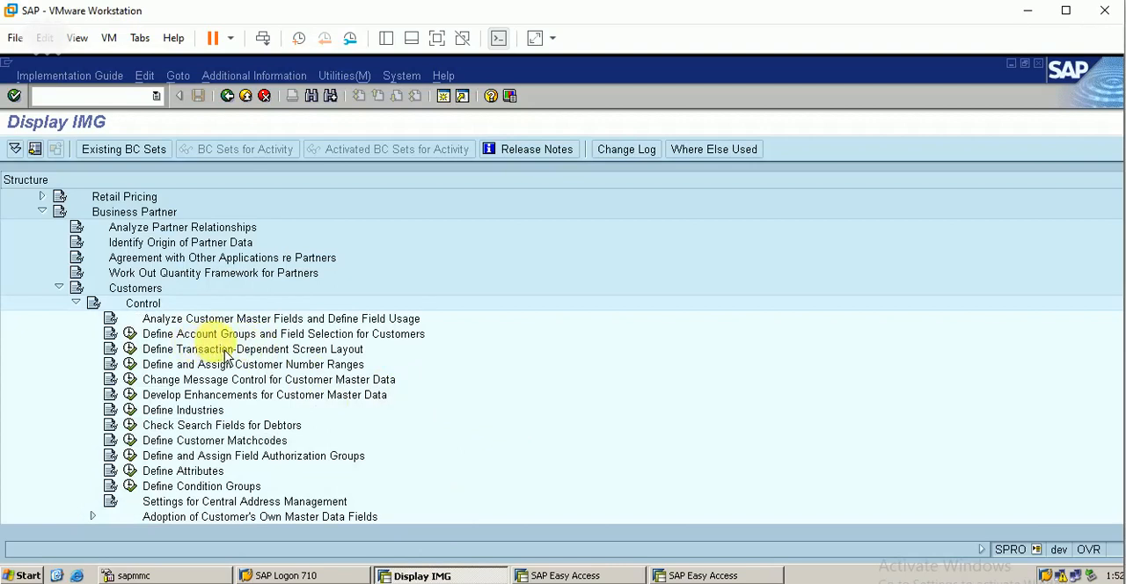
pyautogui.click(132, 338)
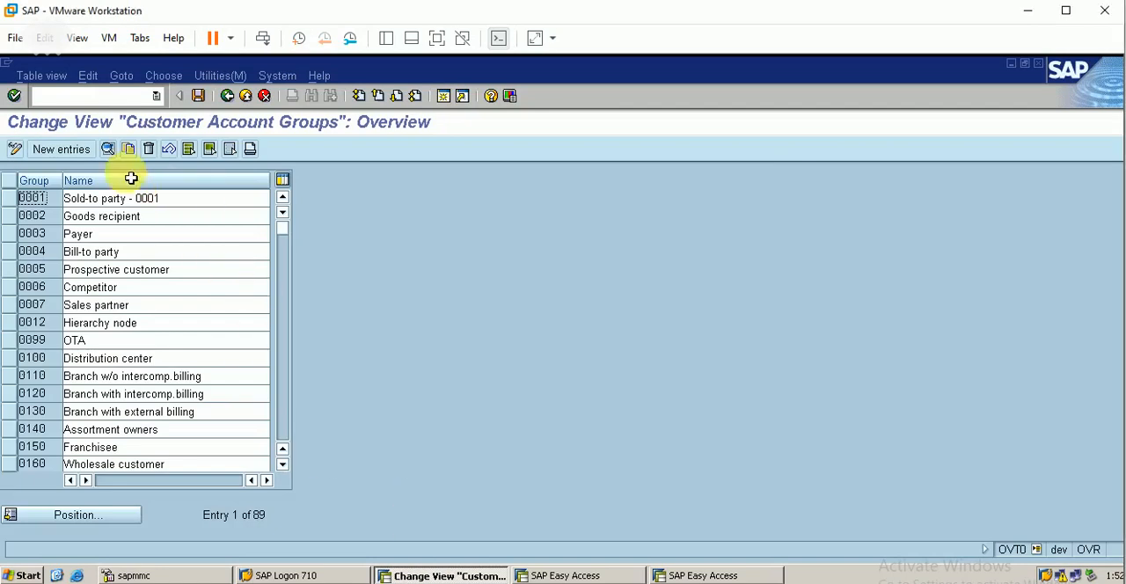
# Step: Create a new customer account group berp with the description "berp cust. group"
pyautogui.click(69, 150)
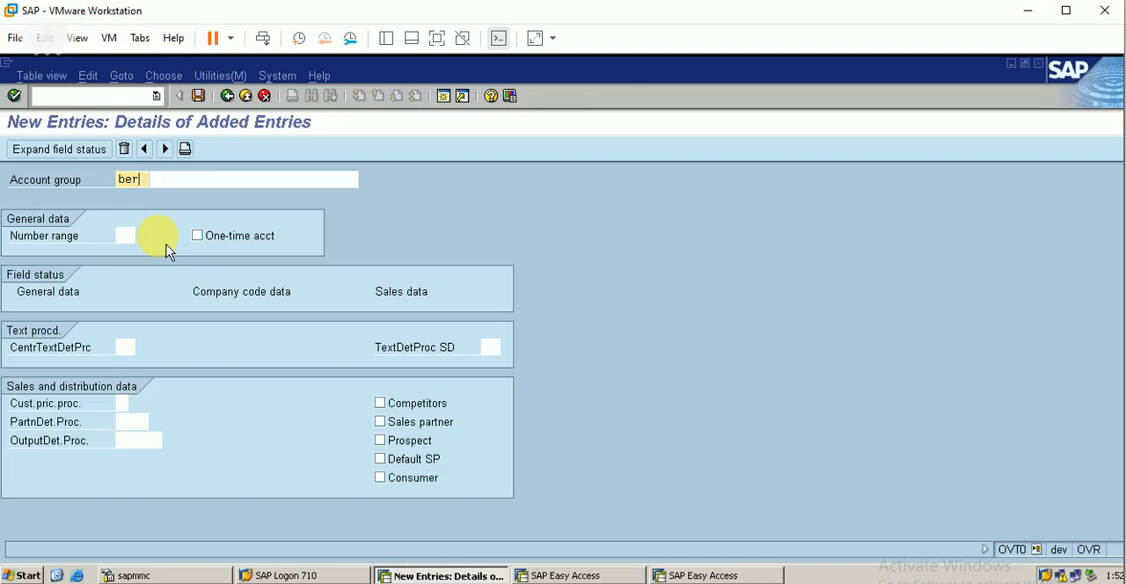
pyautogui.press('Tab')
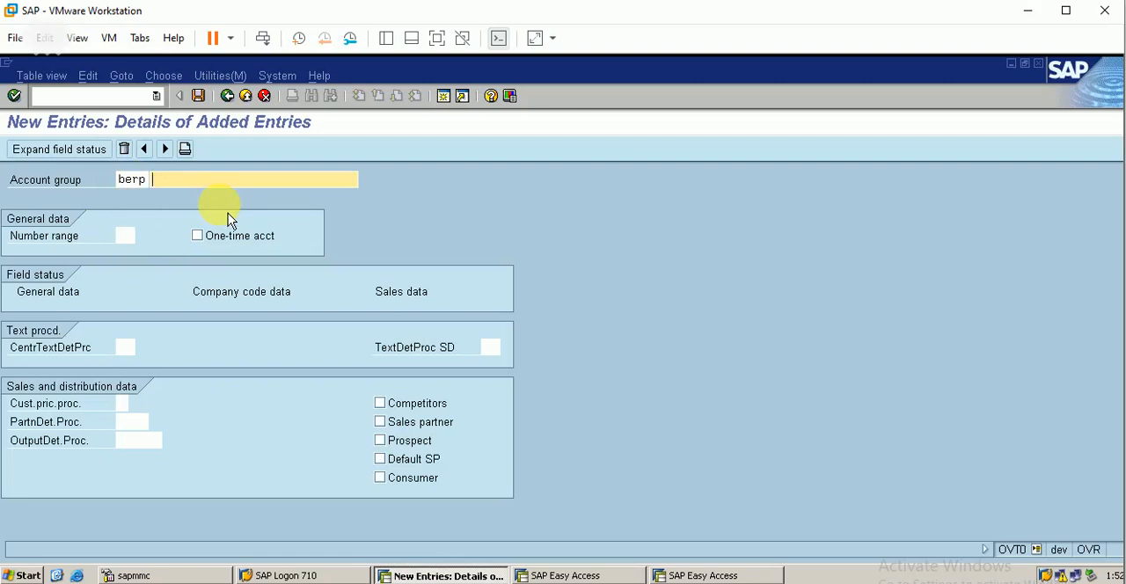
pyautogui.write('berp cust. group')
# Step: Assign number range NJ to the new account group and save it under customizing request DEVK900057
pyautogui.click(126, 235)
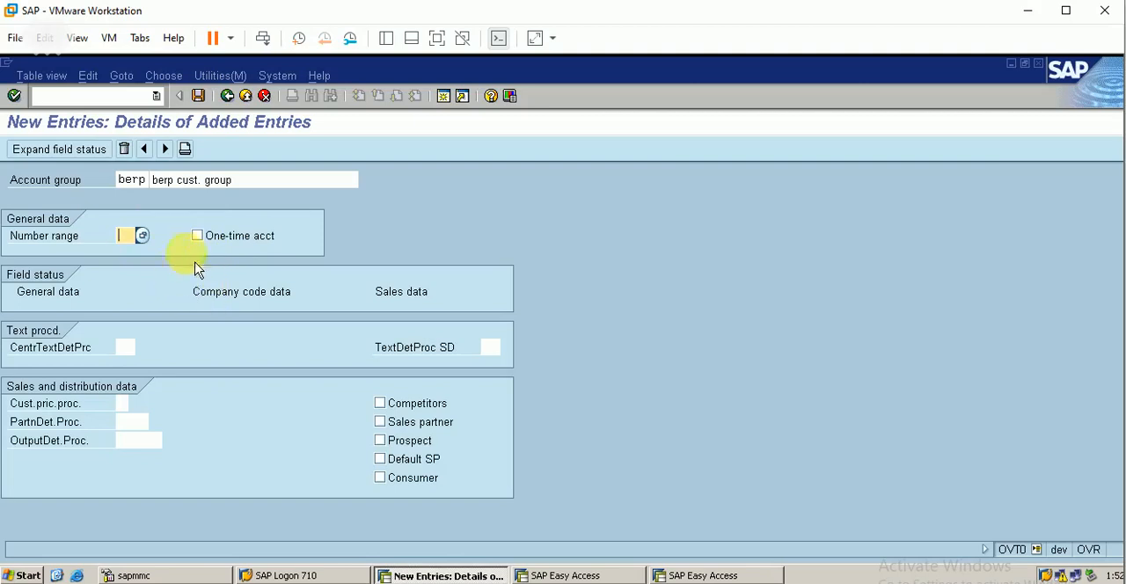
pyautogui.click(148, 243)
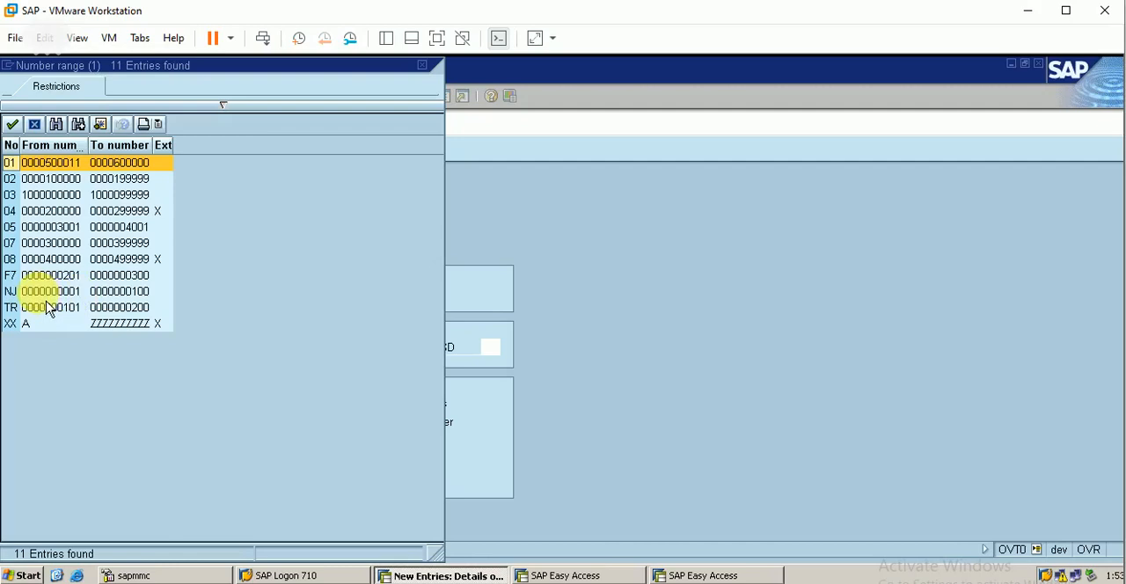
pyautogui.click(104, 297)
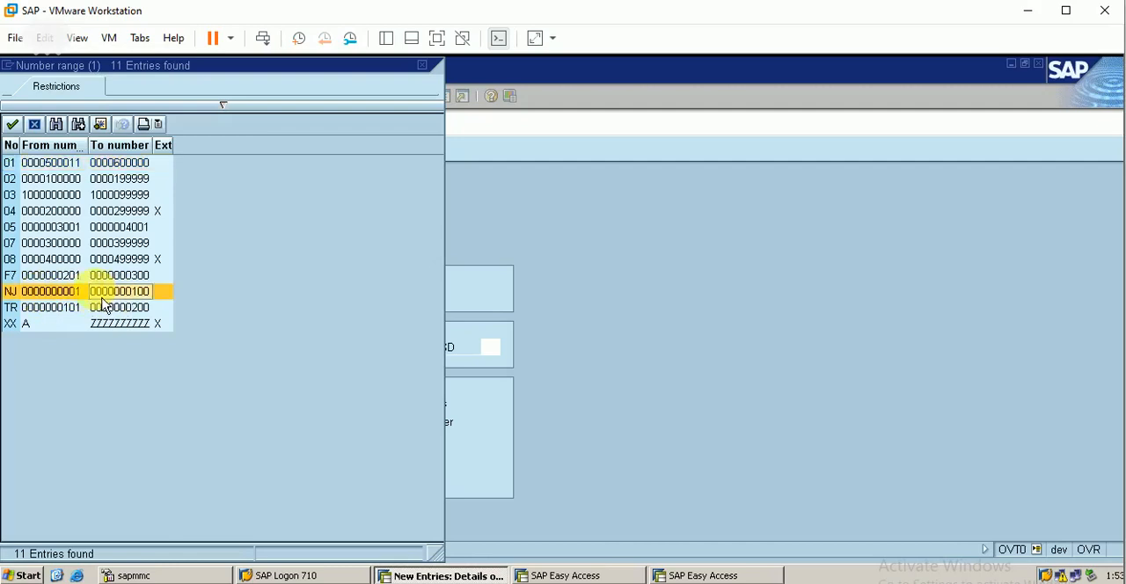
pyautogui.doubleClick(120, 299)
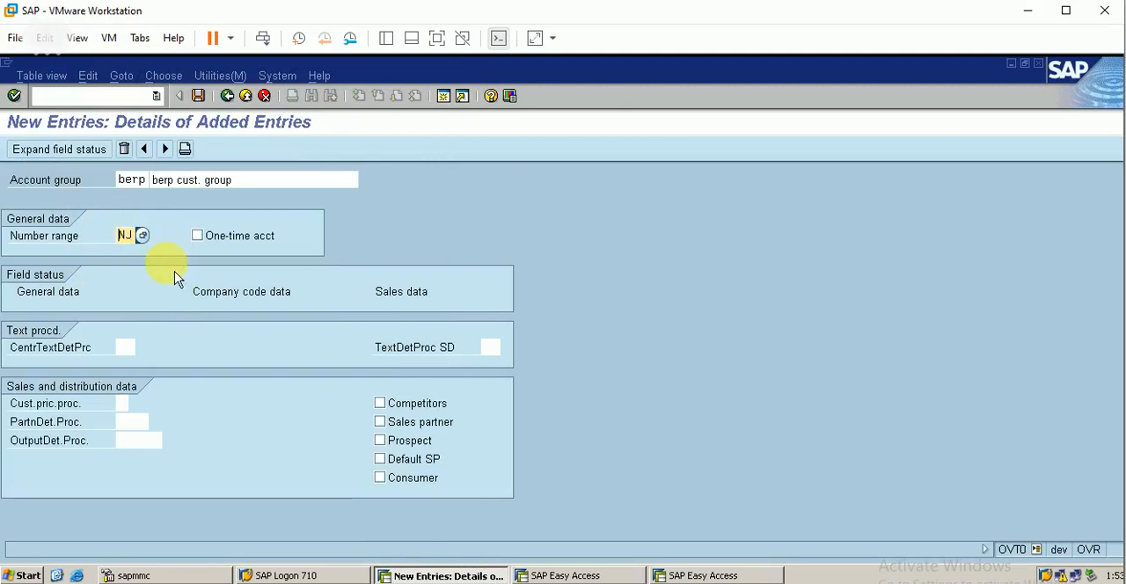
pyautogui.click(199, 97)
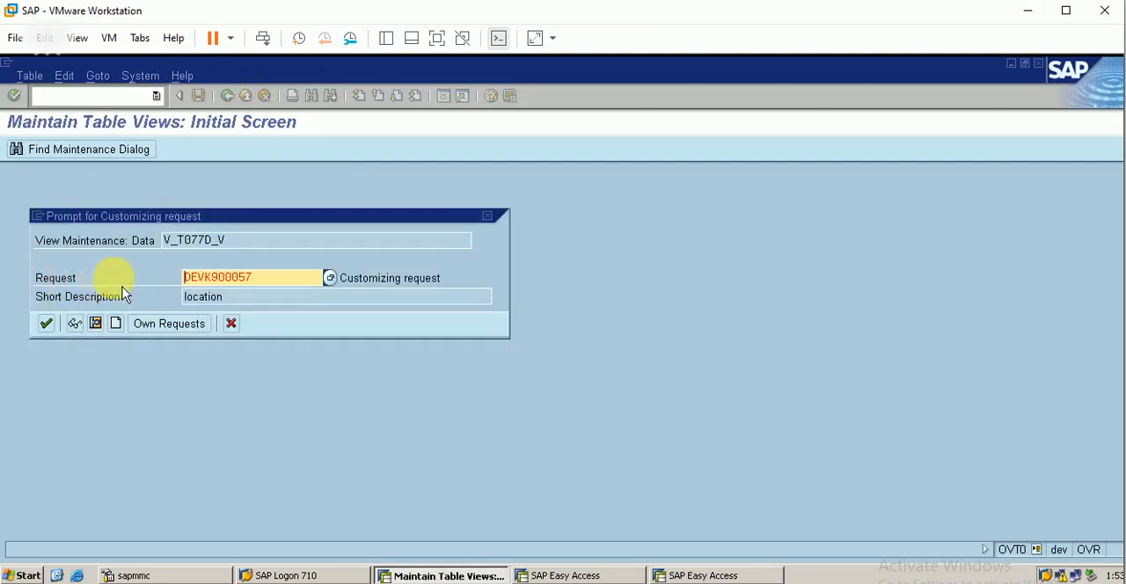
pyautogui.click(51, 325)
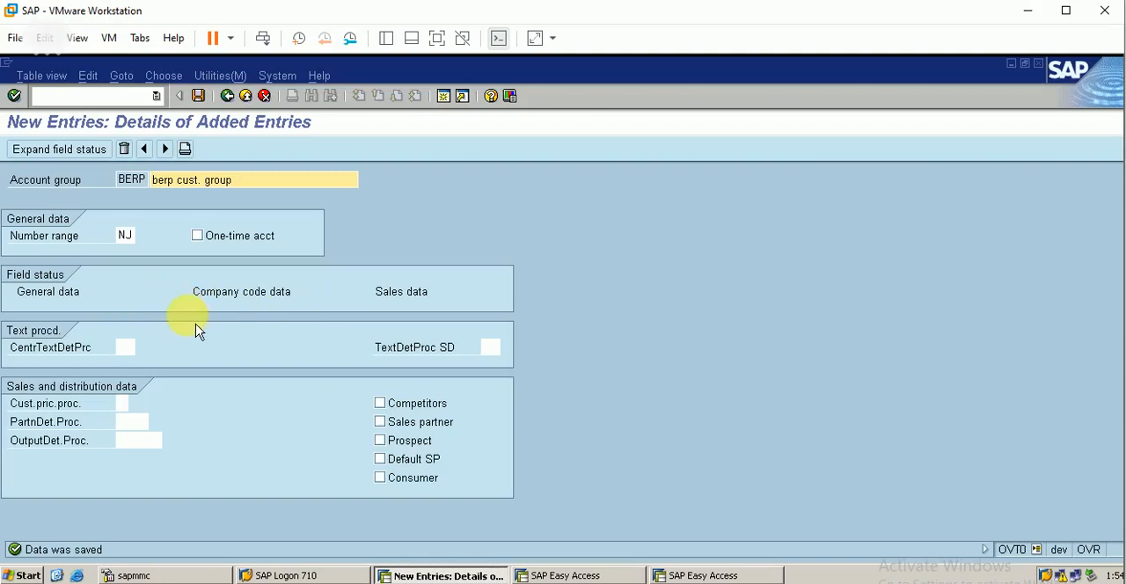
# Step: Try required entry and display for Name 1/last name in the general data Address field status, restore Suppress, and save
pyautogui.click(70, 303)
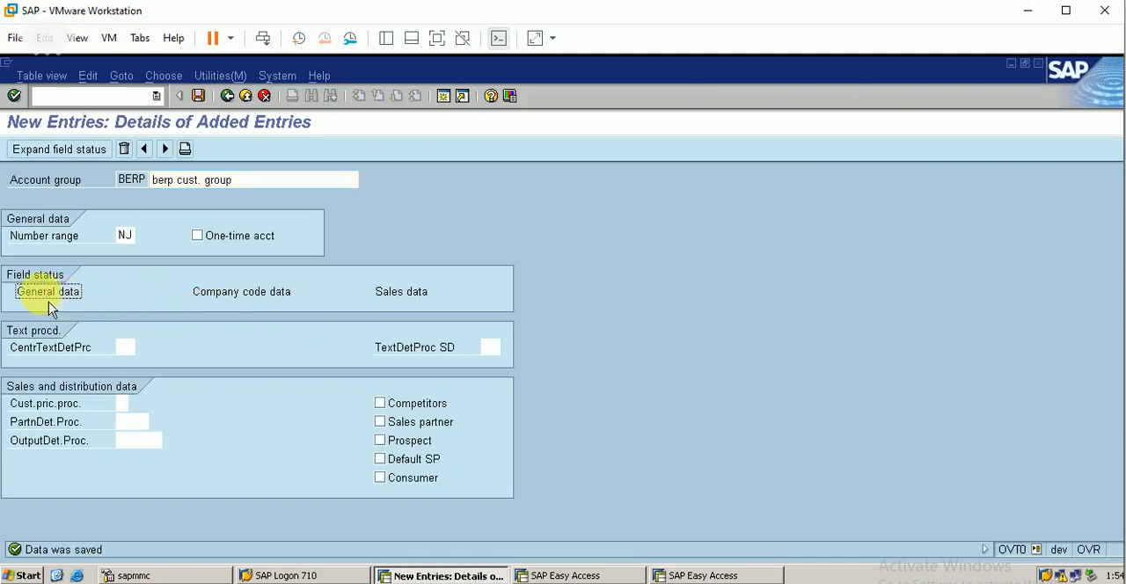
pyautogui.click(72, 152)
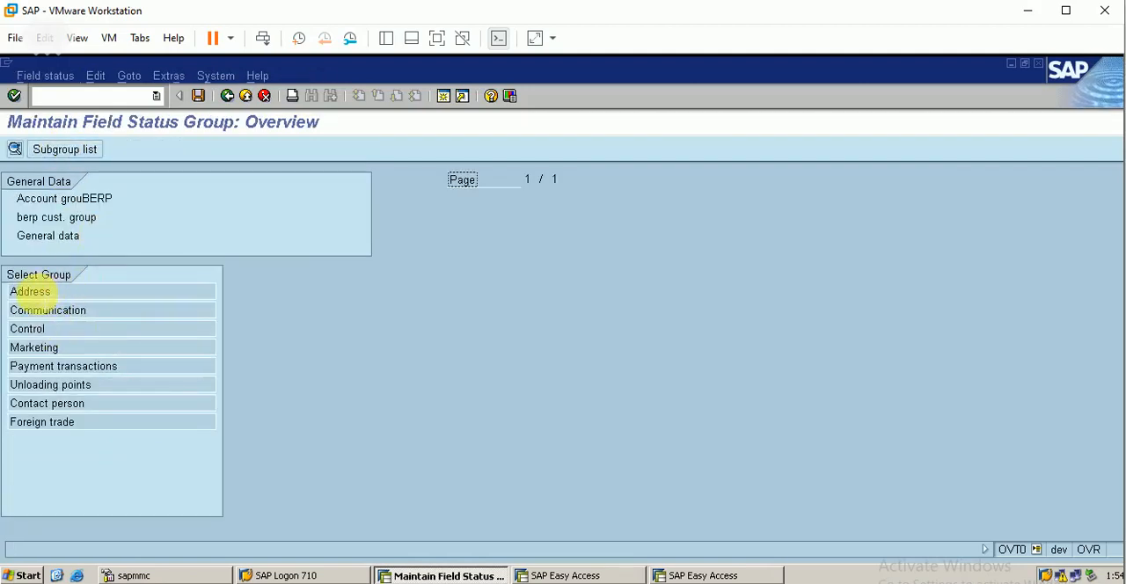
pyautogui.doubleClick(32, 292)
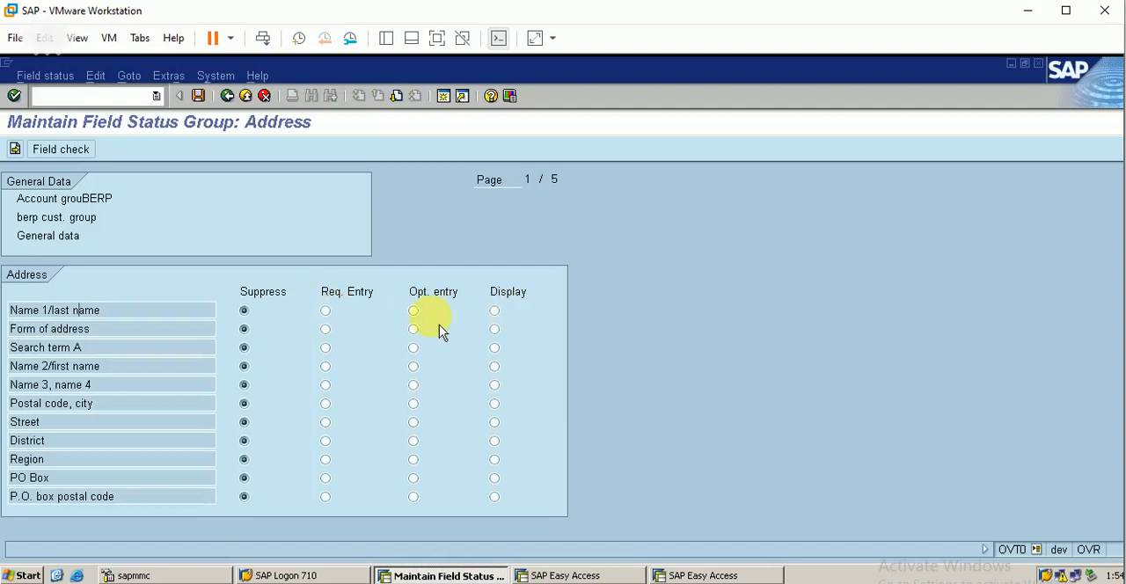
pyautogui.click(325, 311)
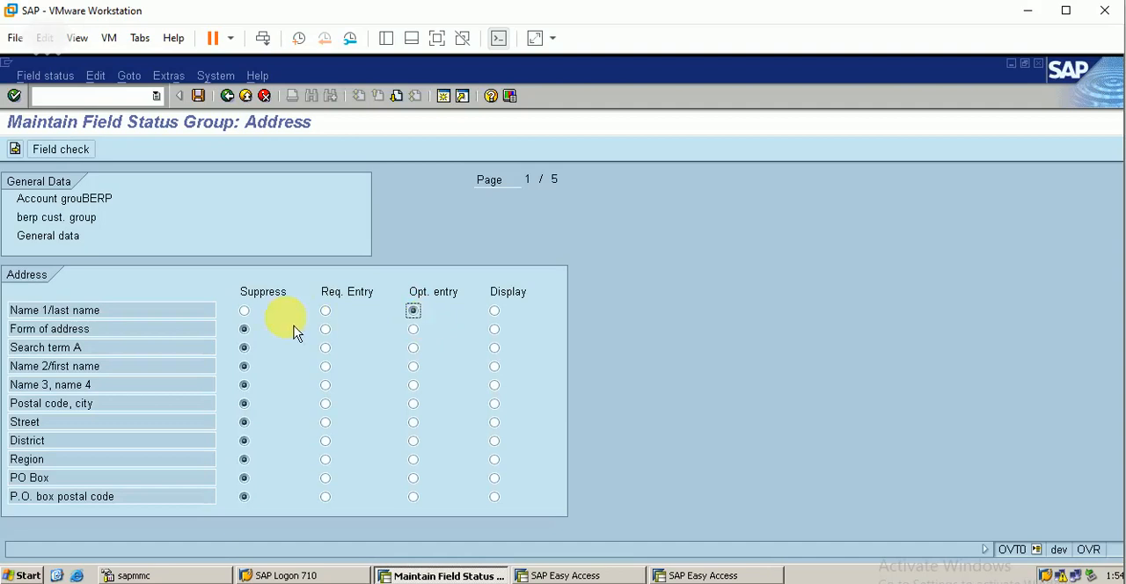
pyautogui.click(496, 315)
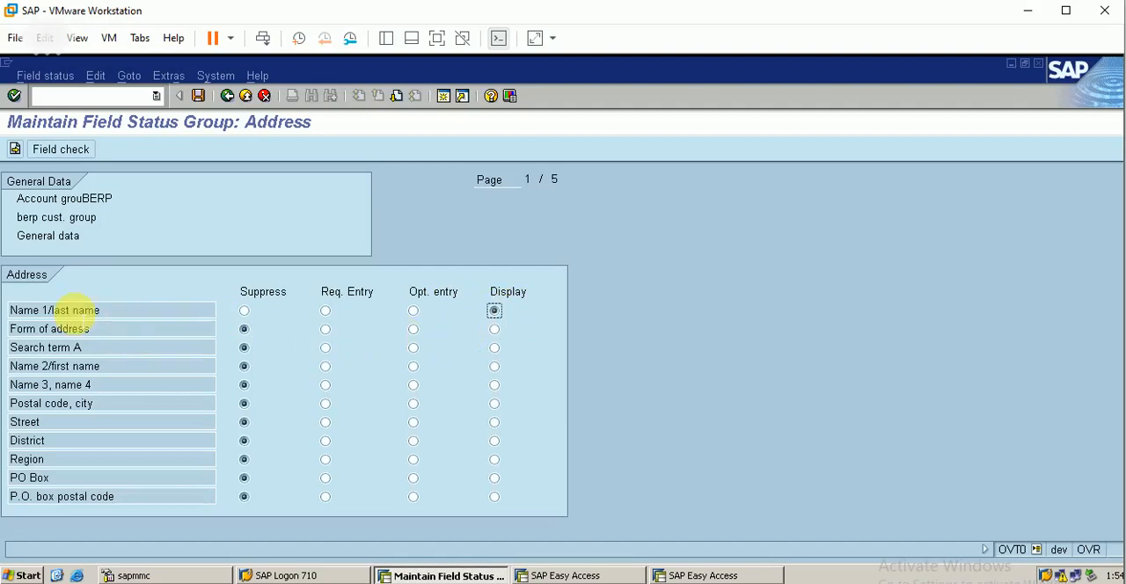
pyautogui.click(245, 312)
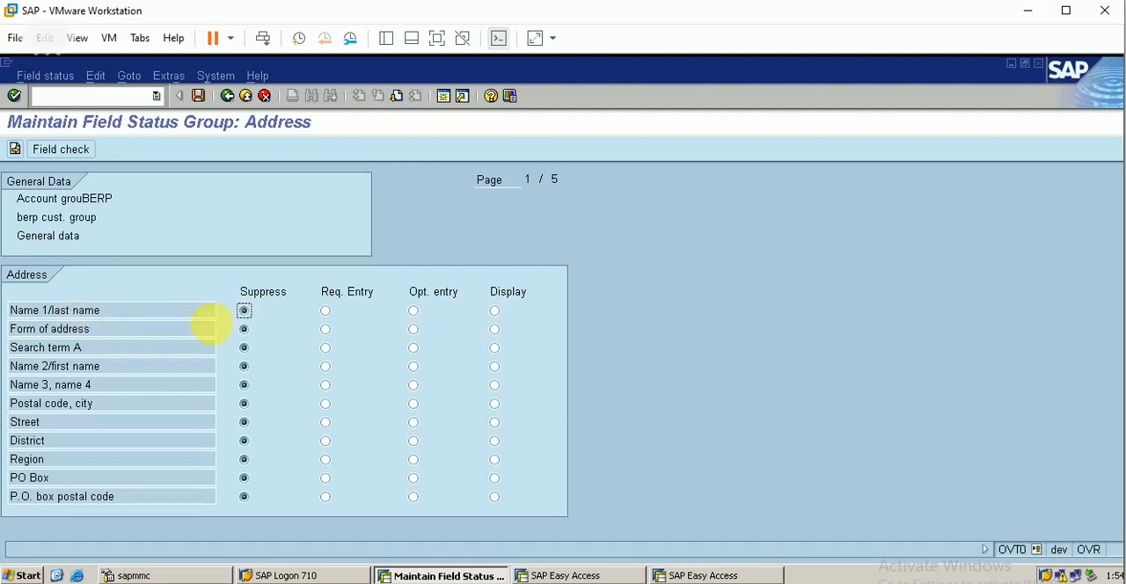
pyautogui.click(204, 107)
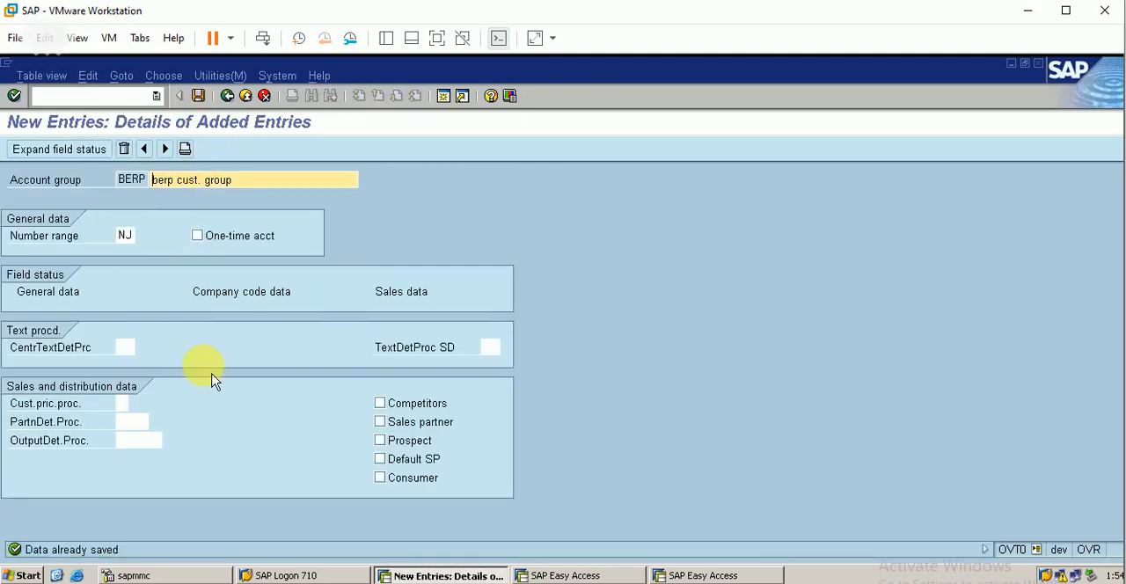
# Step: View the Correspondence field statuses in the account group's company code data and return to the implementation guide
pyautogui.click(248, 301)
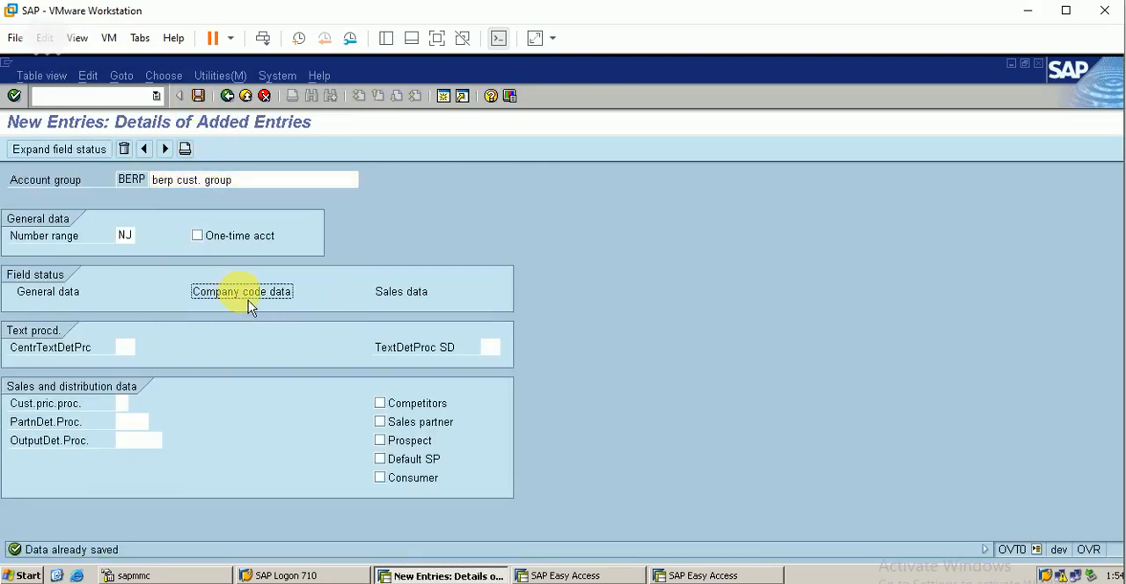
pyautogui.click(74, 153)
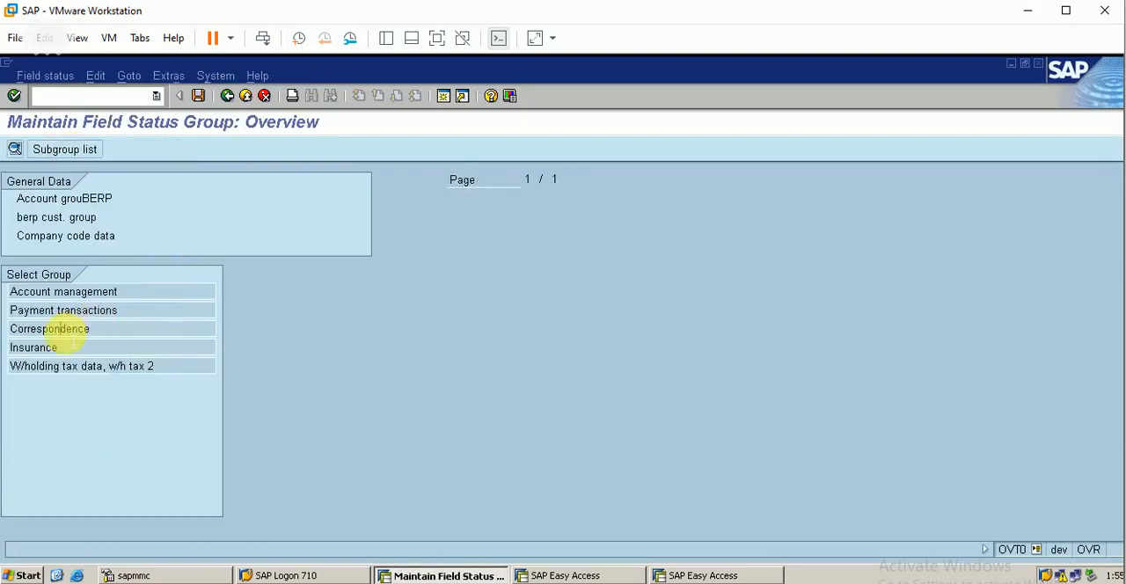
pyautogui.doubleClick(61, 331)
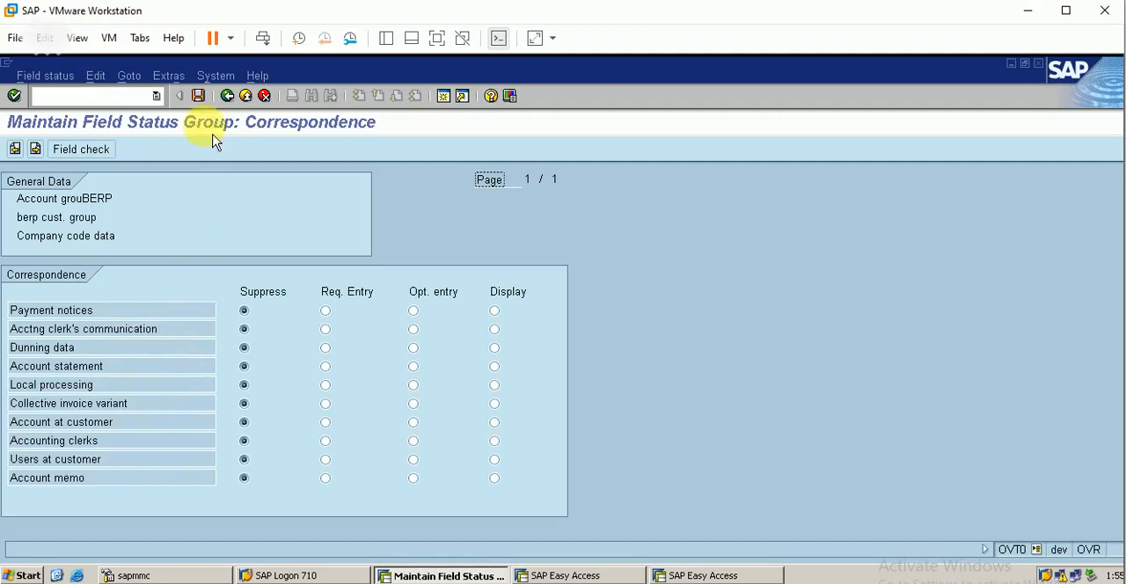
pyautogui.click(227, 95)
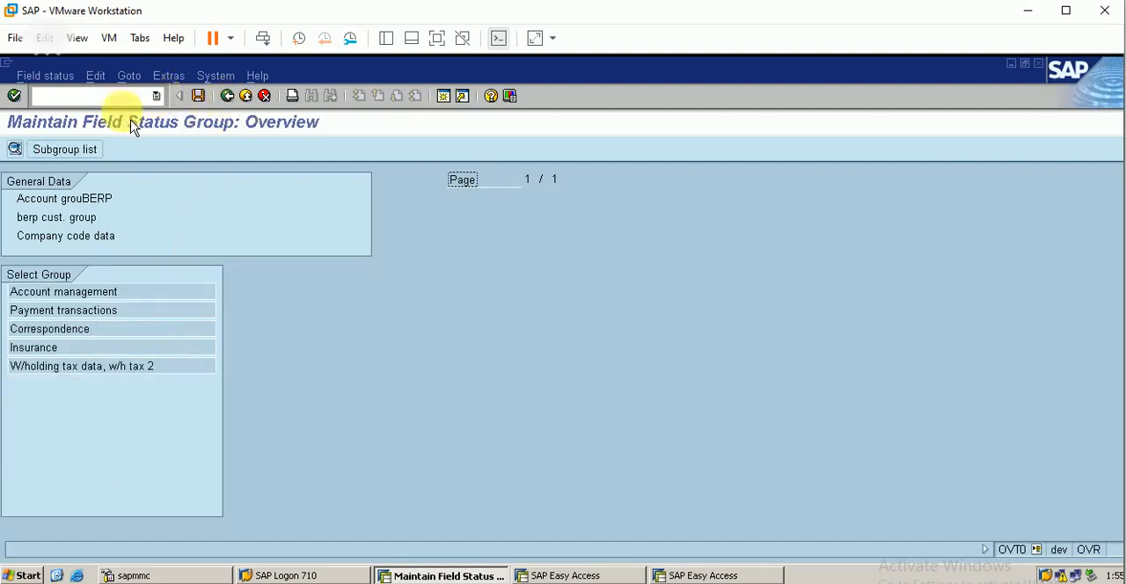
pyautogui.click(227, 95)
pyautogui.click(425, 304)
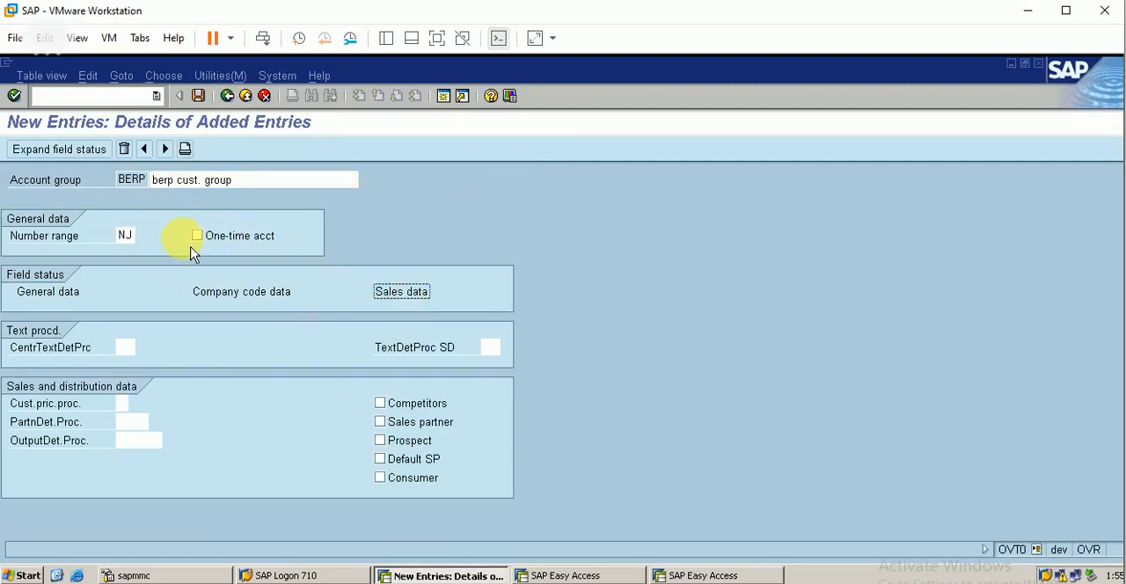
pyautogui.click(228, 97)
pyautogui.click(228, 97)
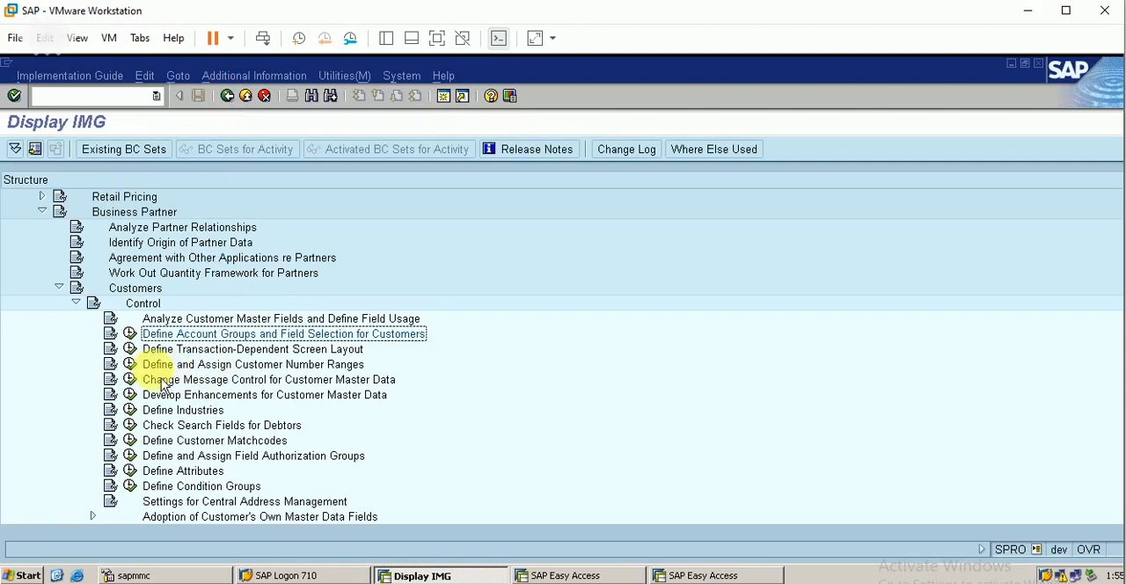
# Step: Open Define Number Ranges for Customer Master, view the new interval form without adding one, and select the existing NJ interval
pyautogui.click(129, 364)
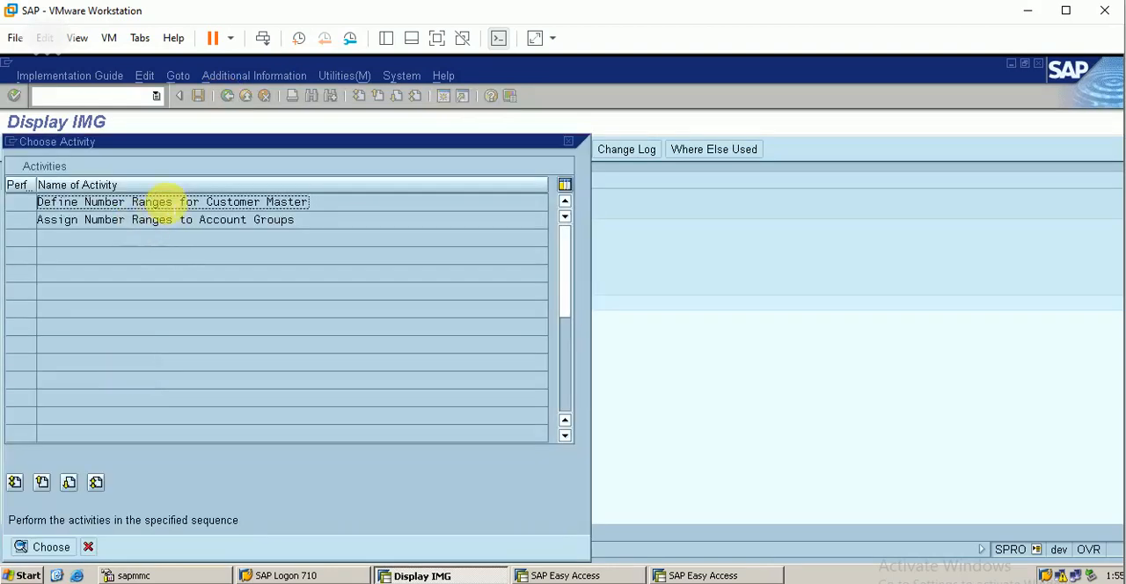
pyautogui.doubleClick(164, 202)
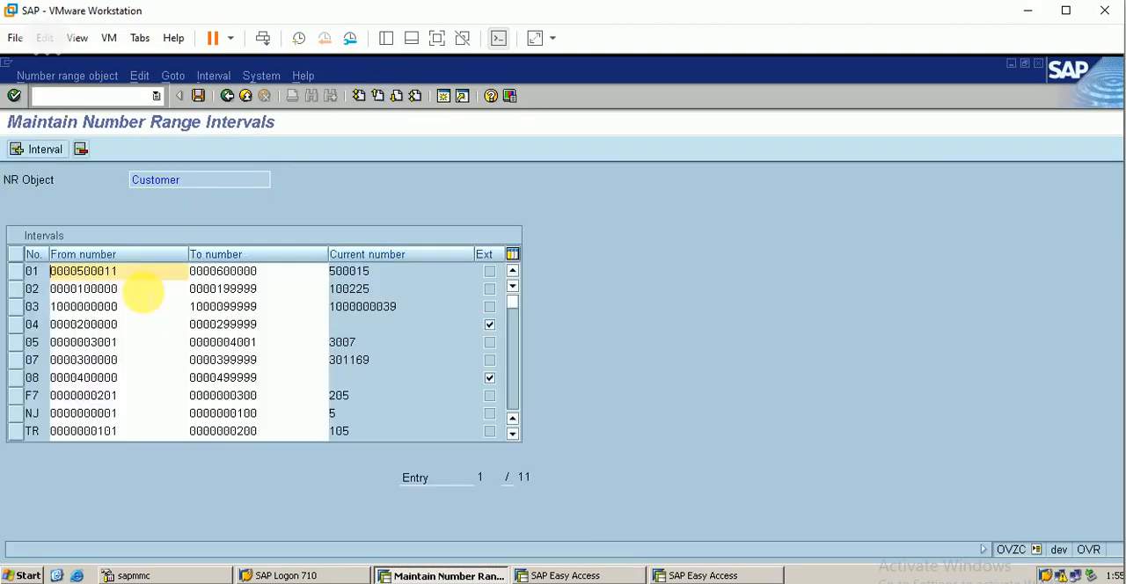
pyautogui.click(54, 153)
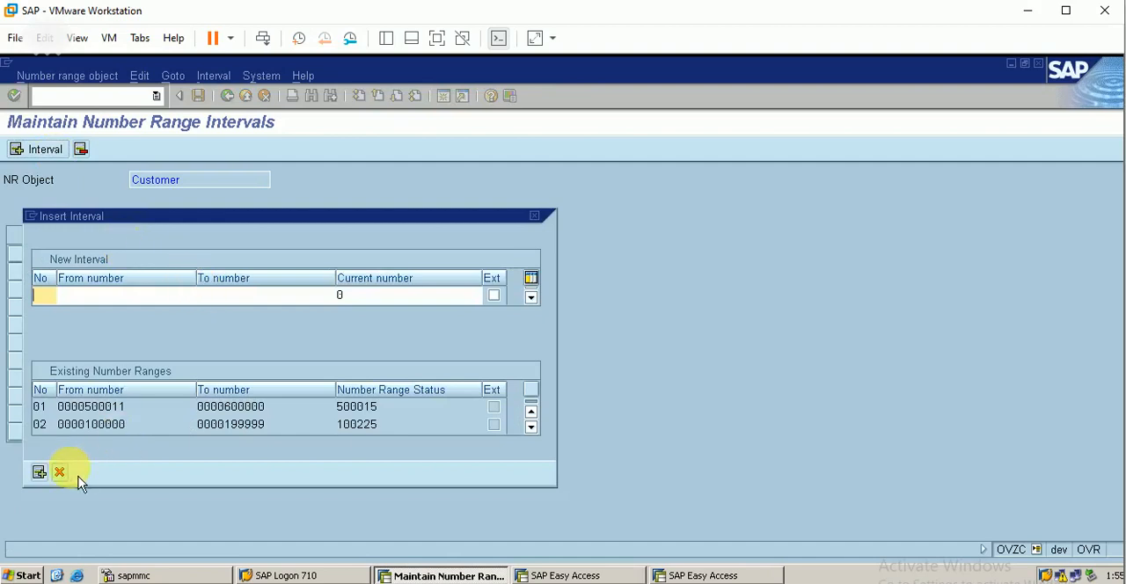
pyautogui.click(60, 473)
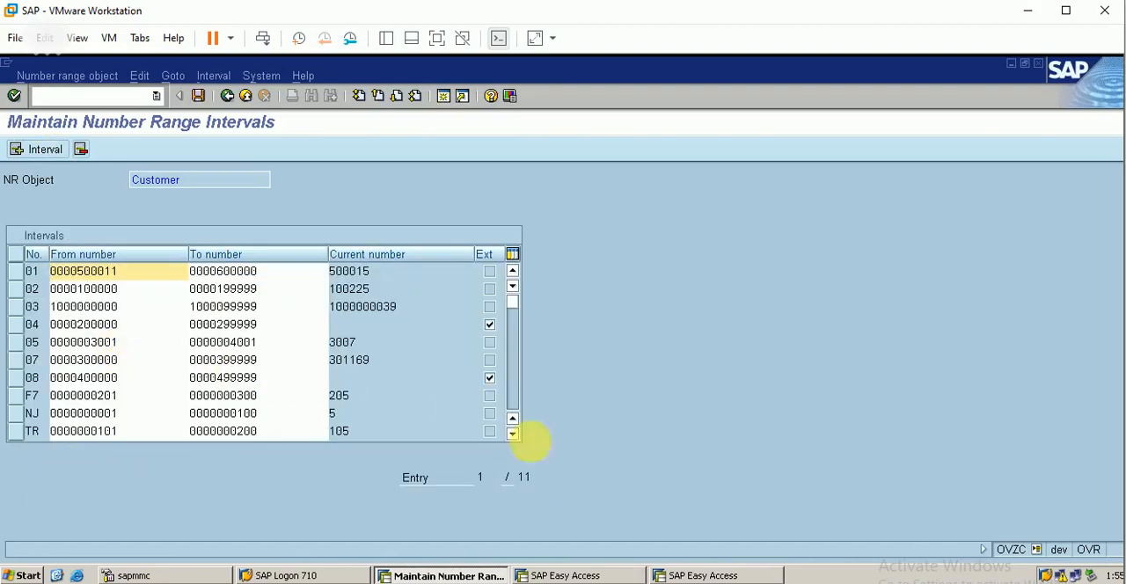
pyautogui.scroll(-4, 526, 444)
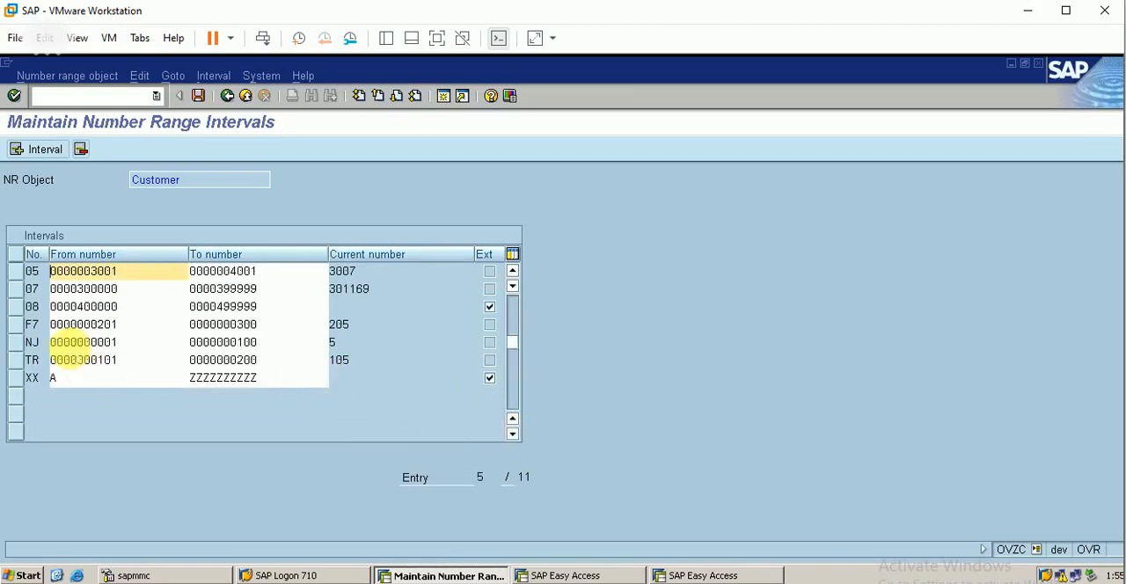
pyautogui.click(18, 345)
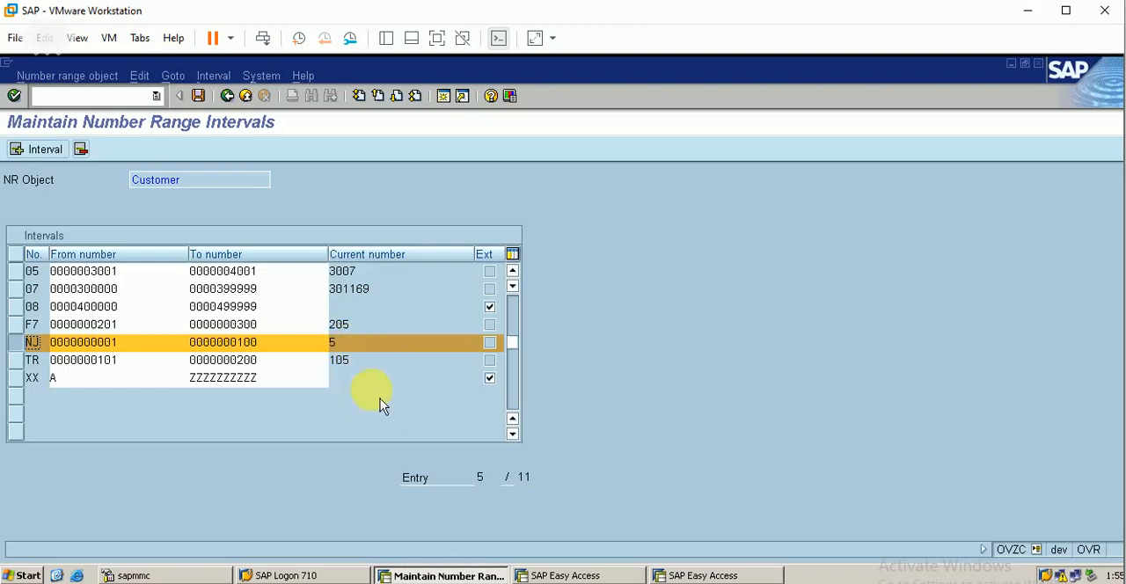
# Step: Leave the customer number range maintenance and close the activity selection to return to the implementation guide's customer control settings
pyautogui.click(227, 95)
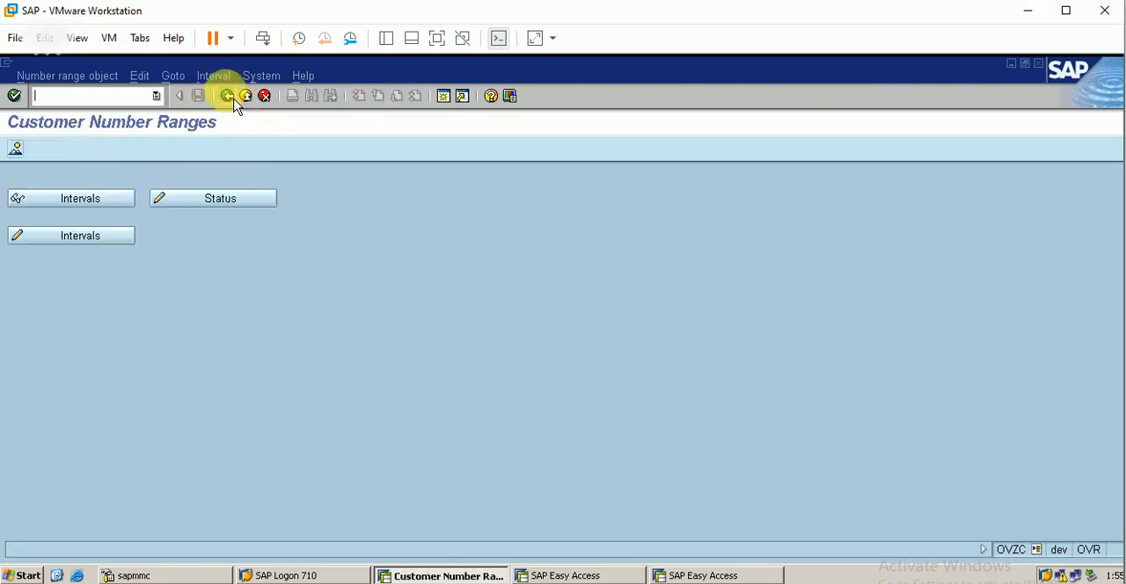
pyautogui.click(227, 96)
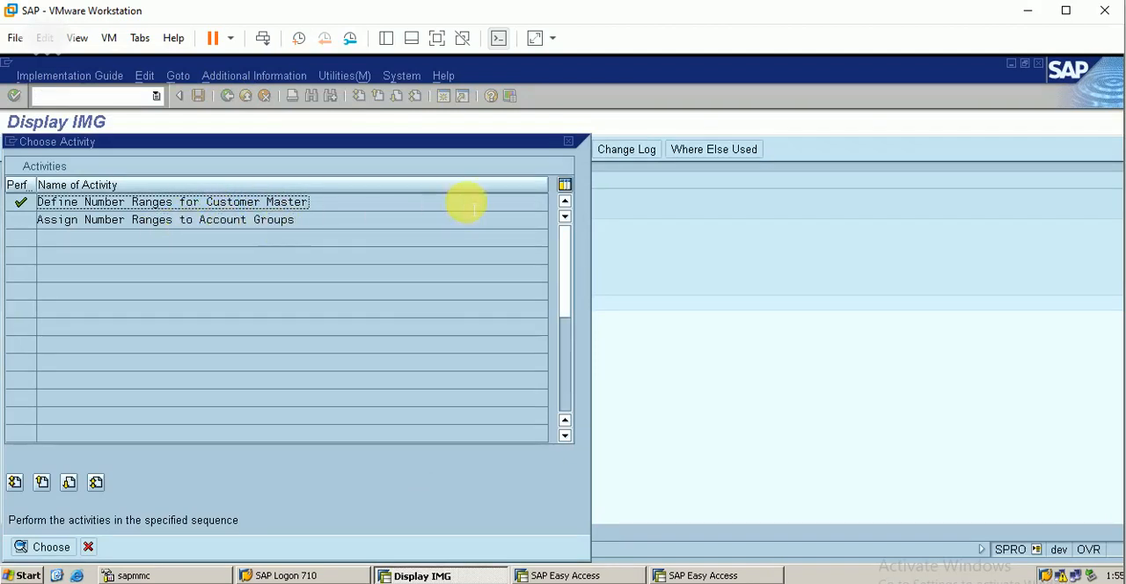
pyautogui.click(570, 143)
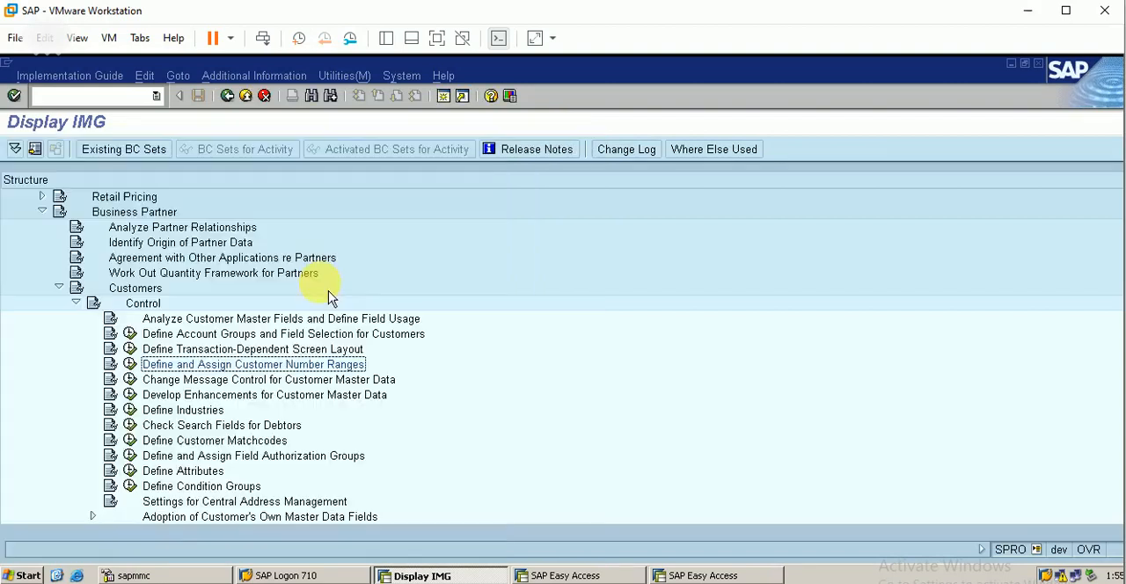
pyautogui.click(226, 337)
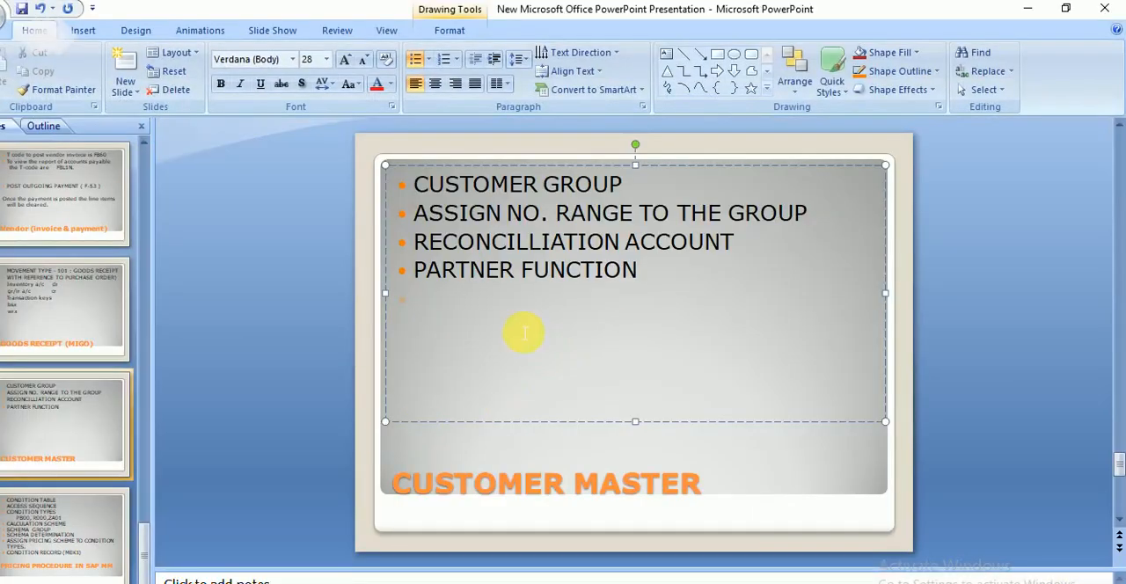
# Step: Switch to the PowerPoint presentation and add the bullet "T CODE TO CREATE" below PARTNER FUNCTION on the CUSTOMER MASTER slide
pyautogui.write('CODE TO')
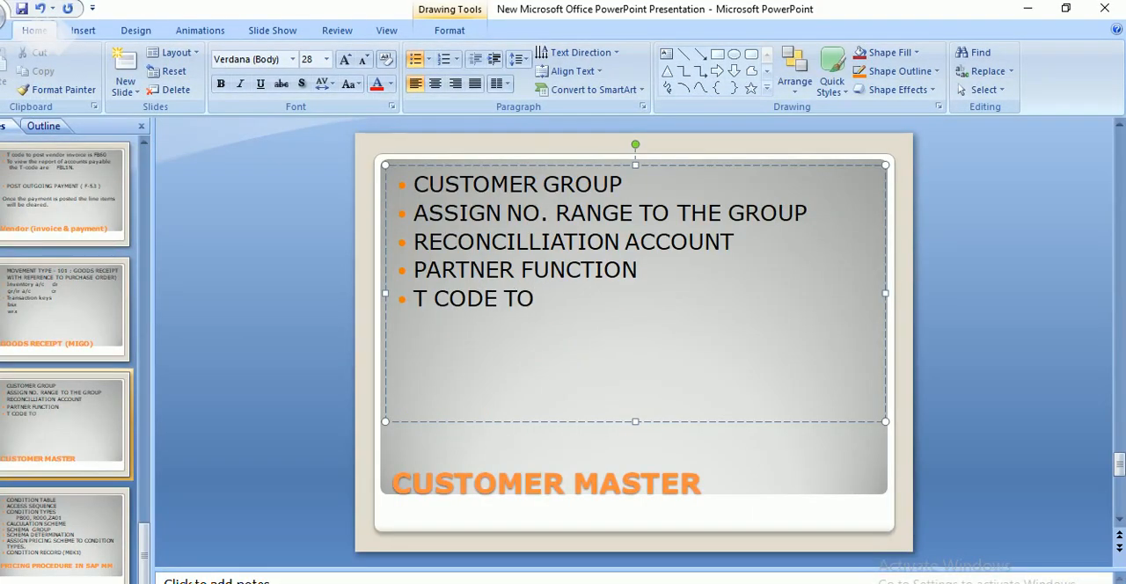
pyautogui.write(' CREATE')
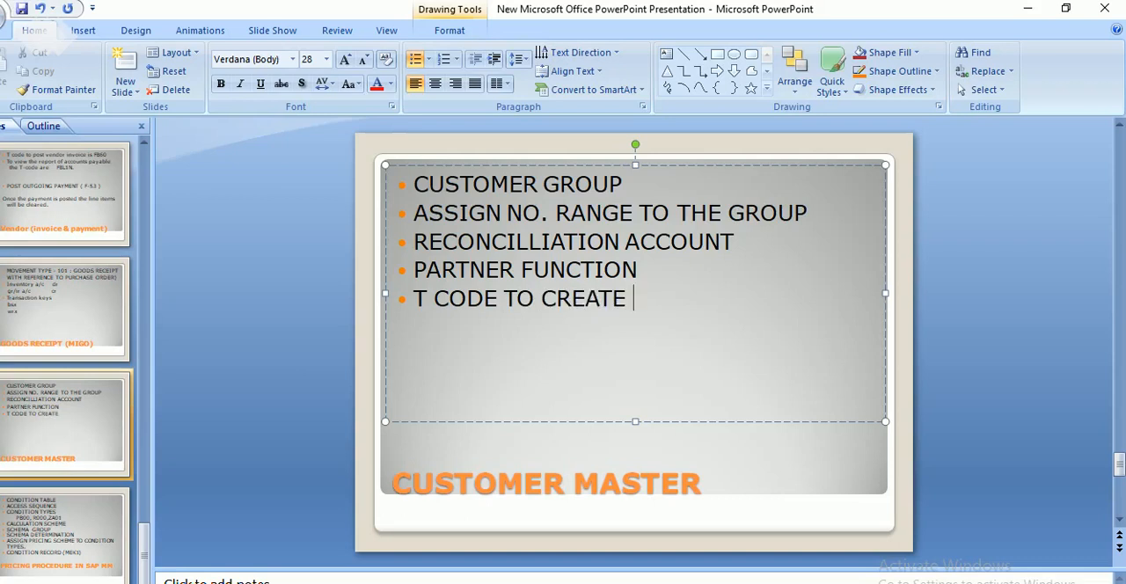
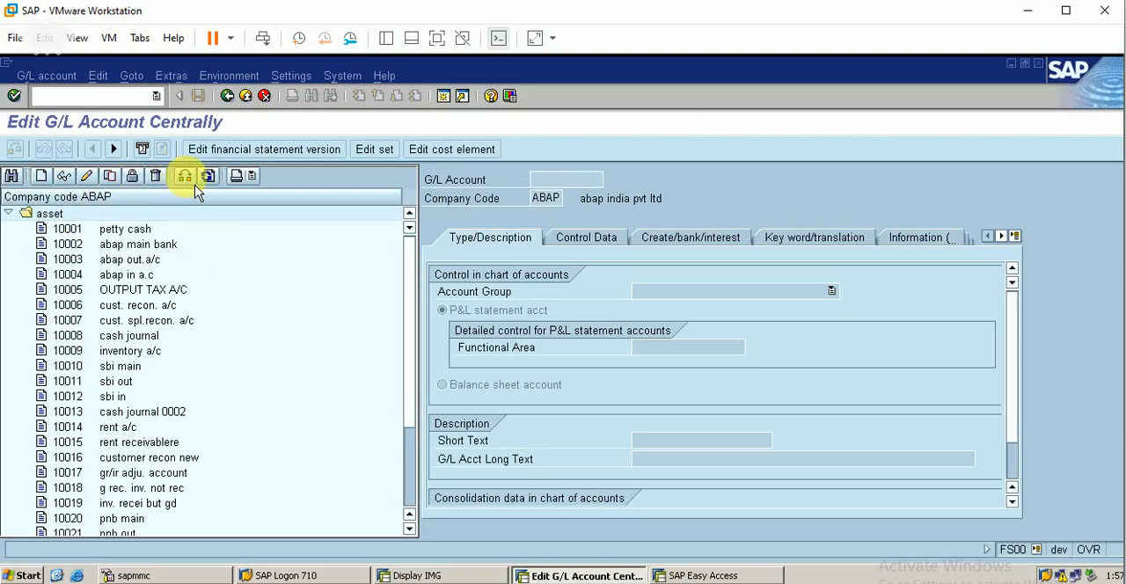
# Step: Change the company code of the G/L account list from ABAP to BERP
pyautogui.press('Right')
pyautogui.press('Right')
pyautogui.press('Right')
pyautogui.press('Right')
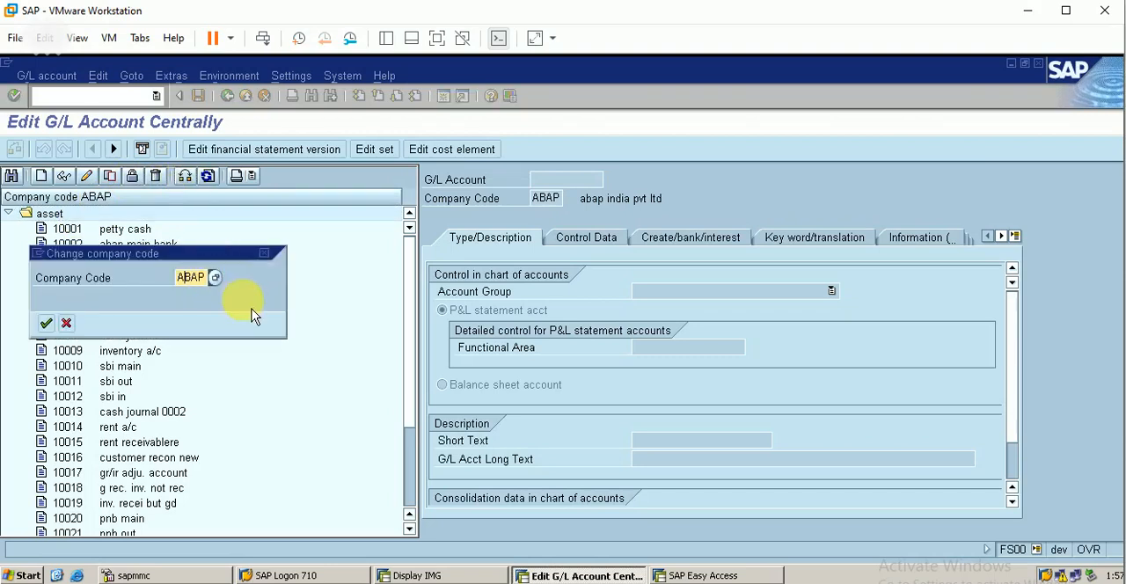
pyautogui.press('BackSpace')
pyautogui.press('BackSpace')
pyautogui.press('BackSpace')
pyautogui.press('BackSpace')
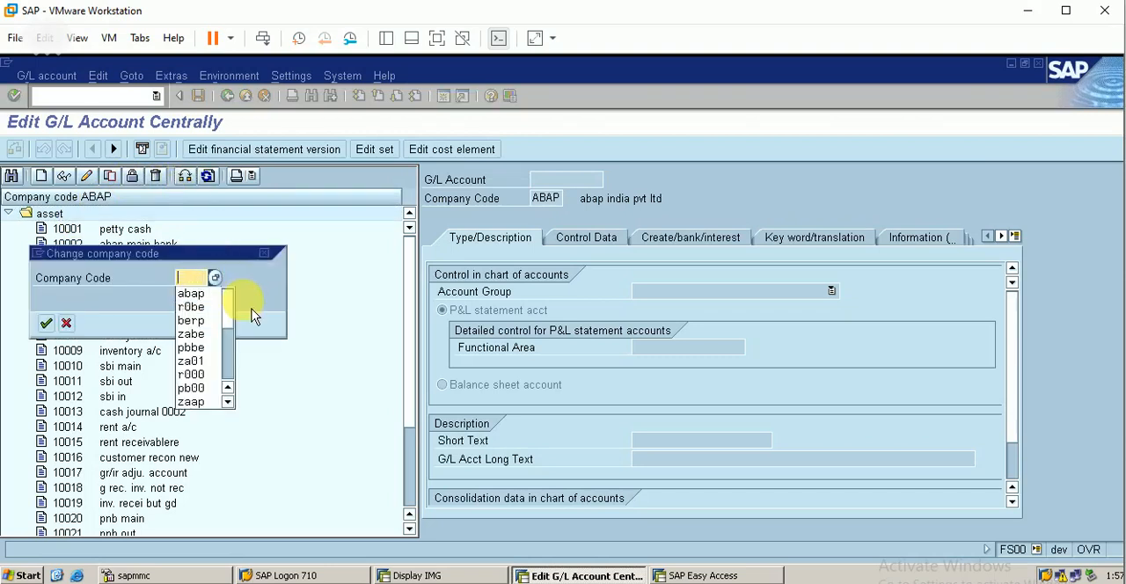
pyautogui.write('berp')
pyautogui.press('Return')
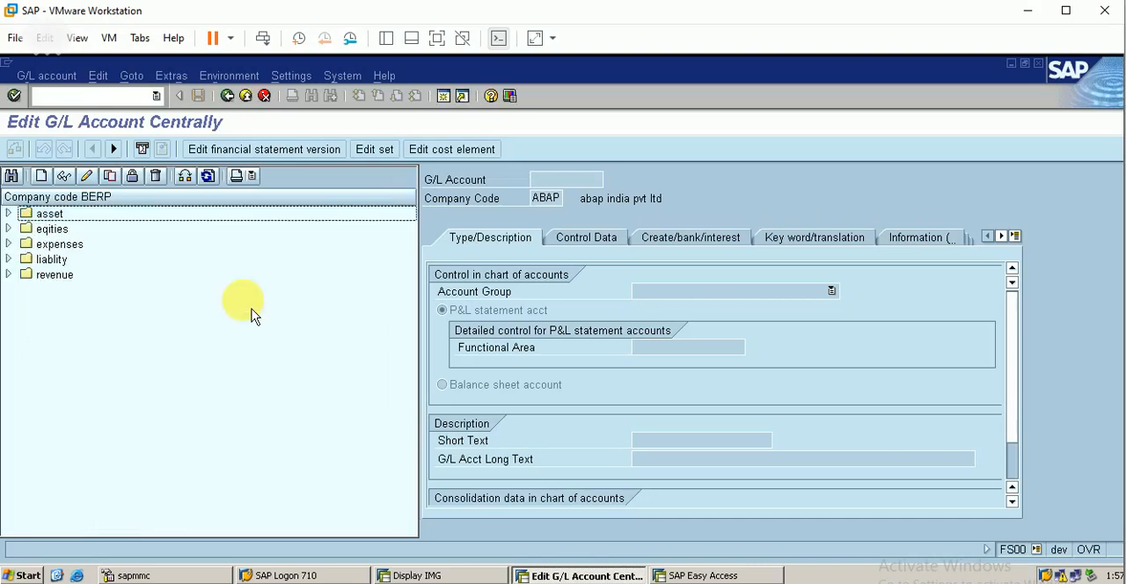
# Step: Expand the asset accounts and start creating G/L account 10005, acknowledging the information dialog
pyautogui.click(18, 216)
pyautogui.click(127, 276)
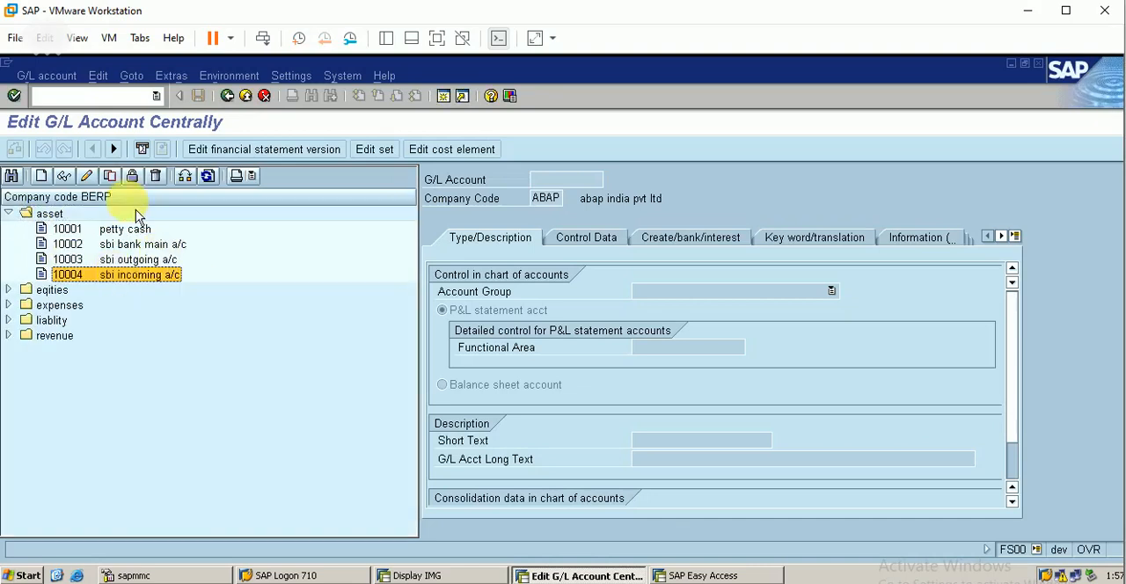
pyautogui.click(40, 176)
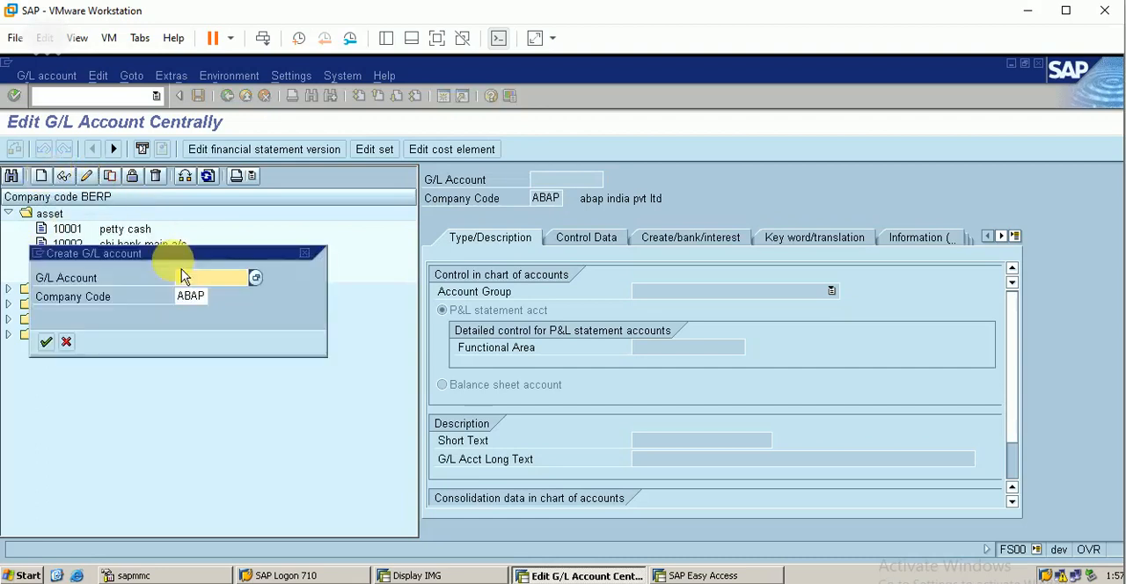
pyautogui.write('1000')
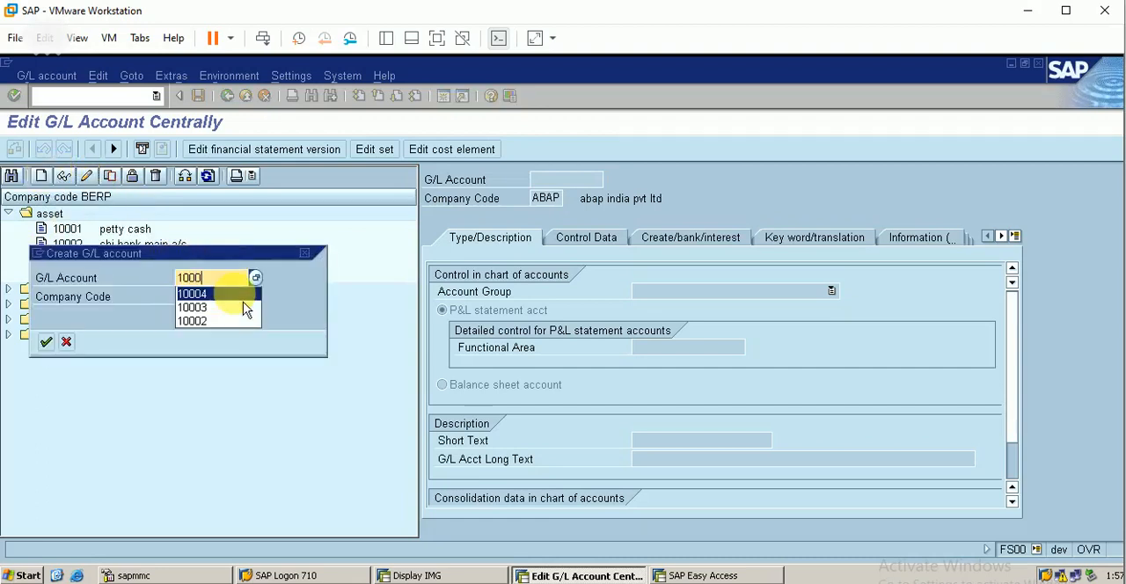
pyautogui.write('5')
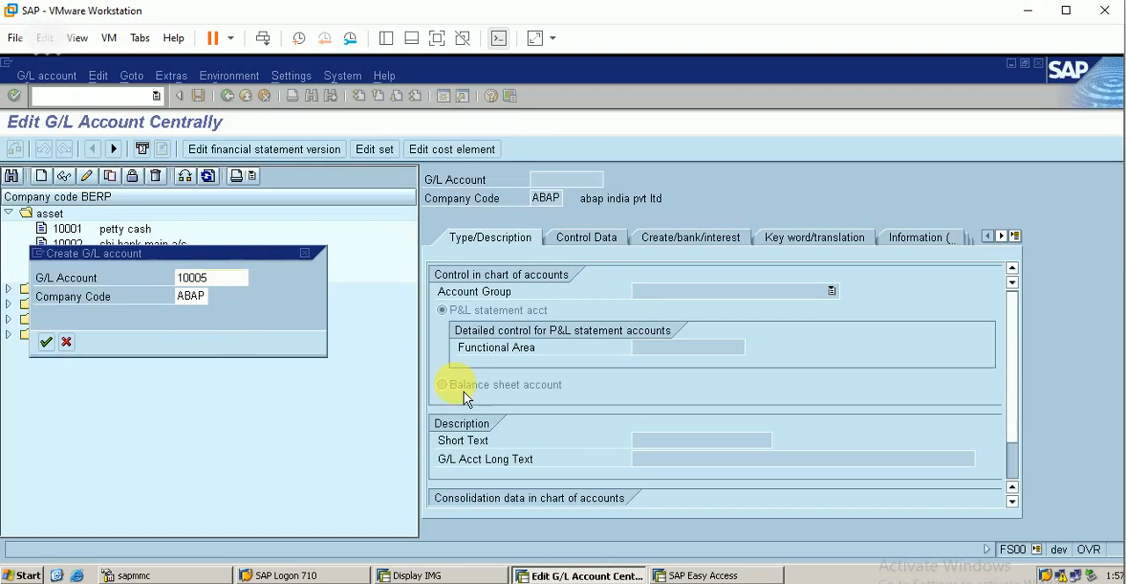
pyautogui.press('Return')
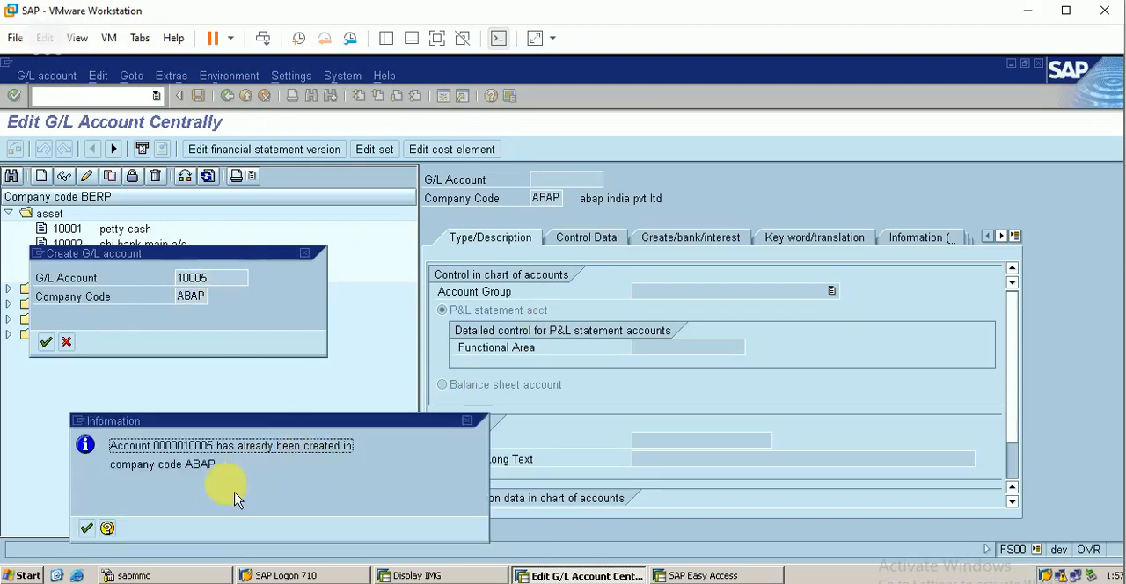
pyautogui.click(87, 528)
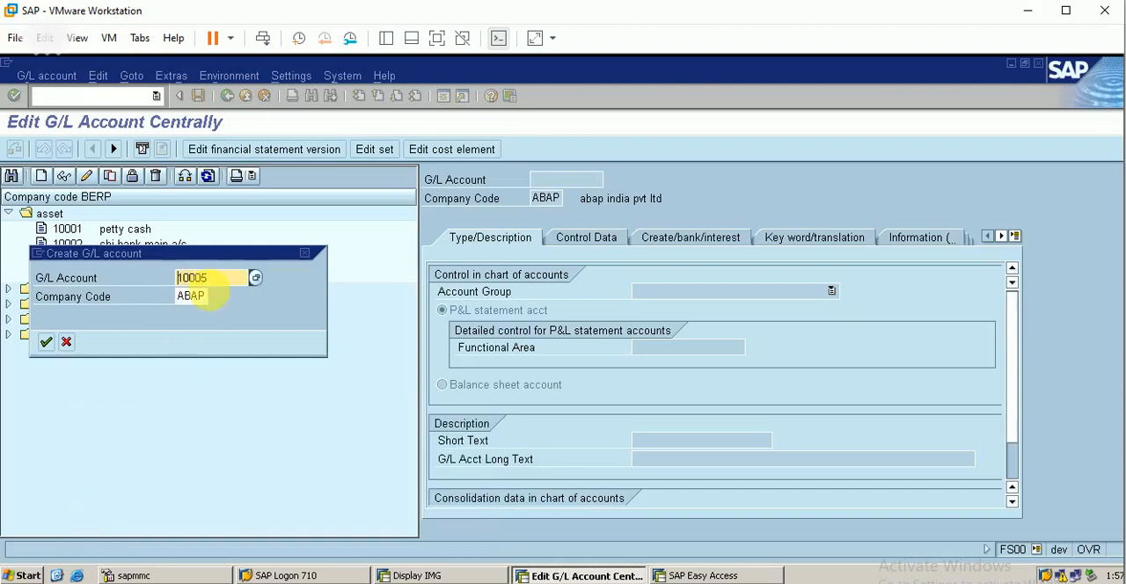
# Step: Set the company code for new G/L account 10005 to BERP and proceed to its creation form
pyautogui.click(212, 300)
pyautogui.press('BackSpace')
pyautogui.press('BackSpace')
pyautogui.press('BackSpace')
pyautogui.press('BackSpace')
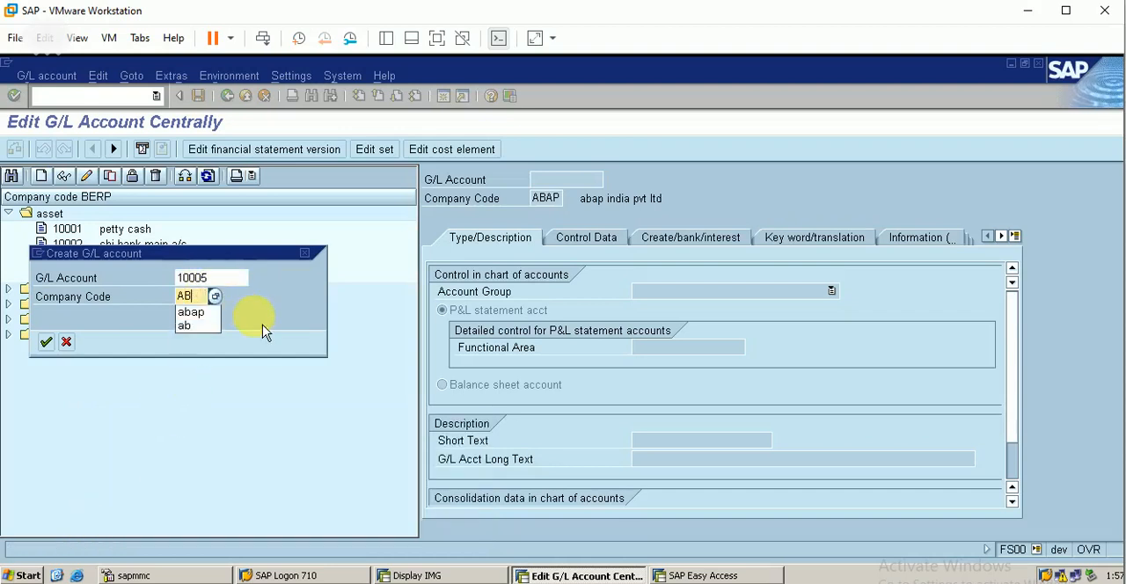
pyautogui.write('berp')
pyautogui.press('Return')
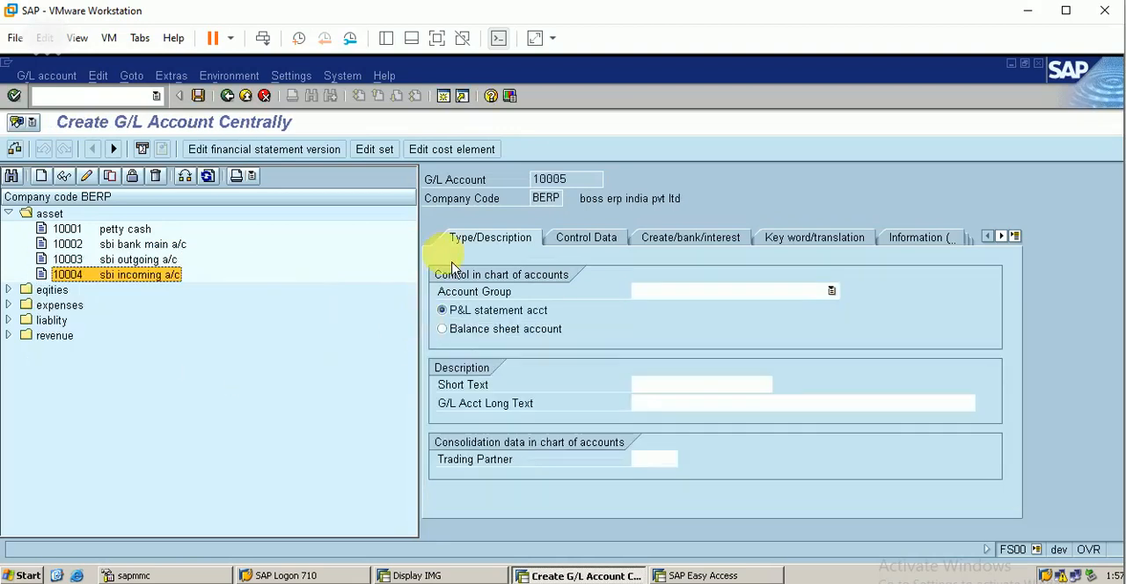
# Step: Make account 10005 a balance sheet account and assign it to account group ASST asset
pyautogui.click(525, 333)
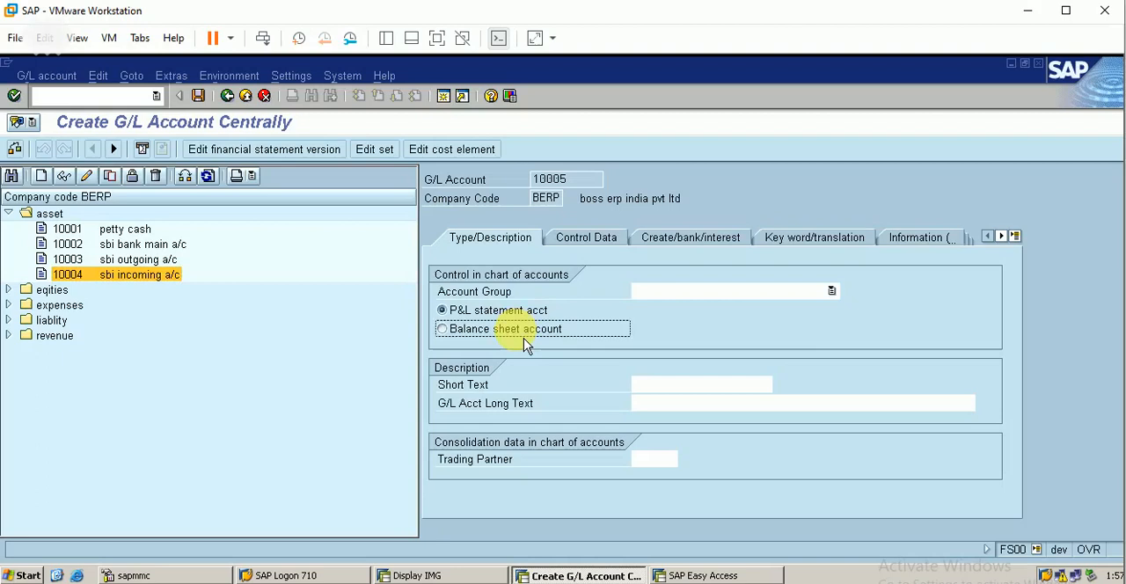
pyautogui.click(700, 298)
pyautogui.click(673, 308)
# Step: Describe the account with short text "cust. recon" and long text "customer reconcilliation account"
pyautogui.click(661, 385)
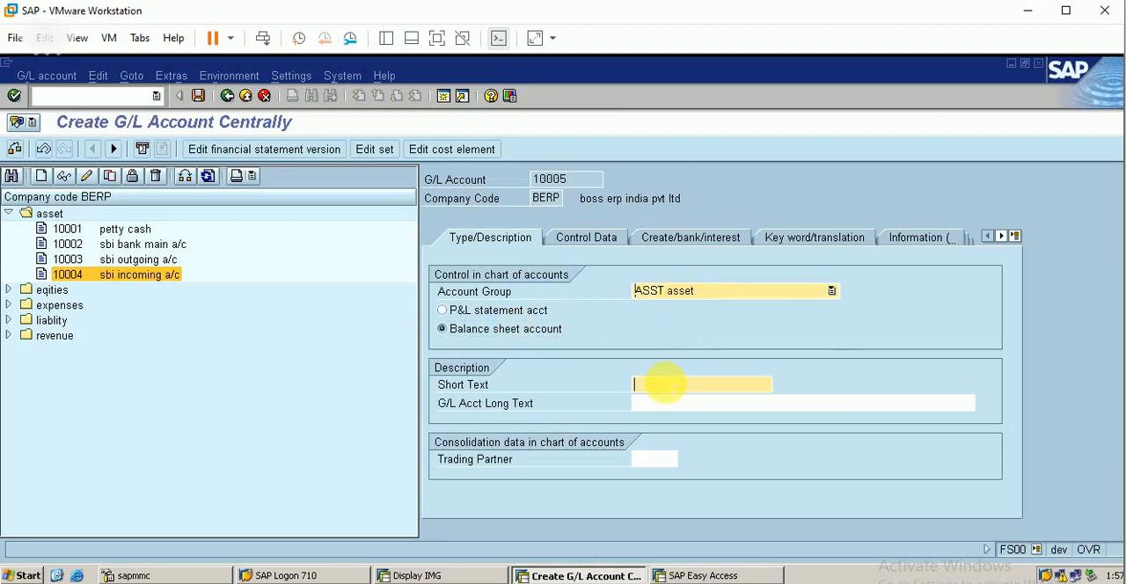
pyautogui.write('v')
pyautogui.press('BackSpace')
pyautogui.write('cust. recon')
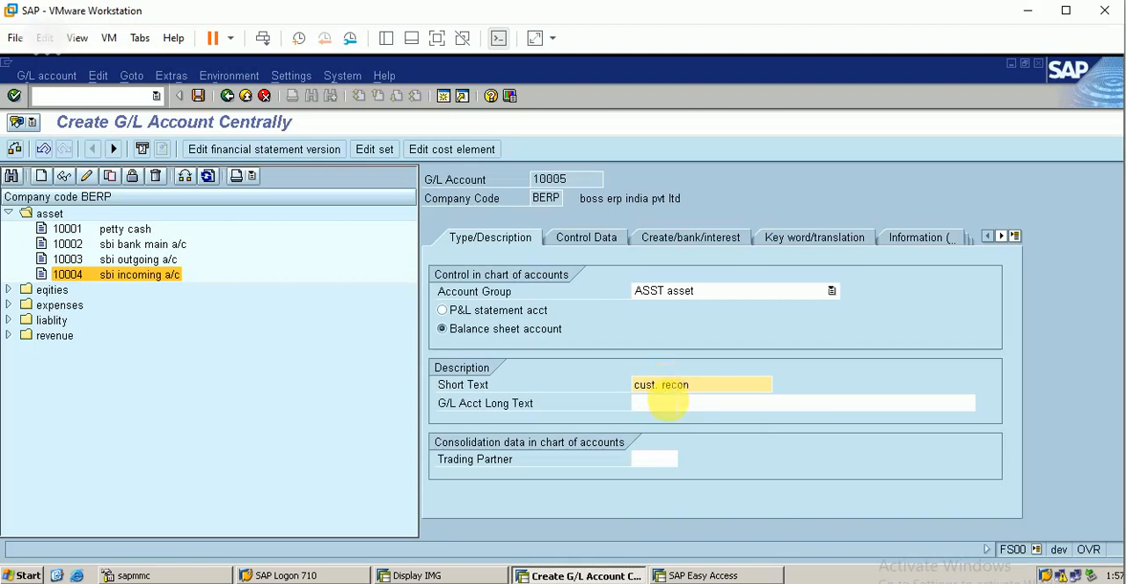
pyautogui.click(669, 403)
pyautogui.write('co')
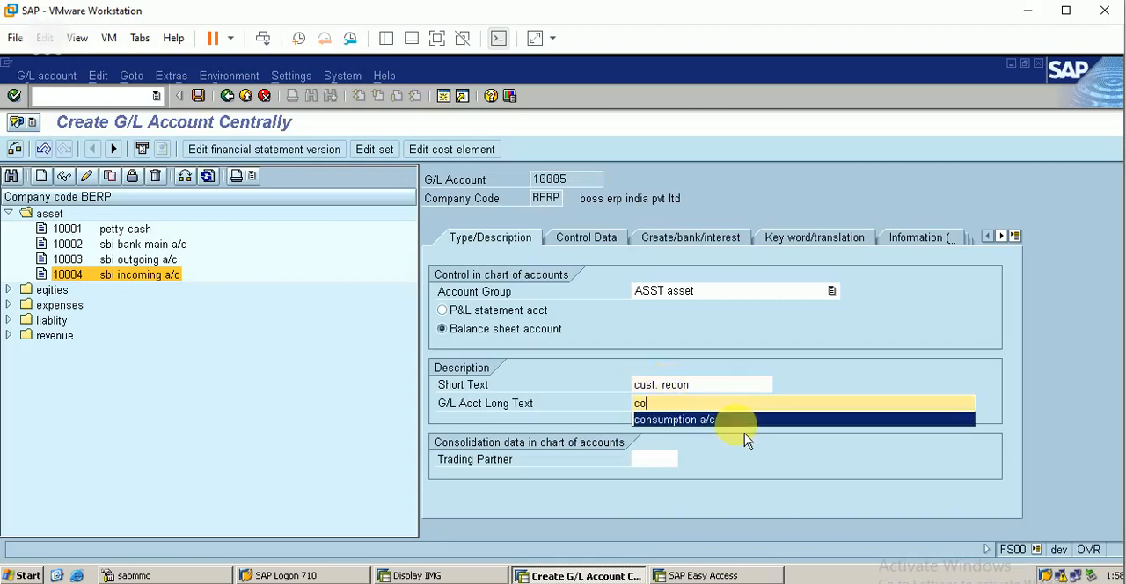
pyautogui.press('BackSpace')
pyautogui.write('ustomer ')
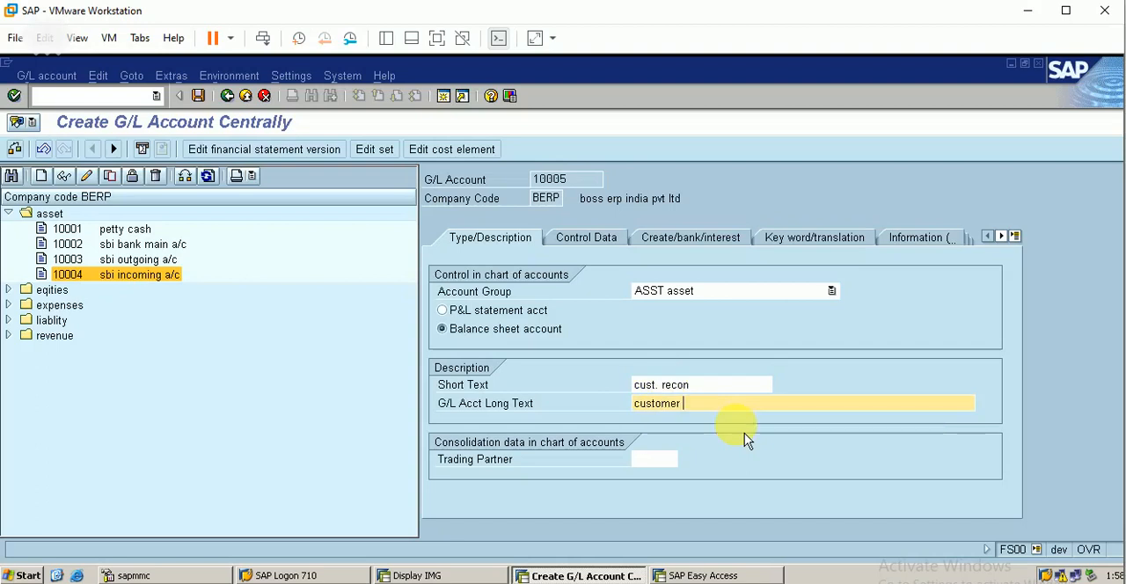
pyautogui.write('reconcilliation account')
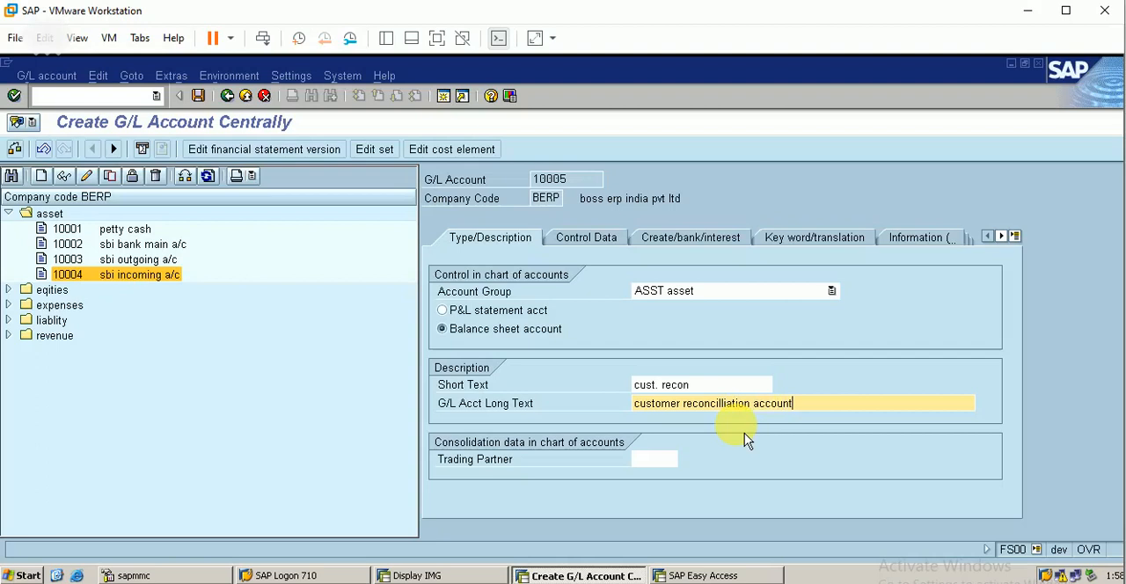
# Step: In the account's control data, set the reconciliation account type to D Customers
pyautogui.click(595, 243)
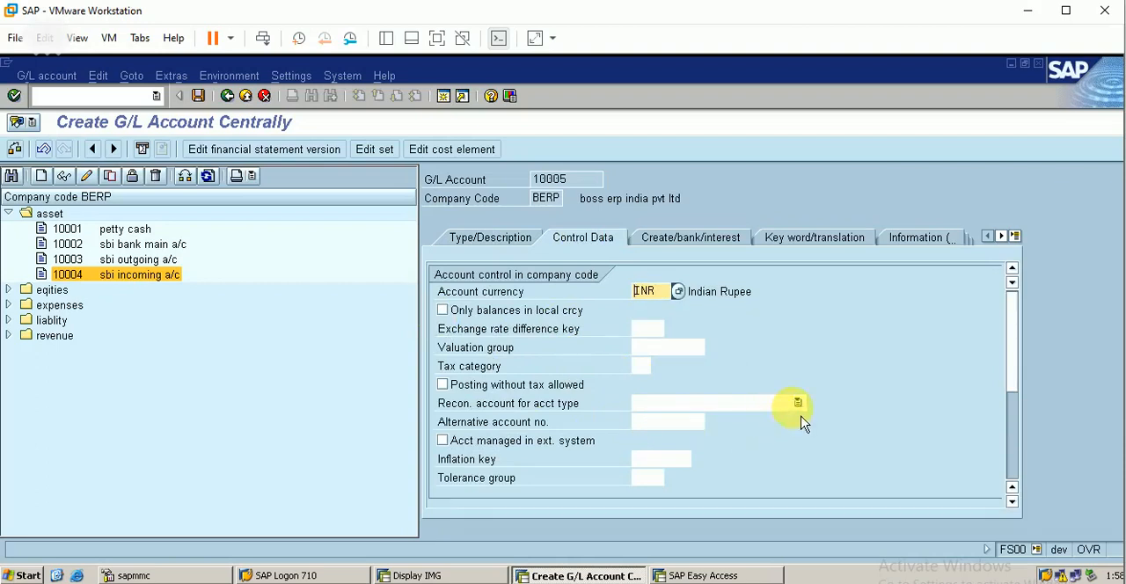
pyautogui.click(798, 403)
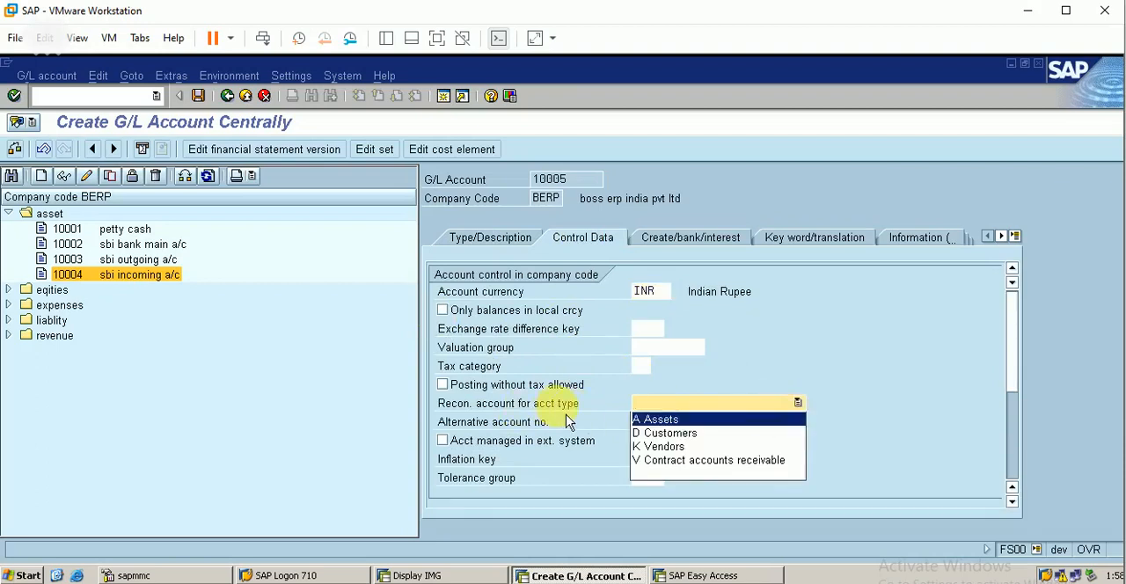
pyautogui.click(669, 433)
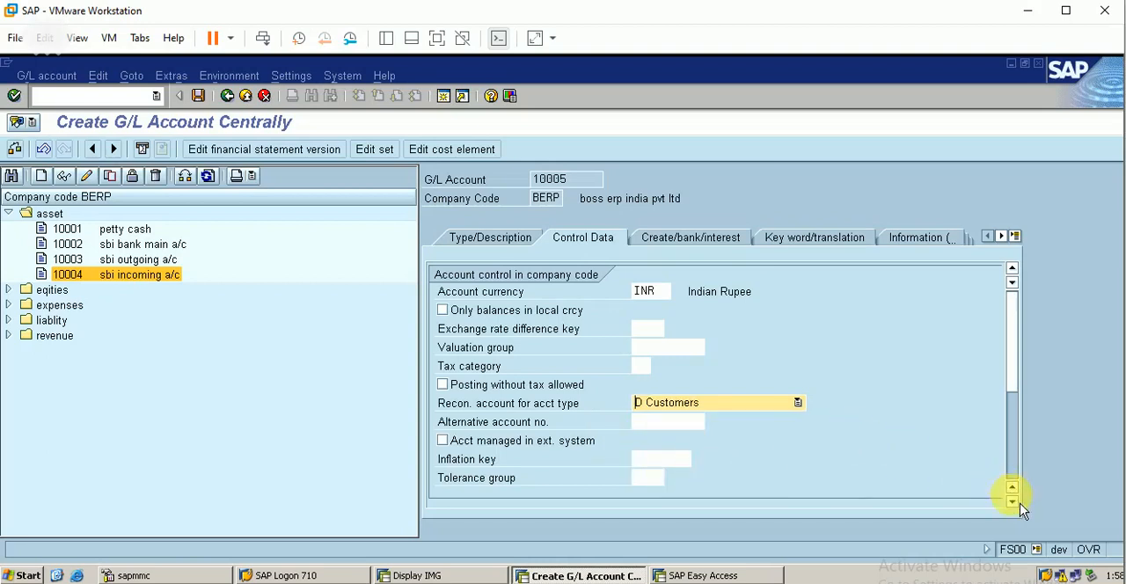
# Step: Enable line item display and set sort key 001 in the account management data
pyautogui.scroll(-4, 1012, 497)
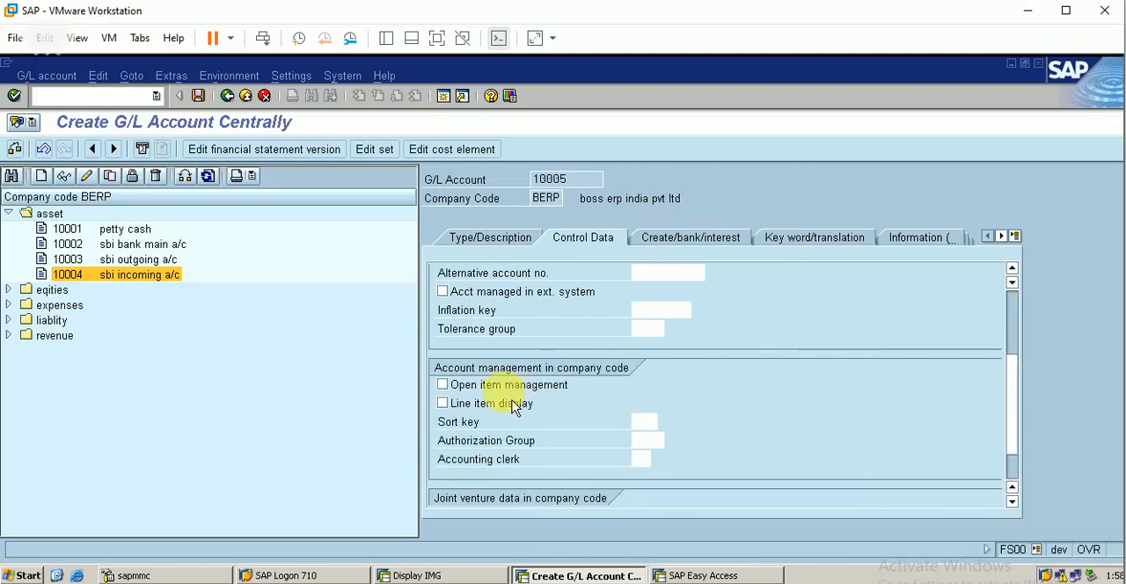
pyautogui.click(443, 403)
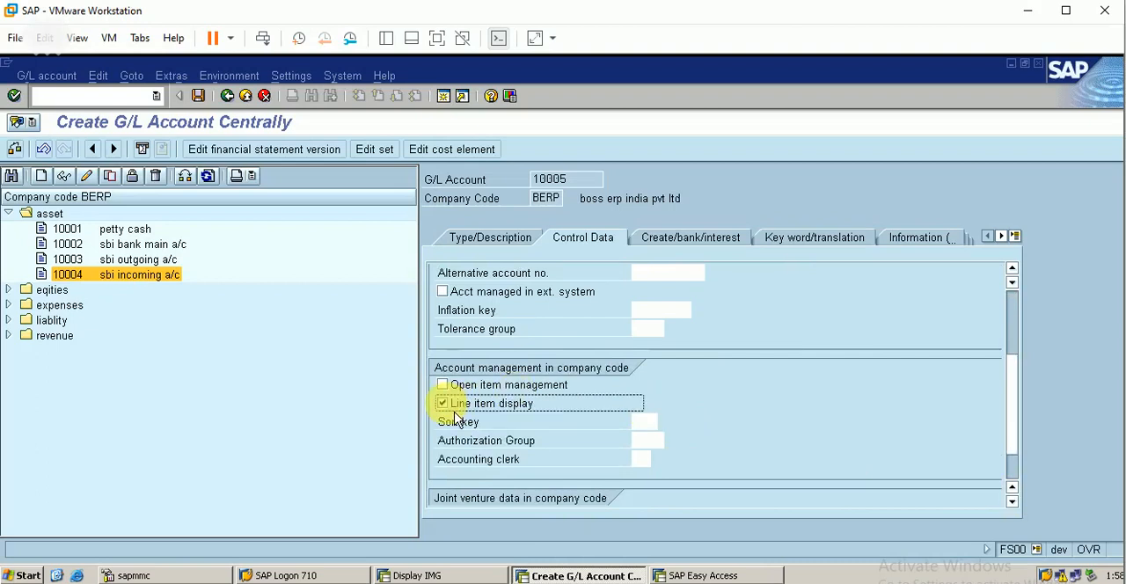
pyautogui.click(642, 421)
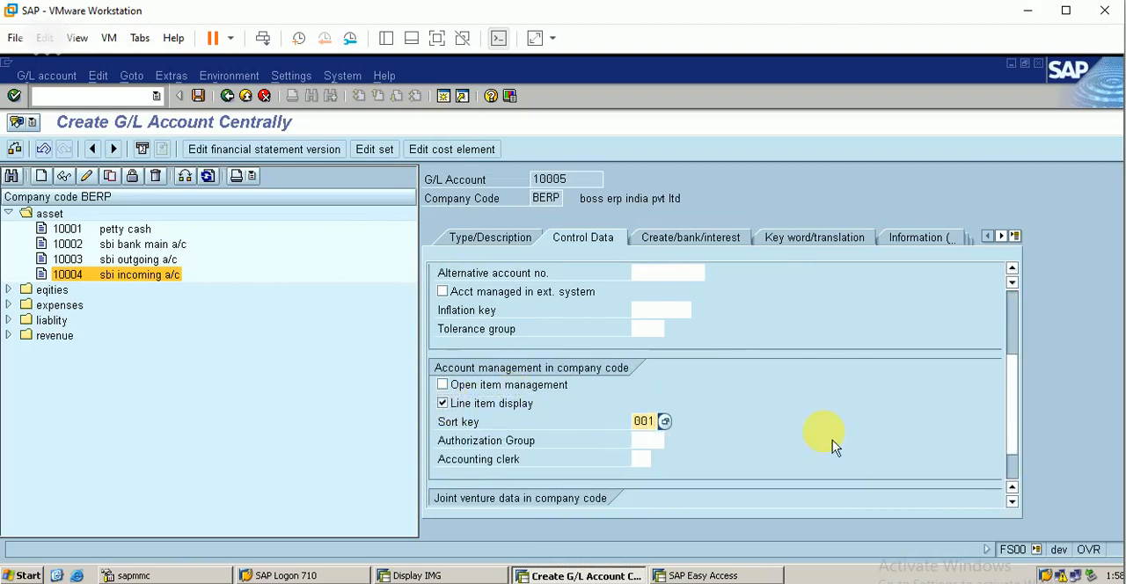
# Step: Assign field status group G067 for reconciliation accounts and save the new G/L account
pyautogui.click(709, 243)
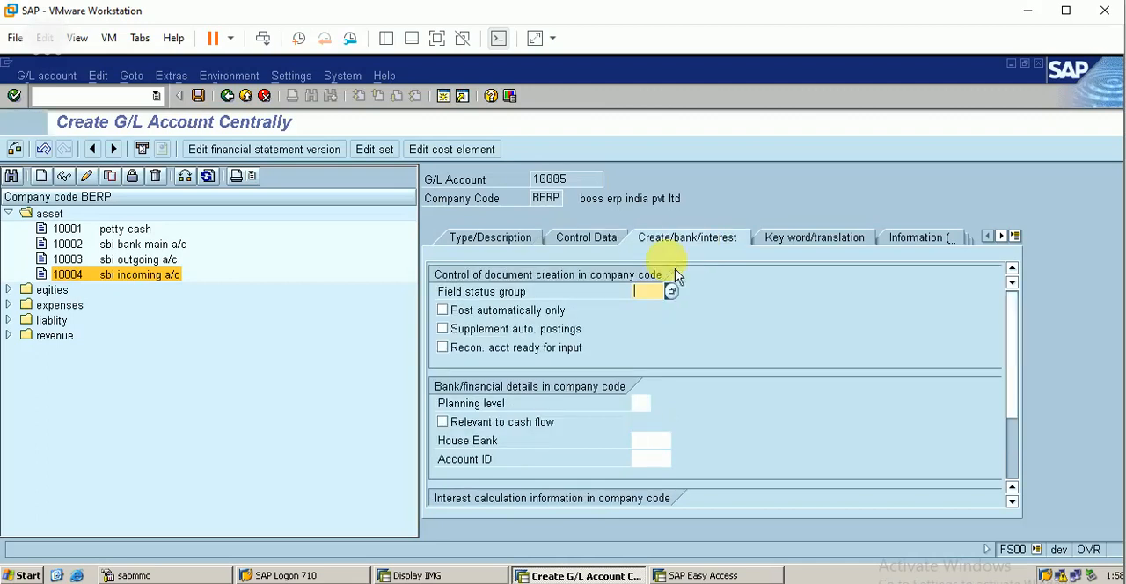
pyautogui.write('g0')
pyautogui.click(688, 349)
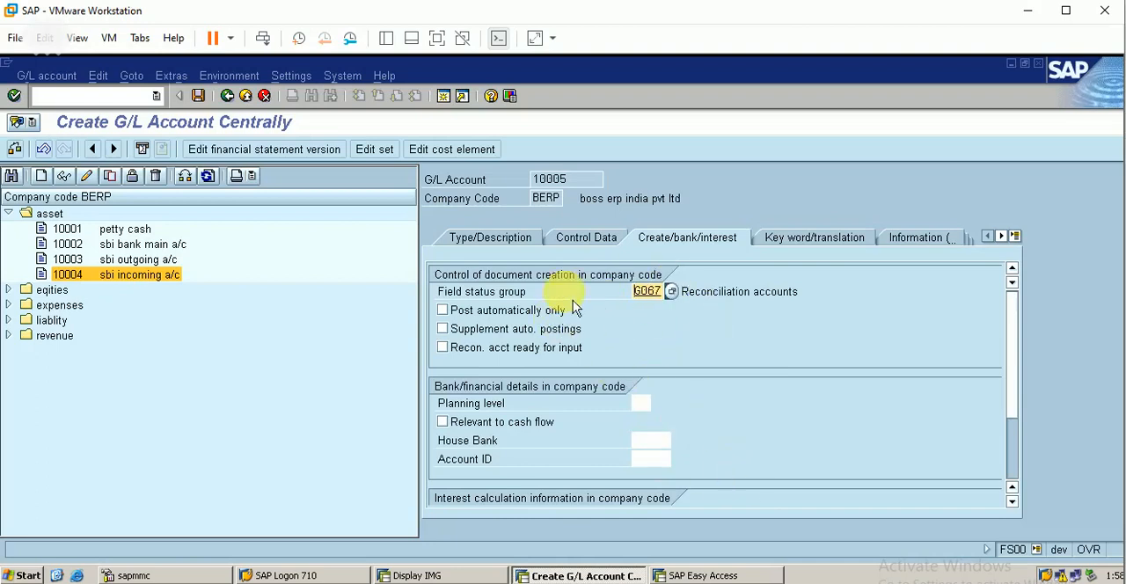
pyautogui.click(199, 96)
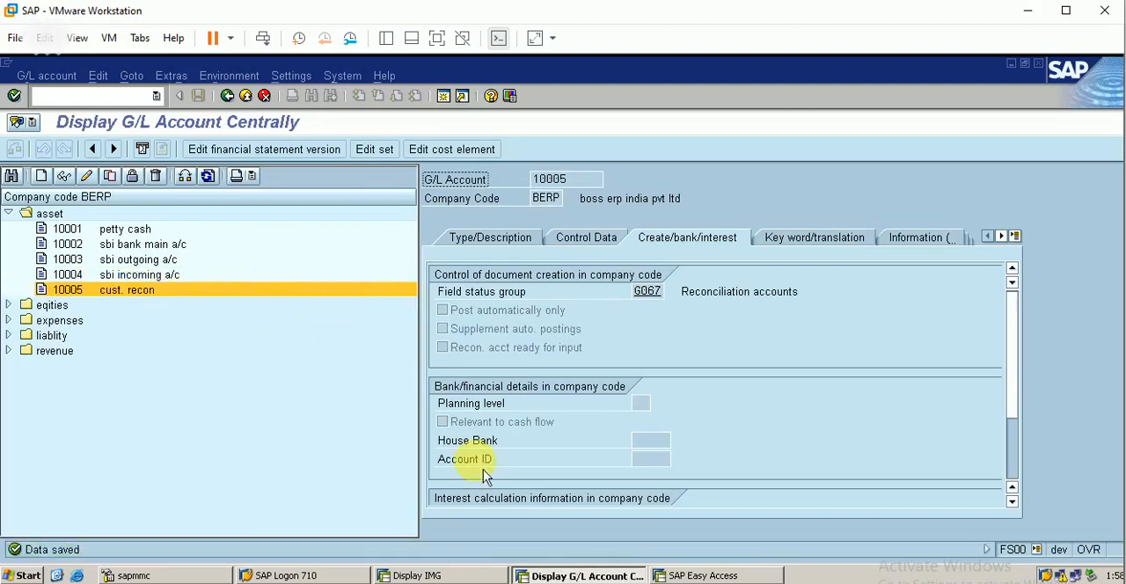
# Step: Run transaction SPRO in the SAP Easy Access session and open the SAP Reference IMG
pyautogui.click(704, 576)
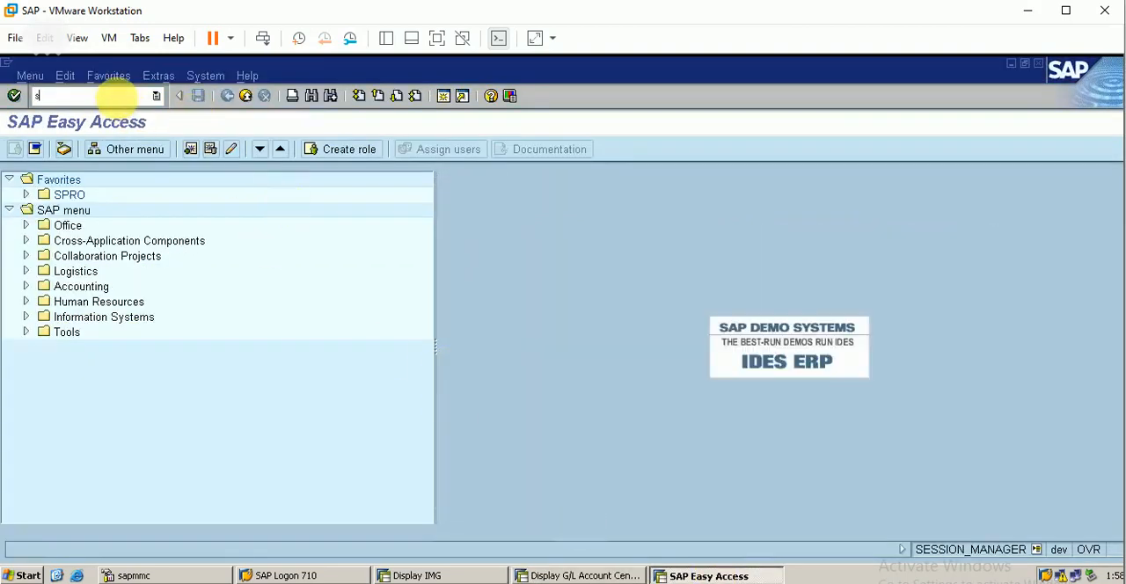
pyautogui.press('Return')
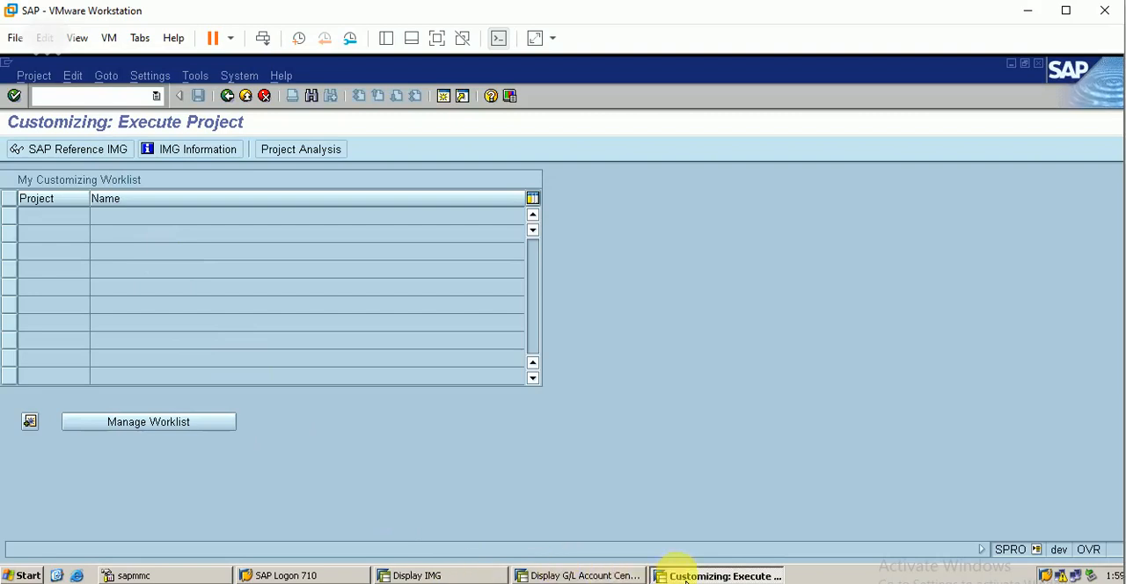
pyautogui.click(573, 576)
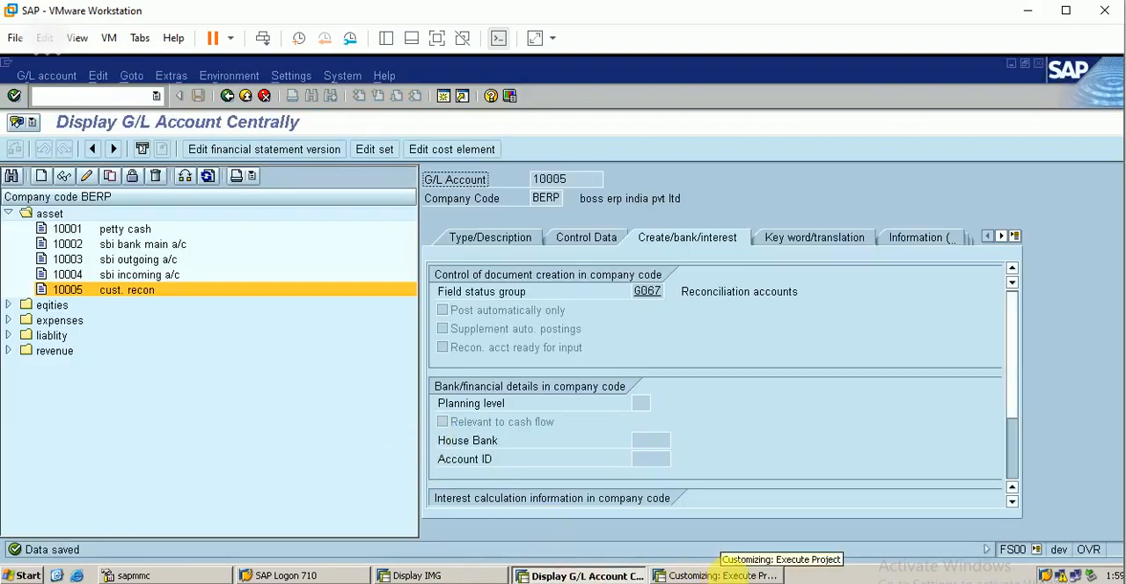
pyautogui.click(727, 574)
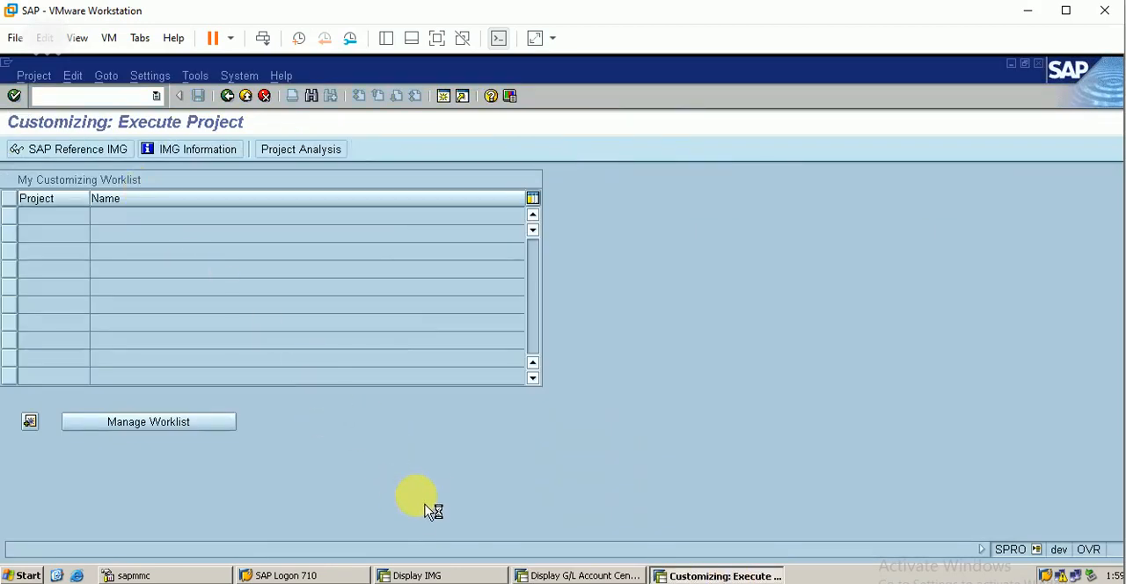
pyautogui.press('F5')
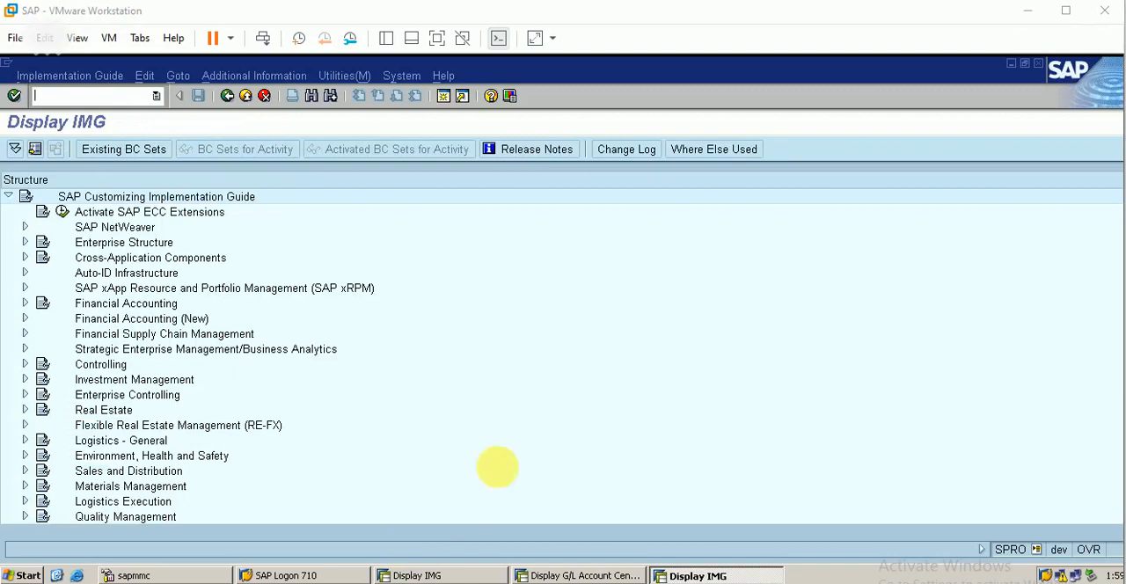
# Step: Open Assign Default Profit Center to Accounts under Financial Accounting (New), General Ledger Accounting (New), Master Data, Profit Center for company code BERP
pyautogui.click(32, 324)
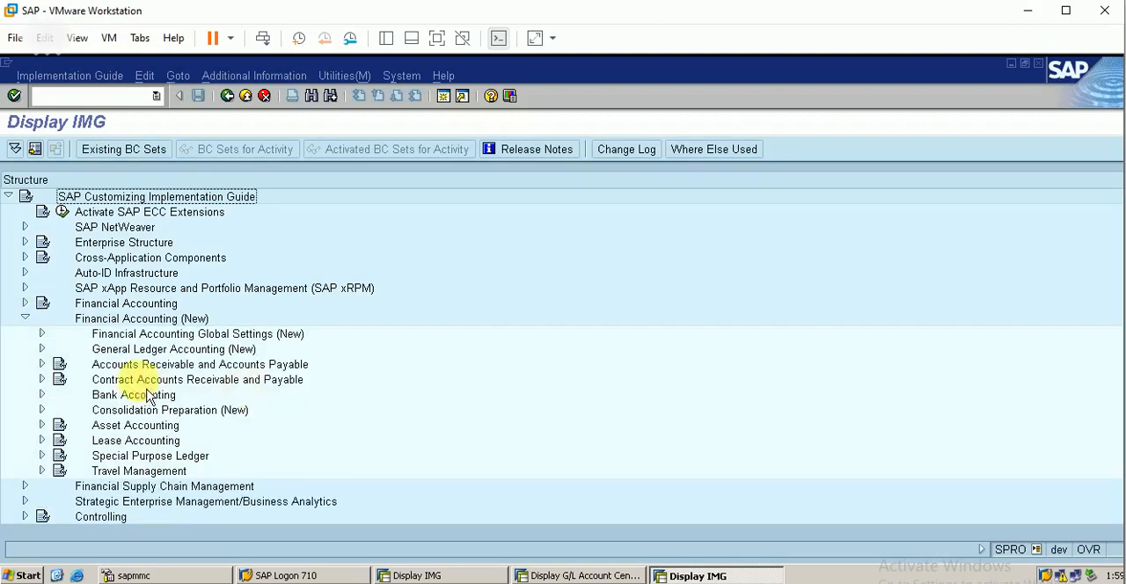
pyautogui.click(43, 349)
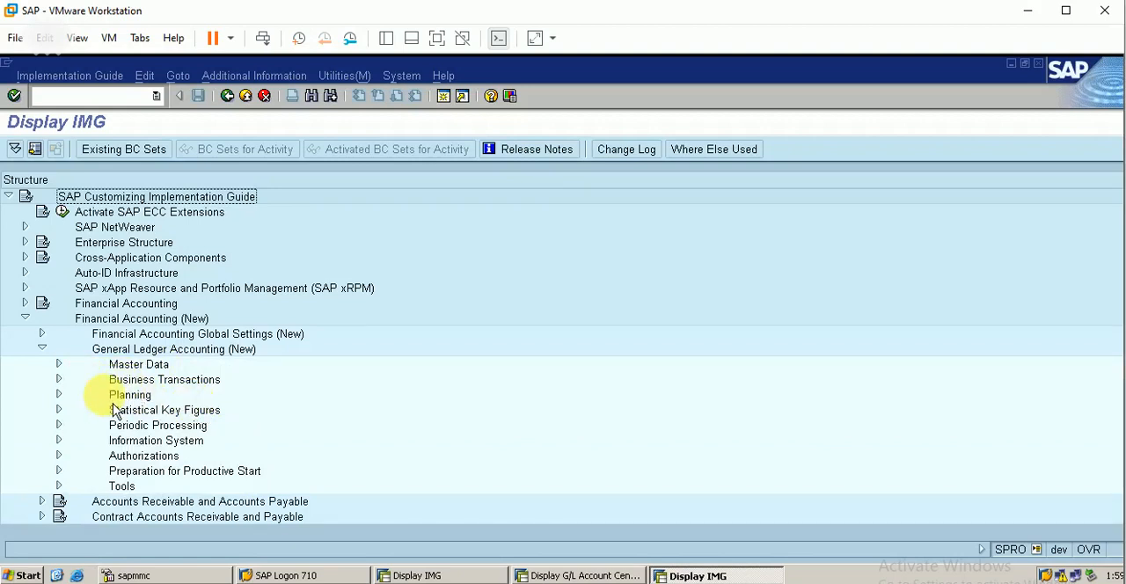
pyautogui.click(59, 364)
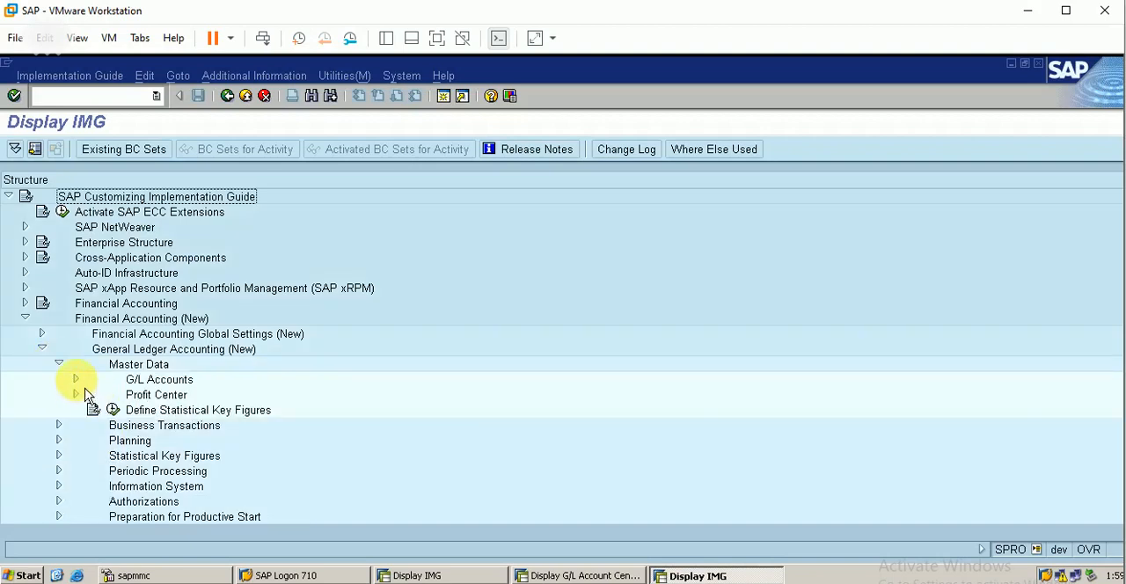
pyautogui.click(78, 395)
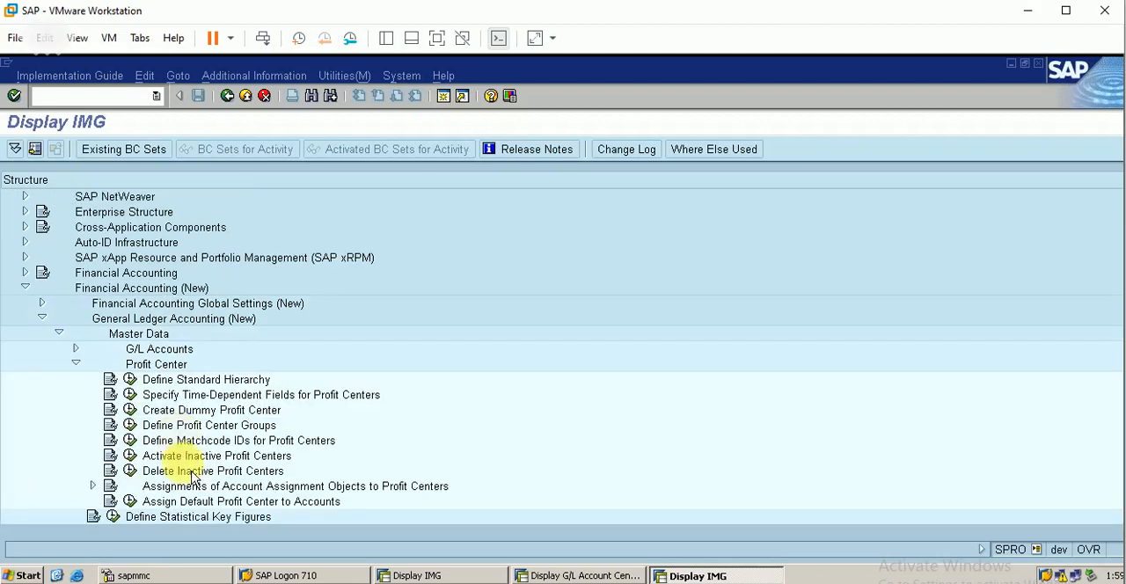
pyautogui.click(130, 501)
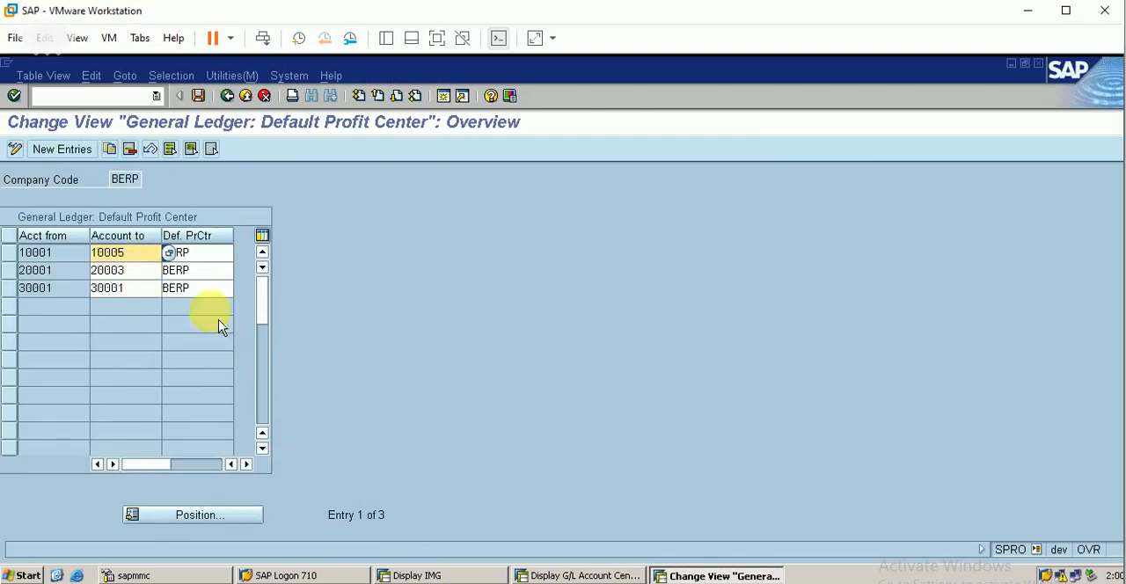
# Step: Extend the BERP account range starting at 10001 to account 10005, save it under request DEVK900057, and return to the IMG
pyautogui.click(199, 99)
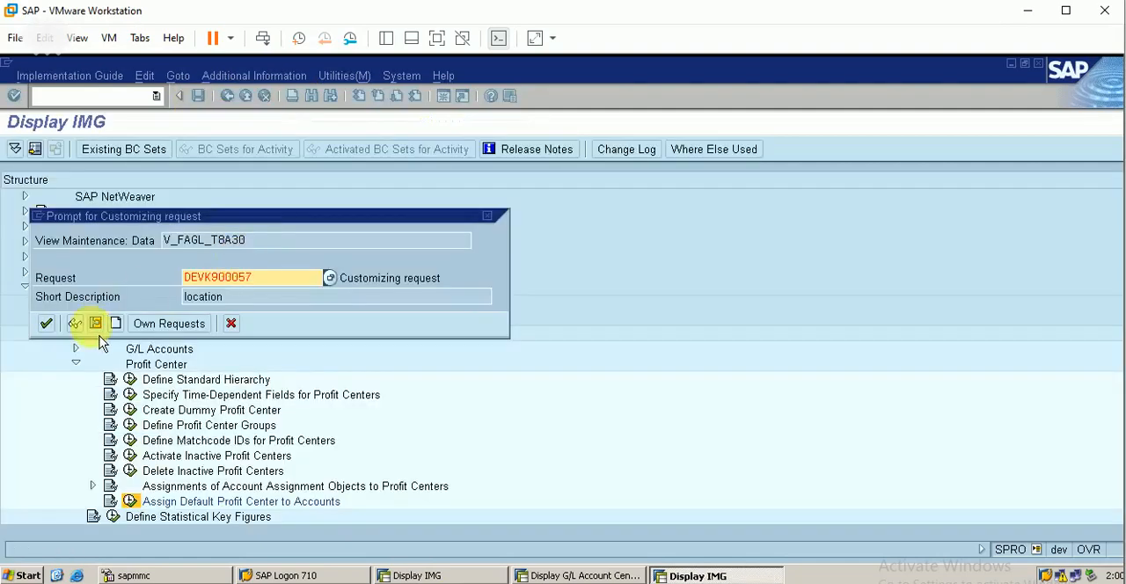
pyautogui.click(46, 323)
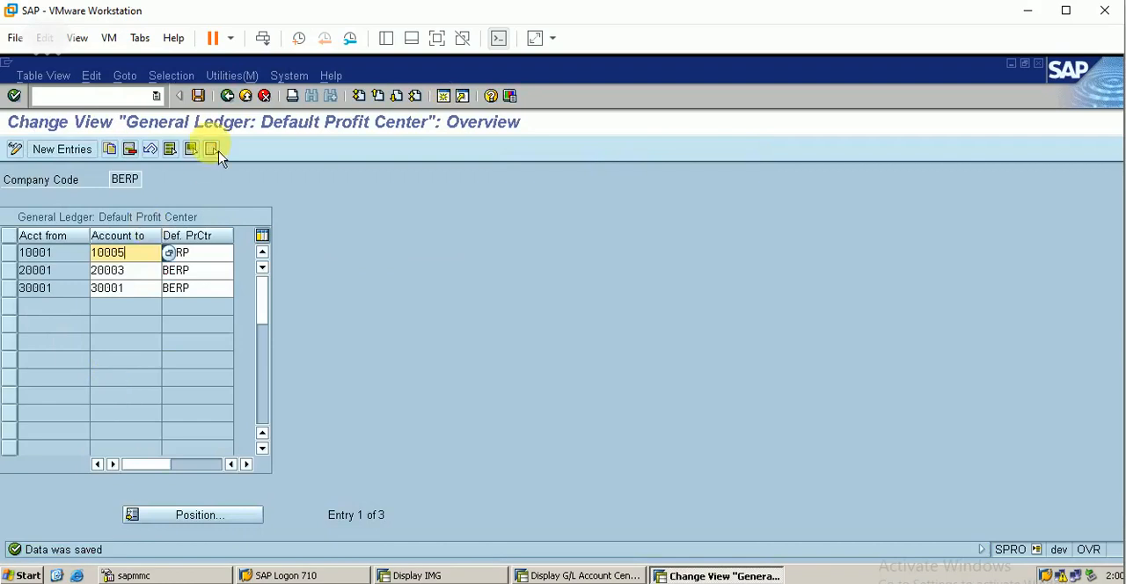
pyautogui.click(227, 95)
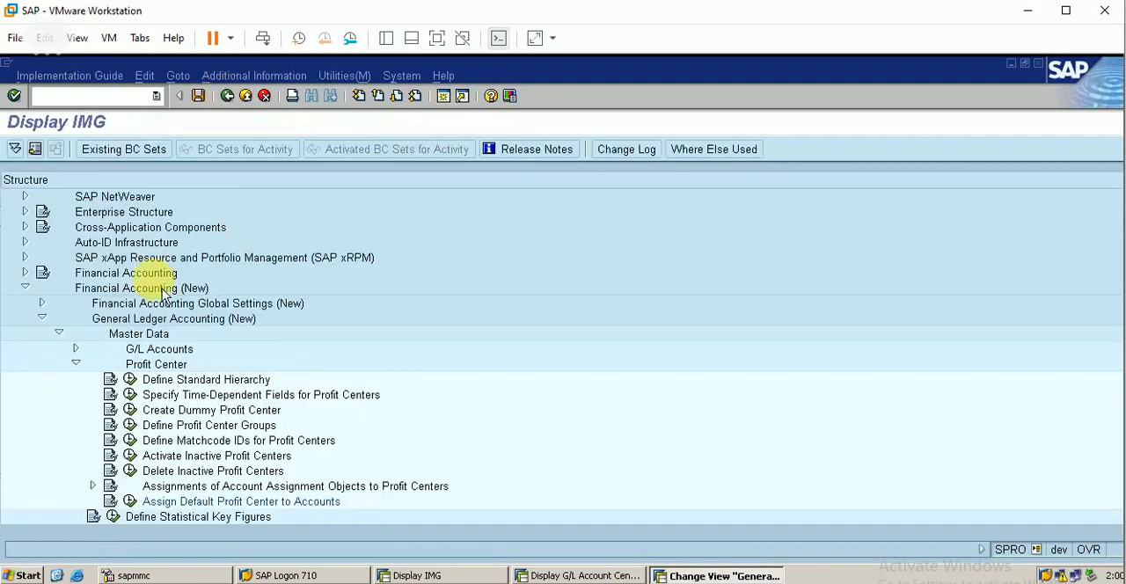
pyautogui.click(60, 334)
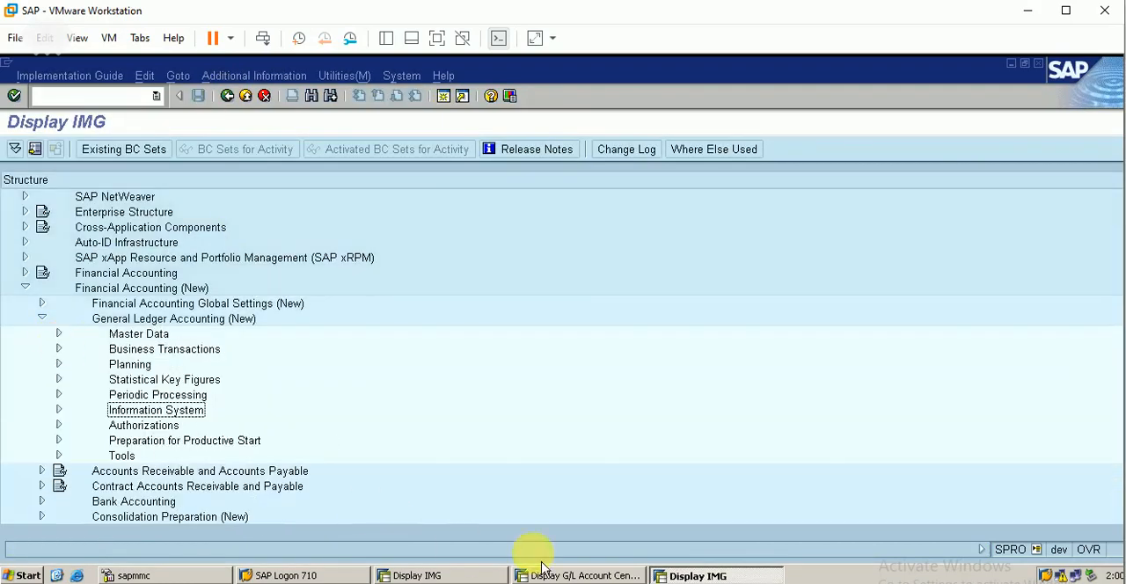
# Step: Return to the first Display IMG session and collapse its Customers, Business Partner and Logistics - General nodes
pyautogui.click(581, 574)
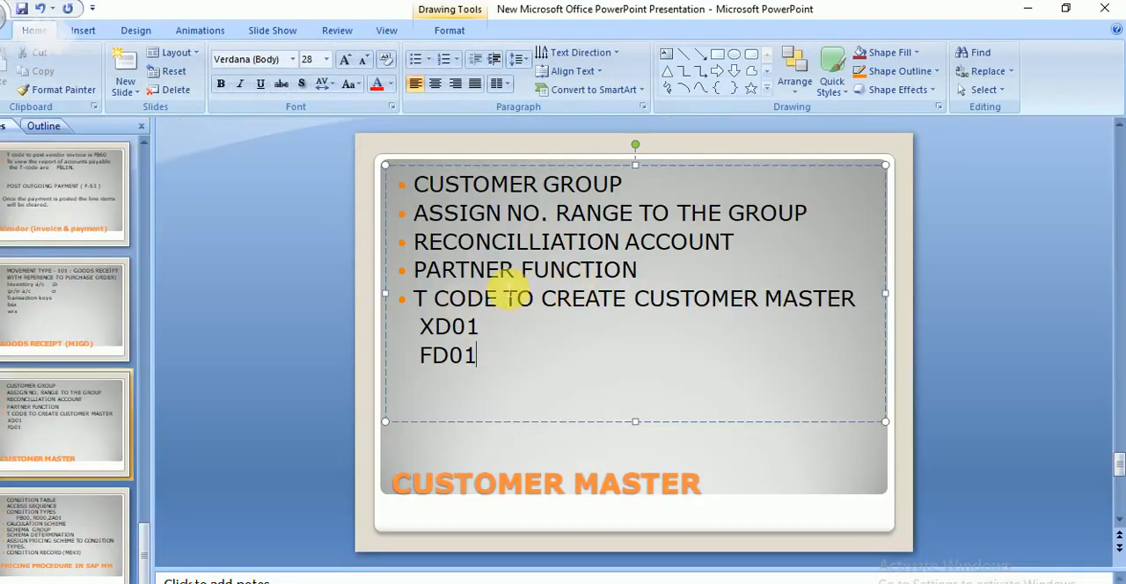
pyautogui.click(1029, 10)
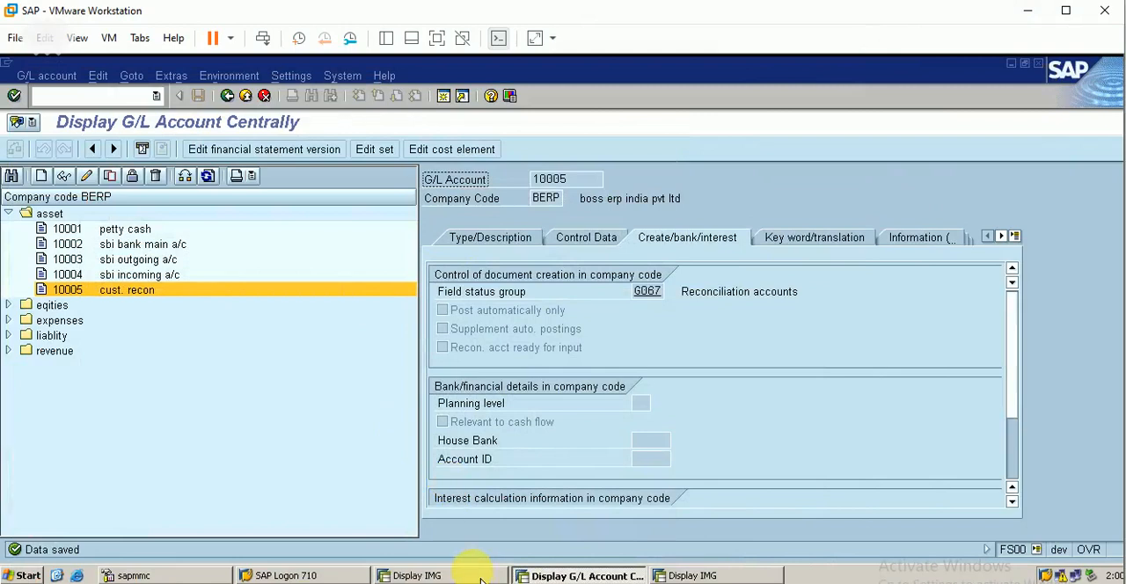
pyautogui.click(418, 576)
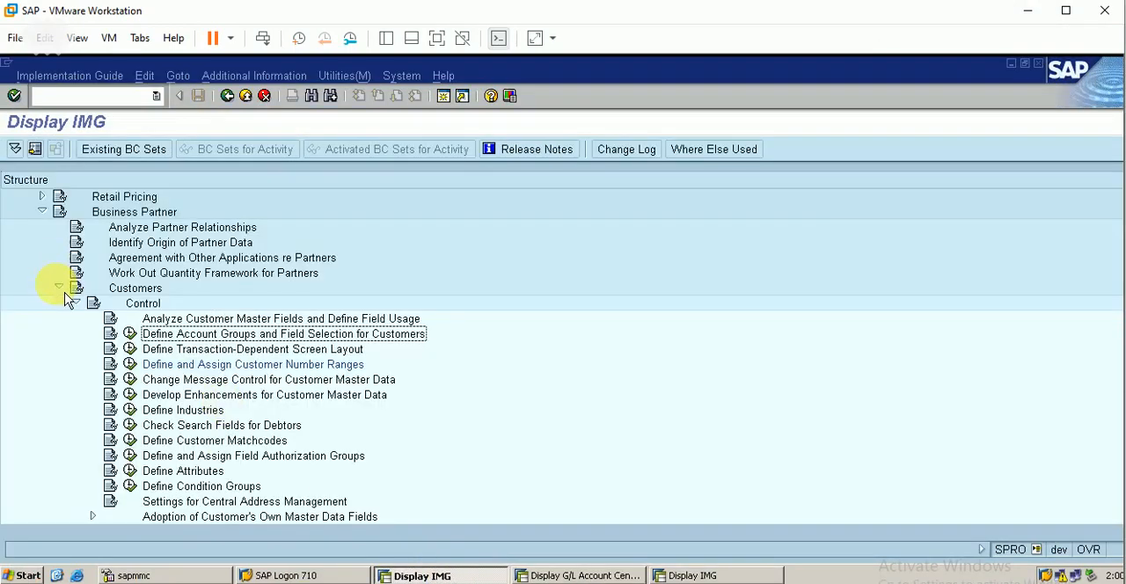
pyautogui.click(59, 288)
pyautogui.click(41, 212)
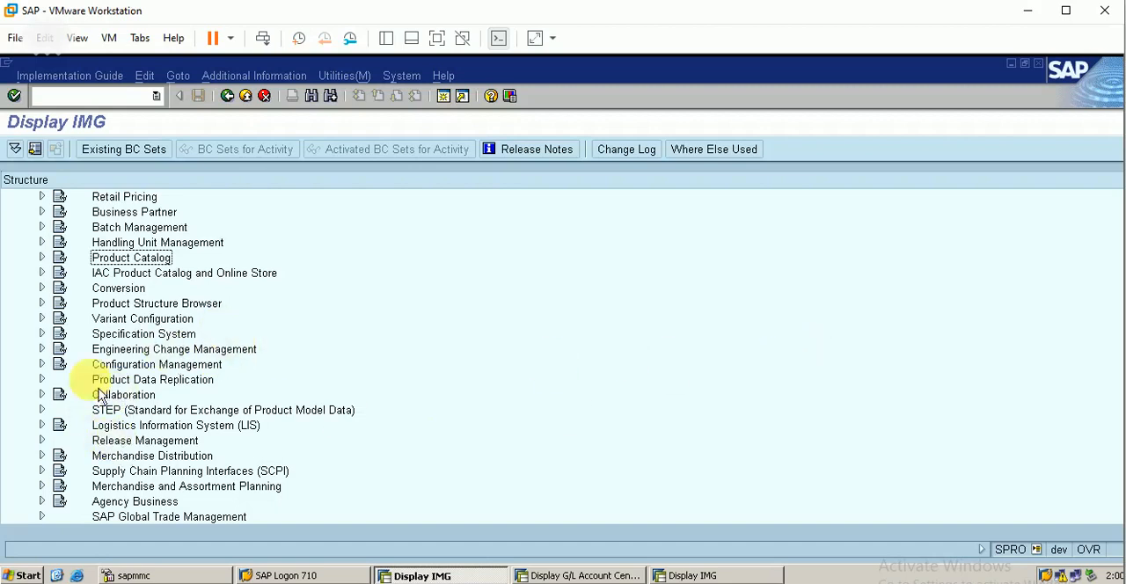
pyautogui.scroll(3, 115, 264)
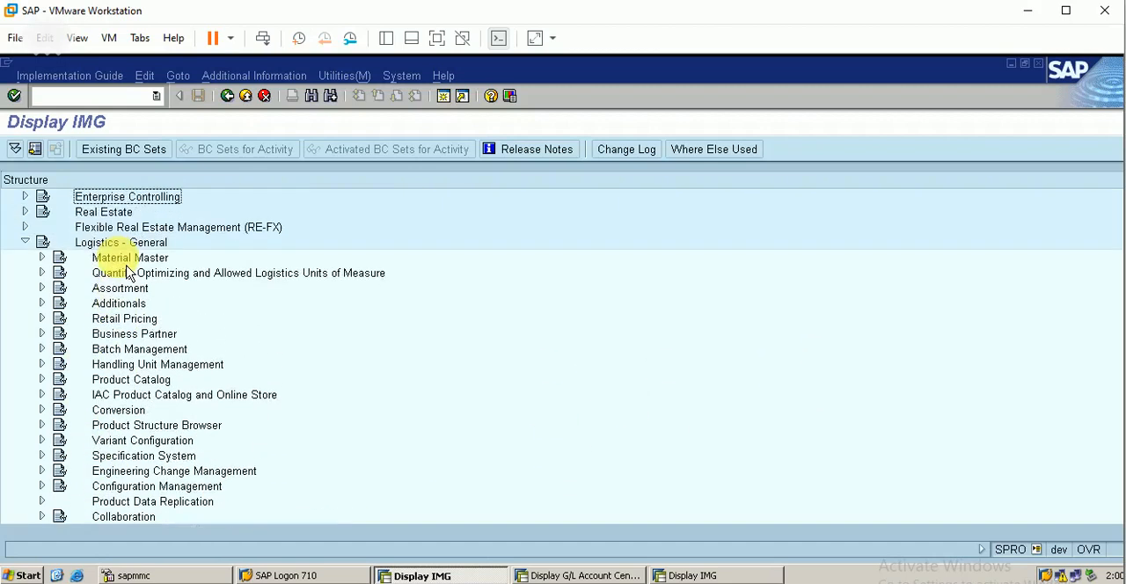
pyautogui.click(24, 241)
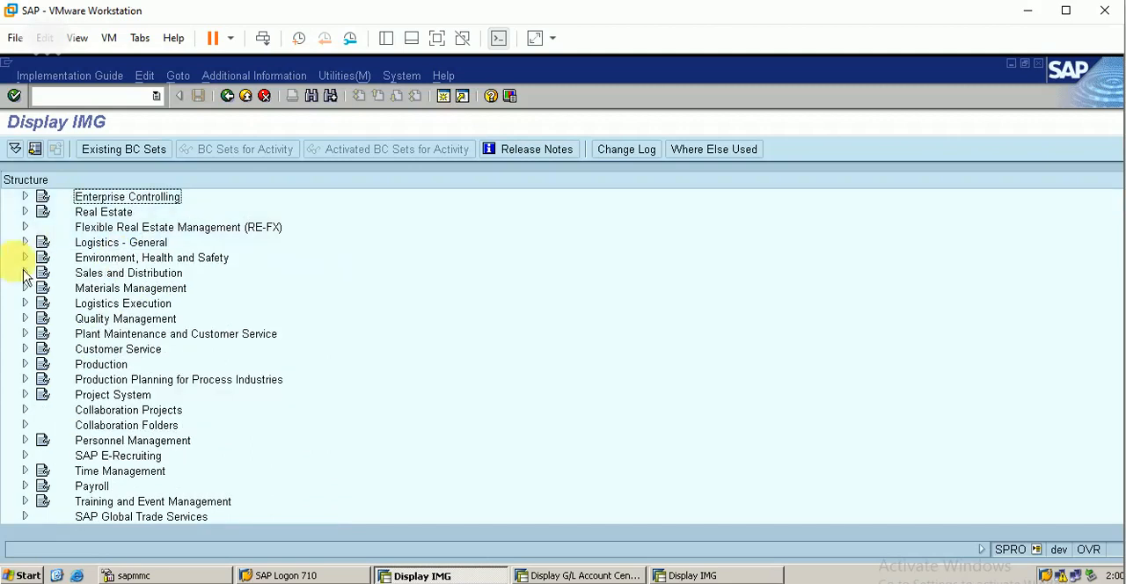
# Step: Expand Sales and Distribution, Master Data, Business Partners, Customers down to the Customer Hierarchy activities
pyautogui.click(26, 274)
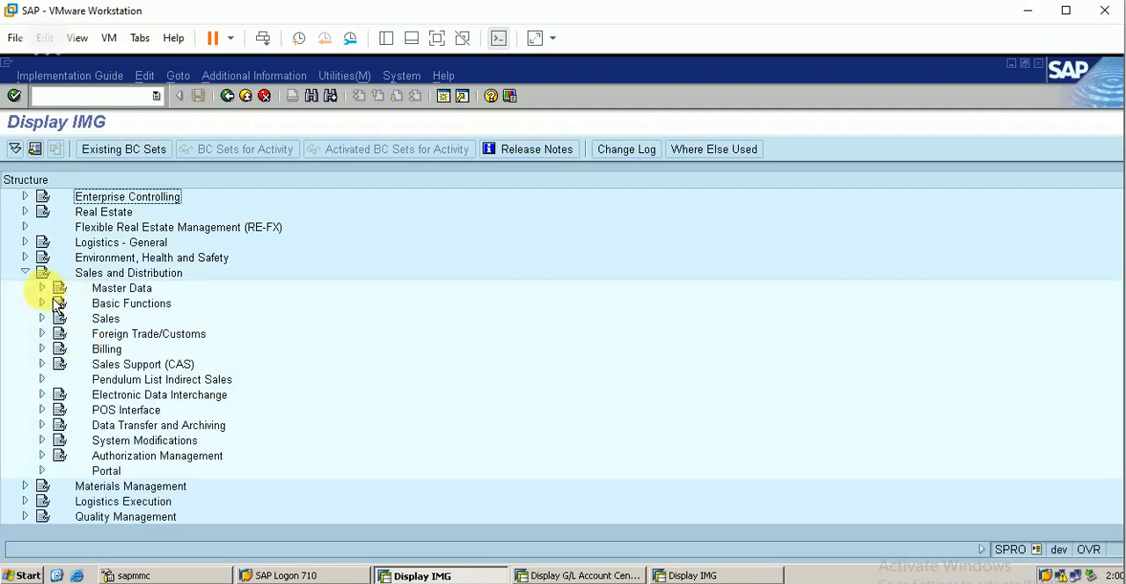
pyautogui.click(43, 287)
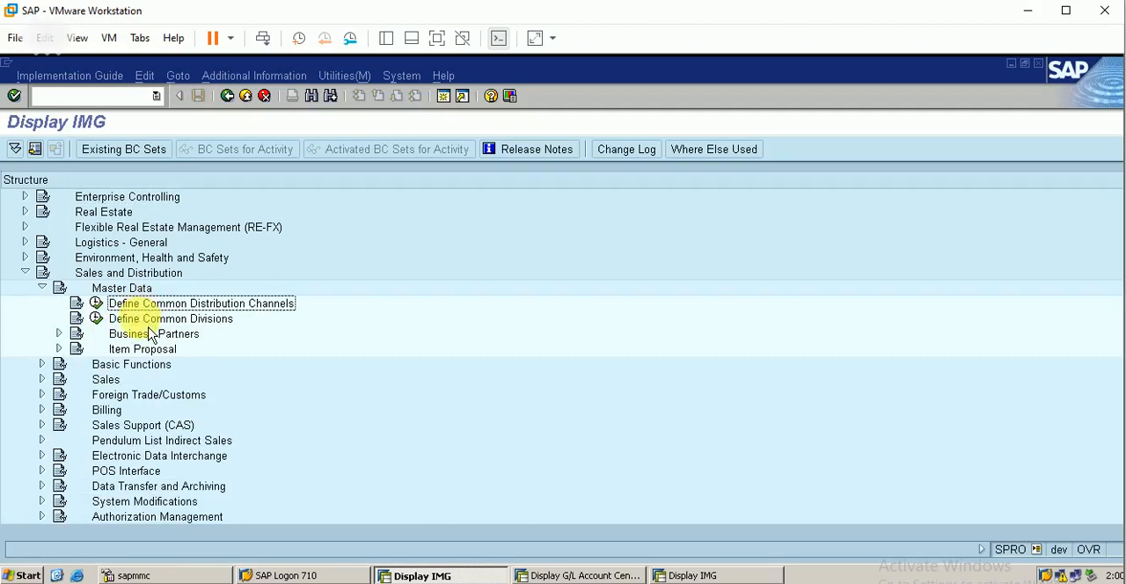
pyautogui.press('Down')
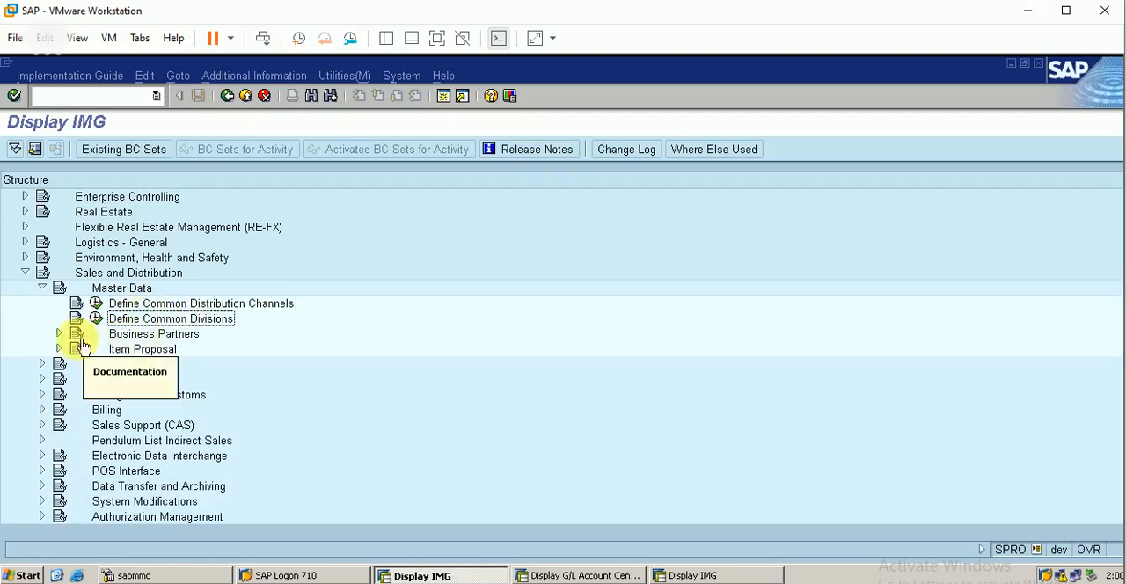
pyautogui.click(58, 334)
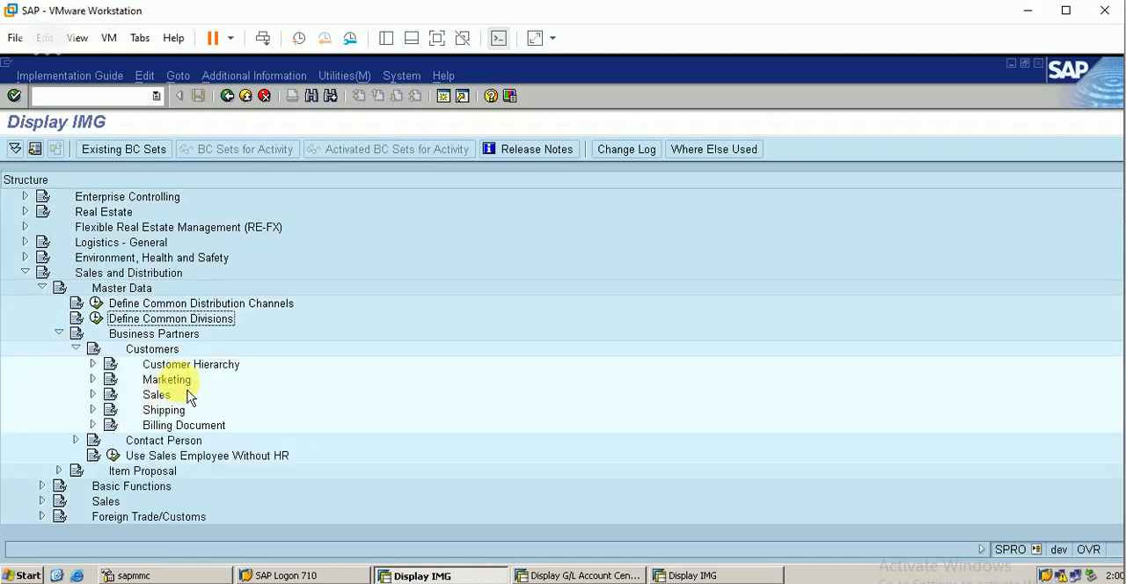
pyautogui.click(92, 364)
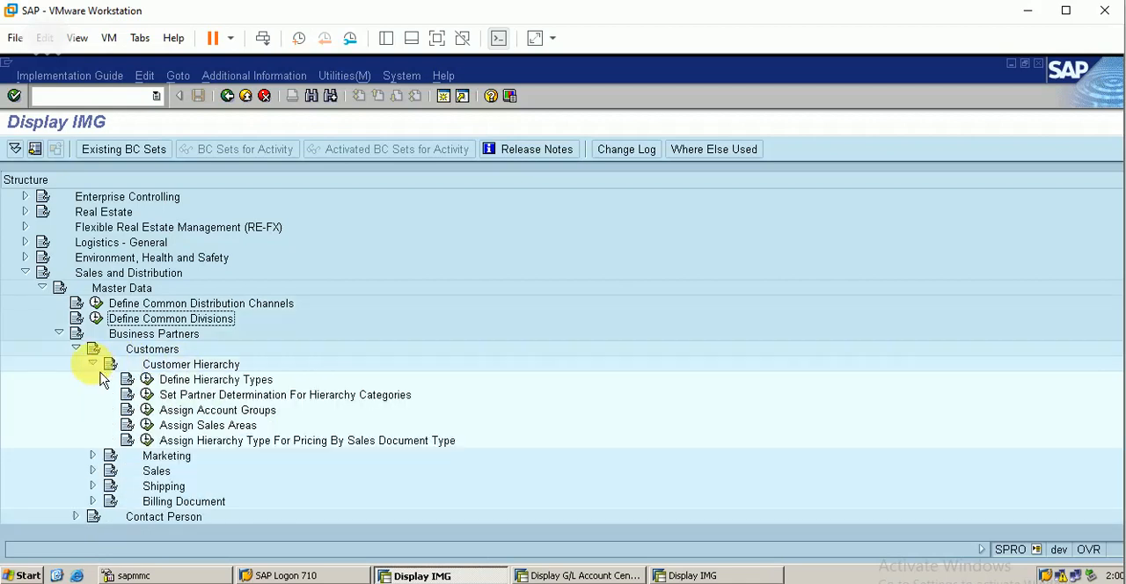
# Step: Review the Standard Hierarchy entry in Define Hierarchy Types and return to the IMG structure
pyautogui.click(170, 381)
pyautogui.click(146, 379)
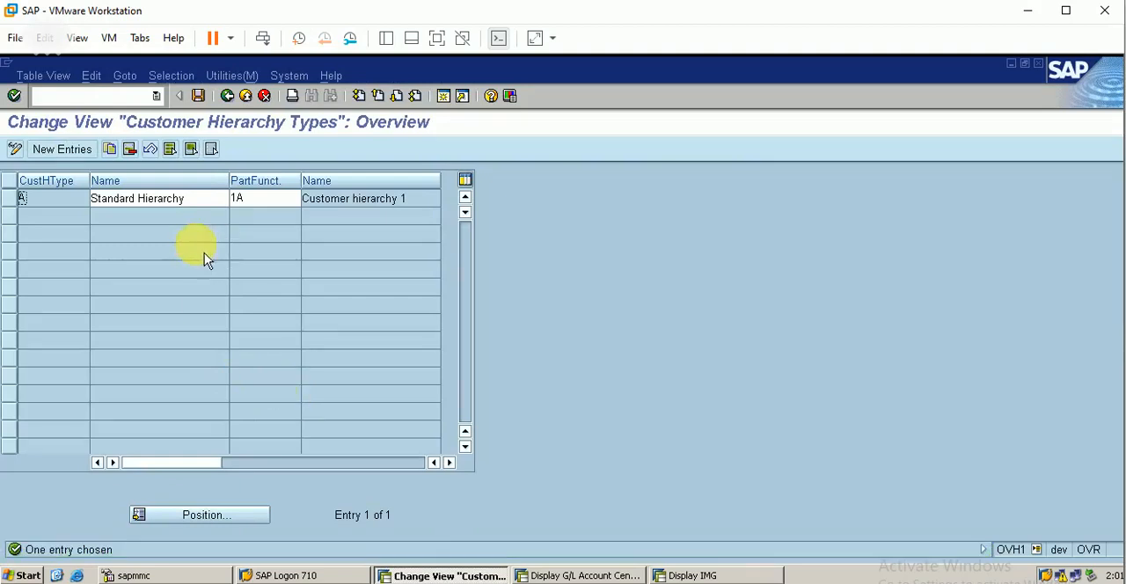
pyautogui.click(14, 204)
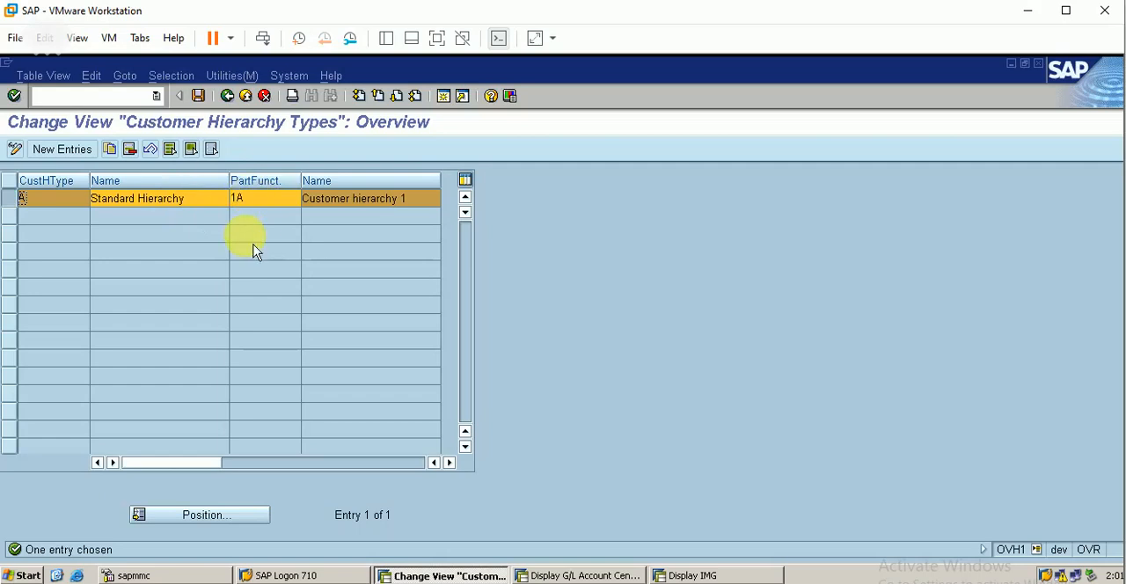
pyautogui.click(227, 95)
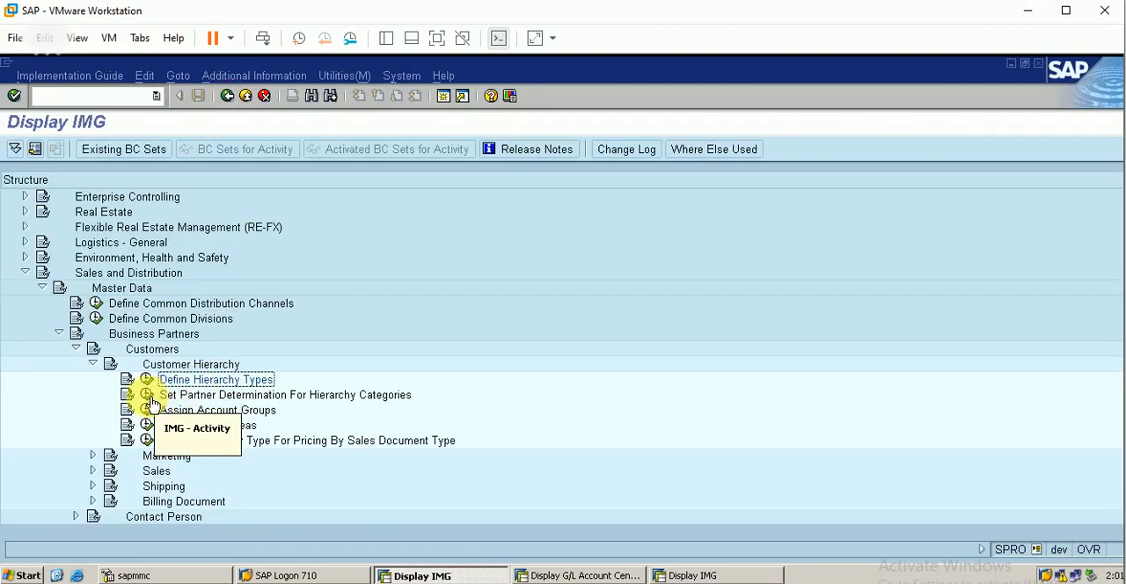
# Step: Open Set Up Partner Determination for Customer Master from Set Partner Determination For Hierarchy Categories
pyautogui.click(193, 397)
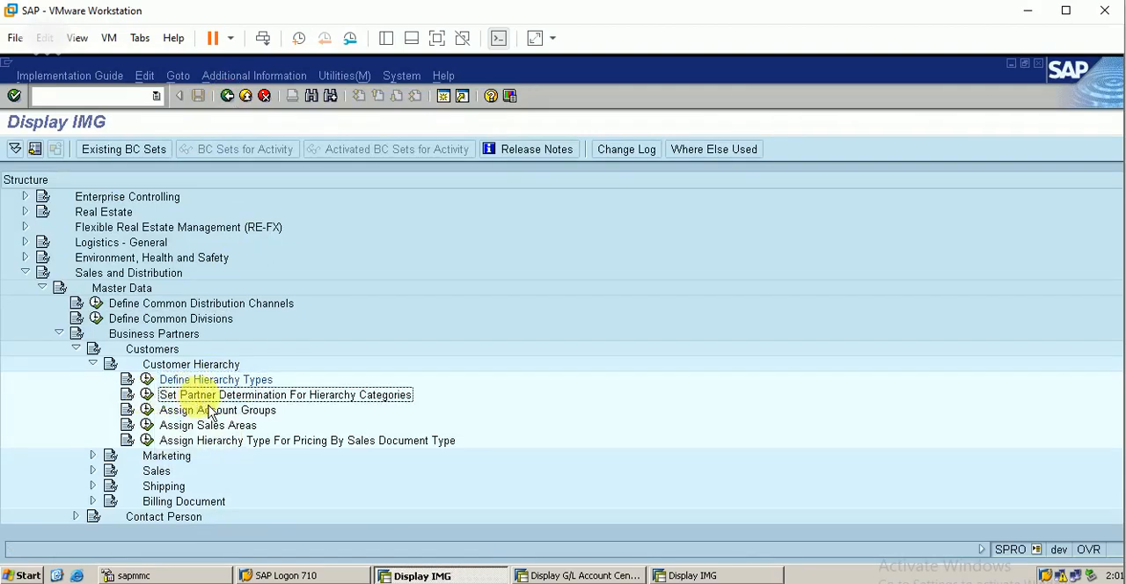
pyautogui.click(147, 396)
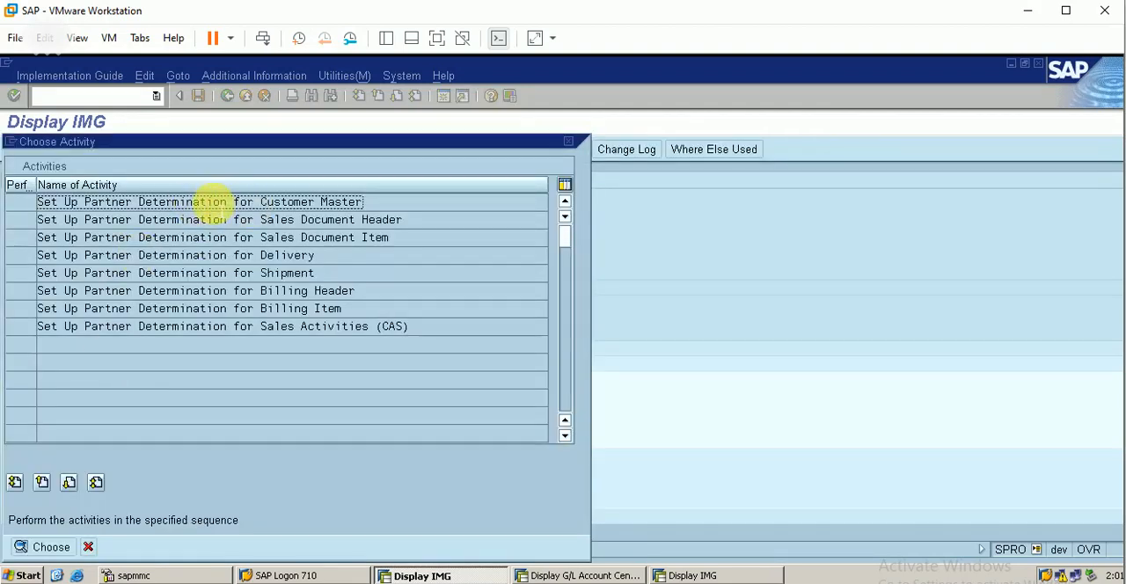
pyautogui.doubleClick(220, 206)
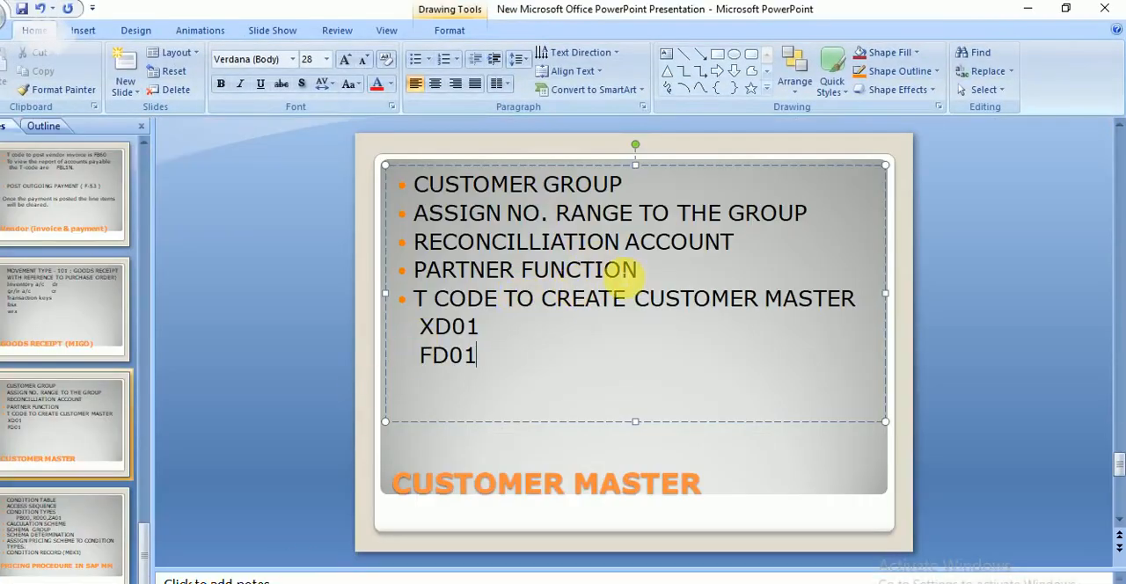
# Step: In the PowerPoint Customer Master slide, reword the partner function bullet to "DETERMINATION OF PARTNER FUNCTION", then return to SAP
pyautogui.click(414, 271)
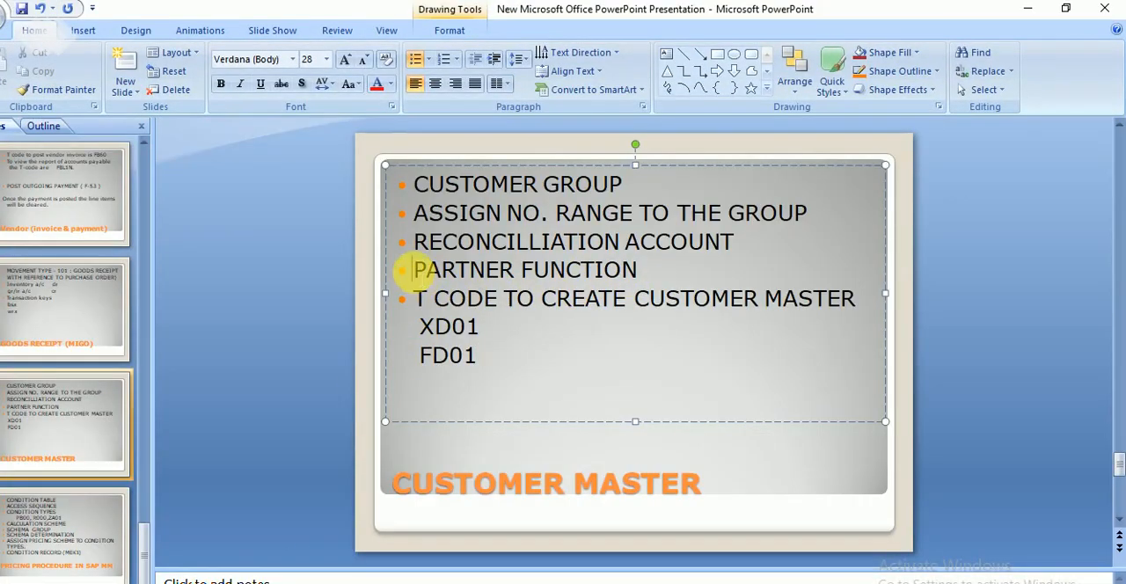
pyautogui.write('DET')
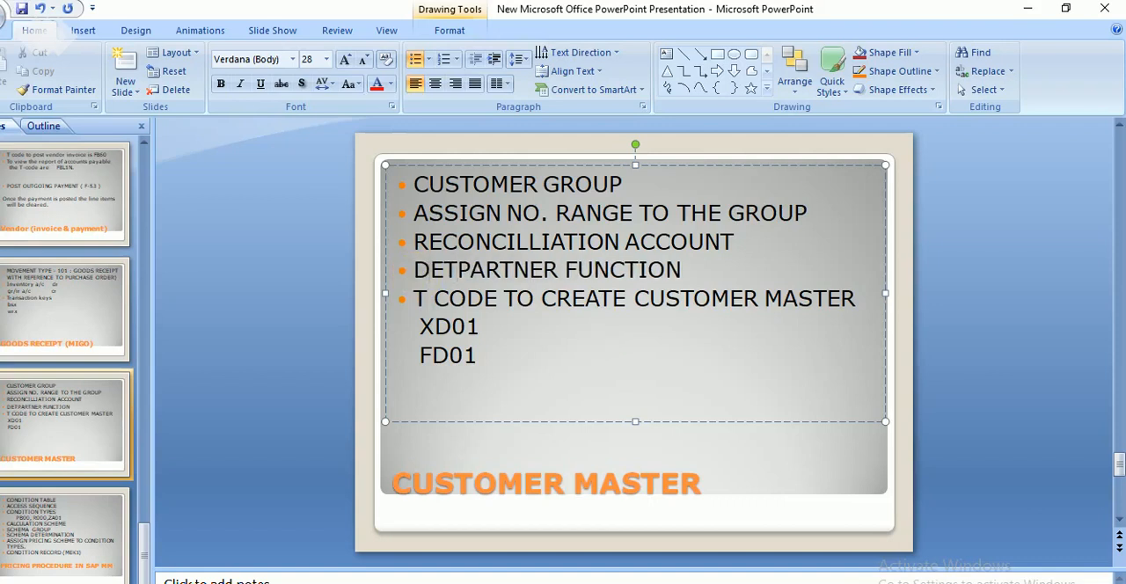
pyautogui.write('ERMIN')
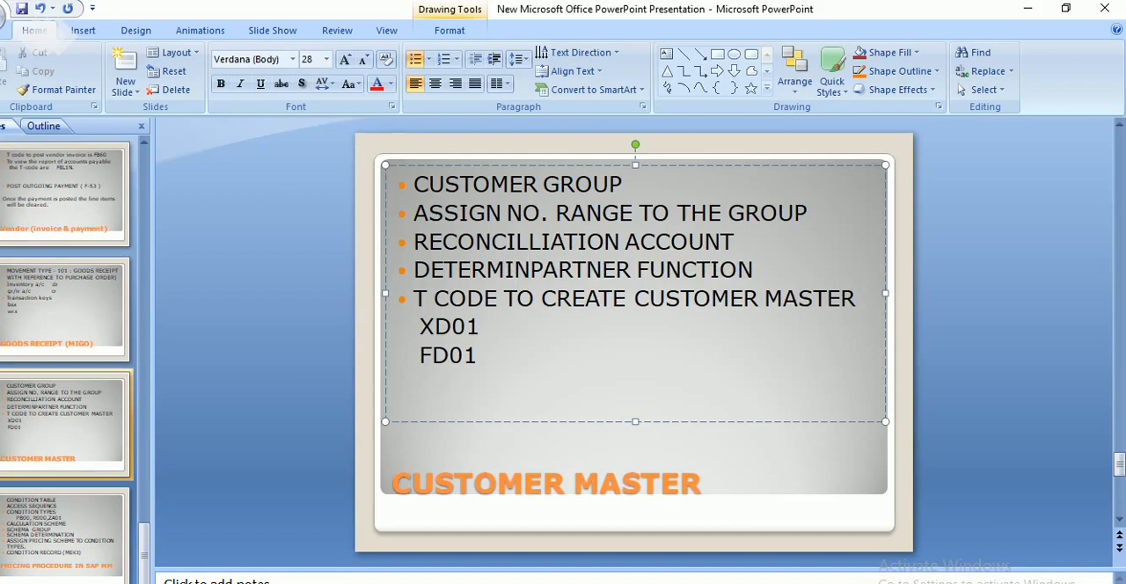
pyautogui.write('ATION OF')
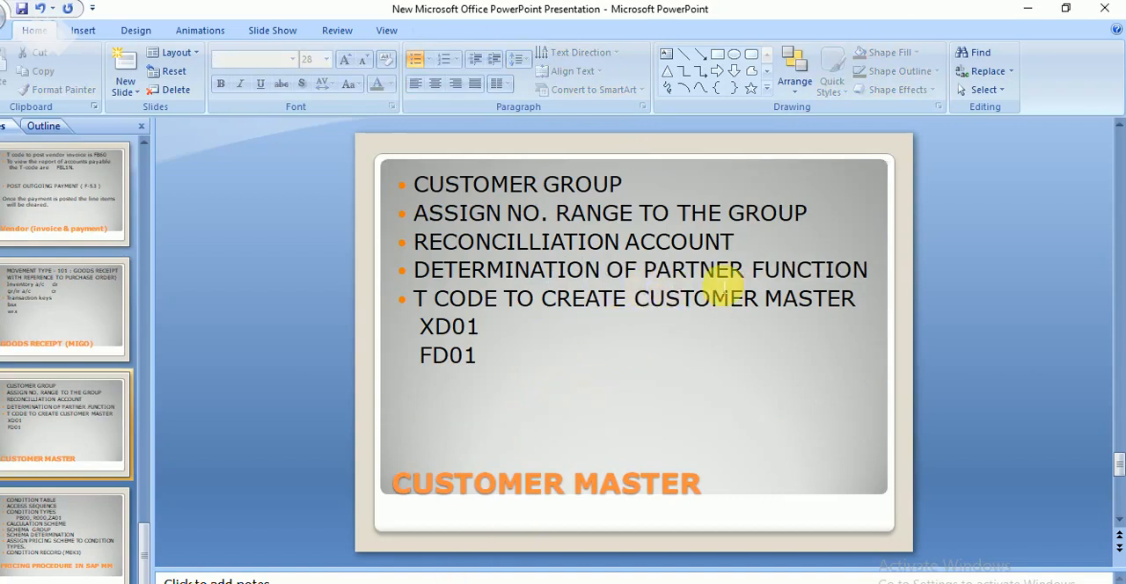
pyautogui.click(1027, 8)
# Step: Leave partner determination without saving changes and reopen Set Up Partner Determination for Customer Master at its procedures overview
pyautogui.click(205, 389)
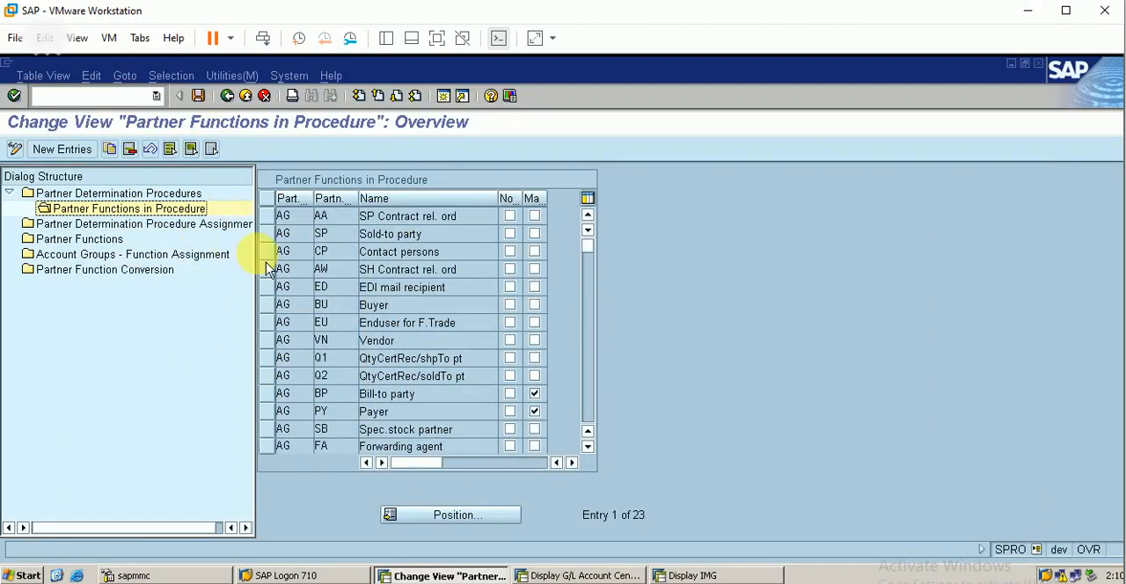
pyautogui.doubleClick(176, 194)
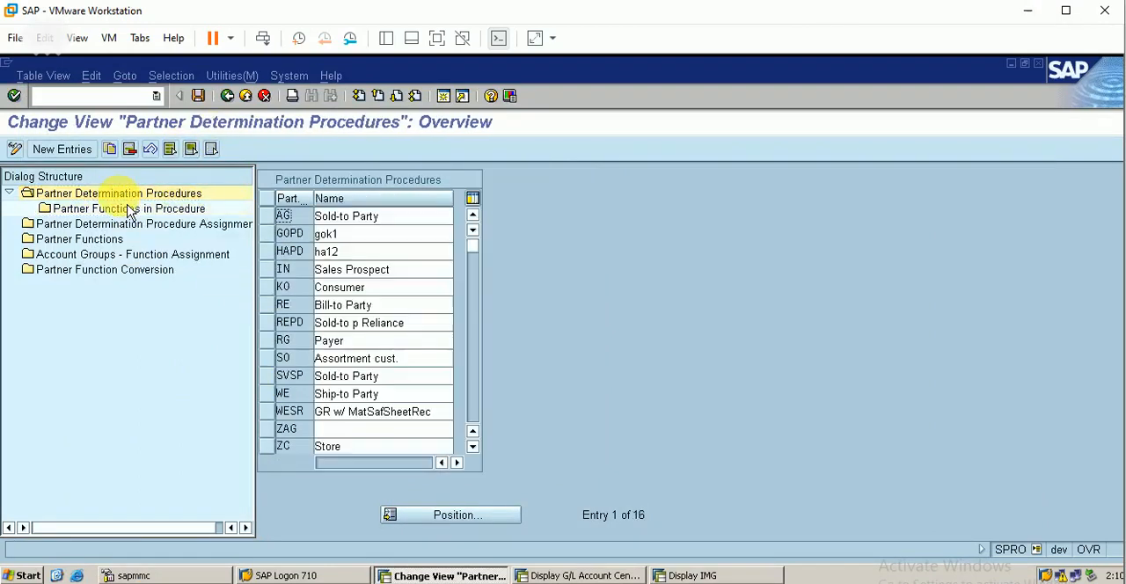
pyautogui.click(227, 95)
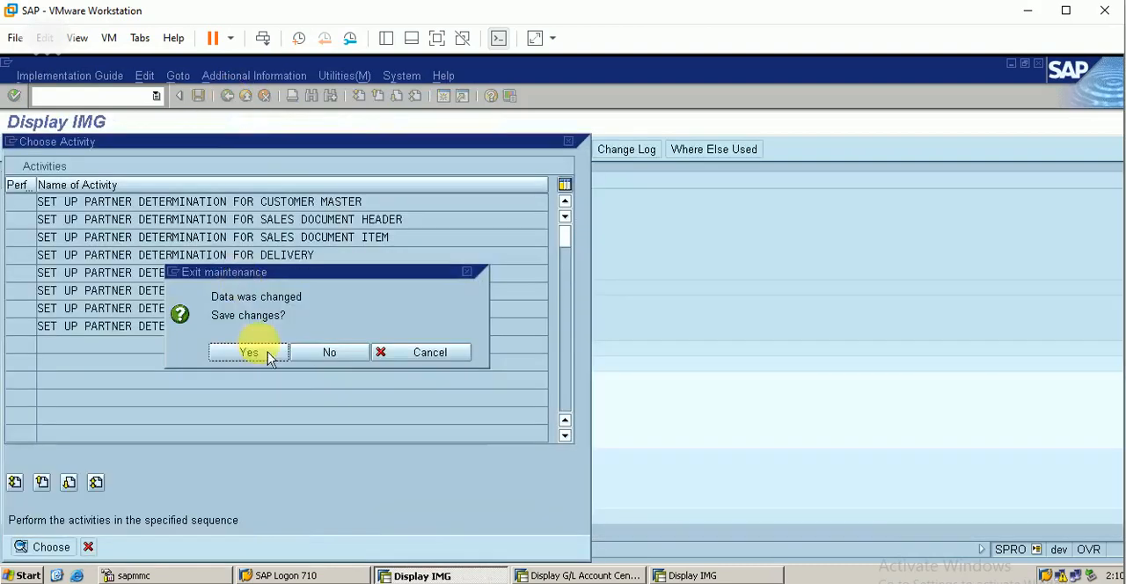
pyautogui.click(328, 357)
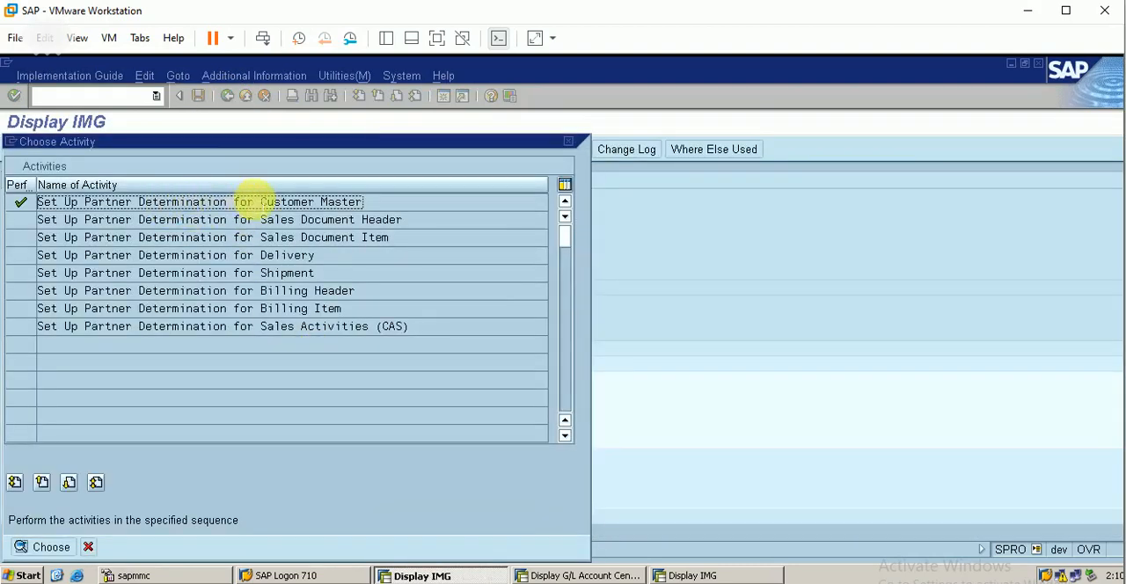
pyautogui.doubleClick(267, 199)
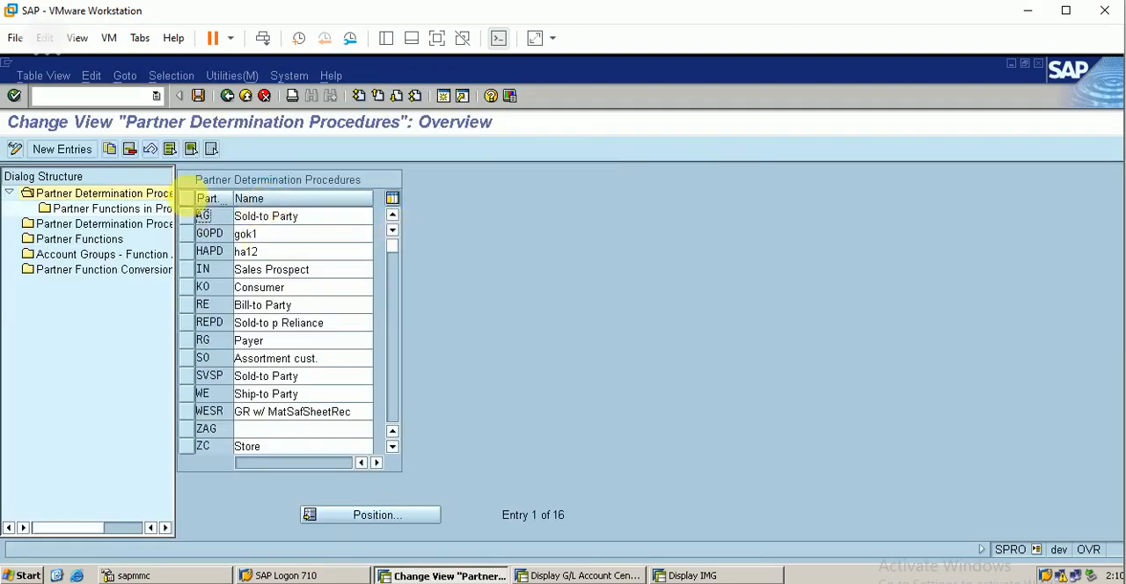
# Step: Review the partner functions contained in partner determination procedure AG (Sold-to Party), widening the columns to read them
pyautogui.moveTo(183, 205); pyautogui.dragTo(277, 191)
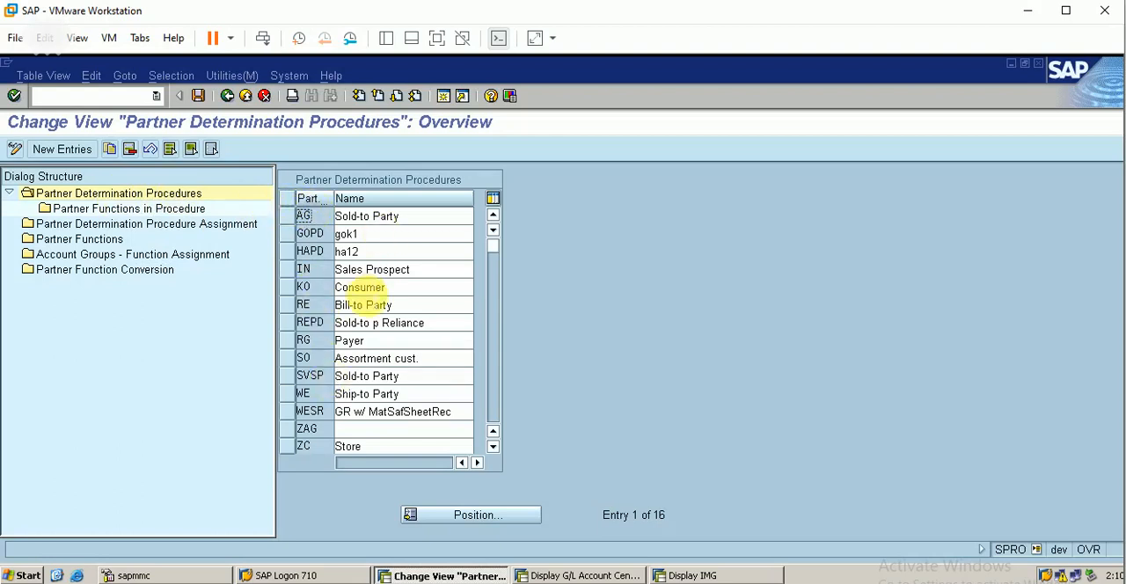
pyautogui.click(286, 217)
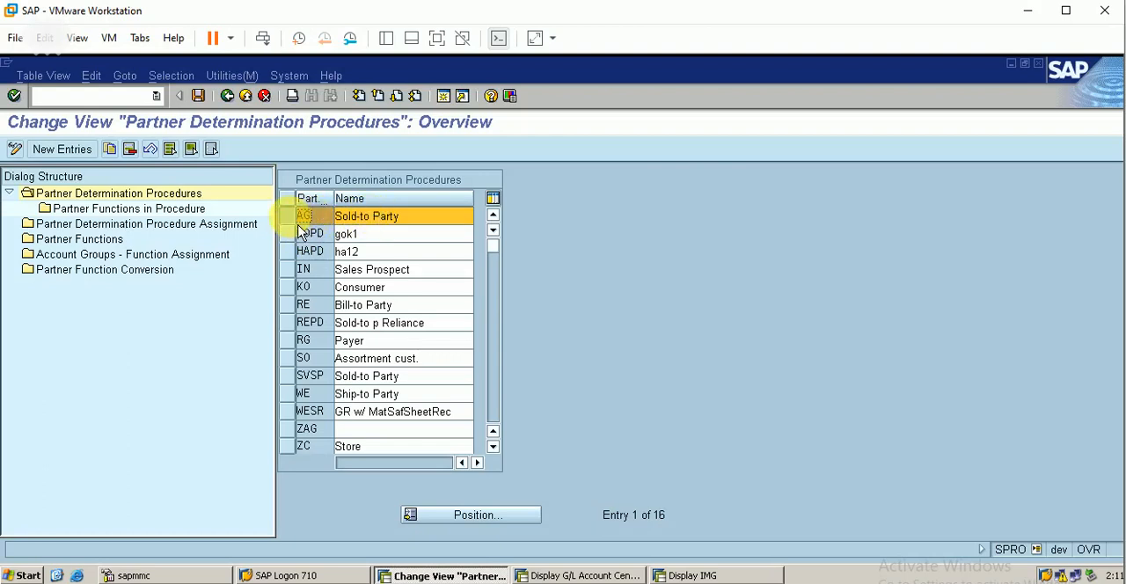
pyautogui.doubleClick(132, 208)
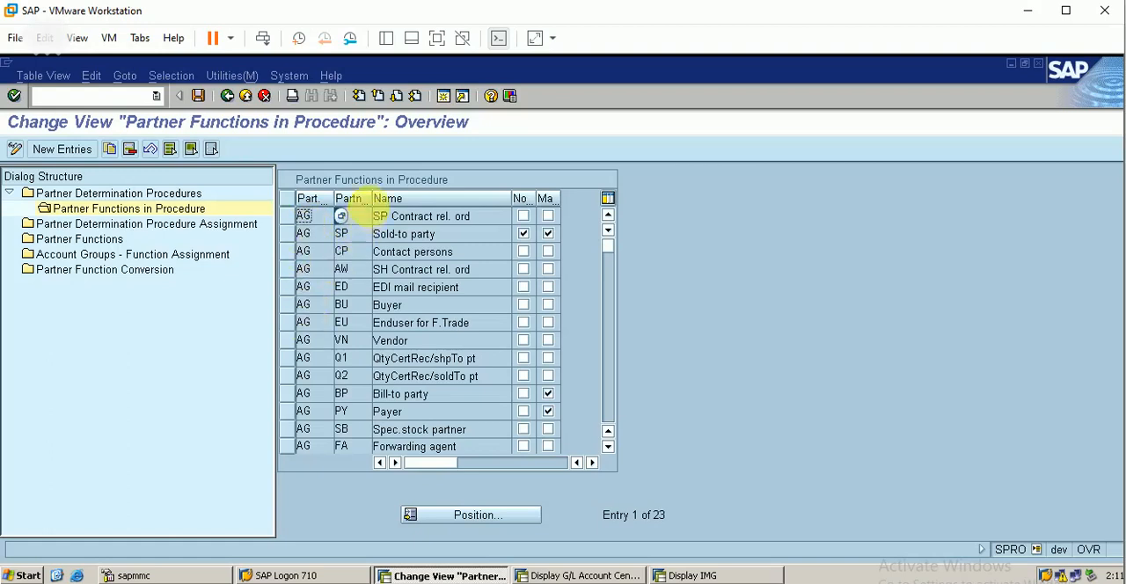
pyautogui.moveTo(379, 207); pyautogui.dragTo(406, 208)
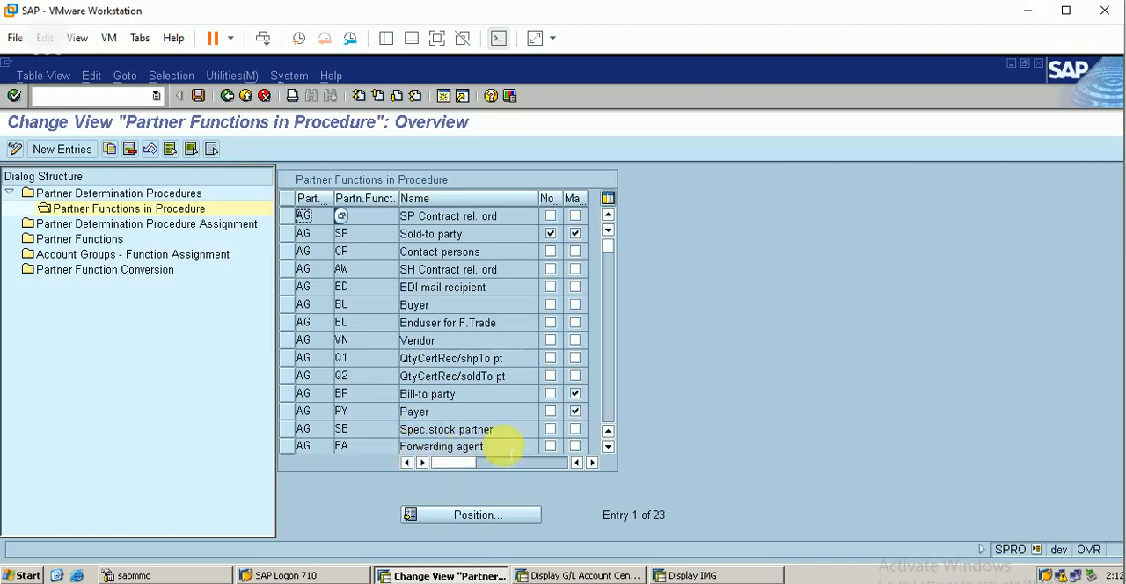
pyautogui.click(608, 446)
pyautogui.click(608, 446)
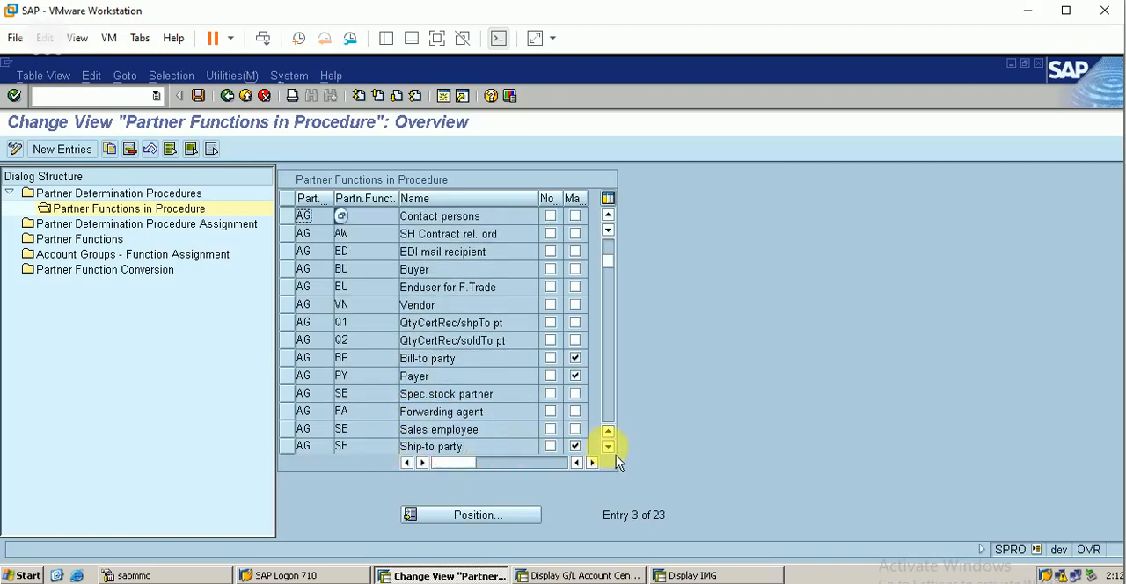
pyautogui.click(608, 447)
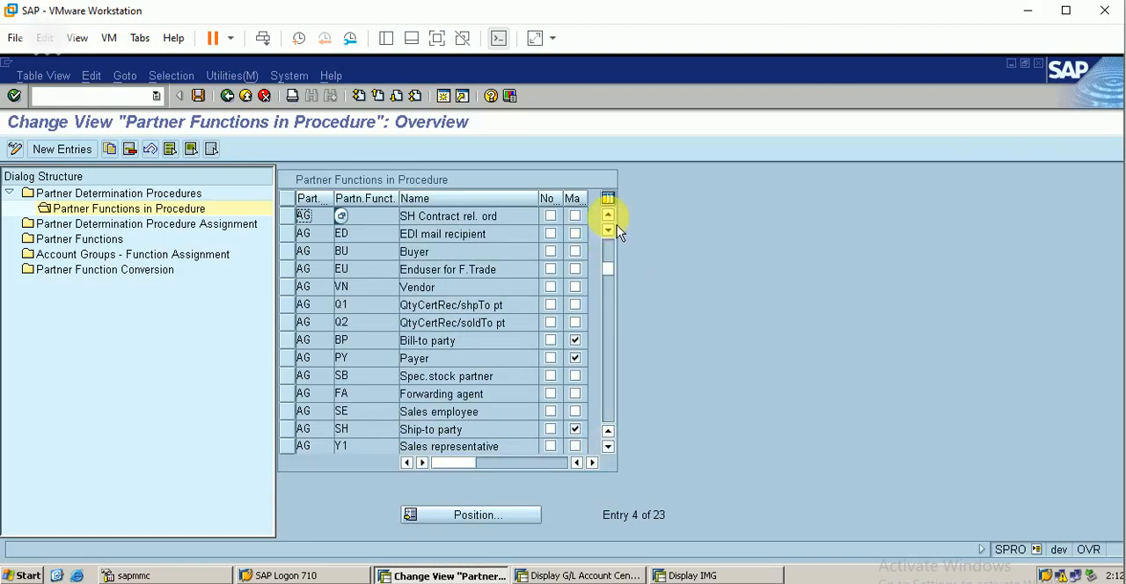
pyautogui.click(608, 216)
pyautogui.click(609, 216)
pyautogui.click(609, 216)
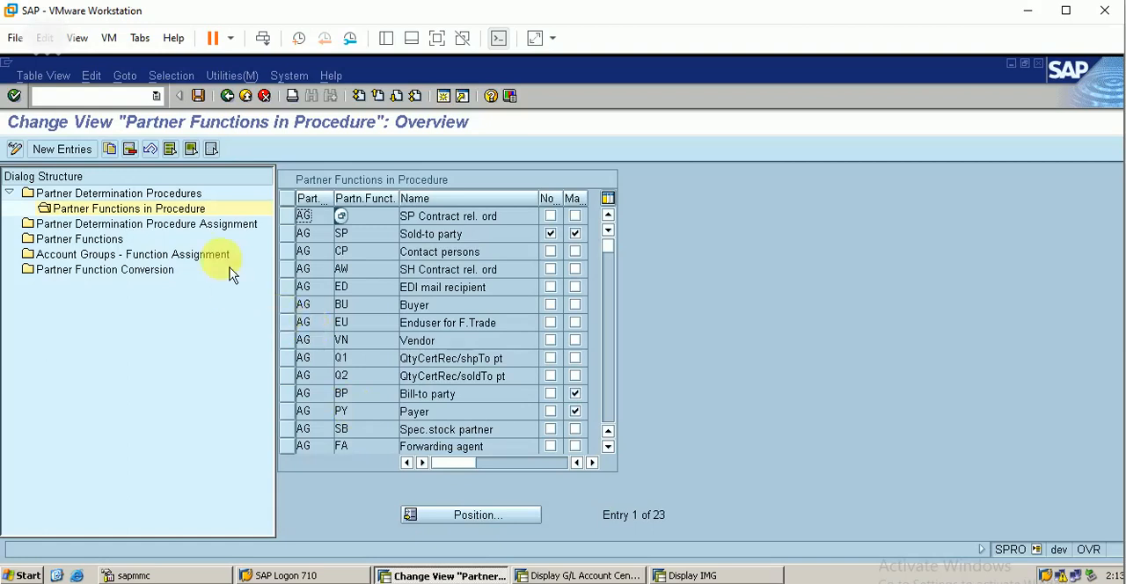
# Step: Assign partner determination procedure AG to account group BERP and save it in the proposed customizing request
pyautogui.doubleClick(180, 227)
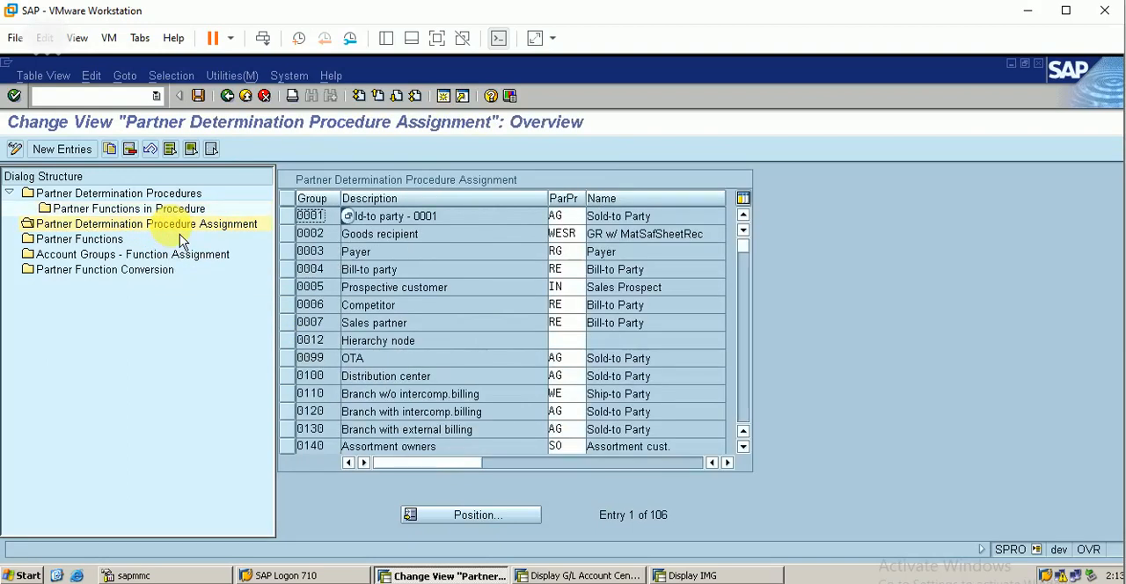
pyautogui.click(467, 517)
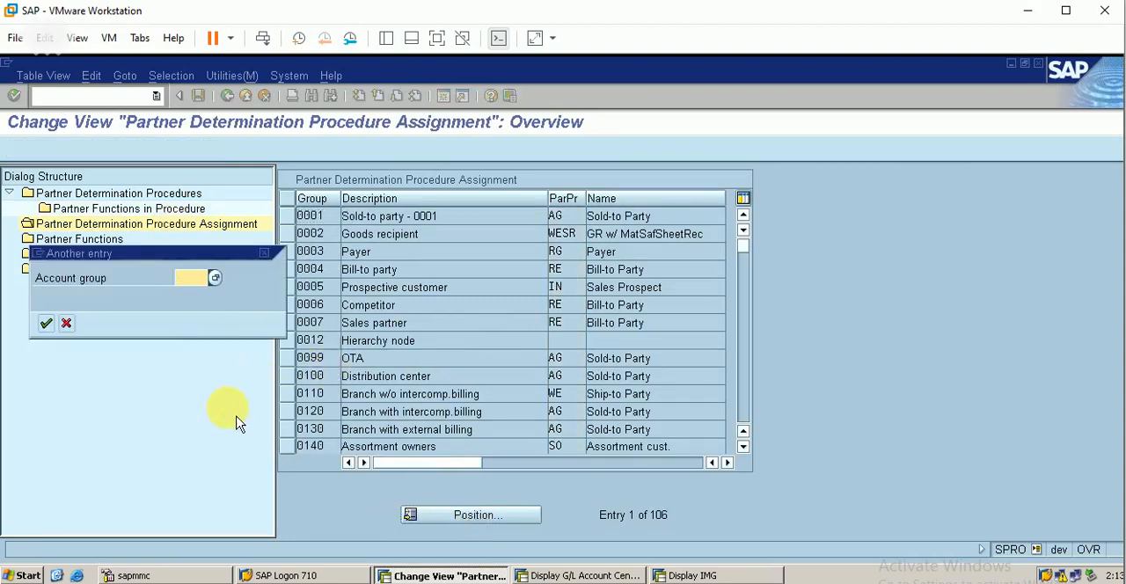
pyautogui.write('berp')
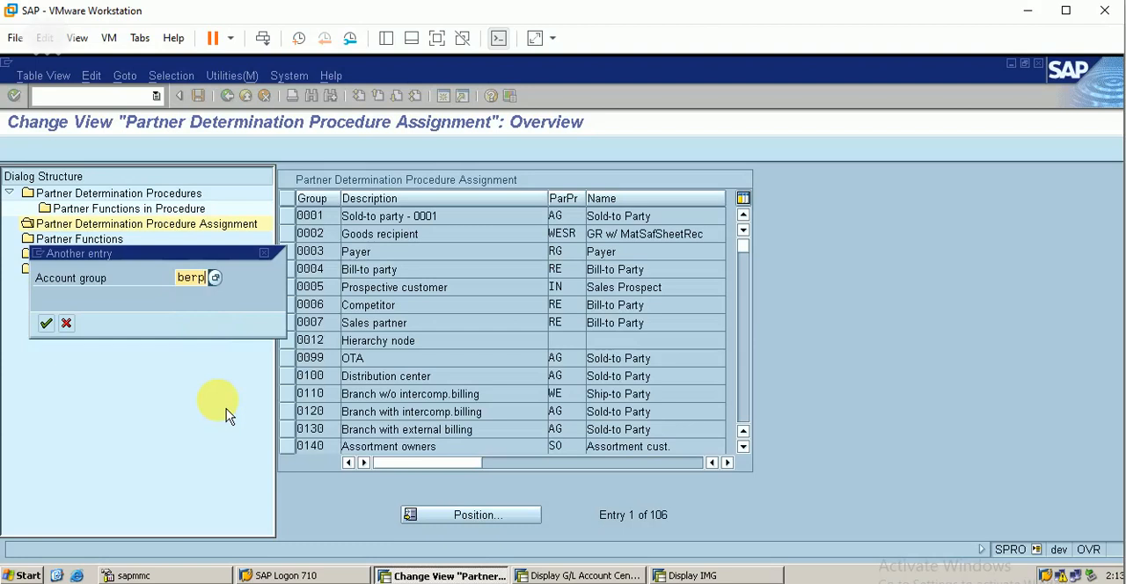
pyautogui.press('Return')
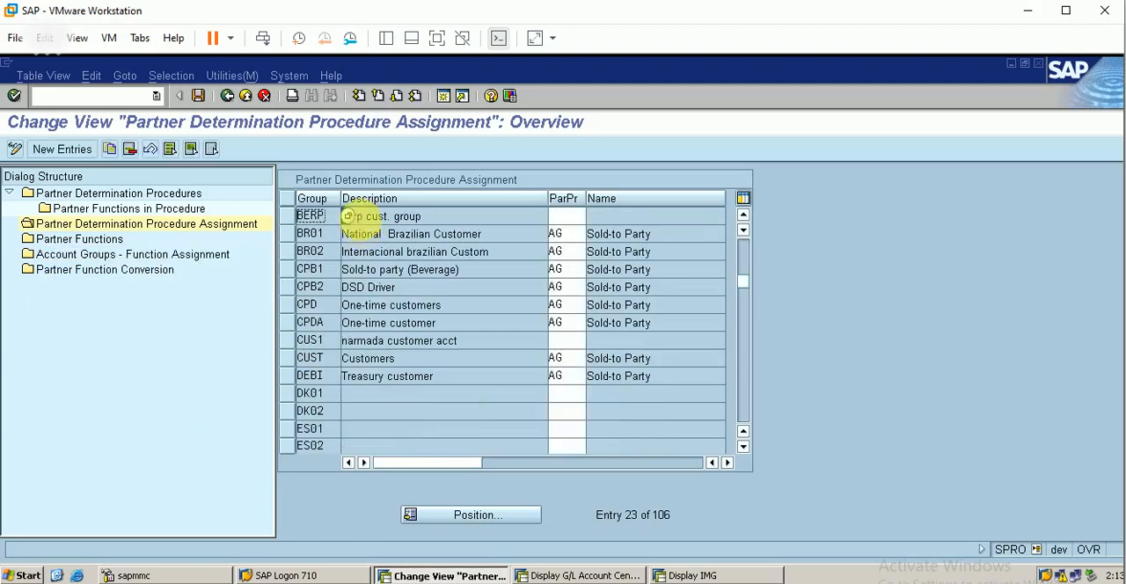
pyautogui.click(563, 215)
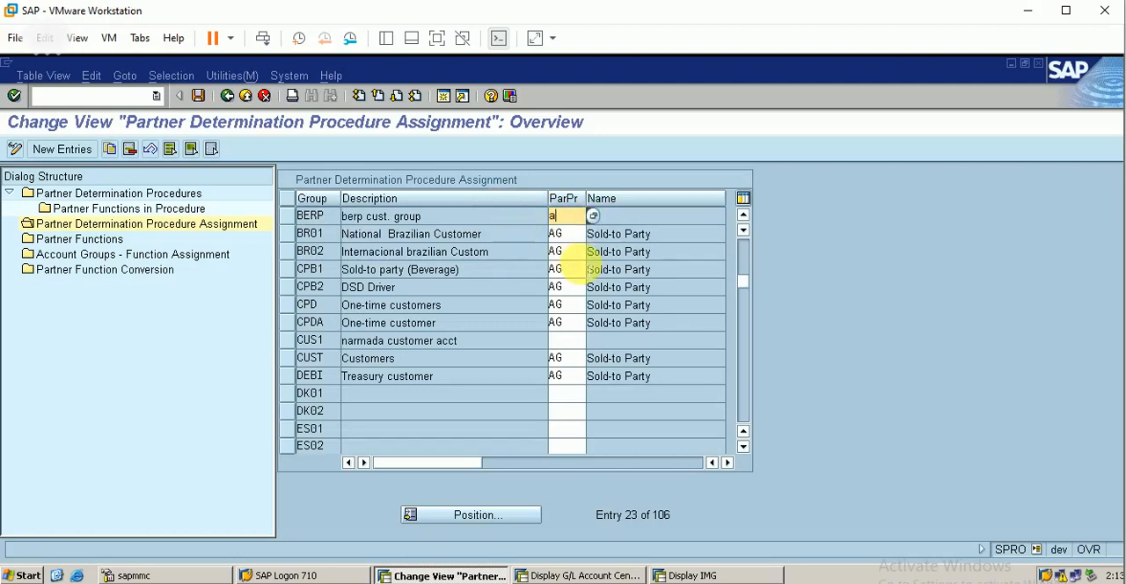
pyautogui.press('Return')
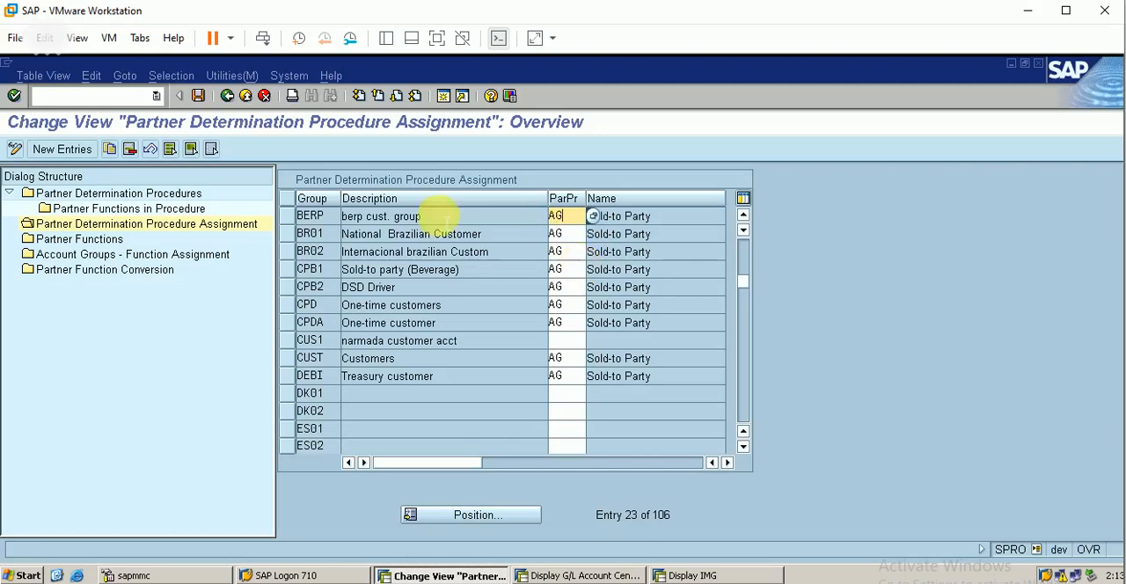
pyautogui.click(199, 97)
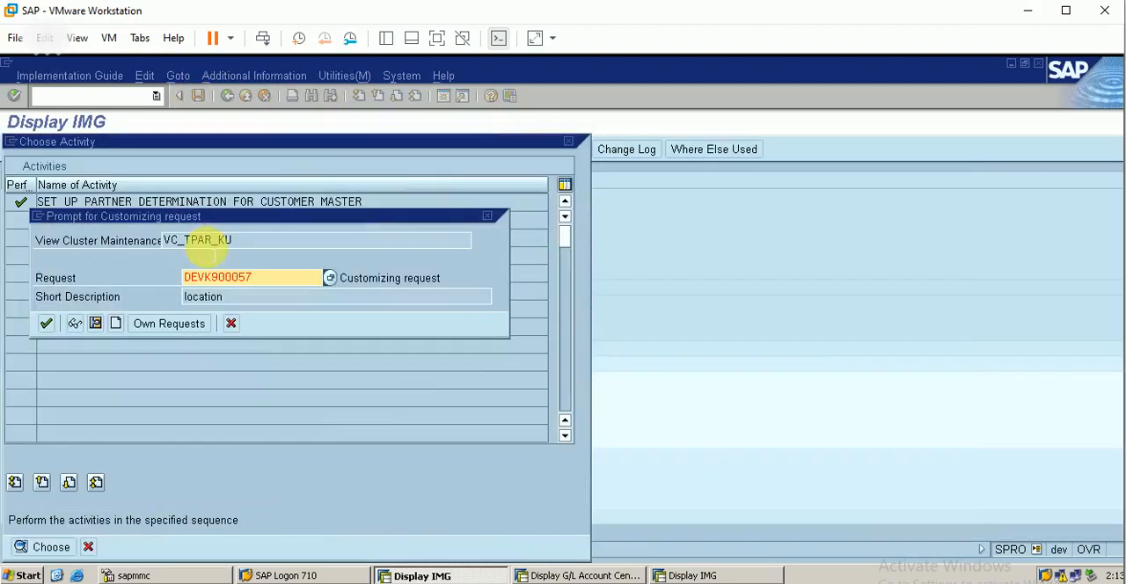
pyautogui.click(46, 324)
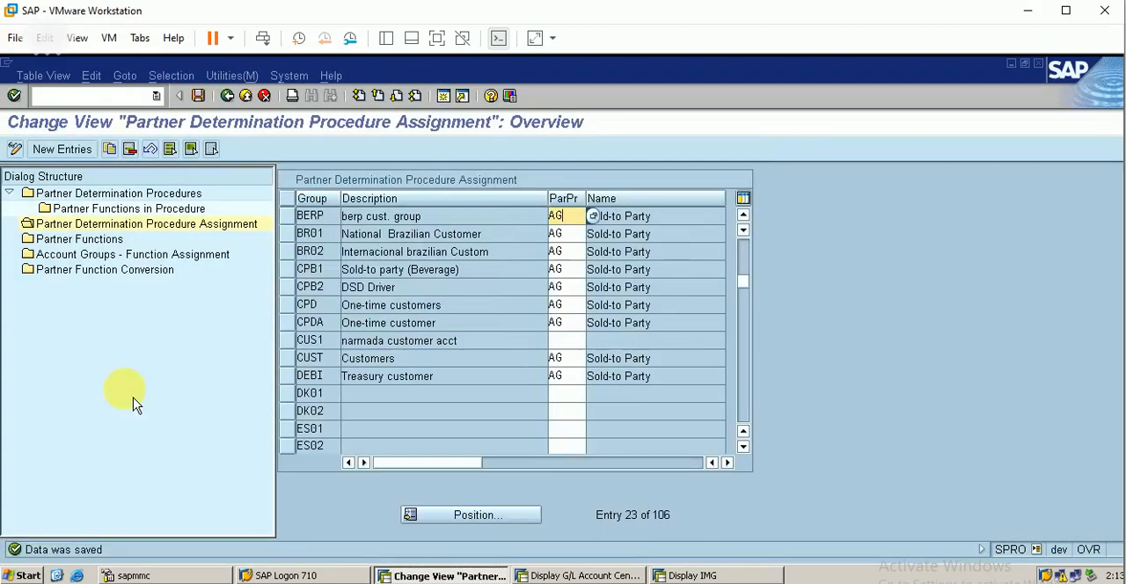
# Step: Check the Partner Functions overview and open Account Groups - Function Assignment
pyautogui.doubleClick(92, 241)
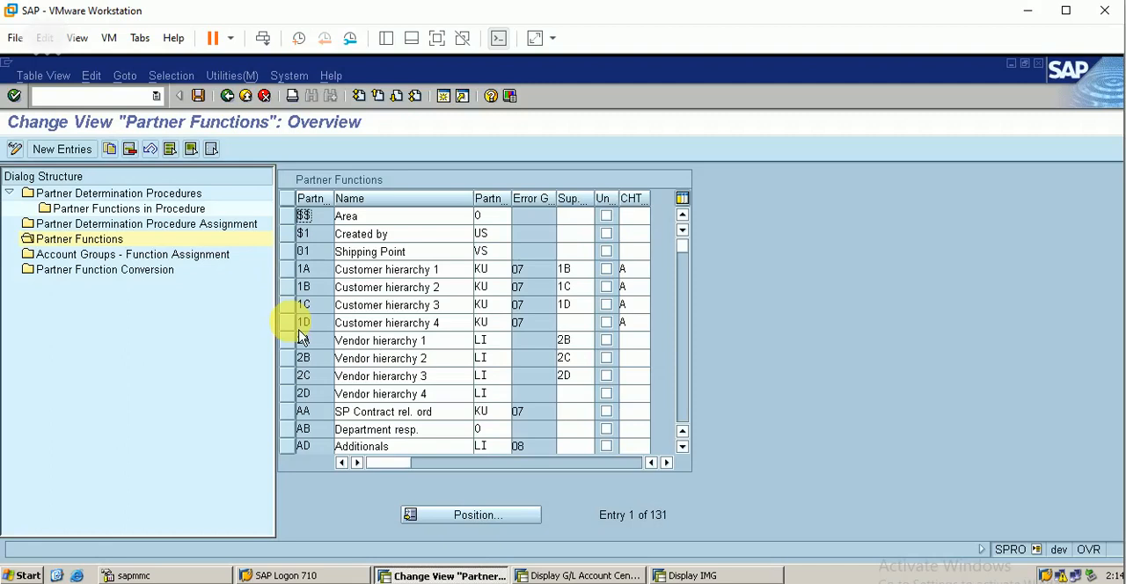
pyautogui.doubleClick(145, 255)
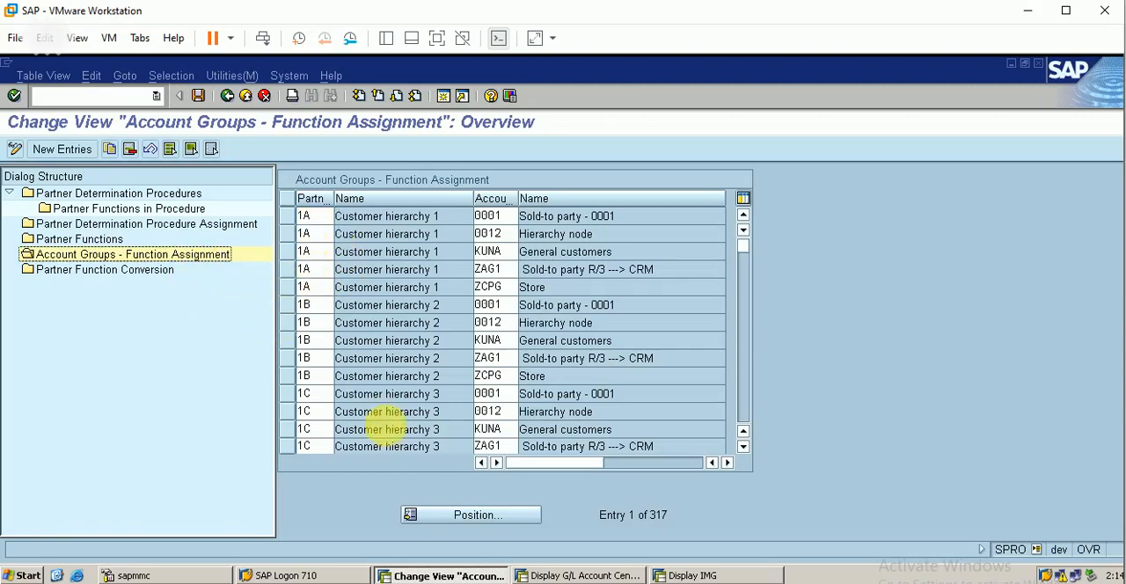
pyautogui.click(504, 527)
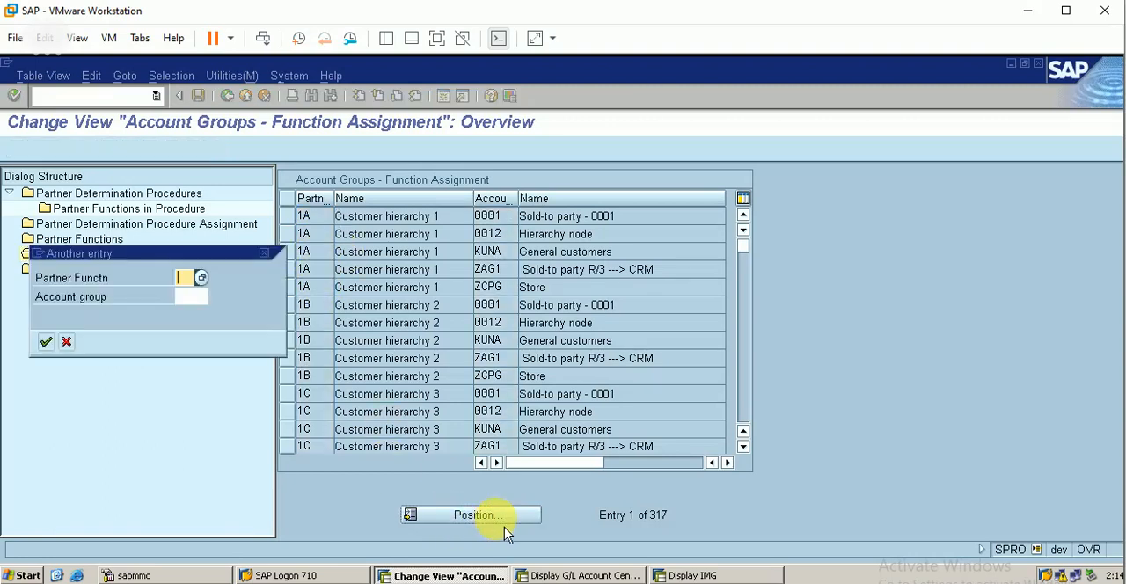
pyautogui.click(69, 343)
# Step: Create new function assignment entries with account group berp in the first five rows
pyautogui.click(67, 151)
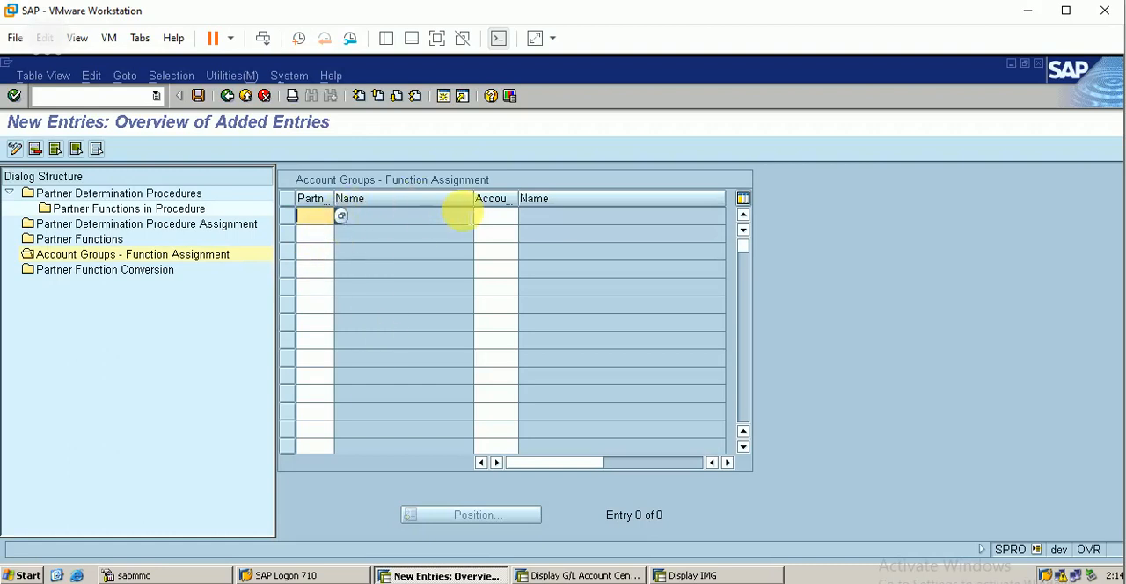
pyautogui.click(495, 219)
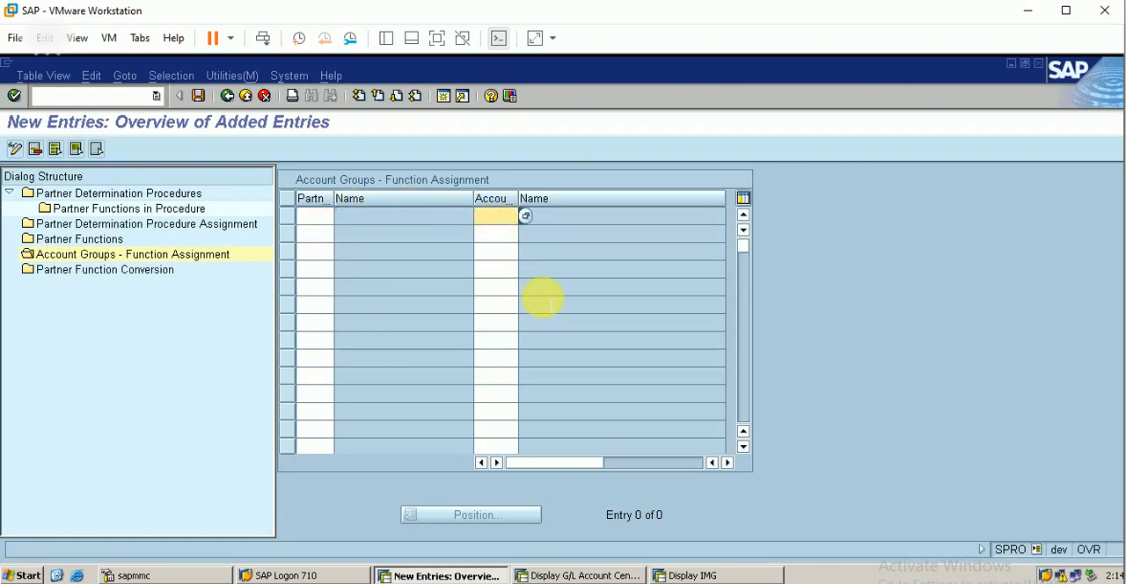
pyautogui.press('Down')
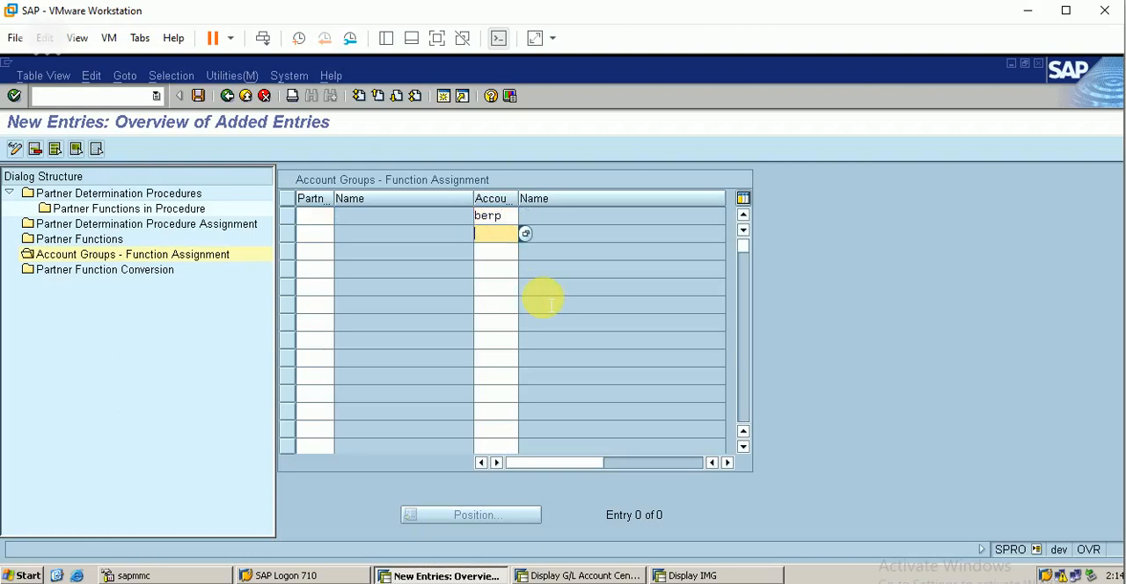
pyautogui.write('berp')
pyautogui.press('Down')
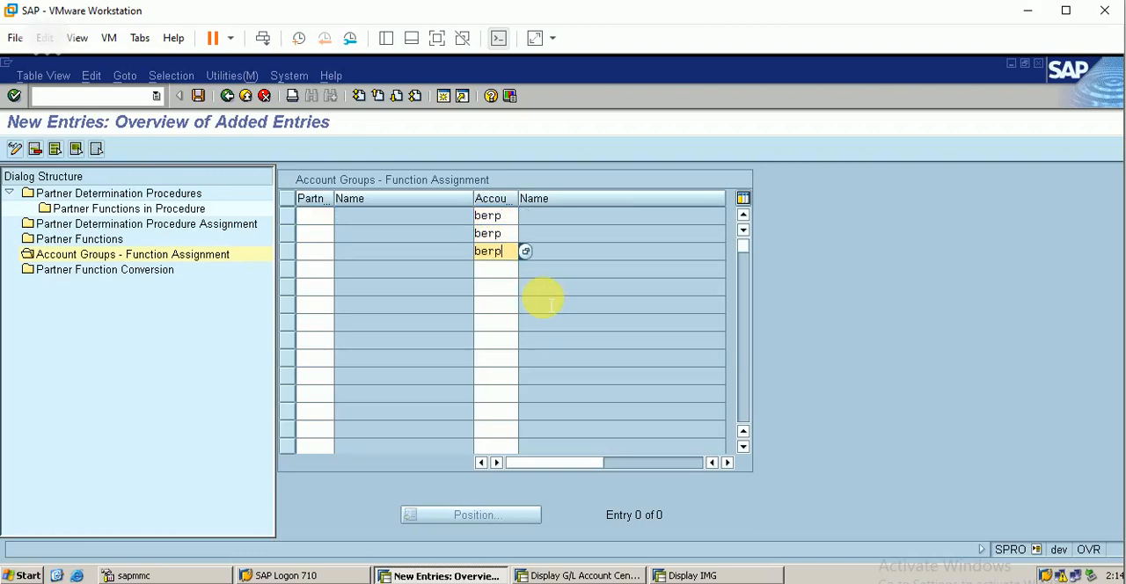
pyautogui.press('Down')
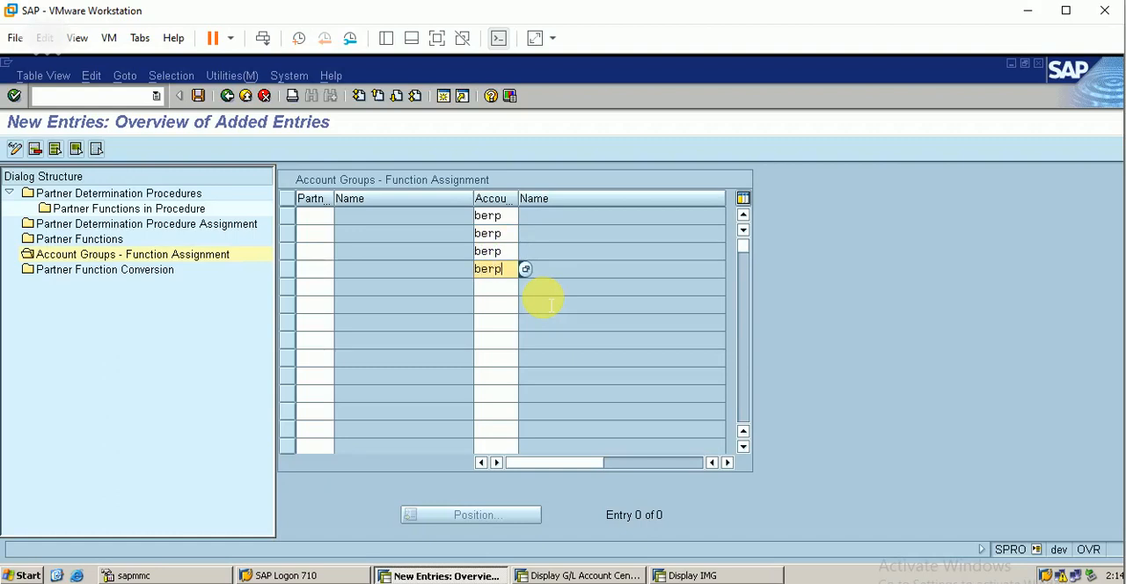
pyautogui.press('Down')
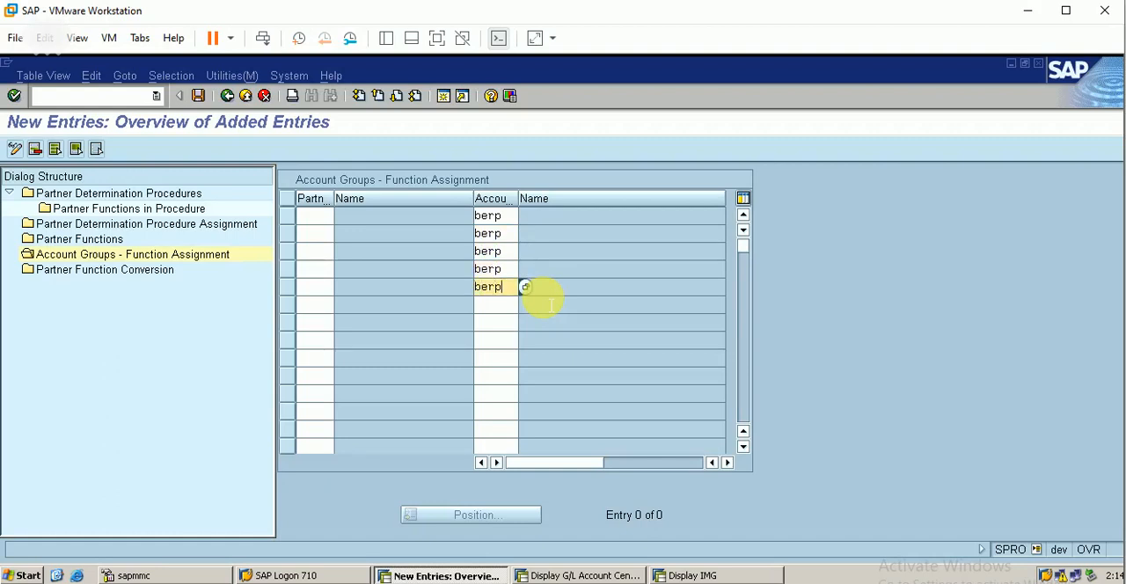
# Step: Enter partner functions sp, bp, py and sh for the first four berp rows
pyautogui.click(314, 215)
pyautogui.write('sp')
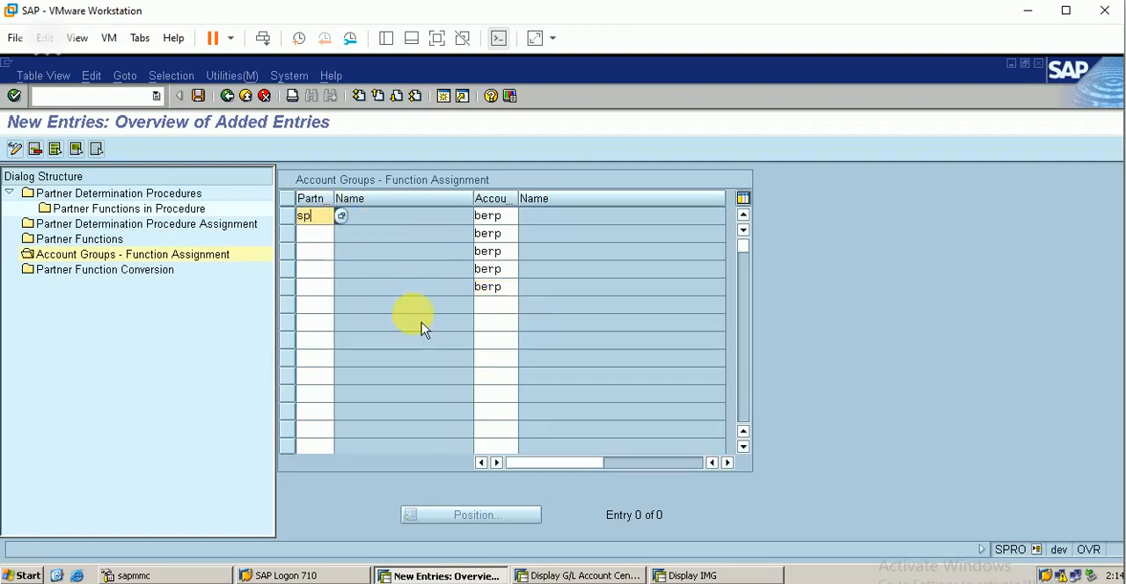
pyautogui.click(304, 230)
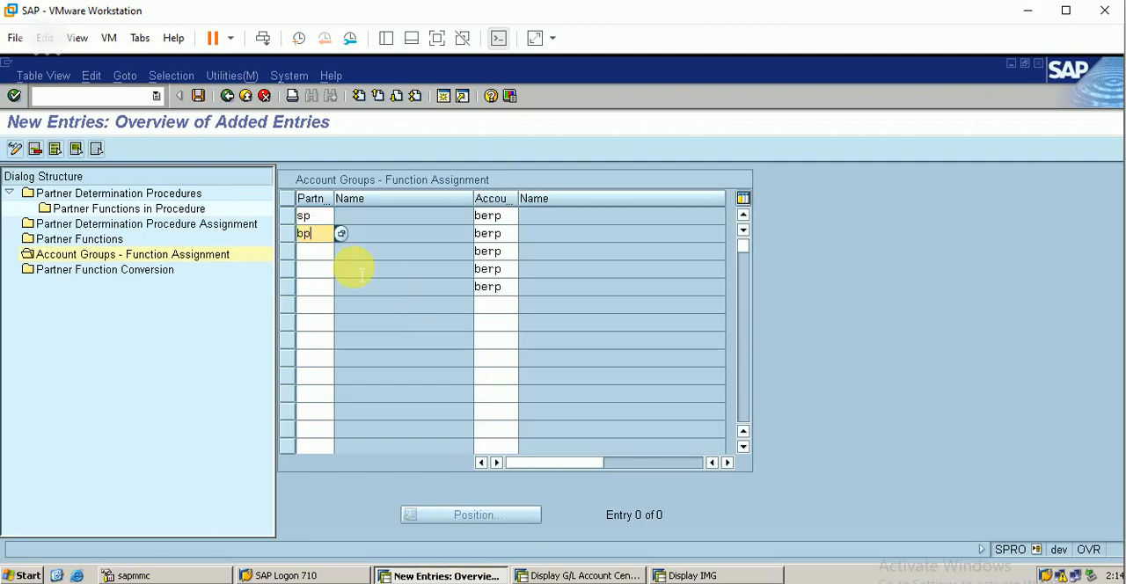
pyautogui.write('bp')
pyautogui.click(310, 251)
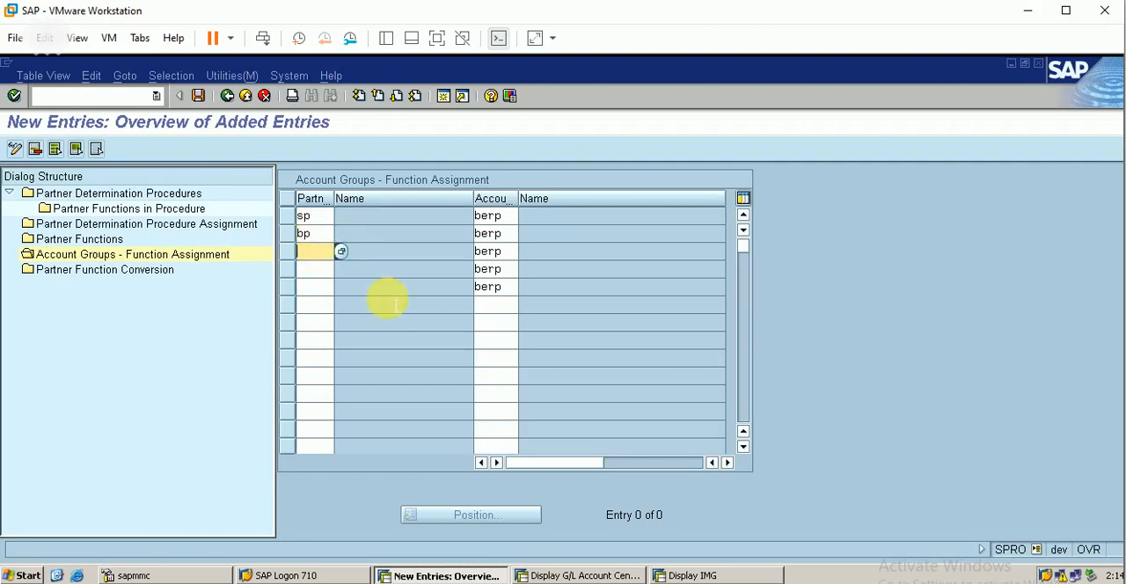
pyautogui.write('py')
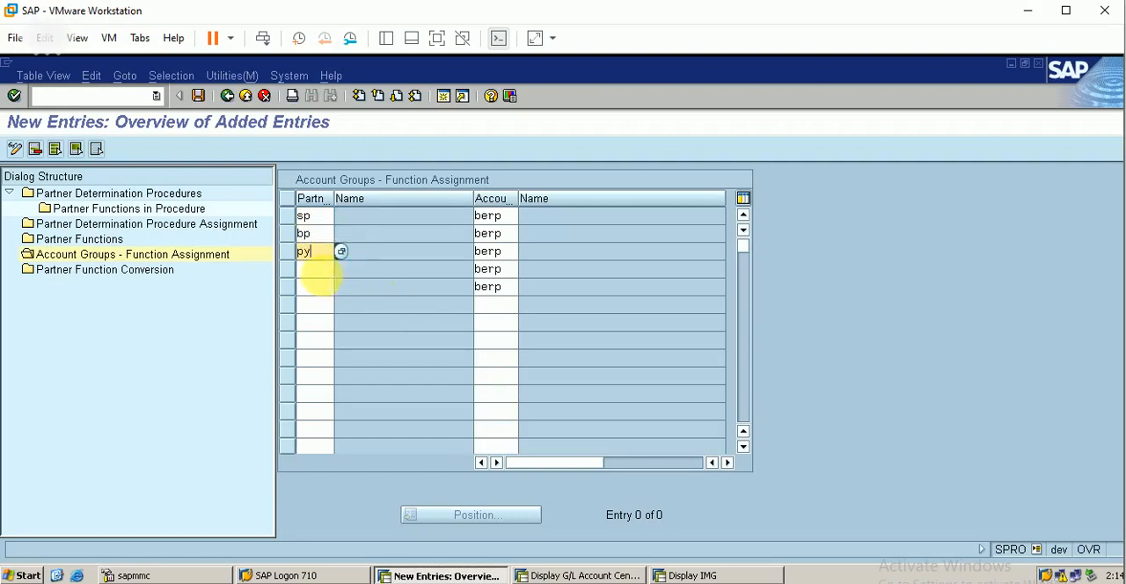
pyautogui.click(320, 269)
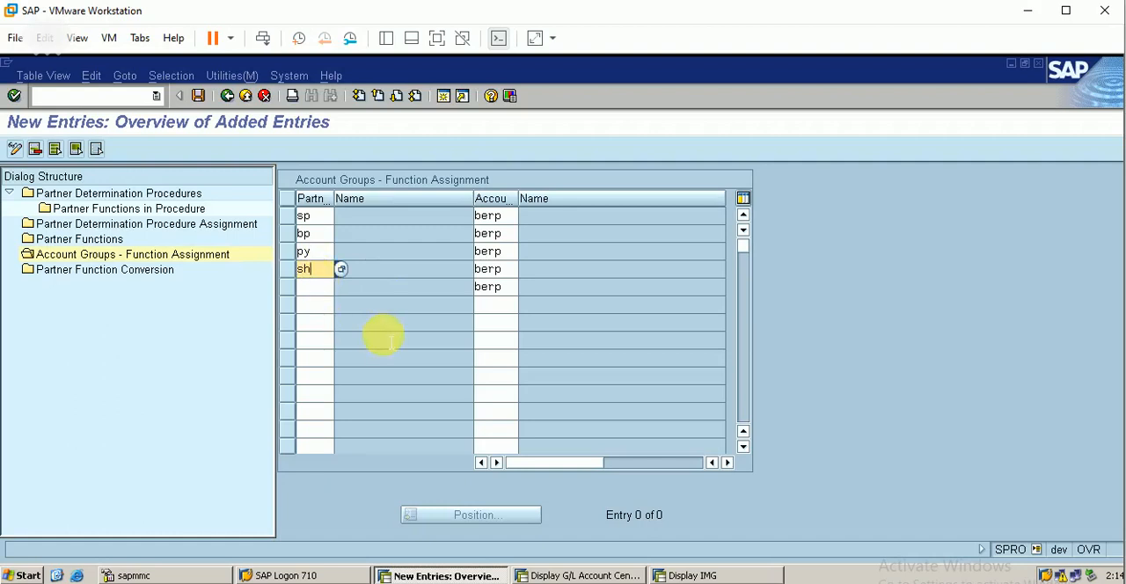
# Step: Choose partner function FA (Forwarding agent) from the list of possible values for the fifth berp row
pyautogui.click(314, 286)
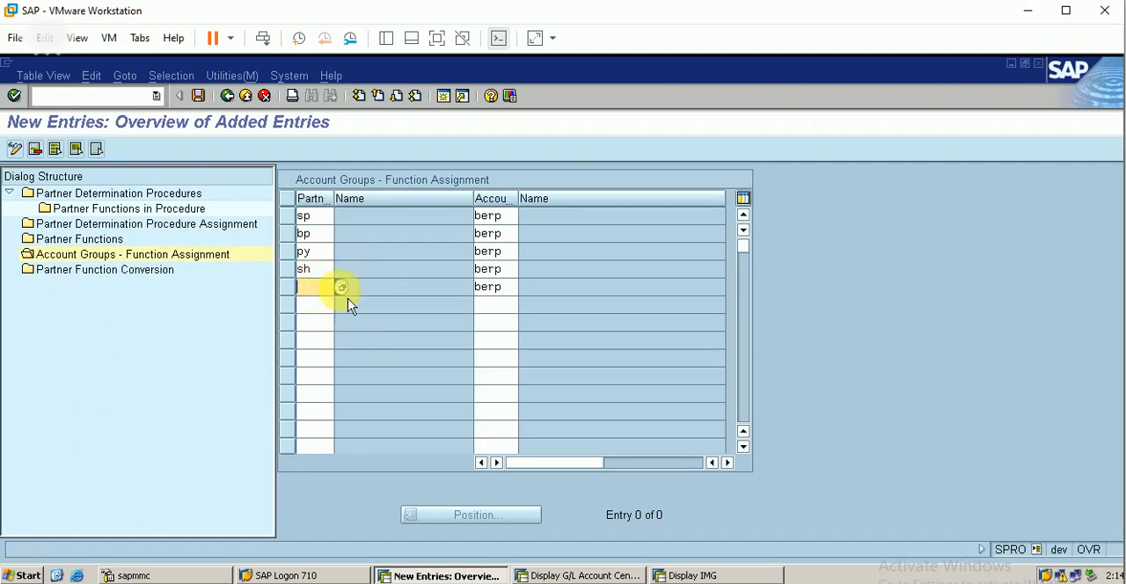
pyautogui.press('F4')
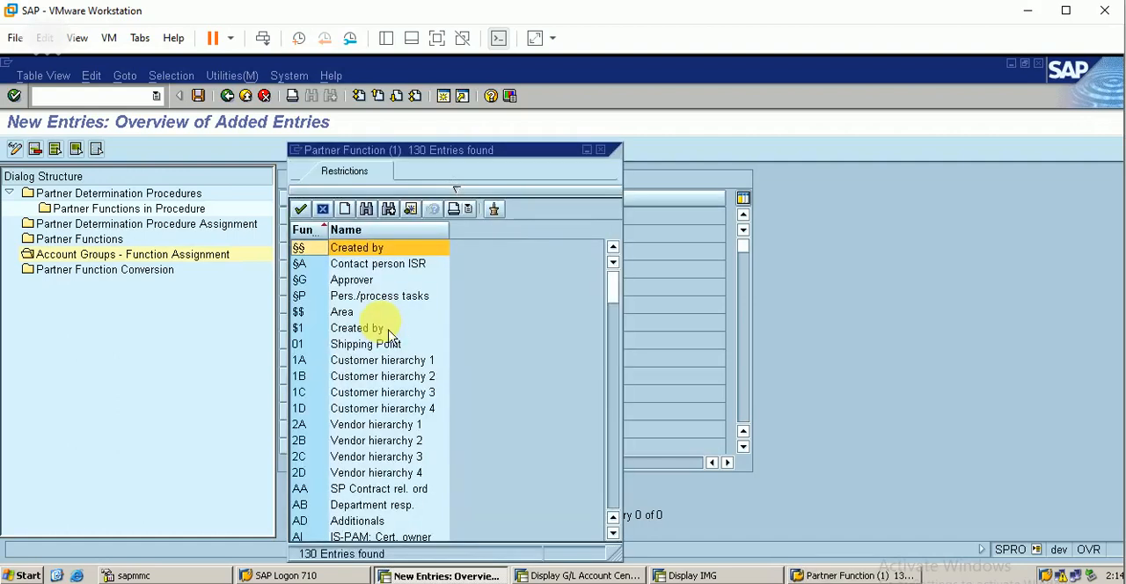
pyautogui.click(613, 534)
pyautogui.click(613, 534)
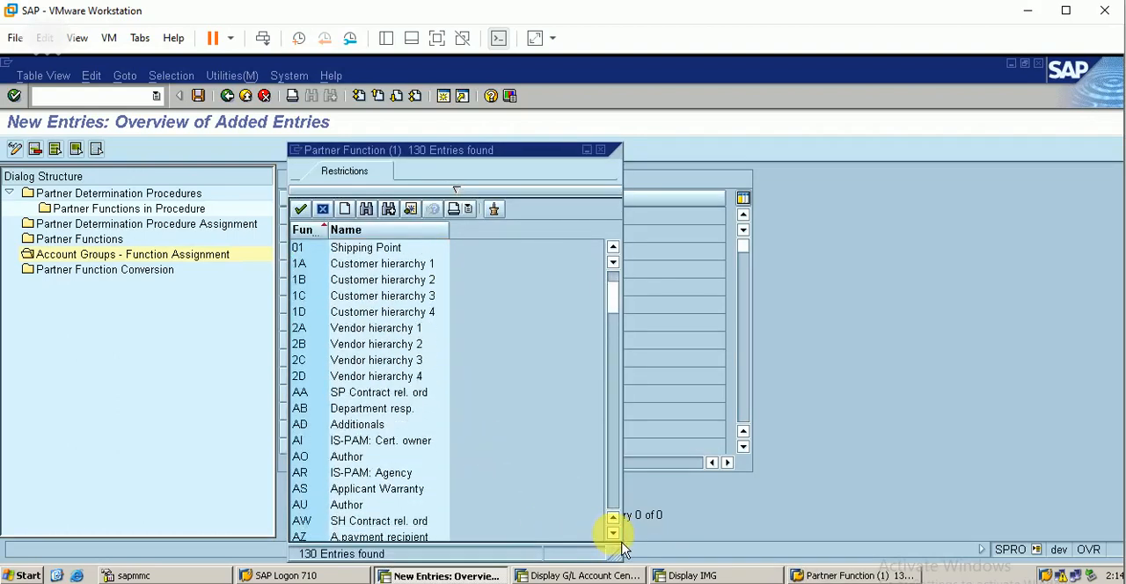
pyautogui.click(613, 534)
pyautogui.click(613, 534)
pyautogui.click(613, 535)
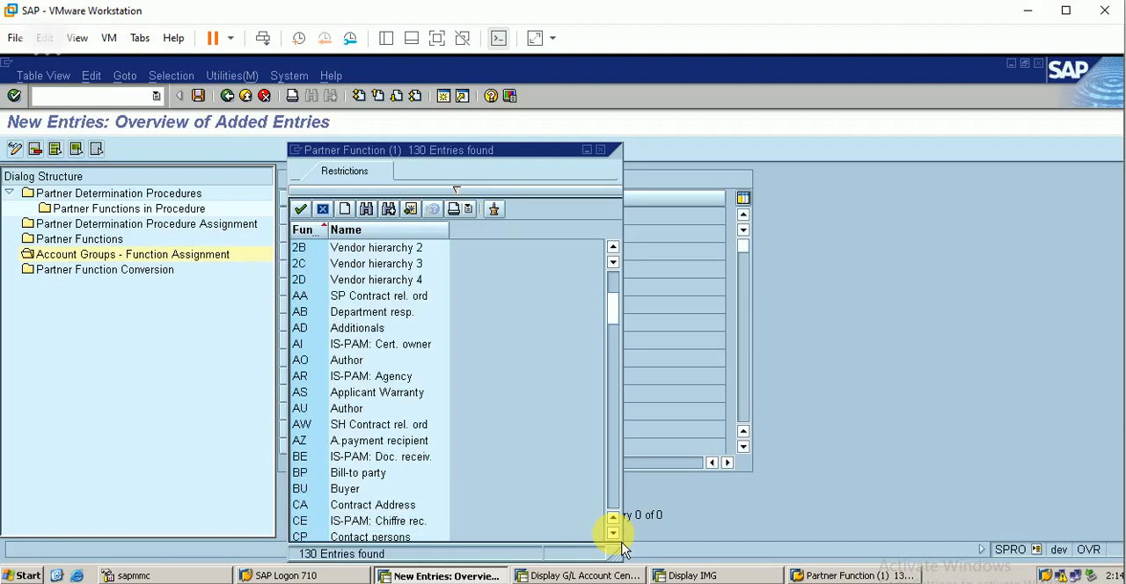
pyautogui.click(614, 534)
pyautogui.click(613, 534)
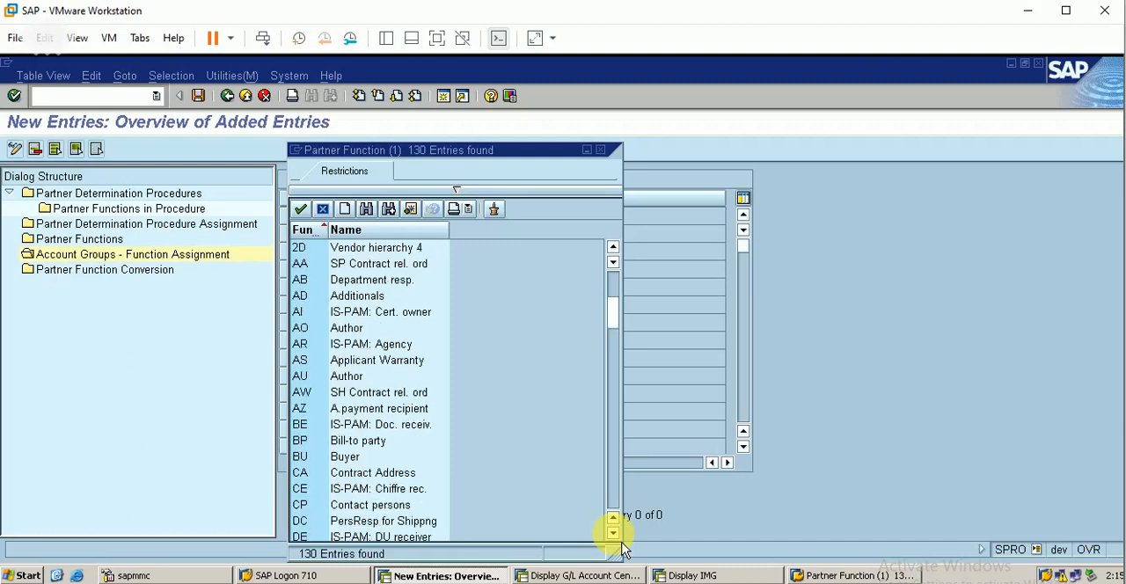
pyautogui.click(613, 534)
pyautogui.click(613, 534)
pyautogui.click(613, 534)
pyautogui.click(613, 534)
pyautogui.click(613, 534)
pyautogui.click(613, 534)
pyautogui.click(614, 534)
pyautogui.click(613, 534)
pyautogui.click(613, 534)
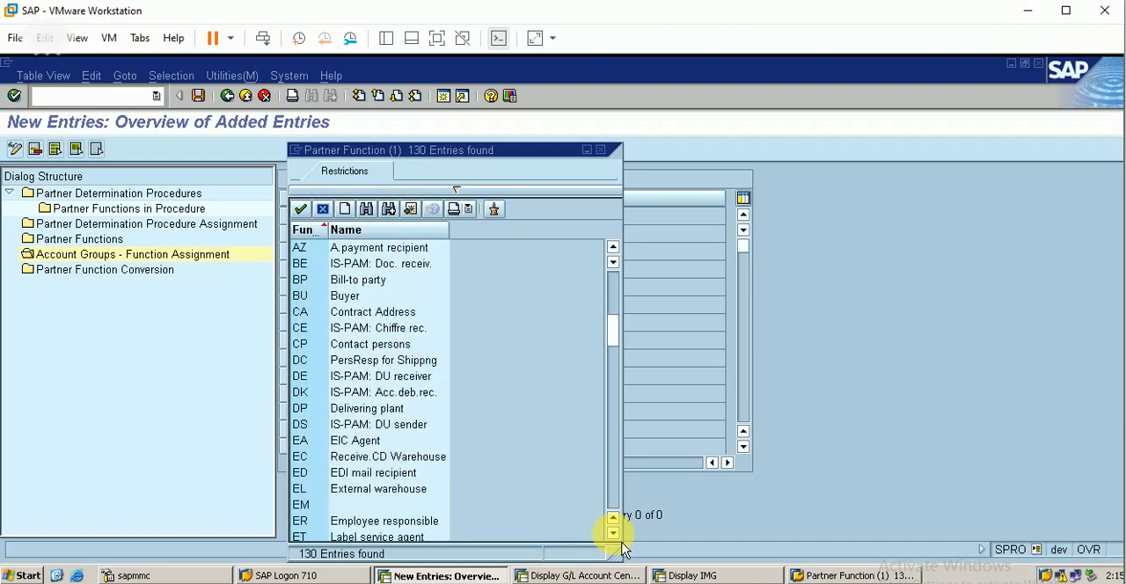
pyautogui.click(613, 534)
pyautogui.click(613, 534)
pyautogui.click(613, 534)
pyautogui.click(613, 534)
pyautogui.click(613, 534)
pyautogui.click(613, 534)
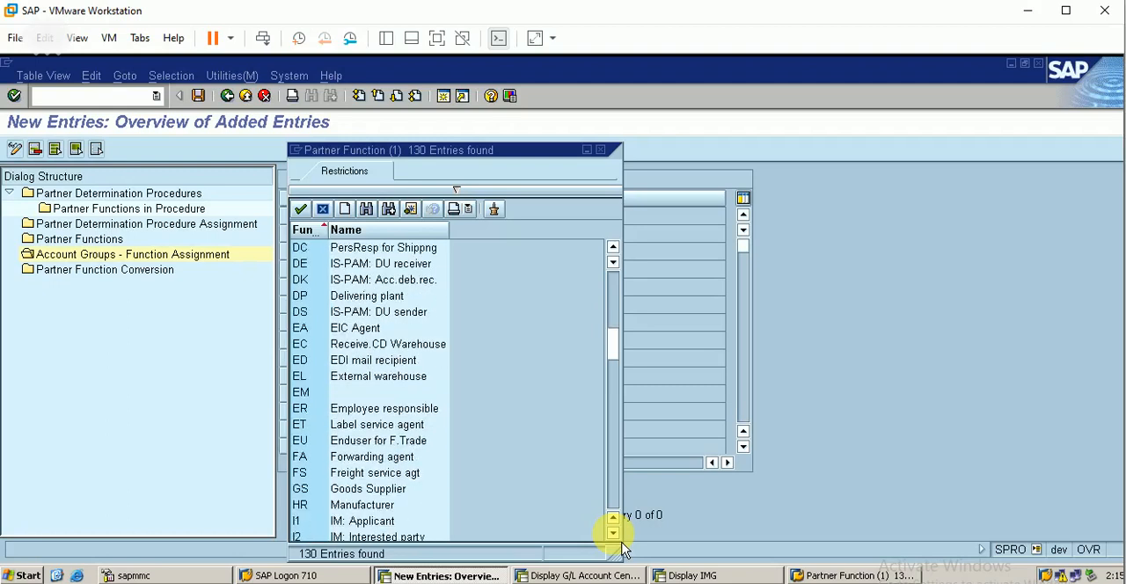
pyautogui.click(397, 463)
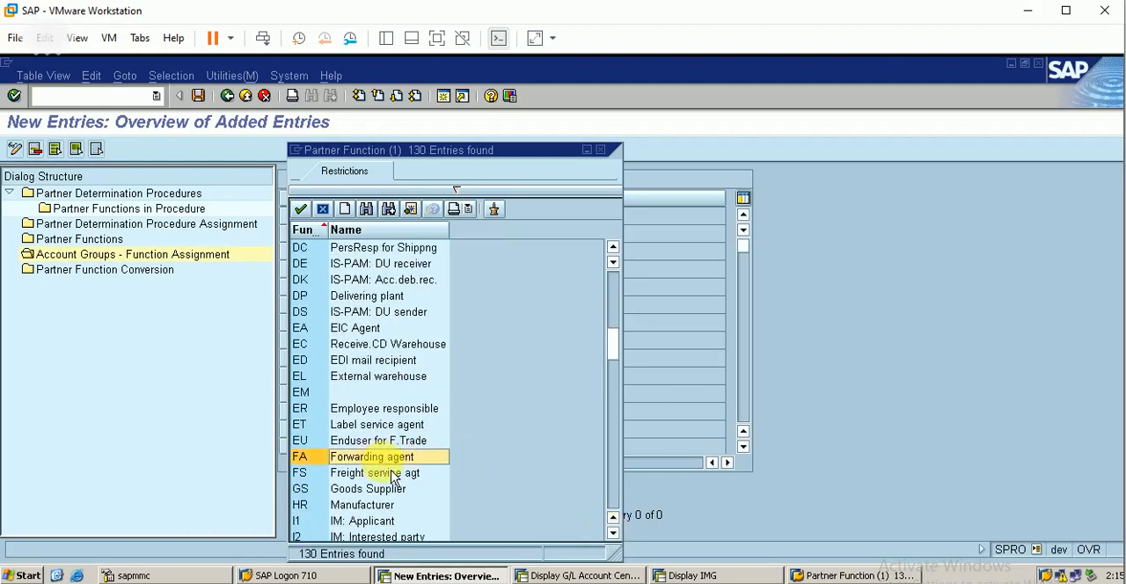
pyautogui.press('Return')
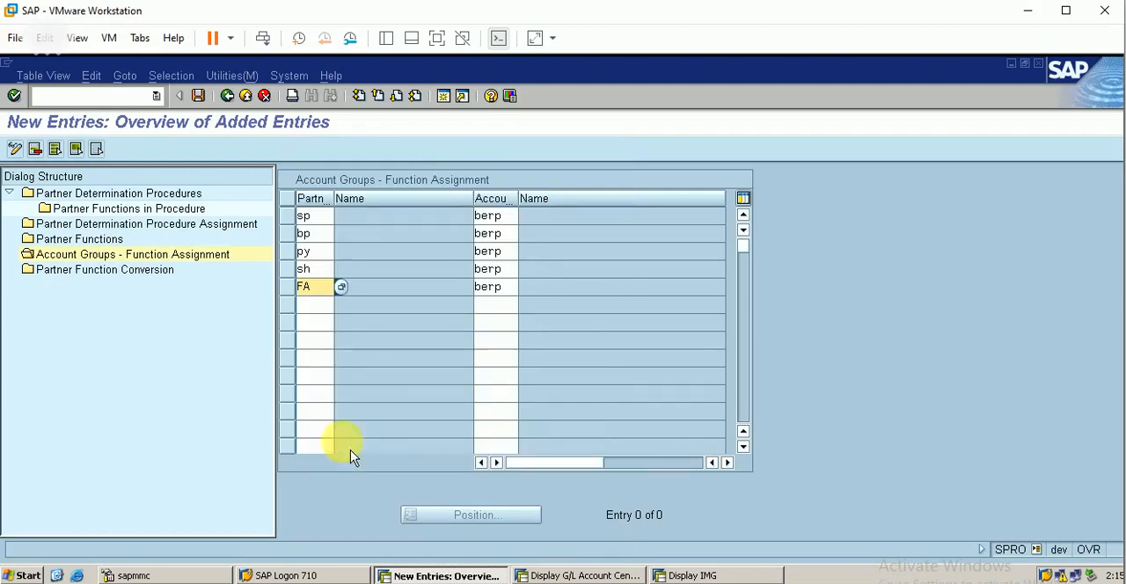
# Step: Validate the five BERP function assignment entries, accepting each namespace warning, and save them
pyautogui.press('Return')
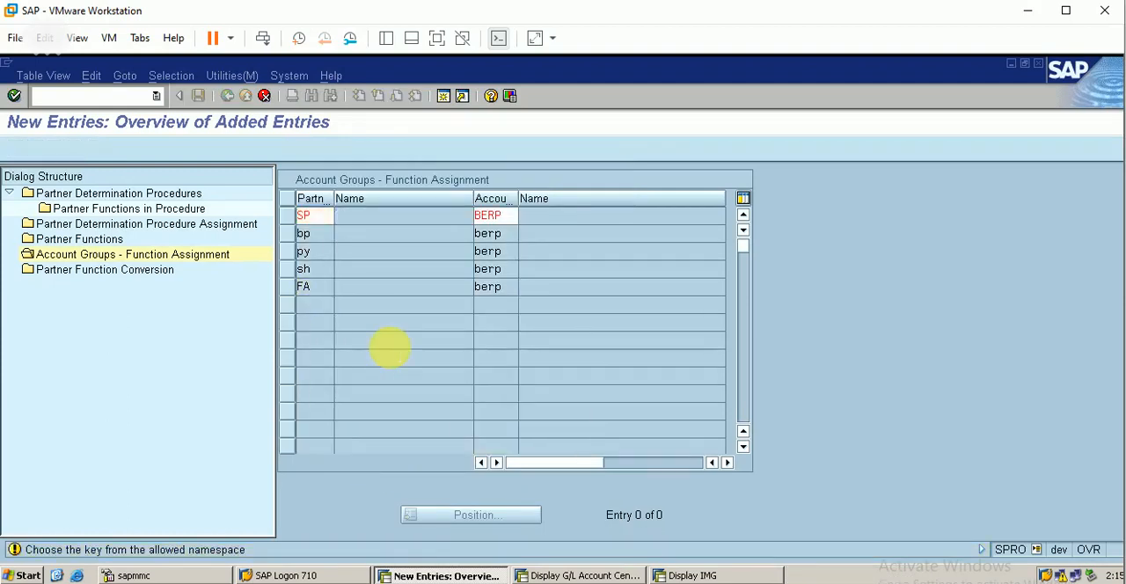
pyautogui.press('Return')
pyautogui.press('Return')
pyautogui.press('Return')
pyautogui.press('Return')
pyautogui.press('Return')
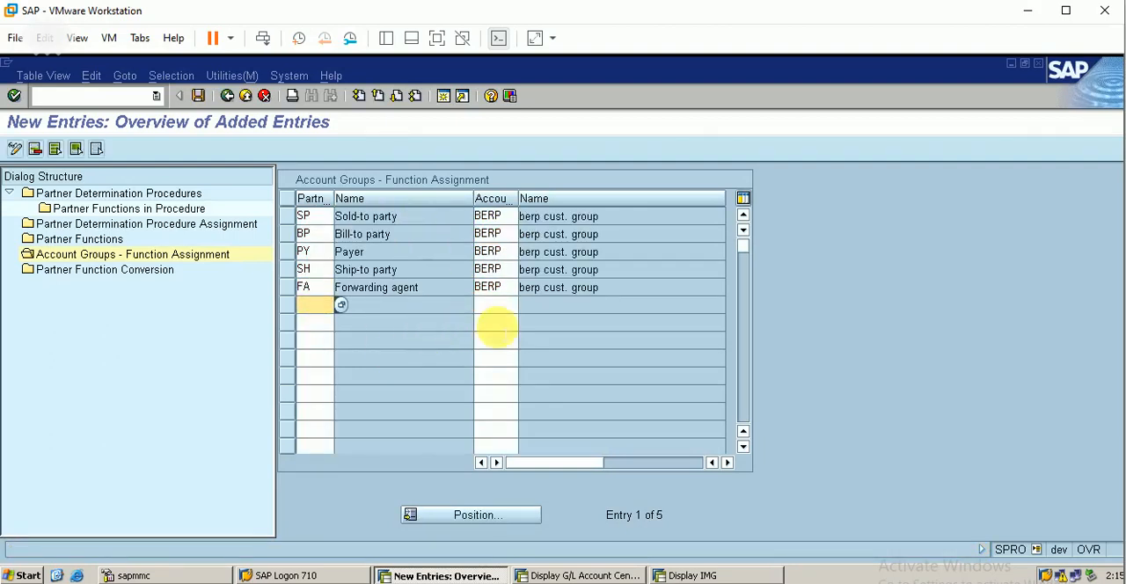
pyautogui.click(198, 95)
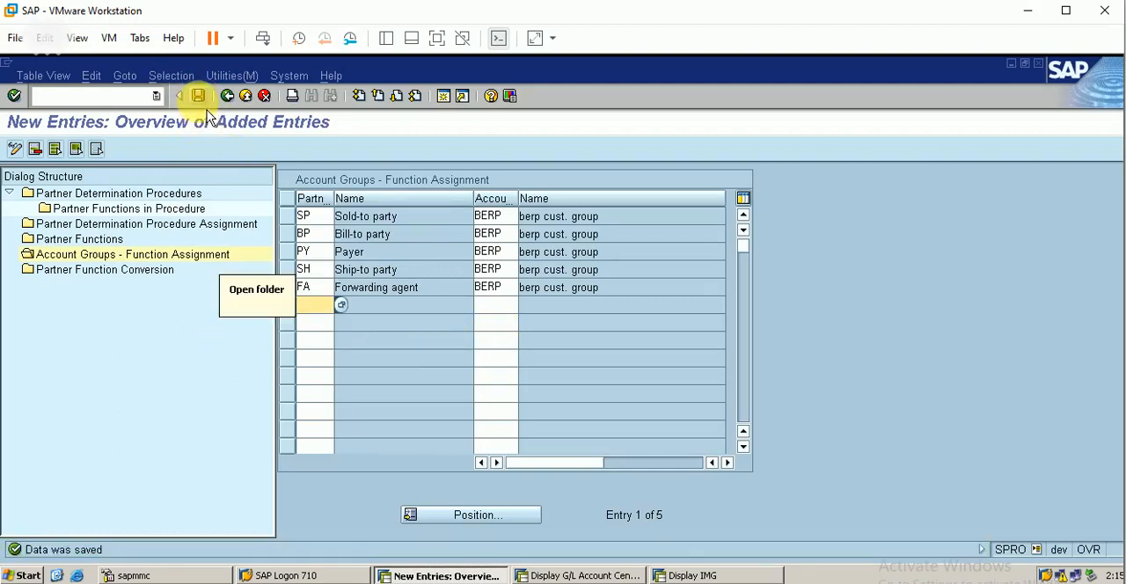
pyautogui.click(198, 95)
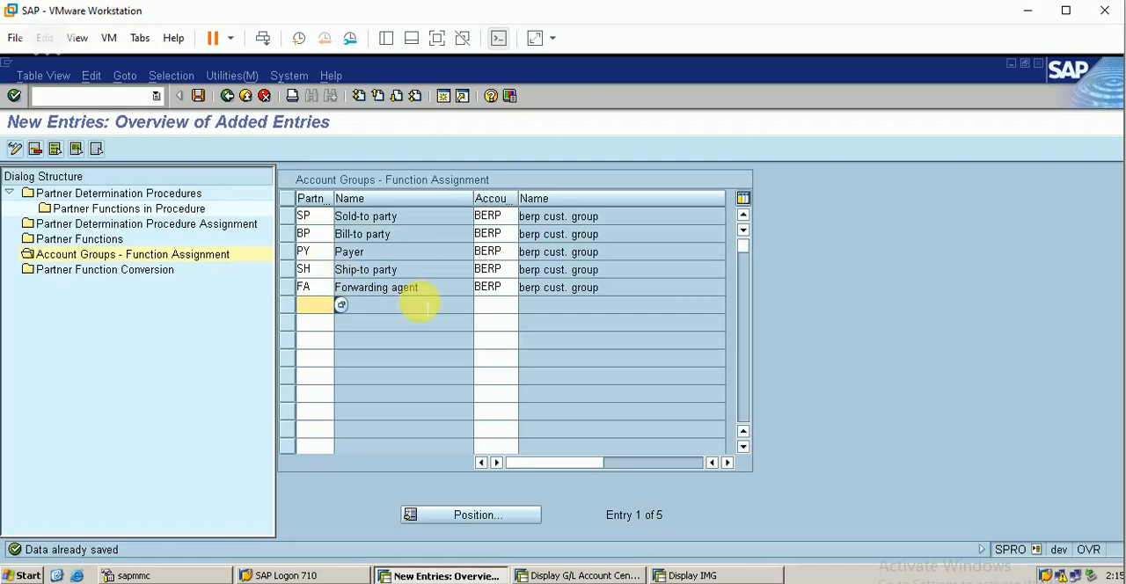
# Step: Check the Partner Function Conversion overview and leave partner determination, returning to the IMG structure
pyautogui.doubleClick(132, 273)
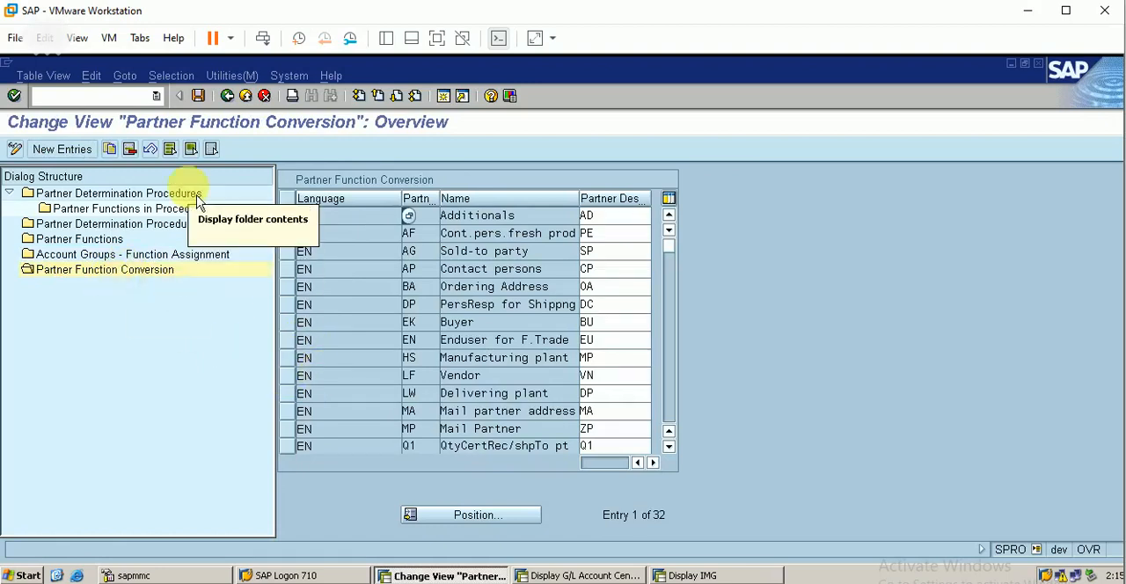
pyautogui.click(228, 95)
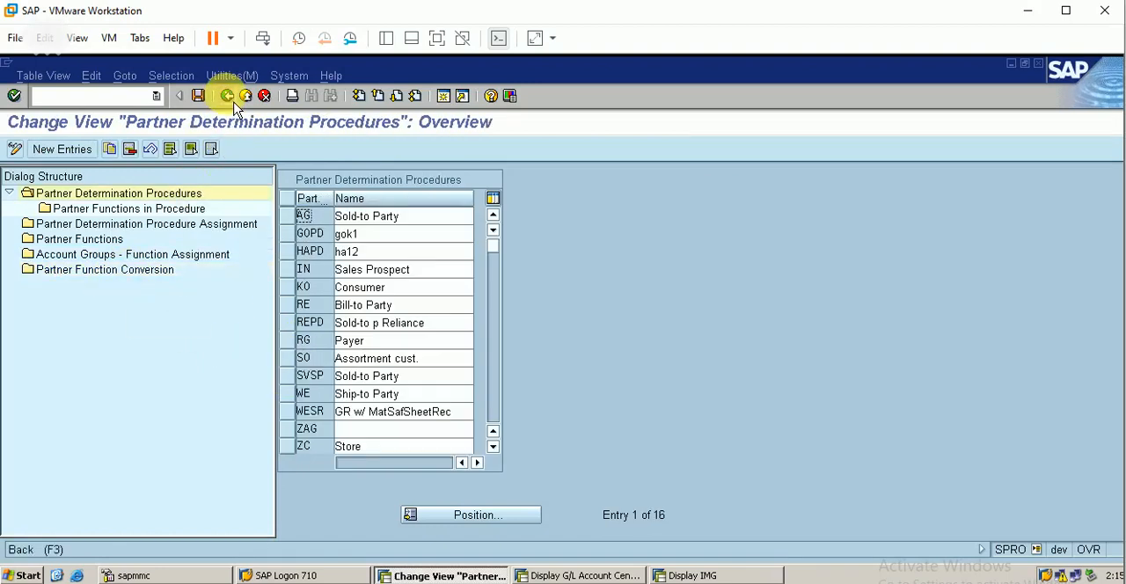
pyautogui.click(230, 97)
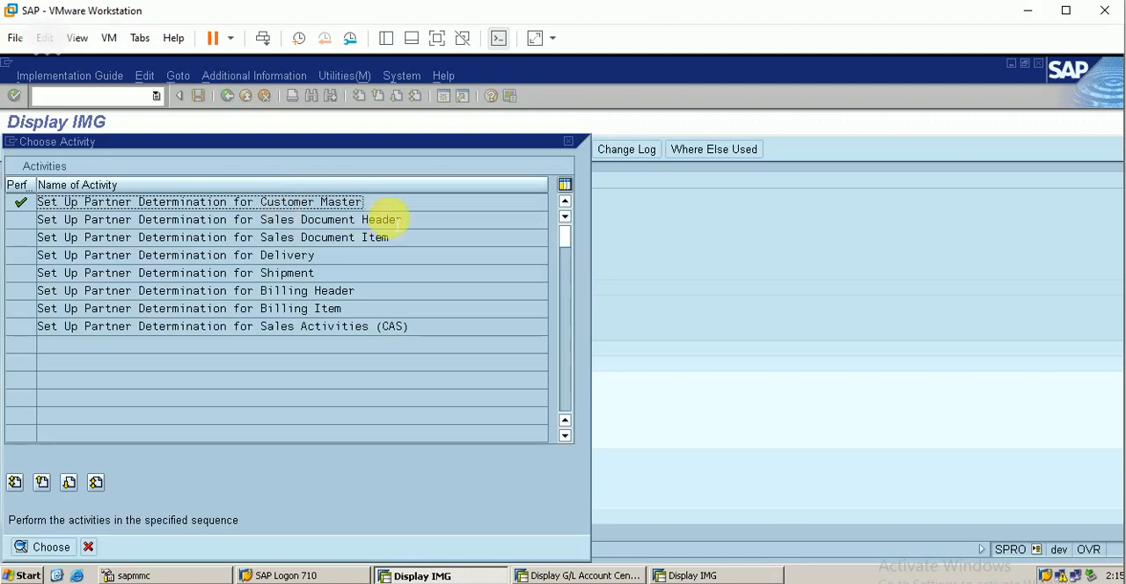
pyautogui.click(568, 142)
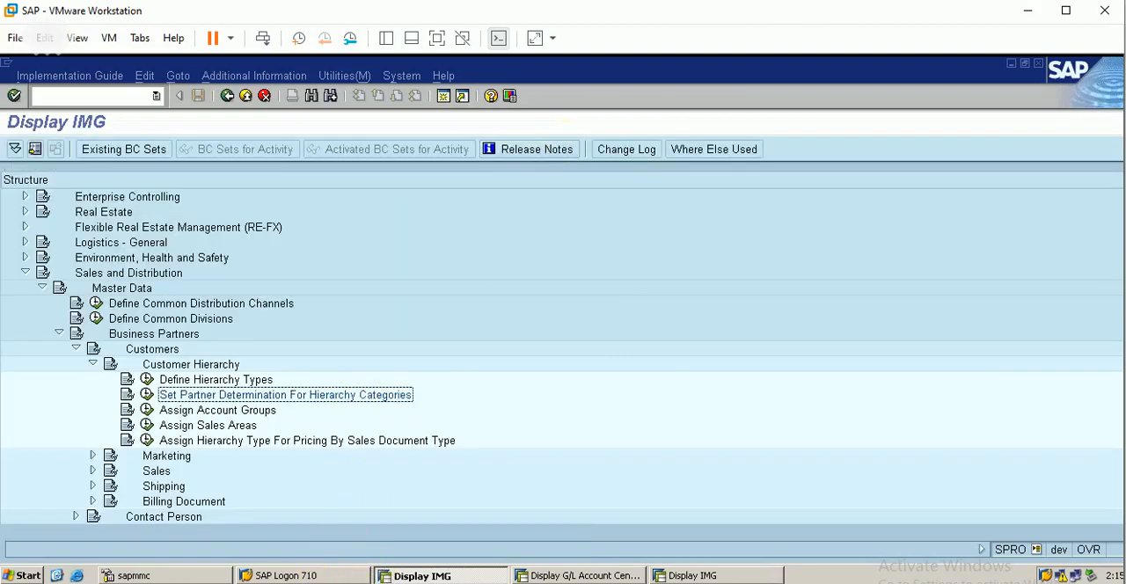
# Step: Collapse the Customers, Business Partners, Master Data and Sales and Distribution nodes in the IMG structure
pyautogui.press('Down')
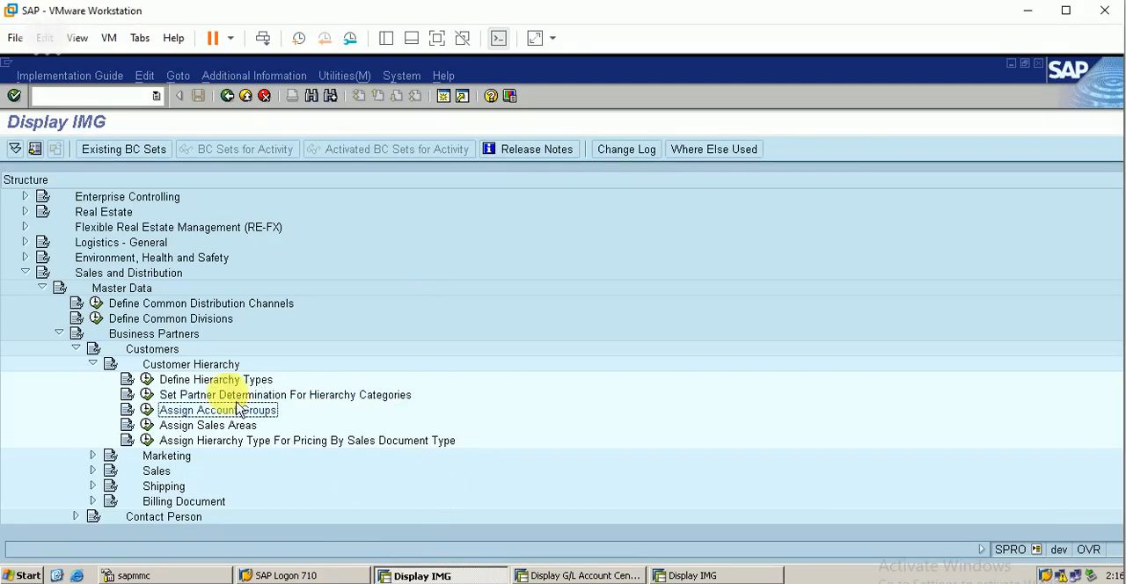
pyautogui.click(75, 349)
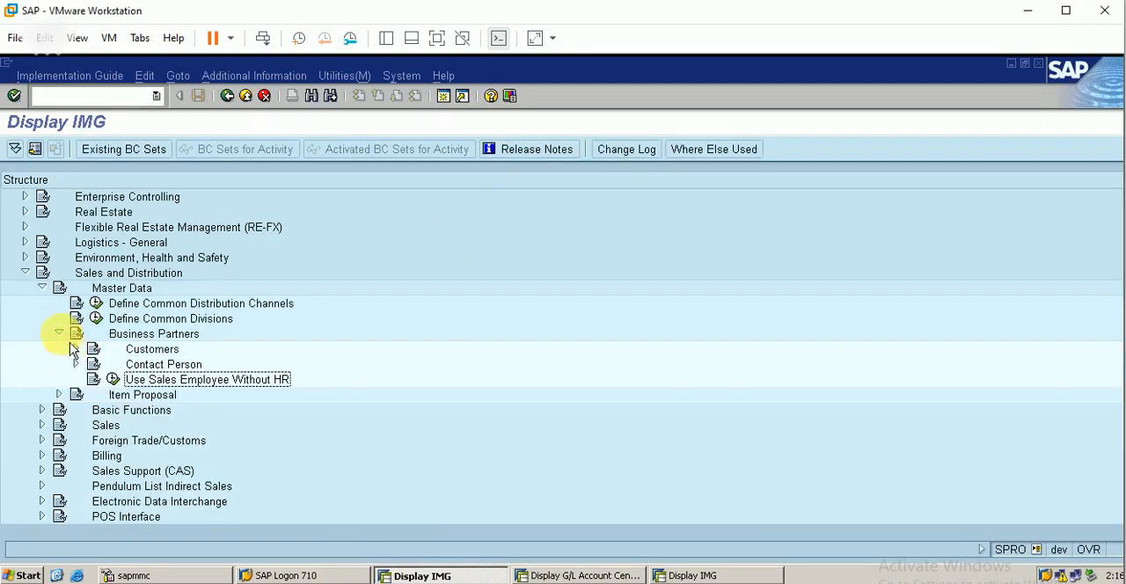
pyautogui.click(59, 334)
pyautogui.click(41, 288)
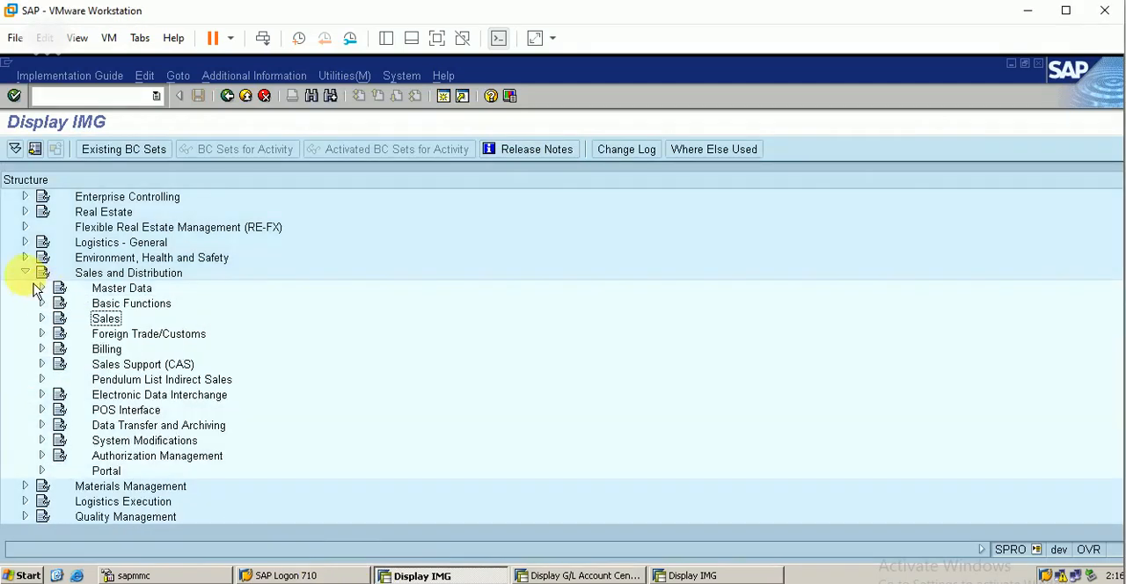
pyautogui.click(25, 273)
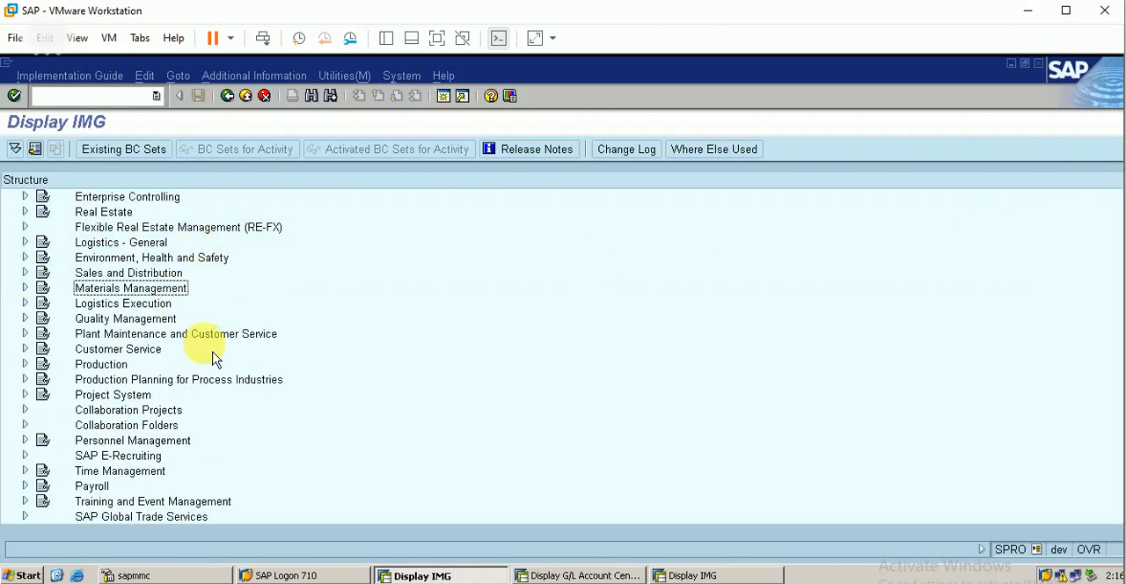
# Step: Open Define Account Groups and Field Selection for Customers under Logistics - General, Business Partner, Customers, Control
pyautogui.press('Up')
pyautogui.press('Up')
pyautogui.press('Up')
pyautogui.press('Up')
pyautogui.press('Up')
pyautogui.press('Up')
pyautogui.press('Up')
pyautogui.press('Up')
pyautogui.press('Up')
pyautogui.press('Up')
pyautogui.press('Up')
pyautogui.press('Up')
pyautogui.press('Up')
pyautogui.press('Up')
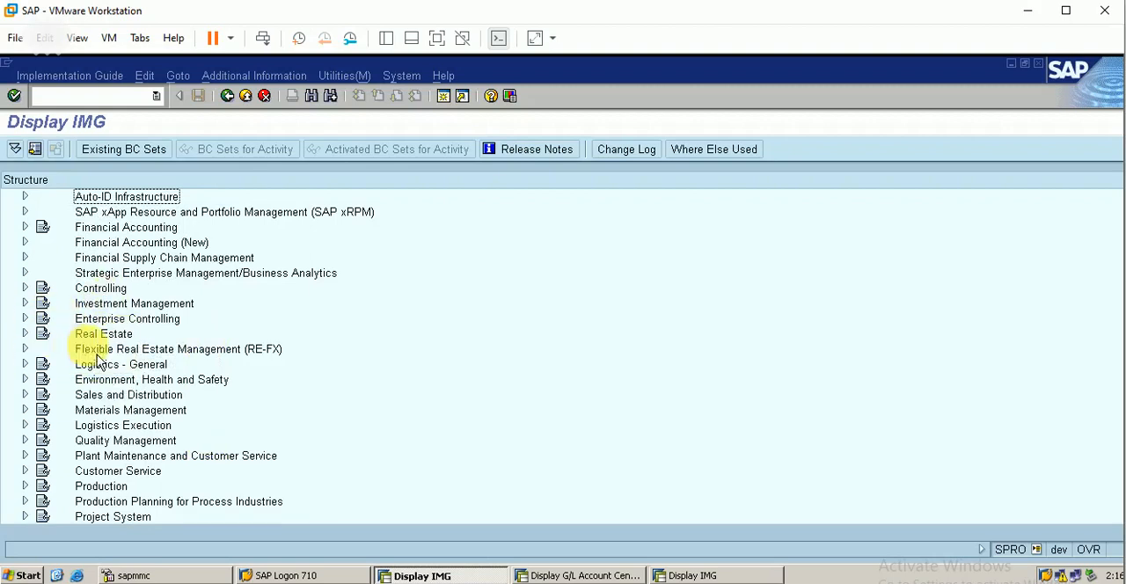
pyautogui.press('Up')
pyautogui.press('Up')
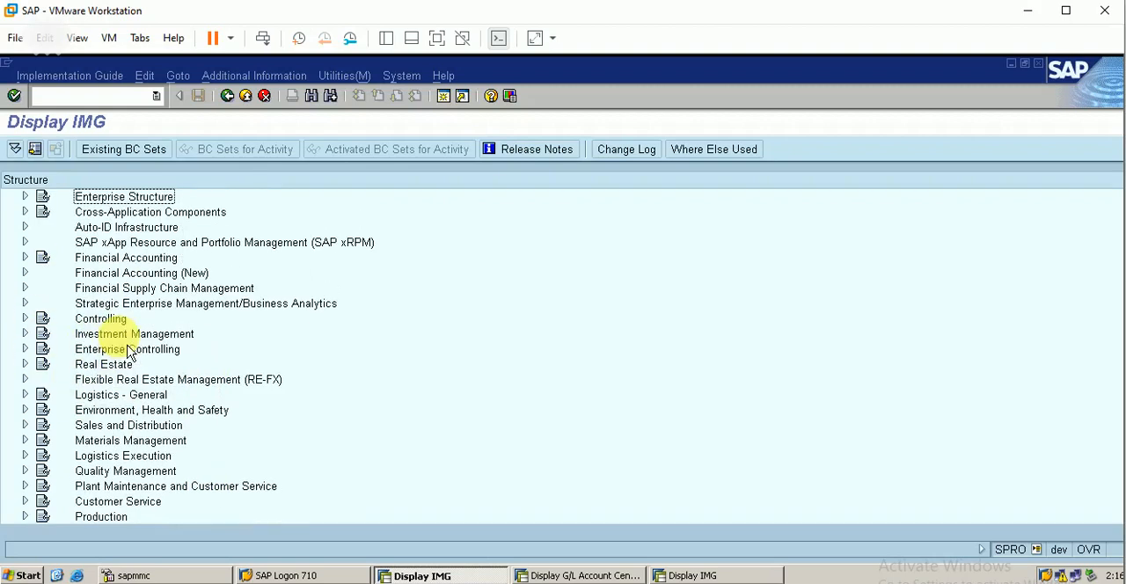
pyautogui.press('Down')
pyautogui.press('Down')
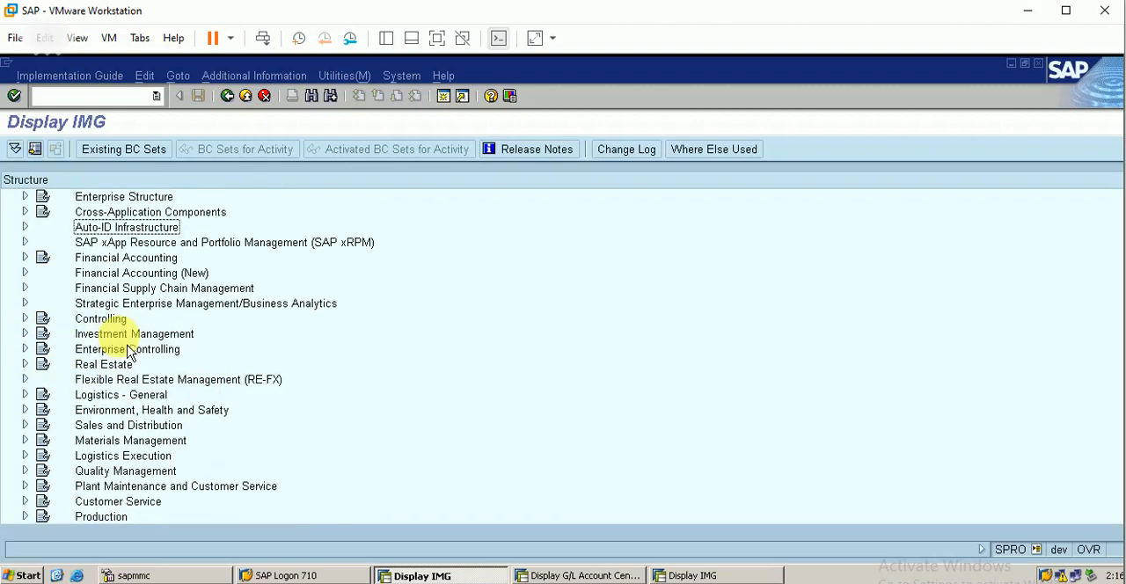
pyautogui.click(25, 395)
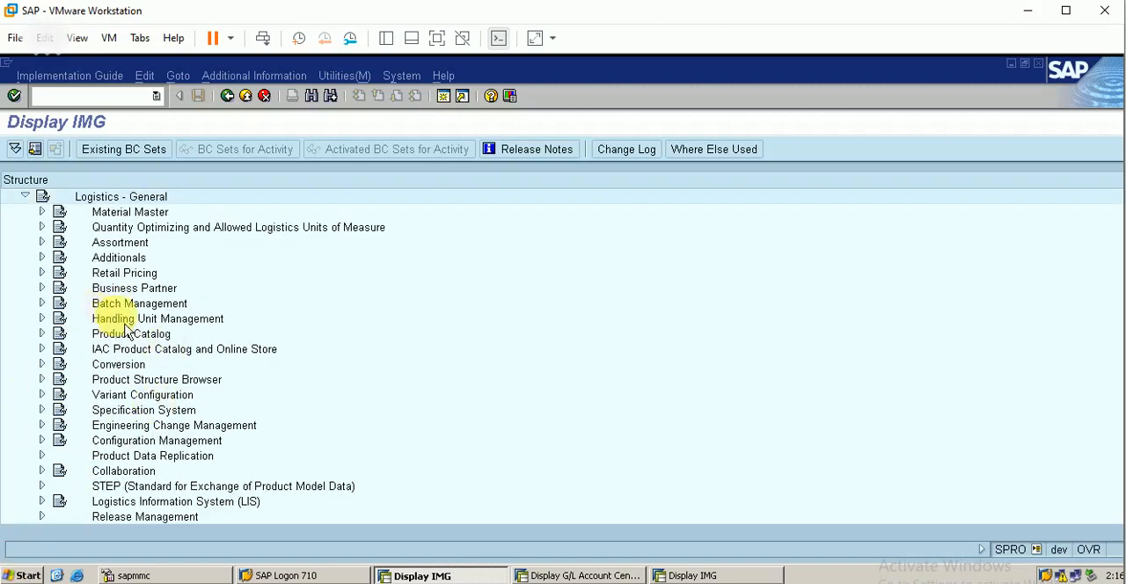
pyautogui.click(41, 288)
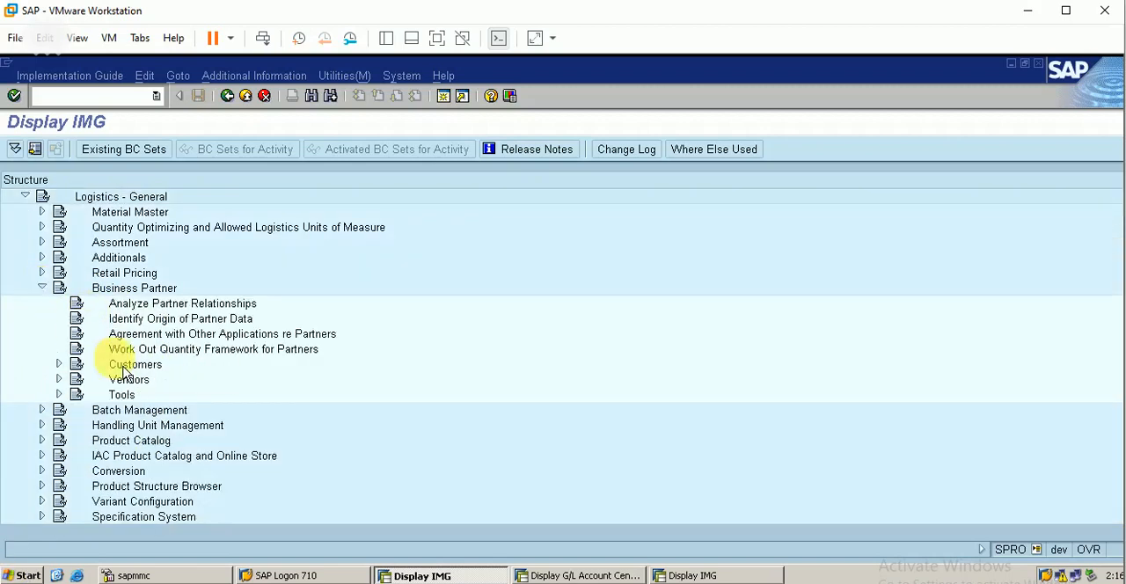
pyautogui.click(58, 364)
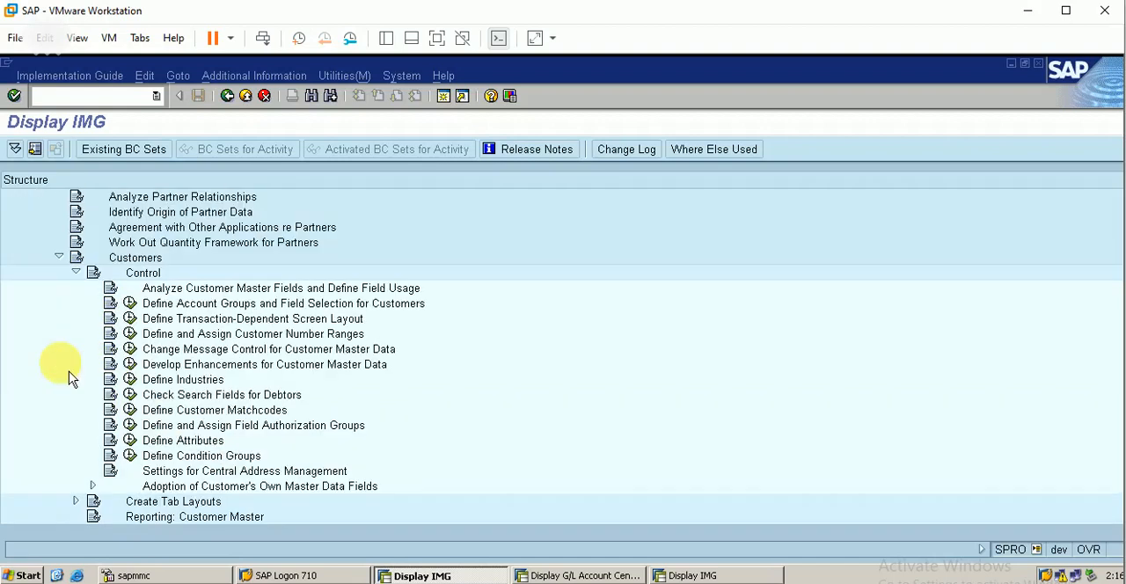
pyautogui.click(129, 304)
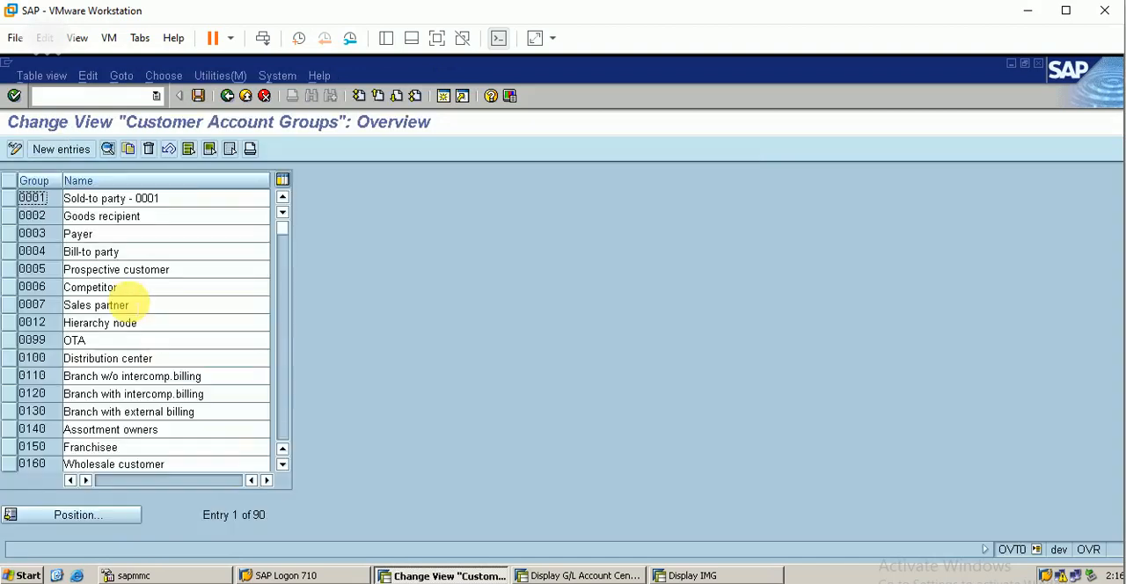
# Step: Locate account group berp in the Customer Account Groups overview and open its details
pyautogui.click(93, 519)
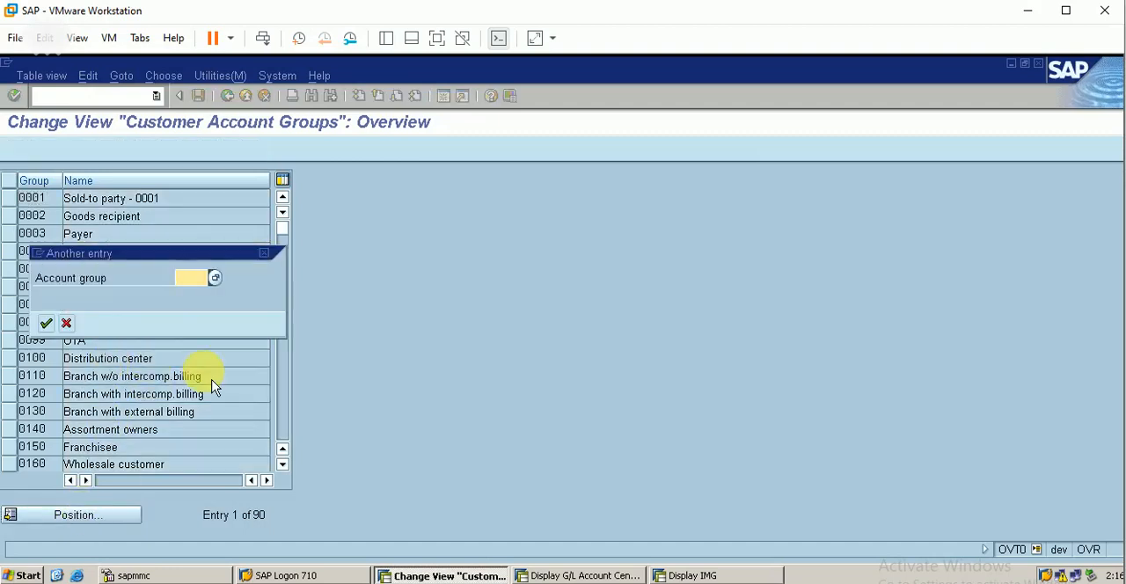
pyautogui.write('berp')
pyautogui.press('Return')
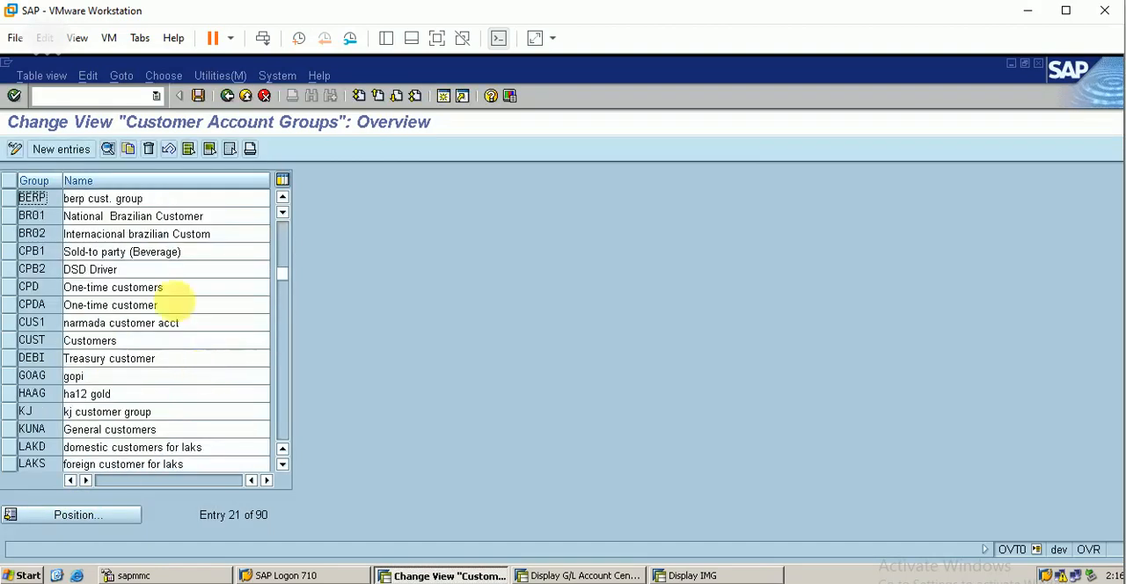
pyautogui.click(10, 199)
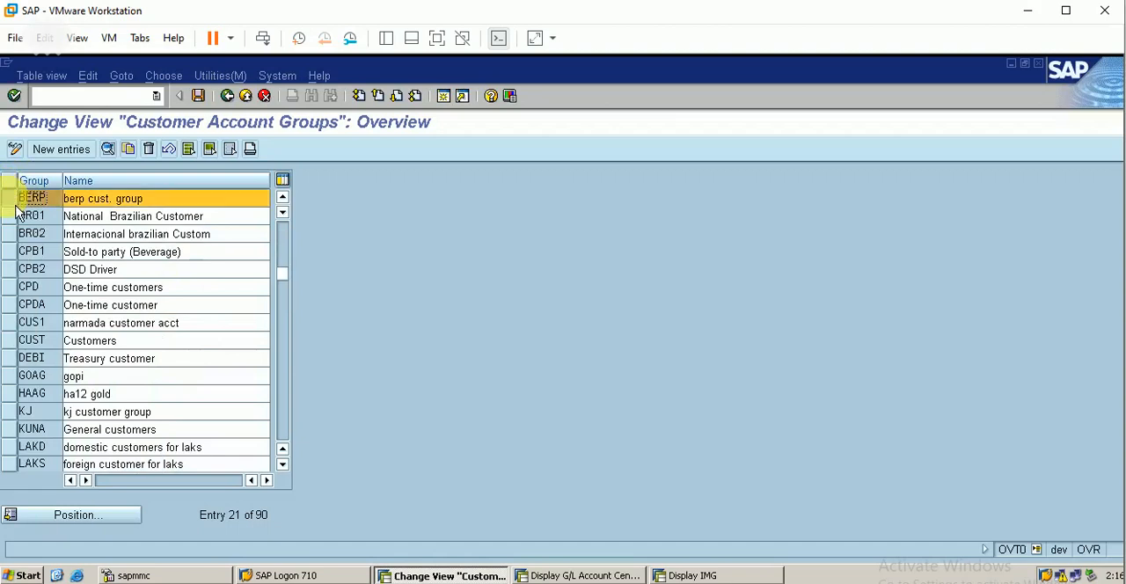
pyautogui.click(108, 150)
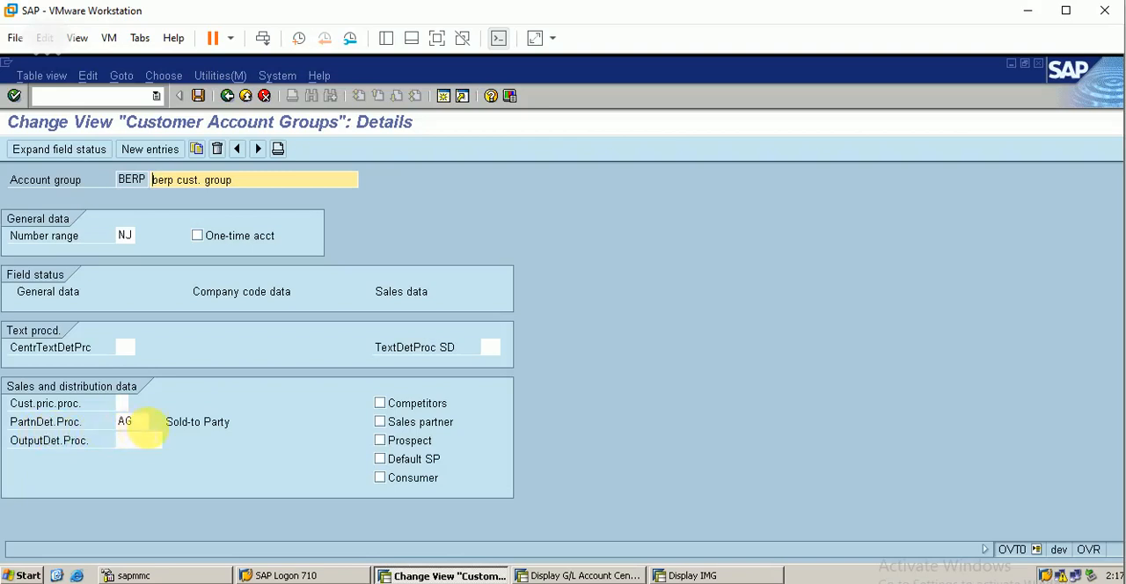
# Step: Set the customer pricing procedure of account group BERP to 1 (Standard)
pyautogui.click(76, 410)
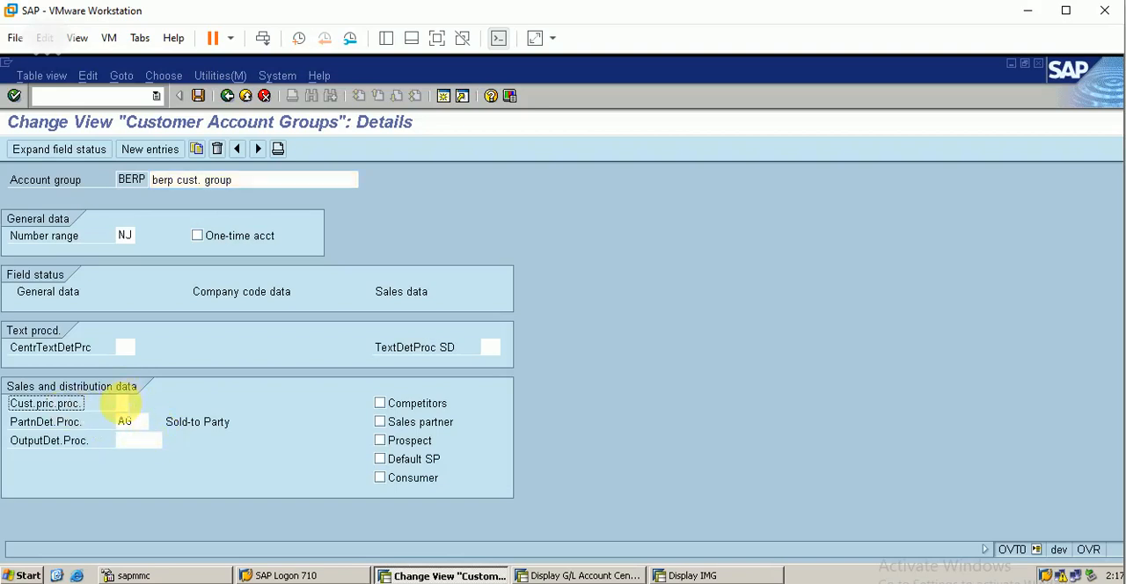
pyautogui.click(125, 403)
pyautogui.click(137, 404)
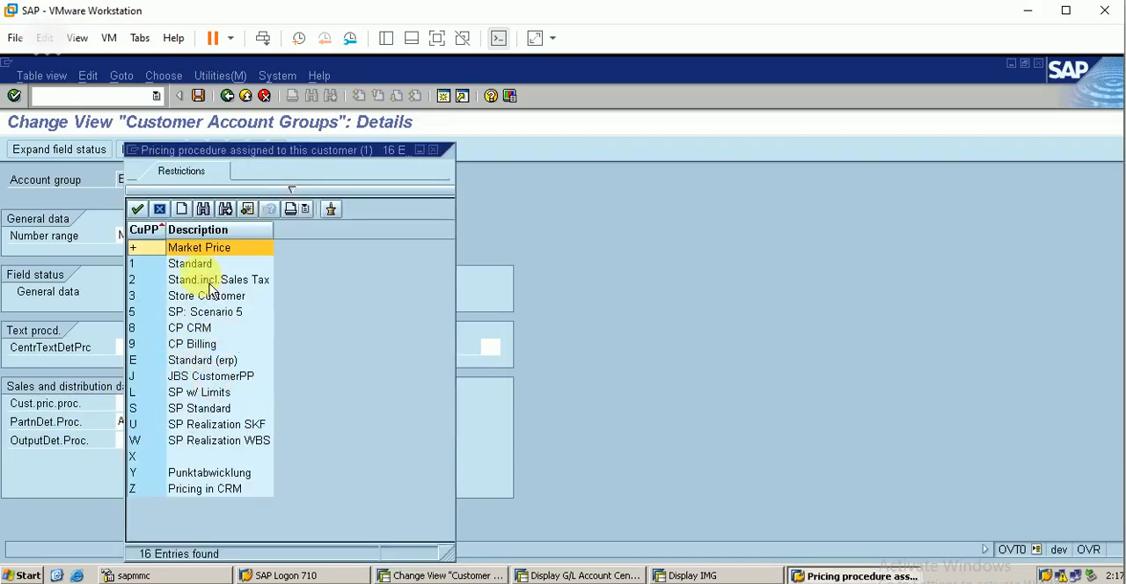
pyautogui.doubleClick(180, 263)
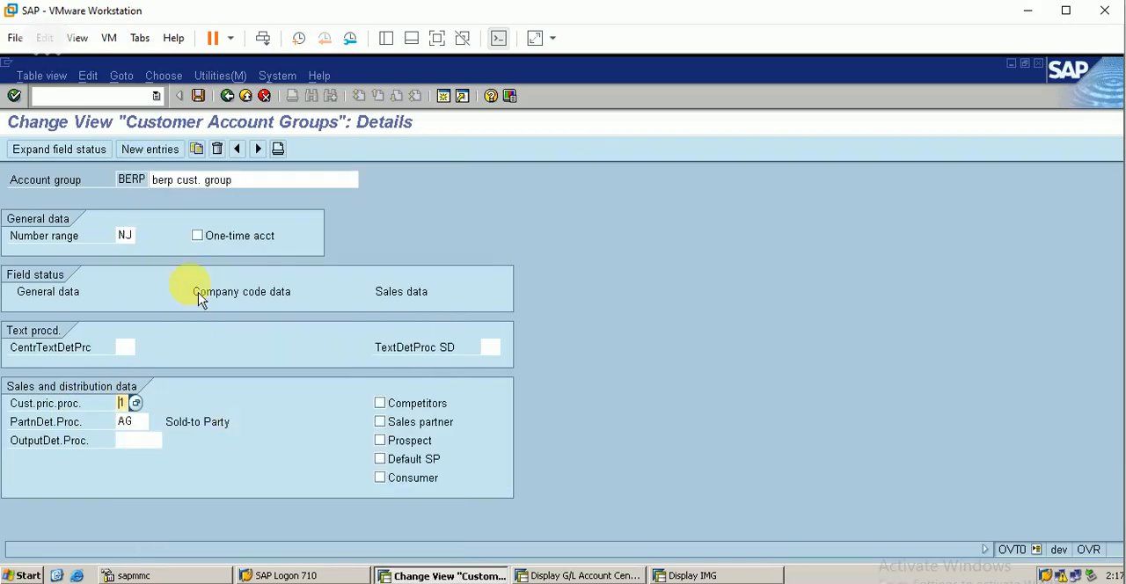
# Step: Save the account group BERP settings and return to the Customer Account Groups overview
pyautogui.click(199, 96)
pyautogui.click(47, 324)
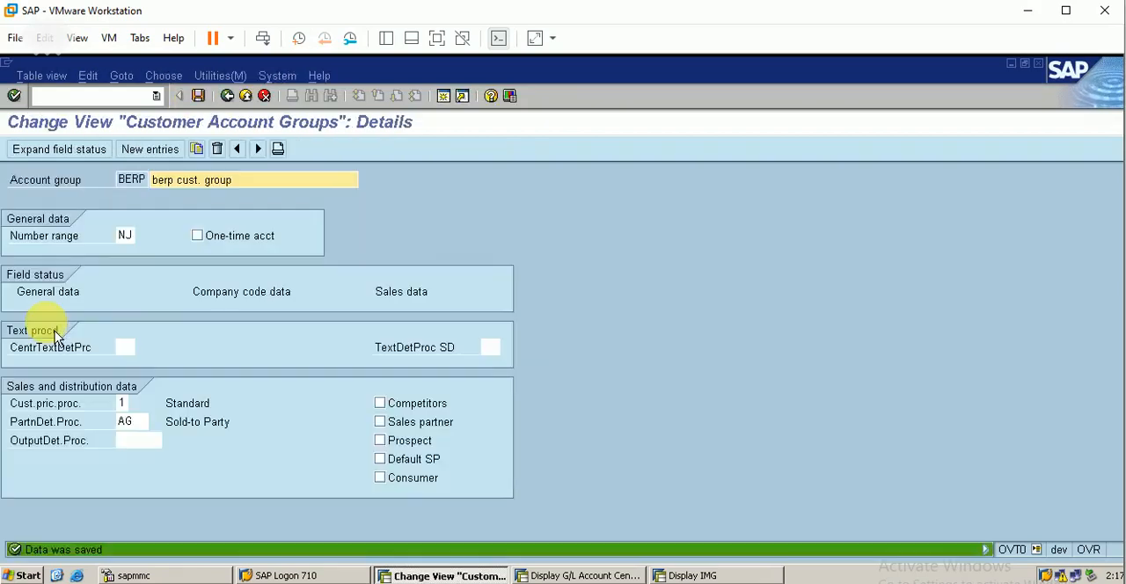
pyautogui.click(227, 97)
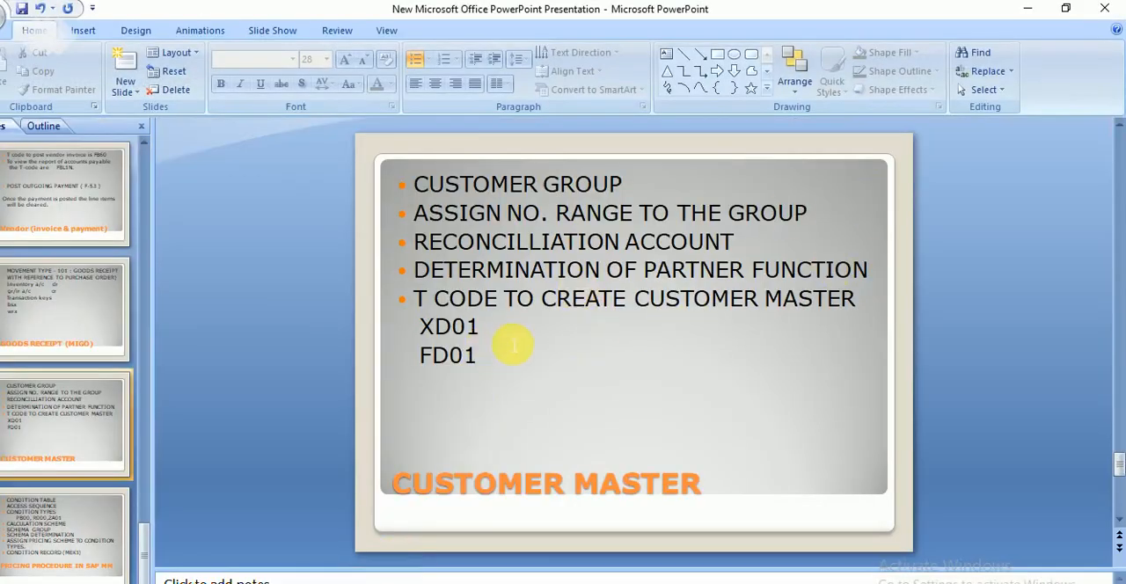
# Step: Start creating a customer with transaction XD01 and choose account group BERP (berp cust. group)
pyautogui.click(1027, 9)
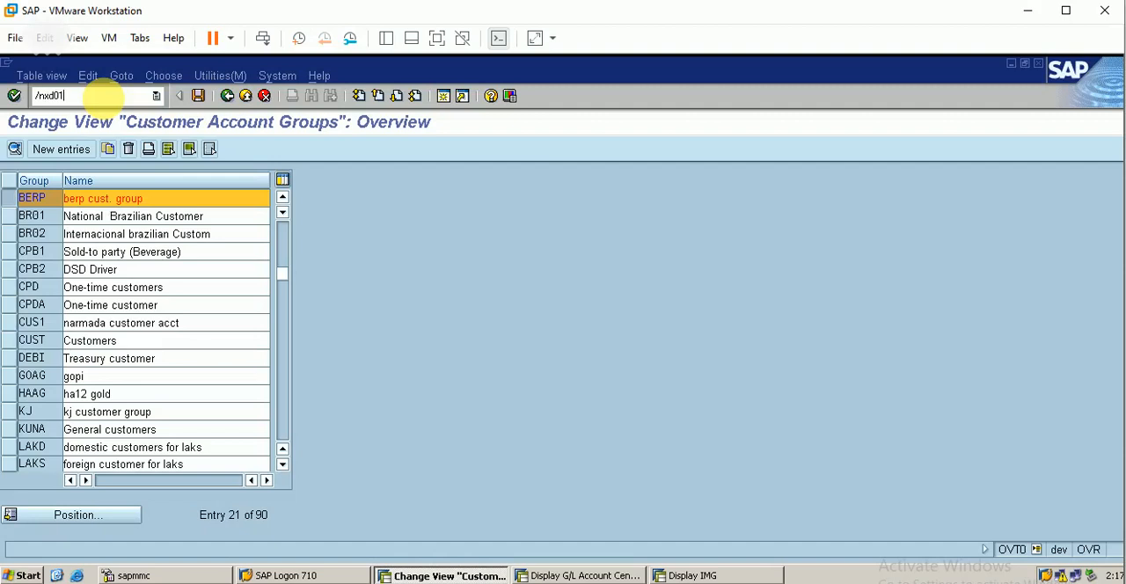
pyautogui.press('Return')
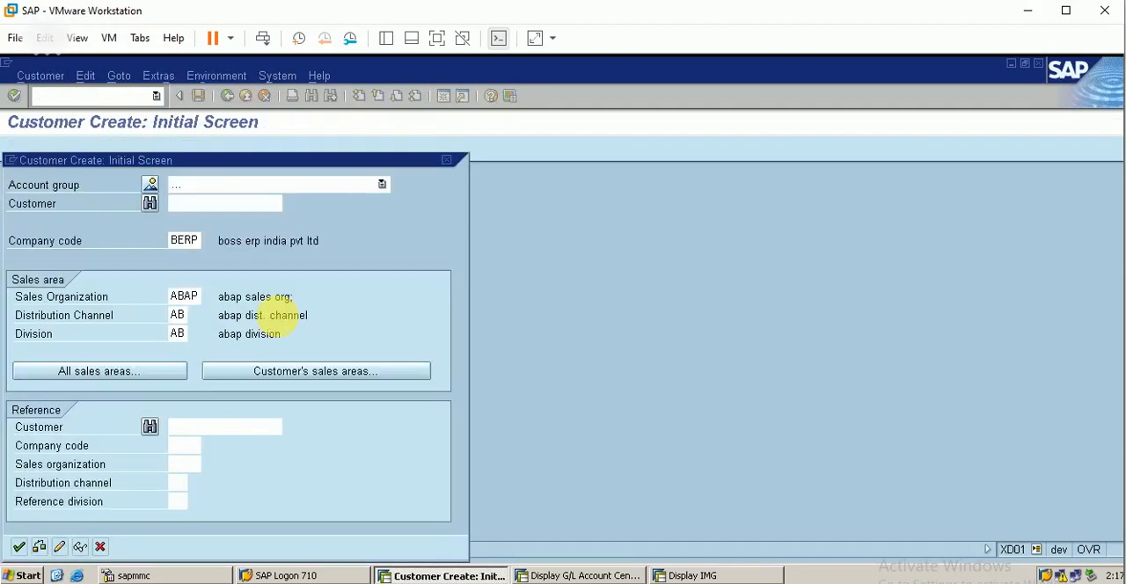
pyautogui.click(305, 186)
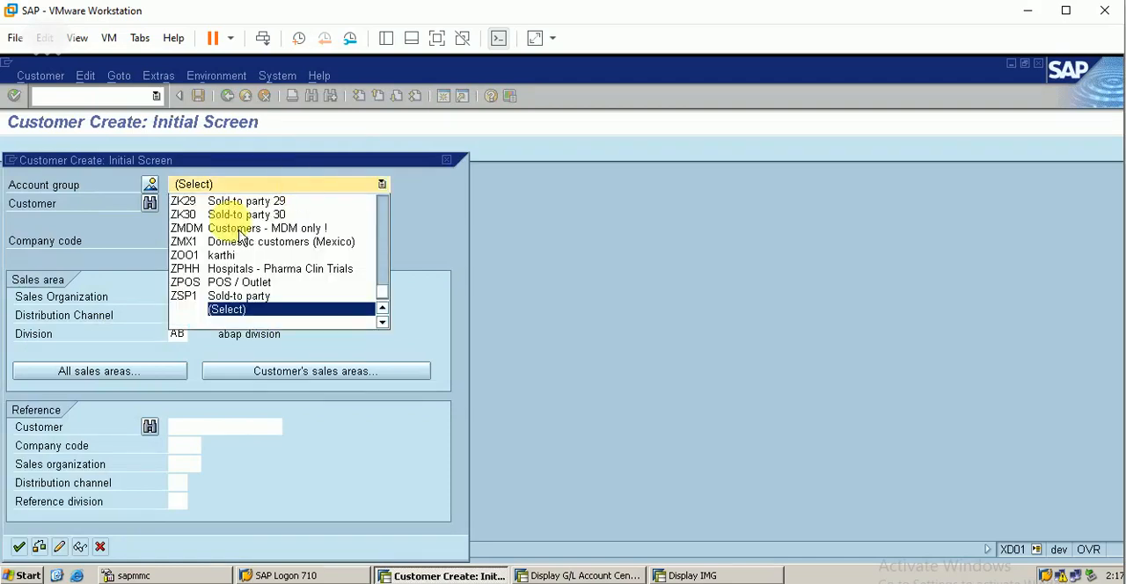
pyautogui.press('b')
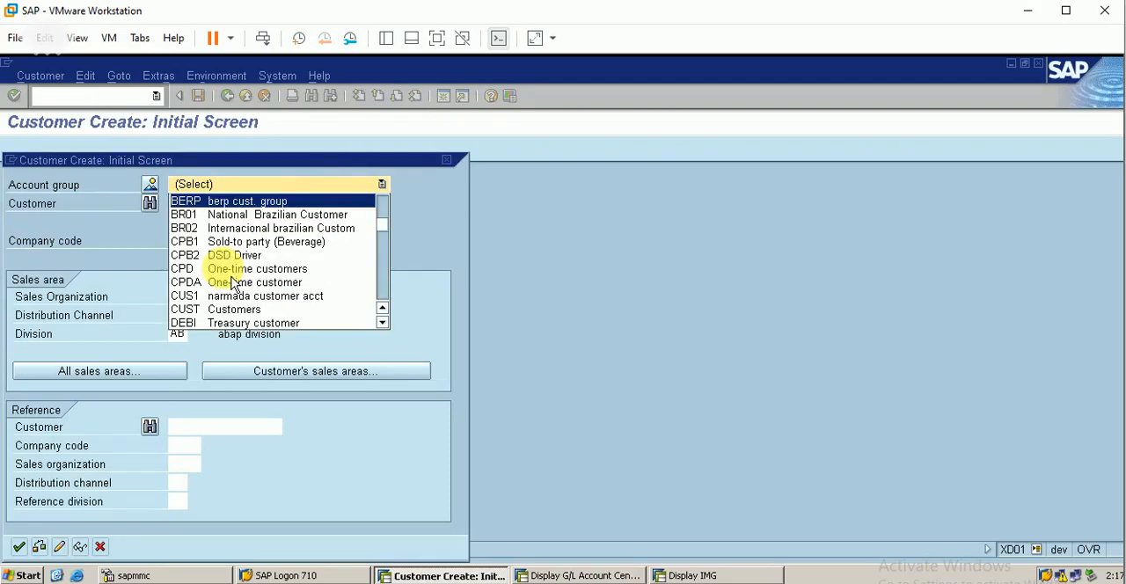
pyautogui.click(242, 202)
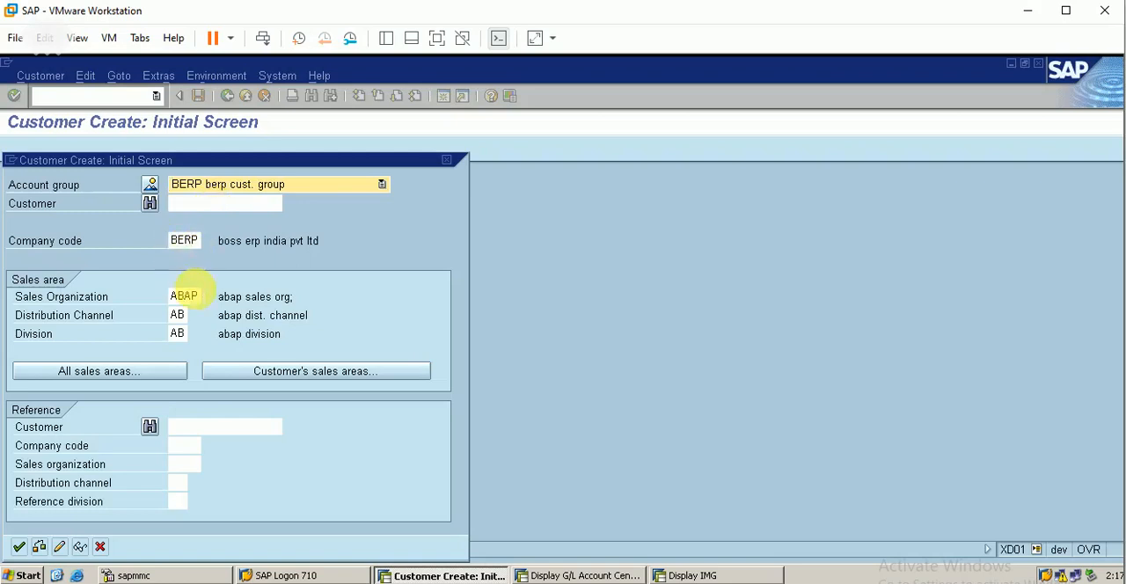
# Step: Try to create the customer with sales organization BERP, distribution channel BE and division BE
pyautogui.click(199, 297)
pyautogui.press('BackSpace')
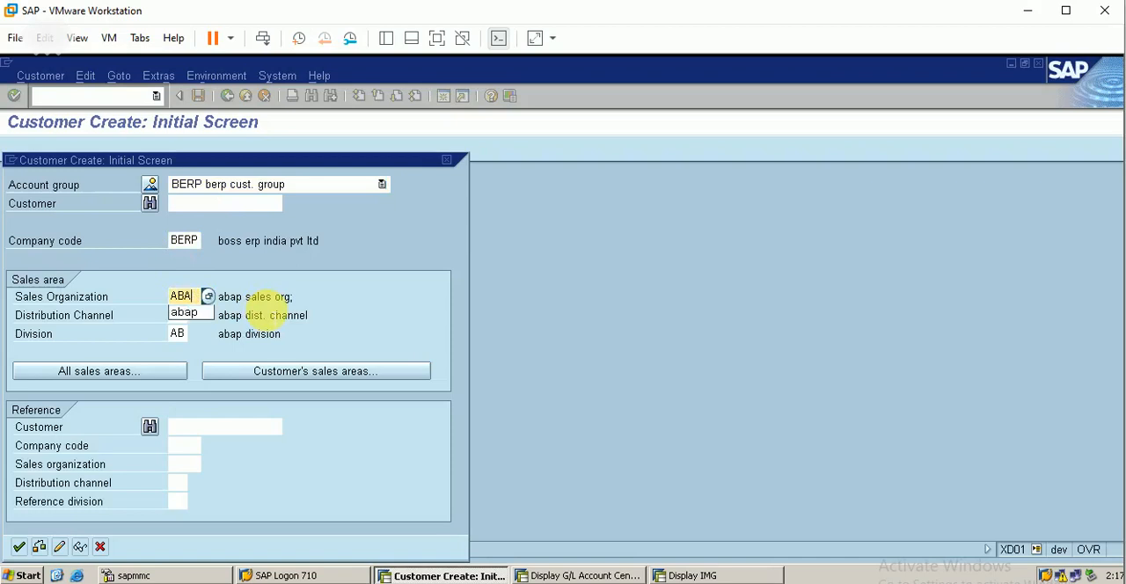
pyautogui.press('BackSpace')
pyautogui.write('berp')
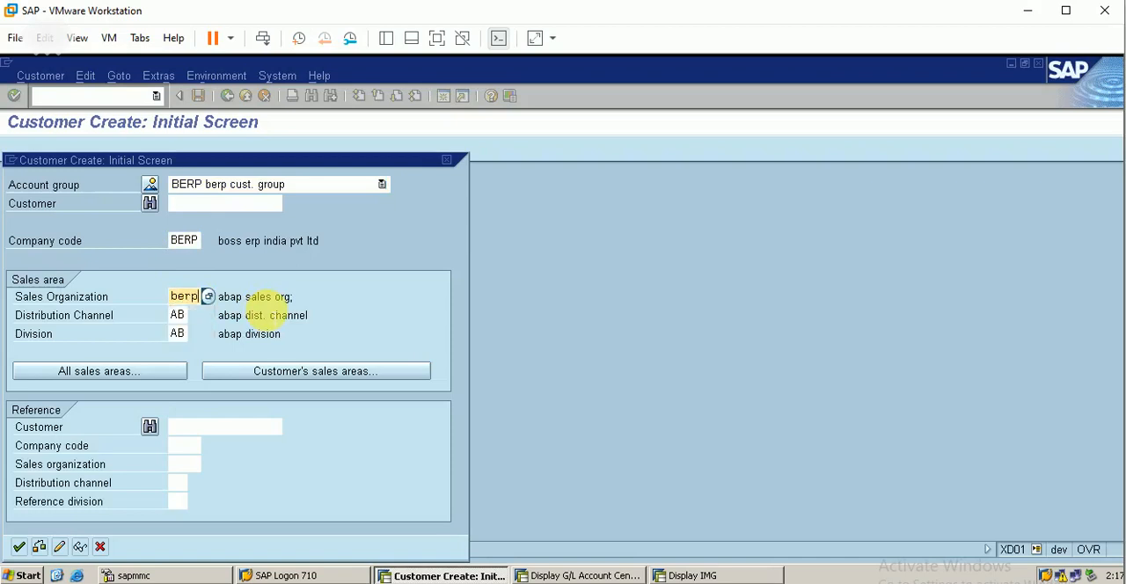
pyautogui.press('Tab')
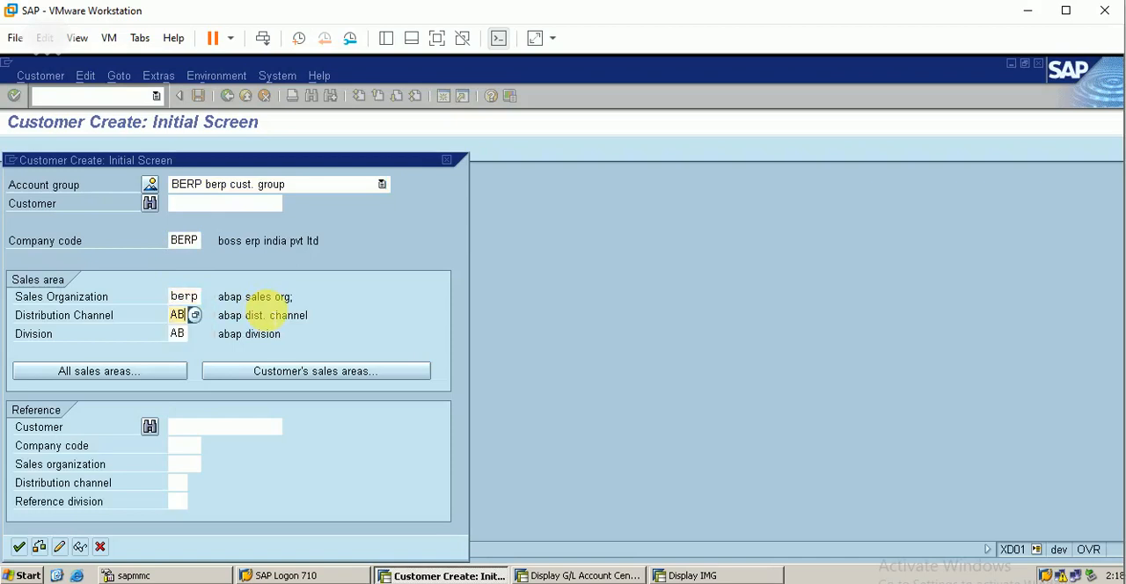
pyautogui.press('BackSpace')
pyautogui.write('be')
pyautogui.press('Tab')
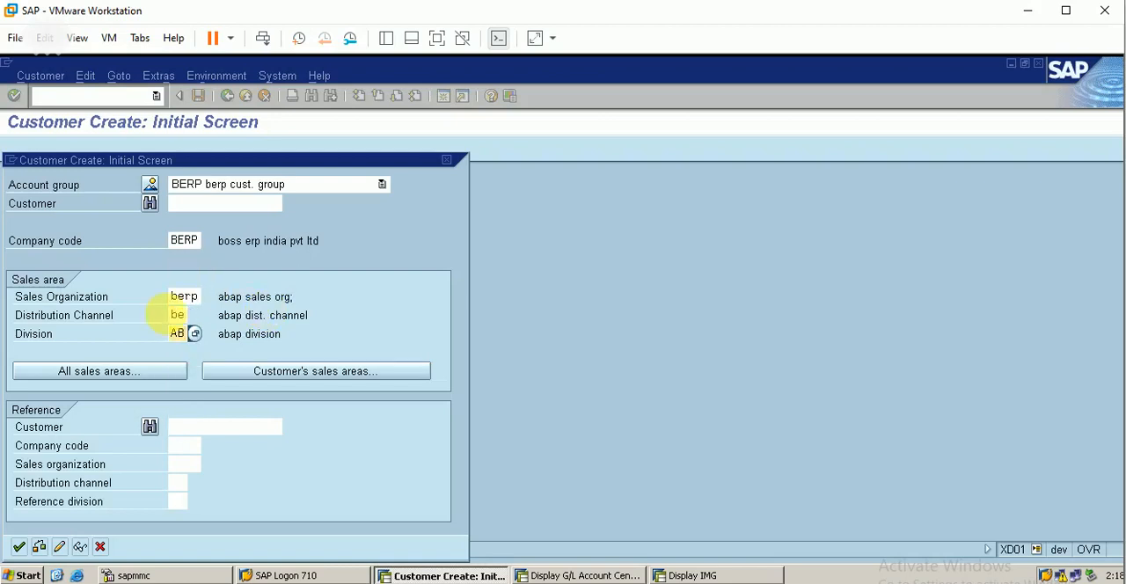
pyautogui.write('be')
pyautogui.press('Return')
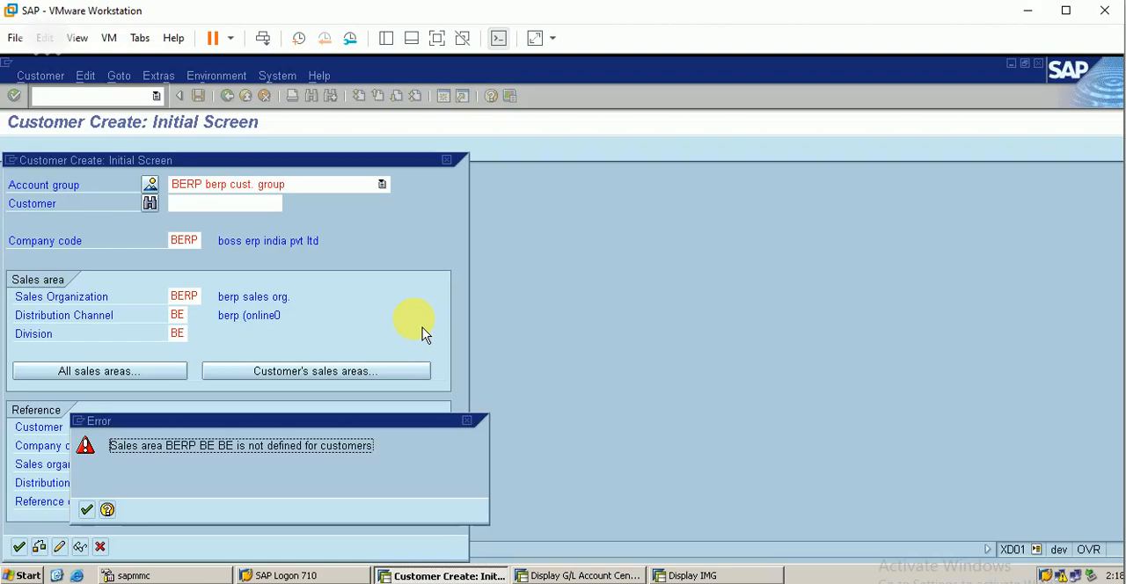
pyautogui.press('Return')
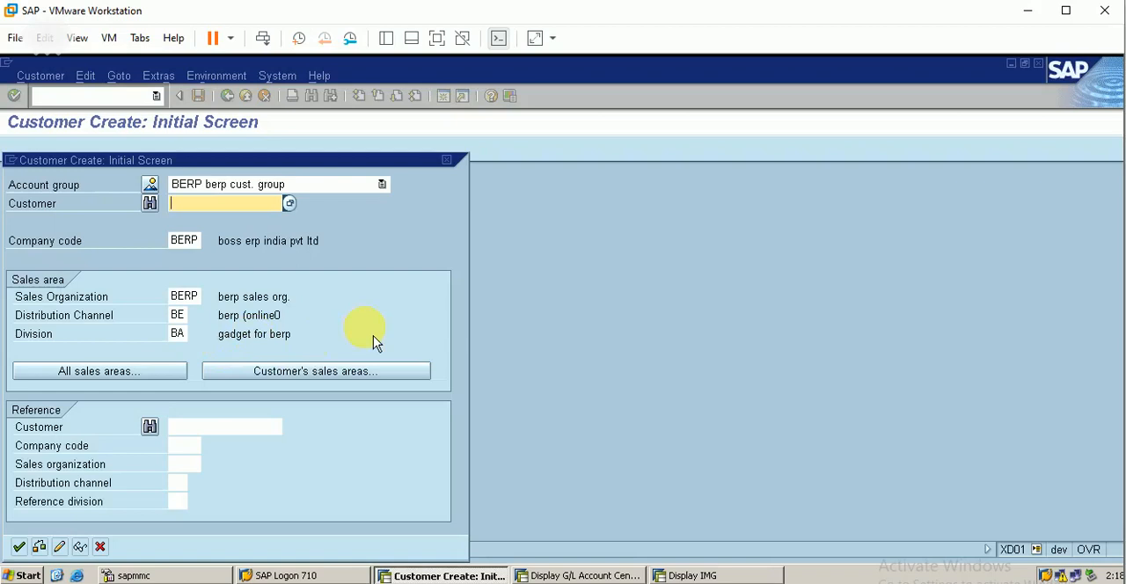
# Step: Open the new customer's general data for division BA and leave the creation without saving
pyautogui.press('Return')
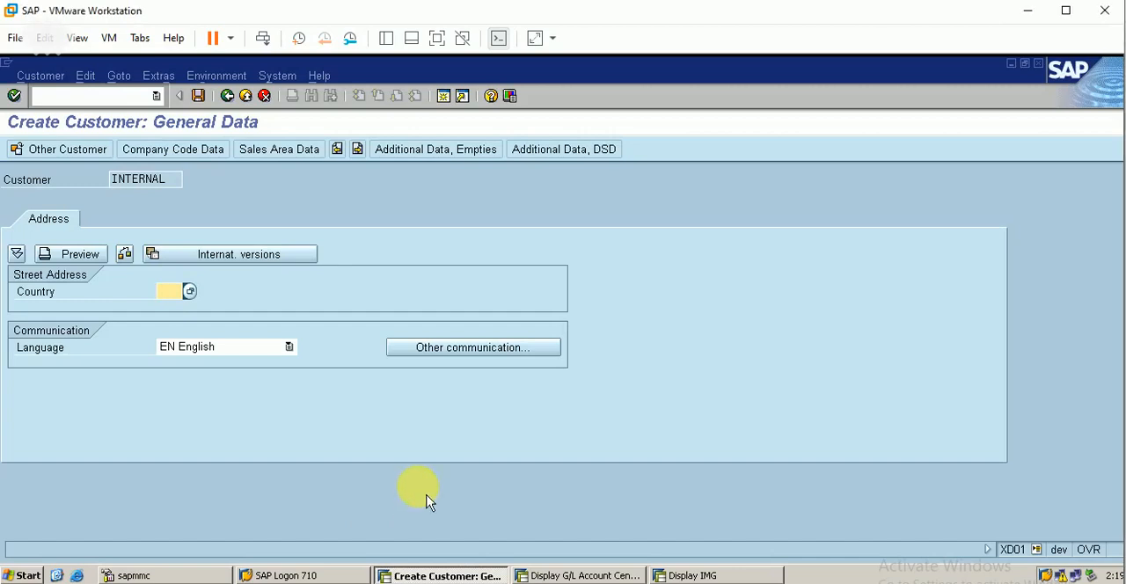
pyautogui.click(266, 97)
pyautogui.click(285, 392)
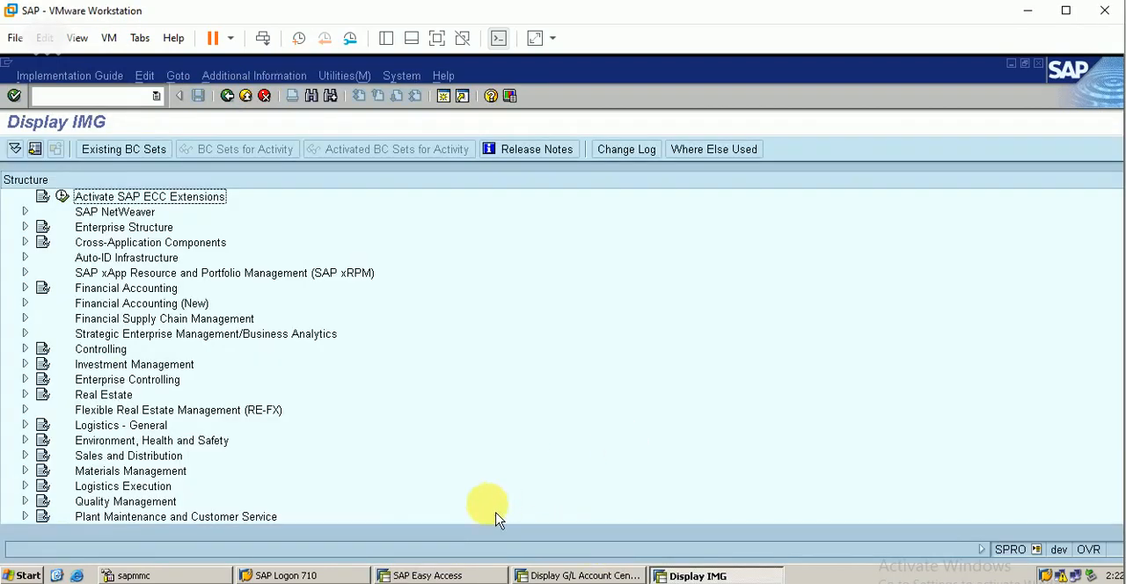
# Step: Open Define Account Groups with Screen Layout (Customers) under Financial Accounting (New), Accounts Receivable and Accounts Payable, Customer Accounts, Master Data
pyautogui.click(25, 303)
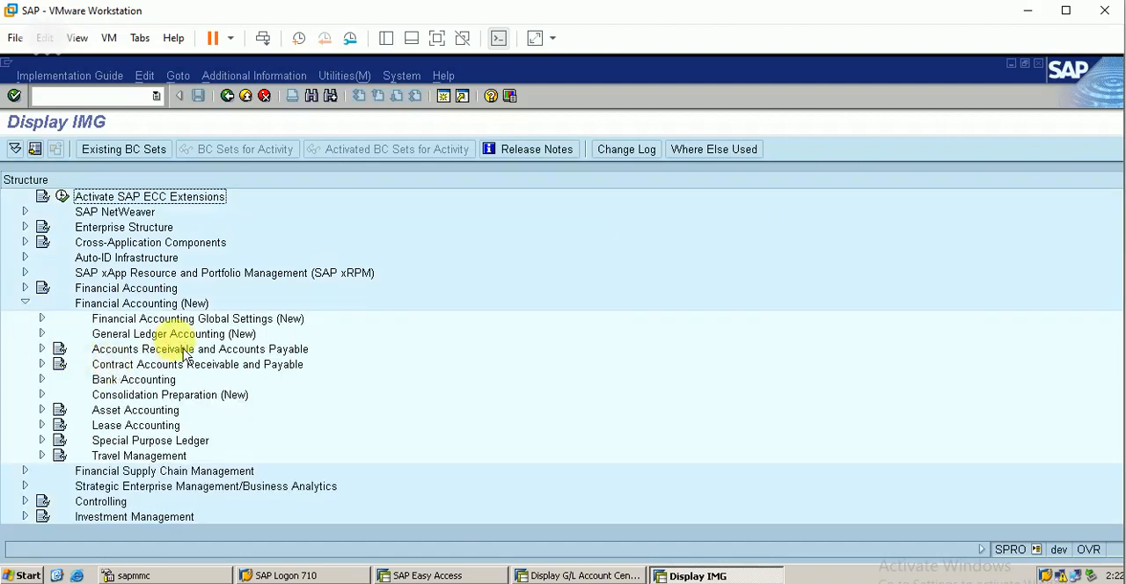
pyautogui.click(42, 349)
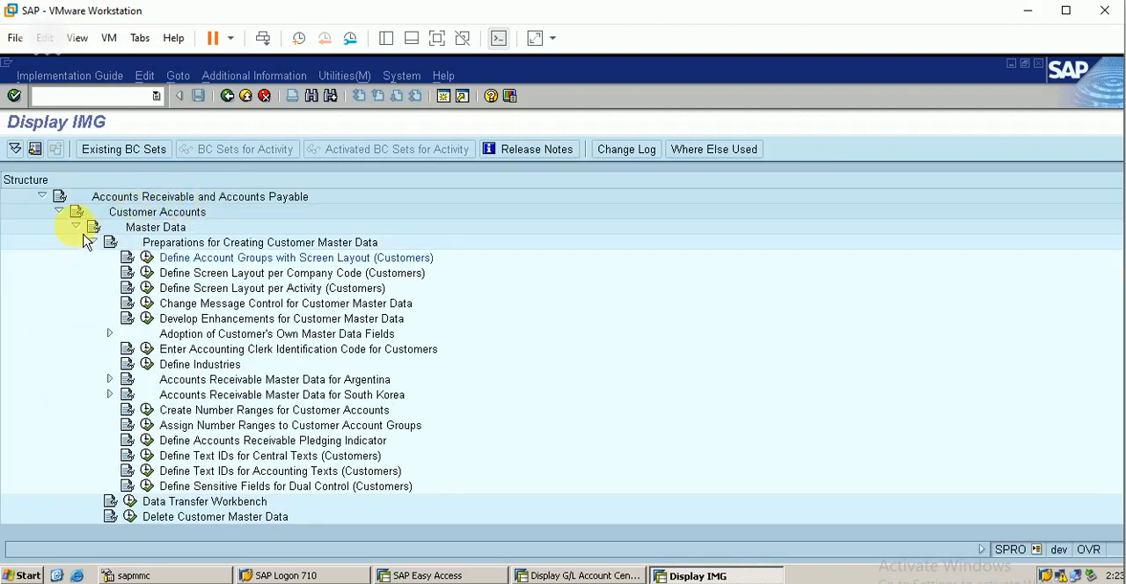
pyautogui.click(59, 213)
pyautogui.click(60, 214)
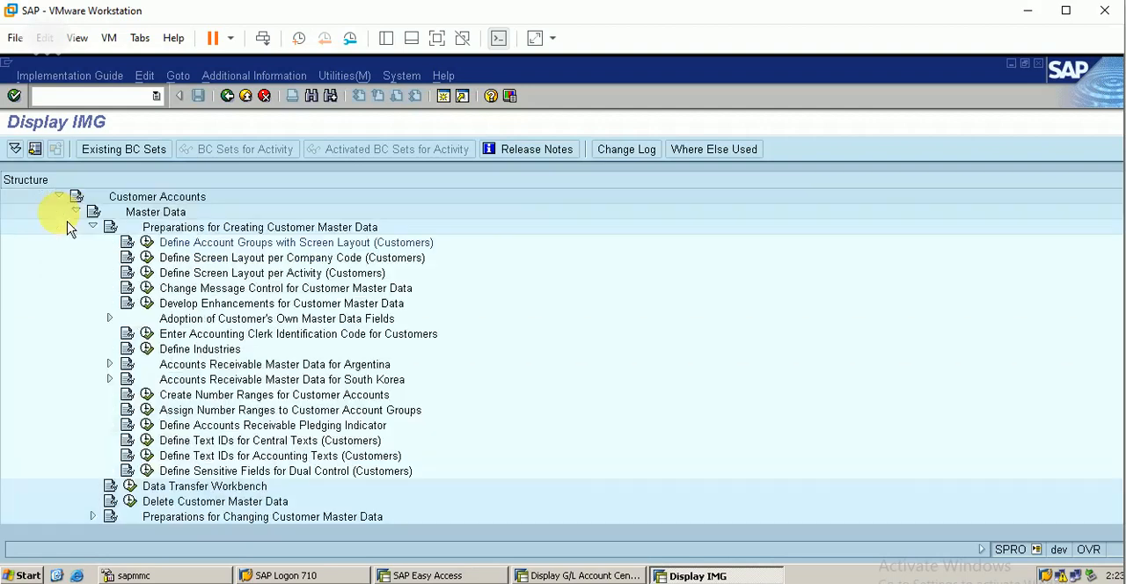
pyautogui.click(155, 212)
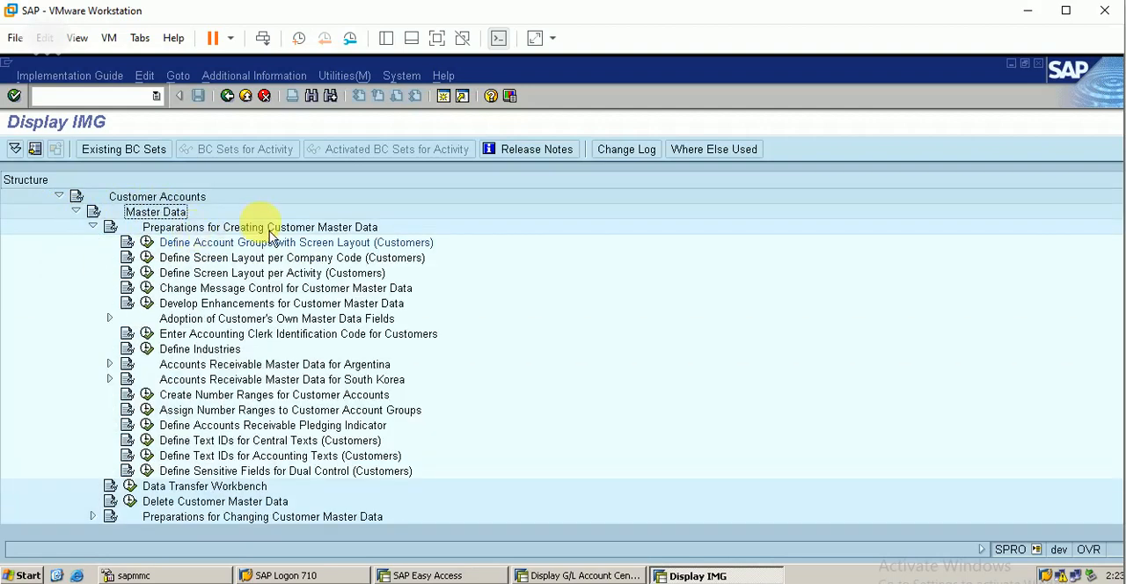
pyautogui.click(149, 245)
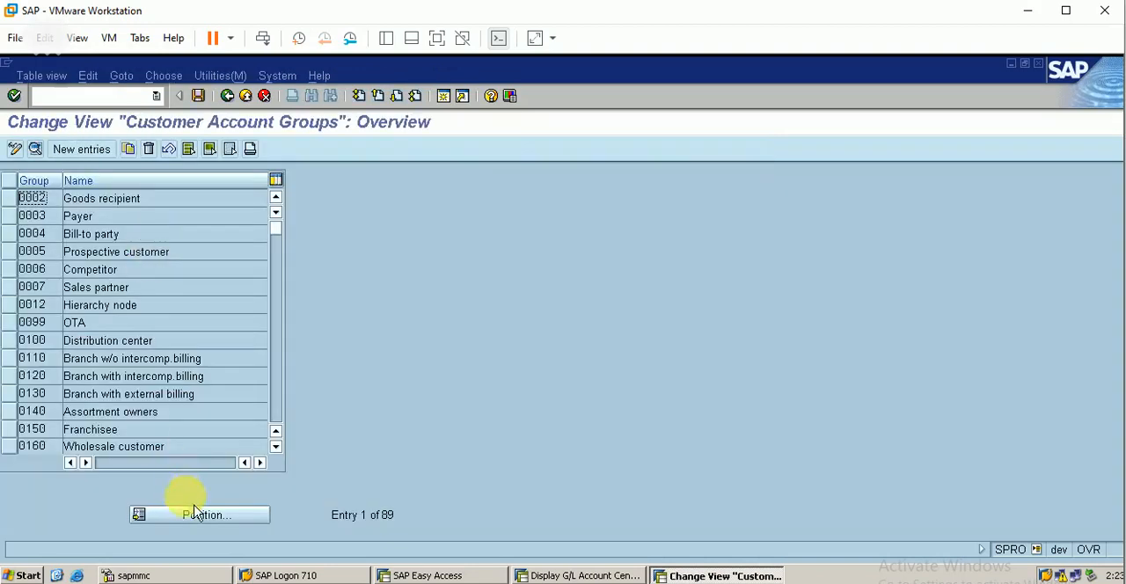
# Step: Locate account group BERP in the Customer Account Groups overview, delete it and save
pyautogui.click(219, 523)
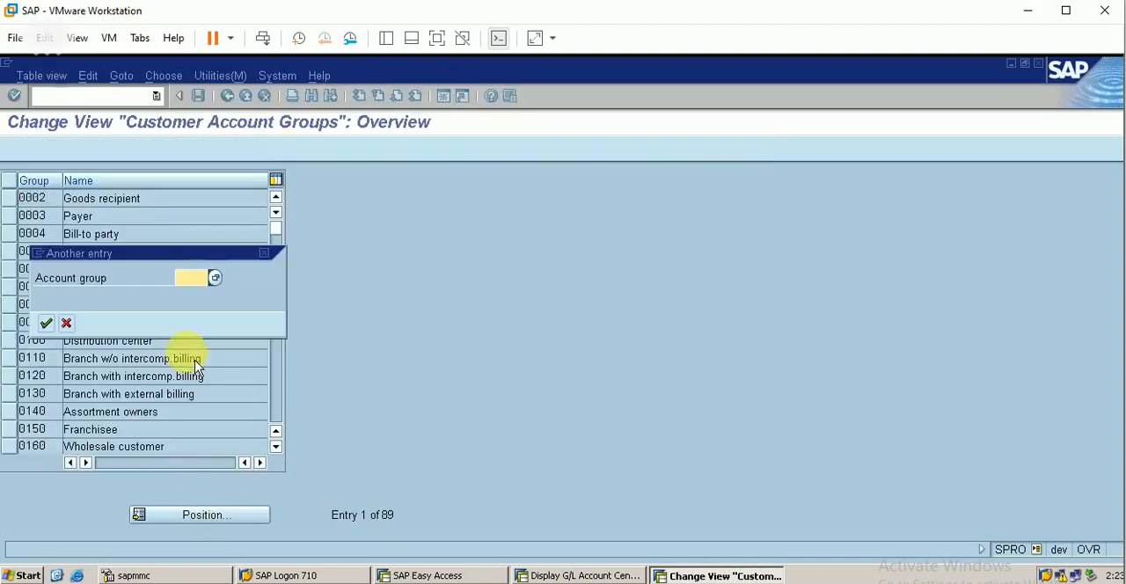
pyautogui.write('berp')
pyautogui.press('Return')
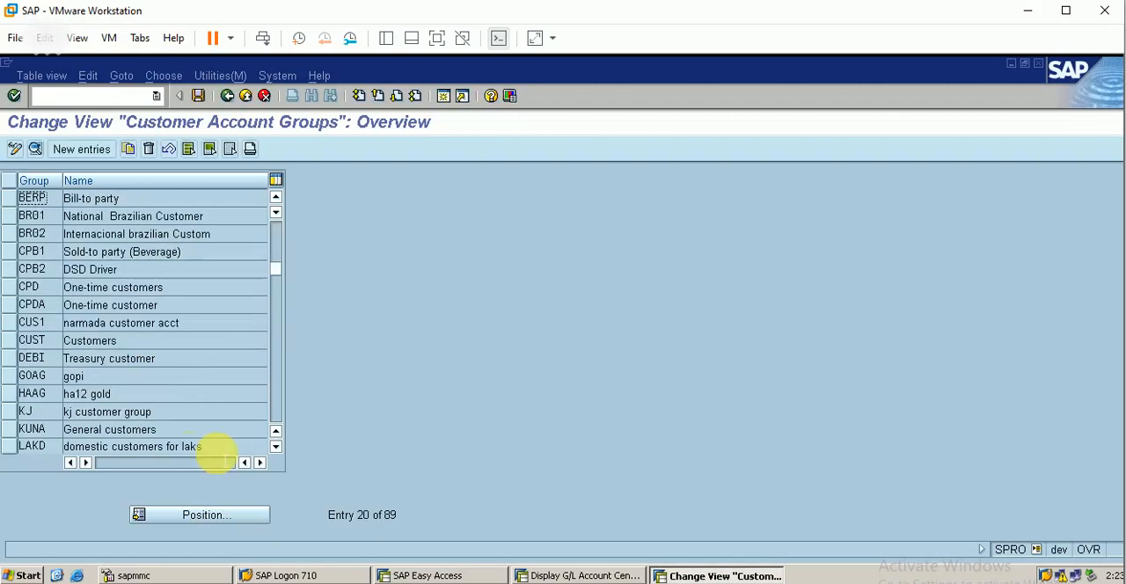
pyautogui.click(23, 204)
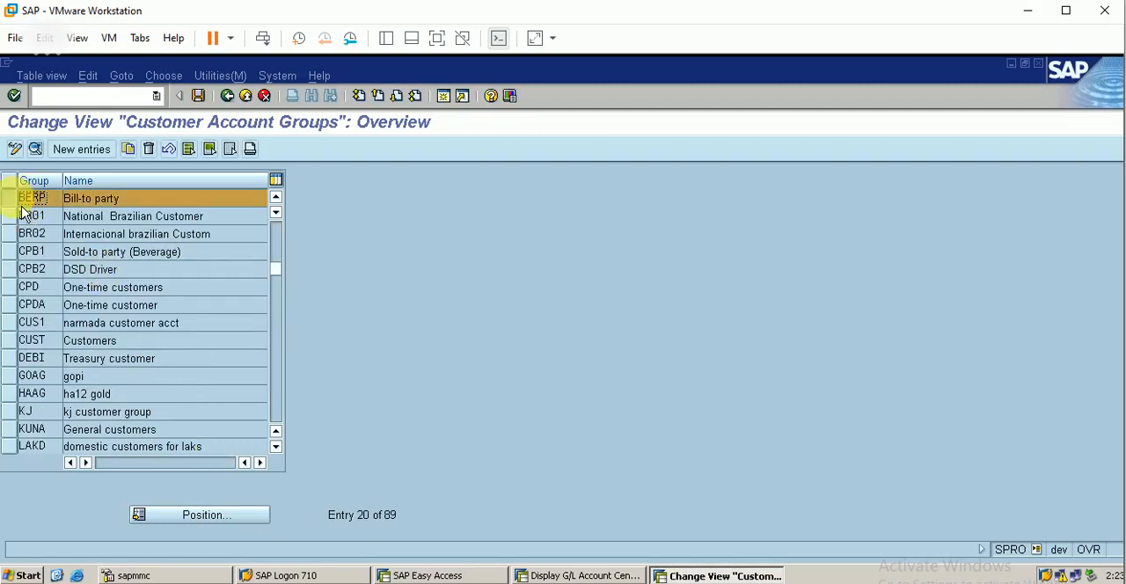
pyautogui.click(149, 150)
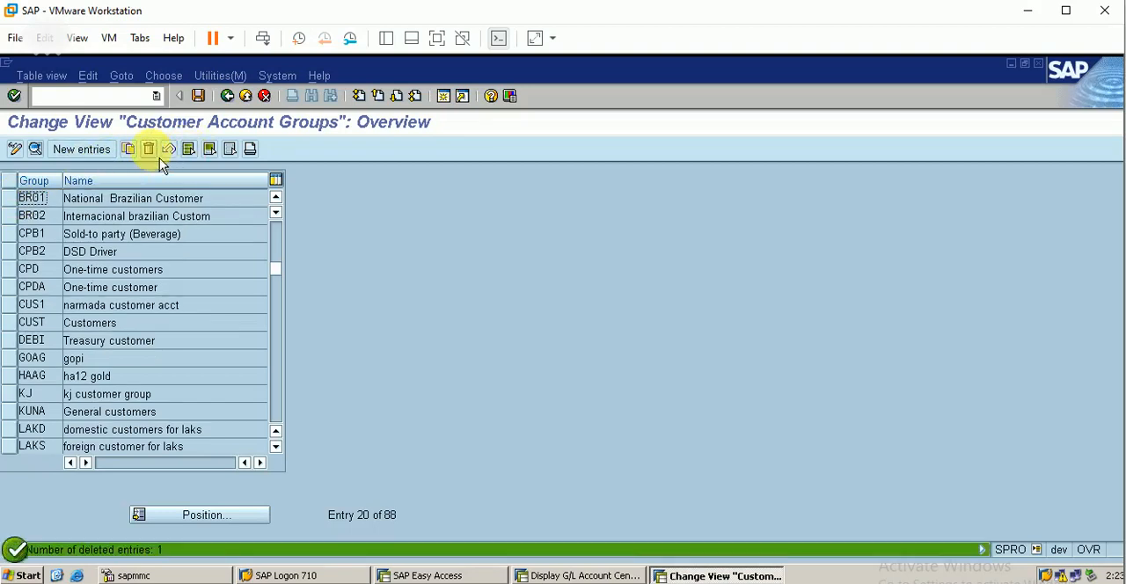
pyautogui.click(201, 99)
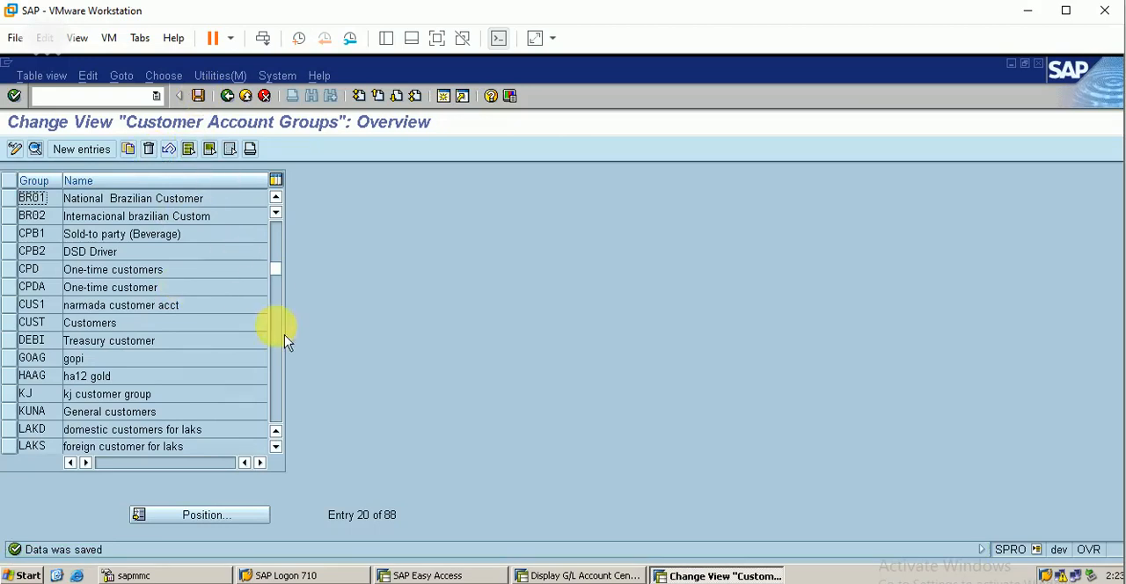
# Step: Copy account group 0004 (Bill-to party) as berp with the name "Bill-to party for berp" and save it
pyautogui.click(219, 523)
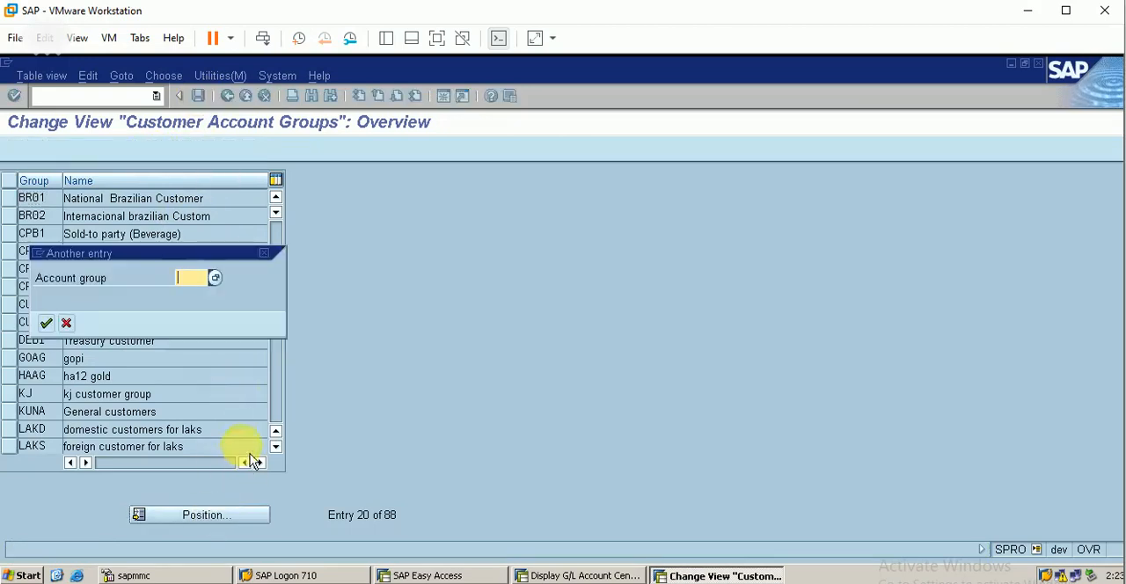
pyautogui.click(264, 253)
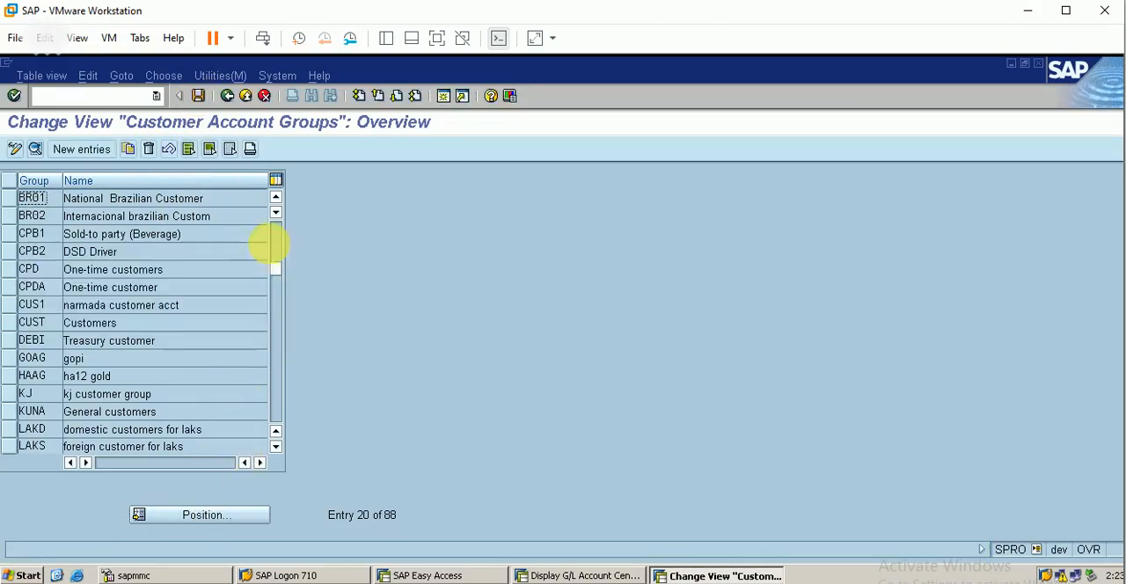
pyautogui.click(276, 240)
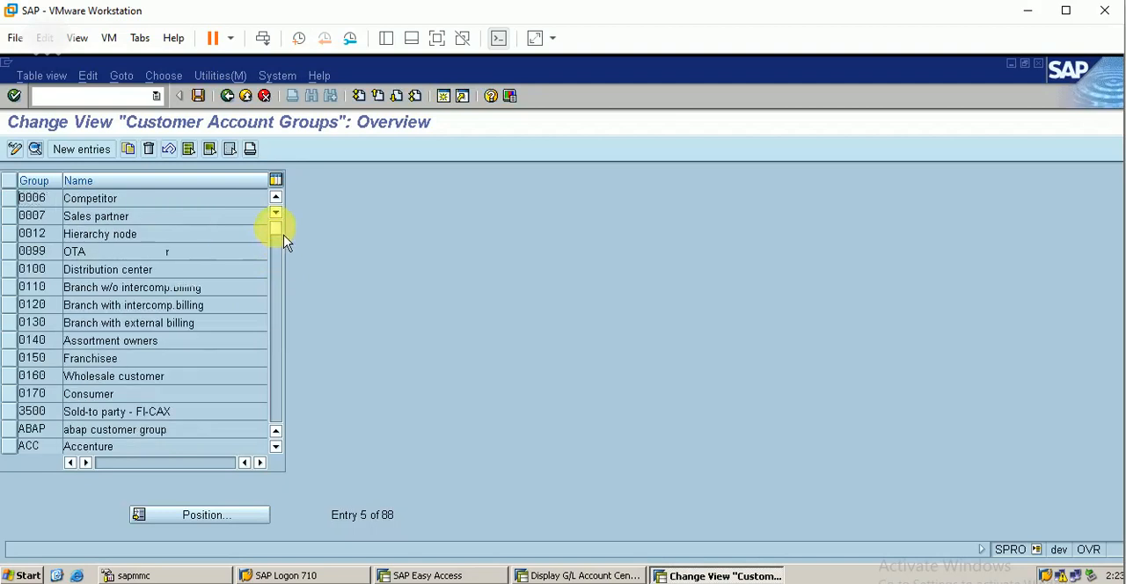
pyautogui.click(276, 226)
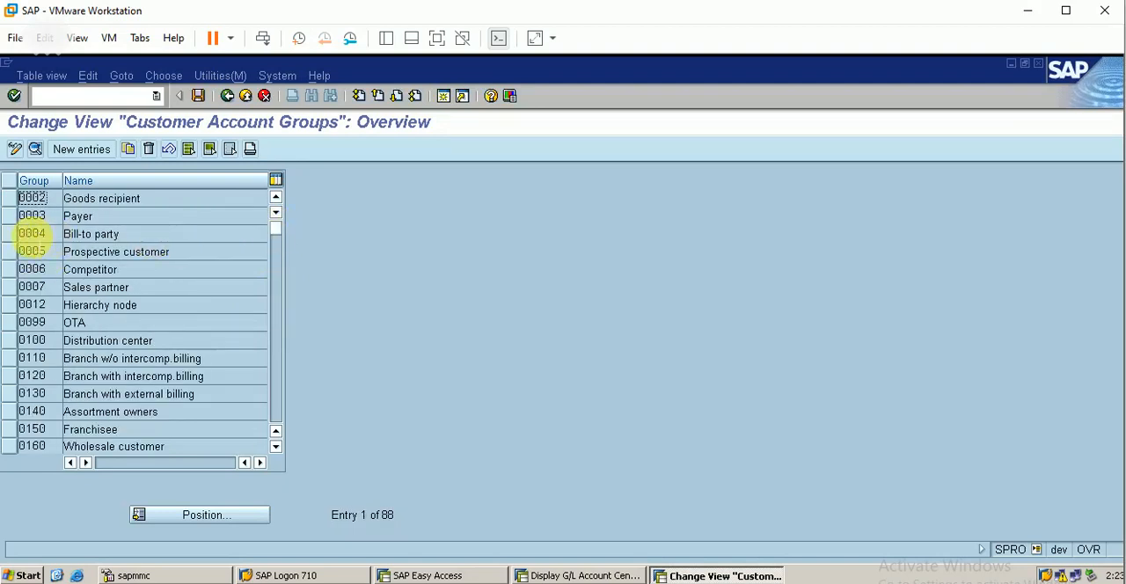
pyautogui.click(22, 237)
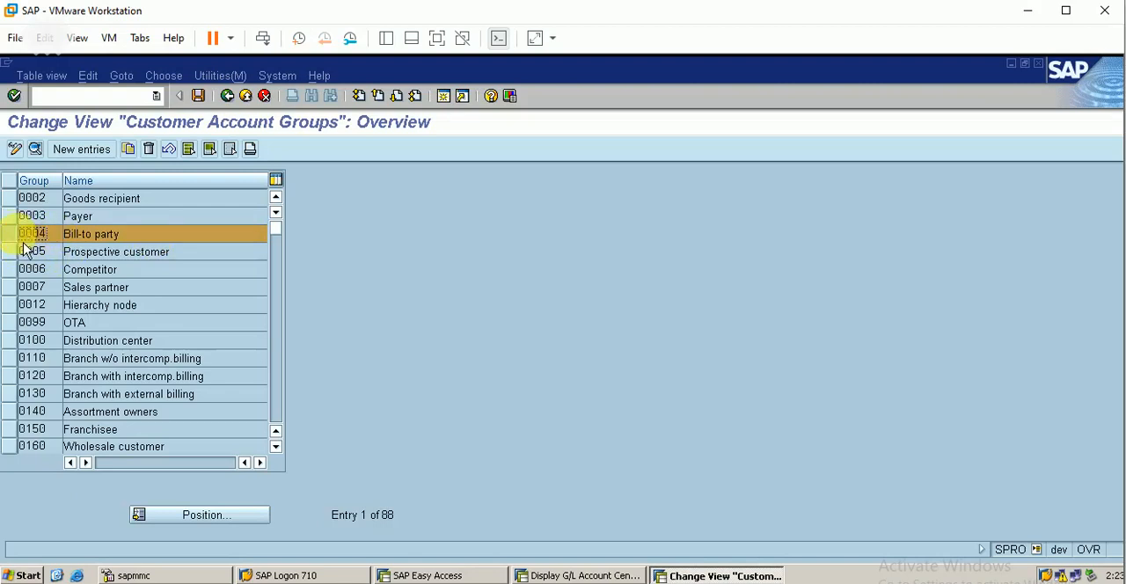
pyautogui.click(127, 149)
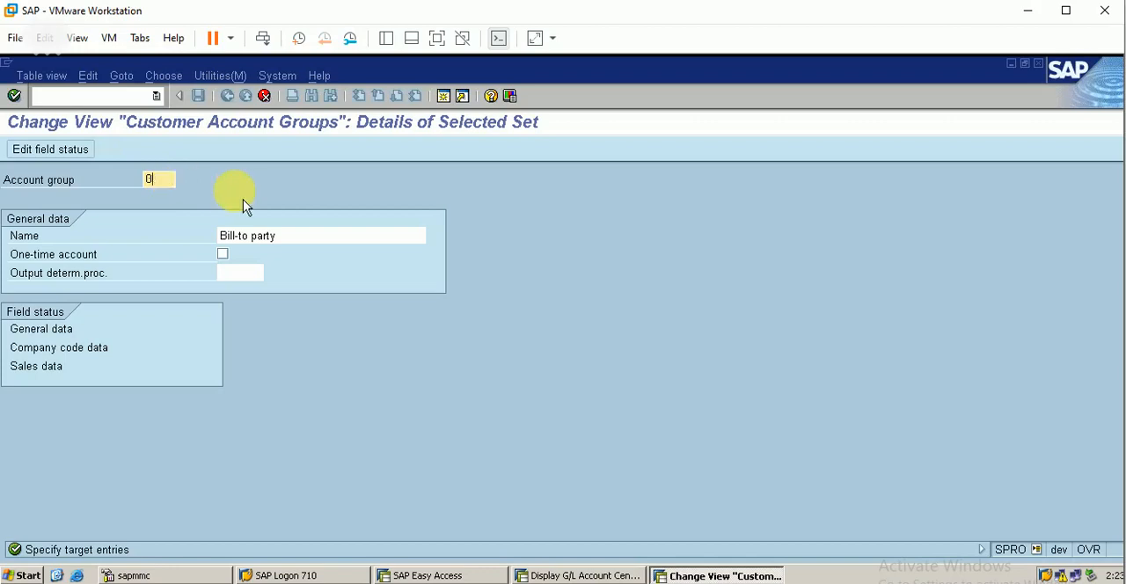
pyautogui.press('BackSpace')
pyautogui.write('berp')
pyautogui.click(286, 235)
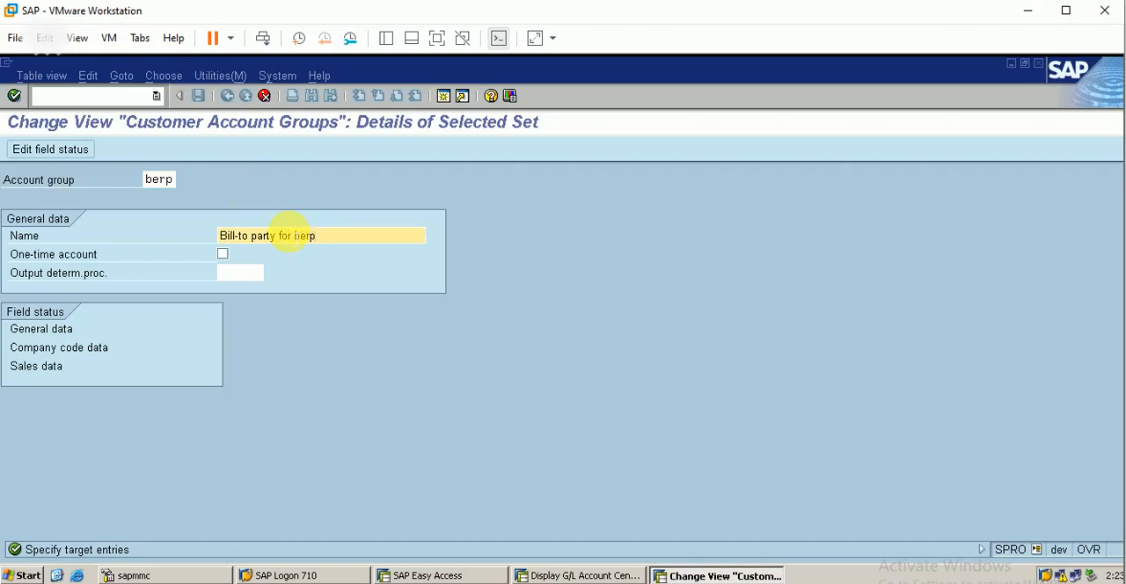
pyautogui.write('for berp')
pyautogui.press('Return')
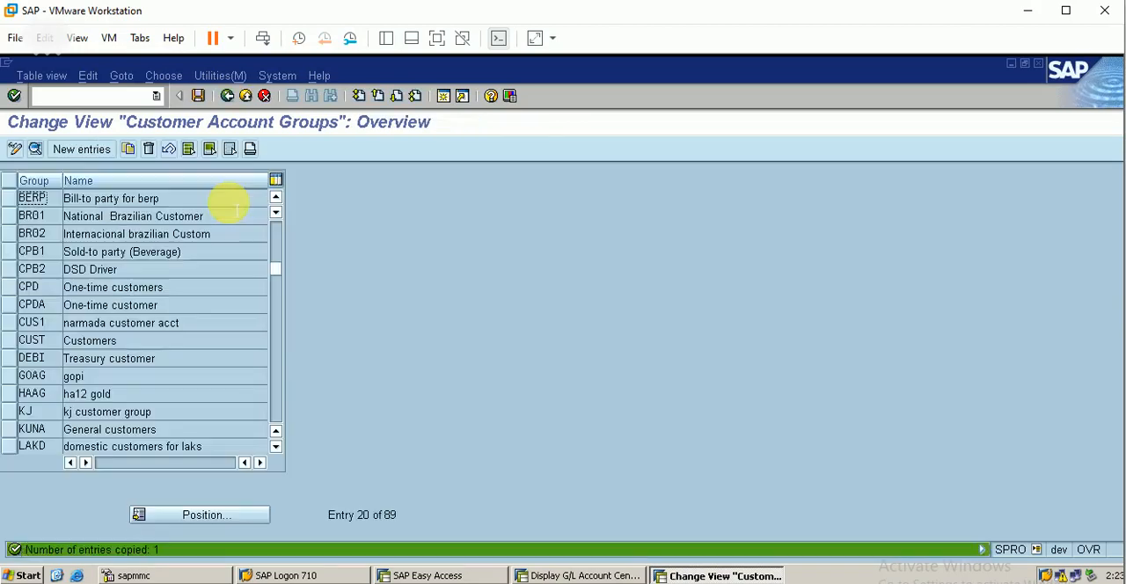
pyautogui.click(198, 95)
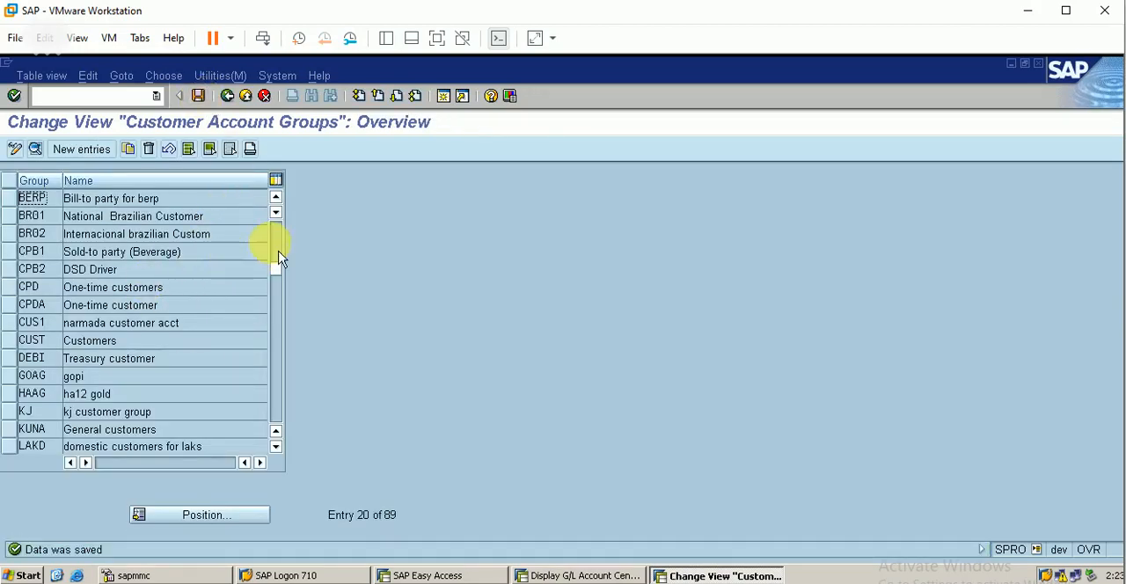
pyautogui.click(26, 202)
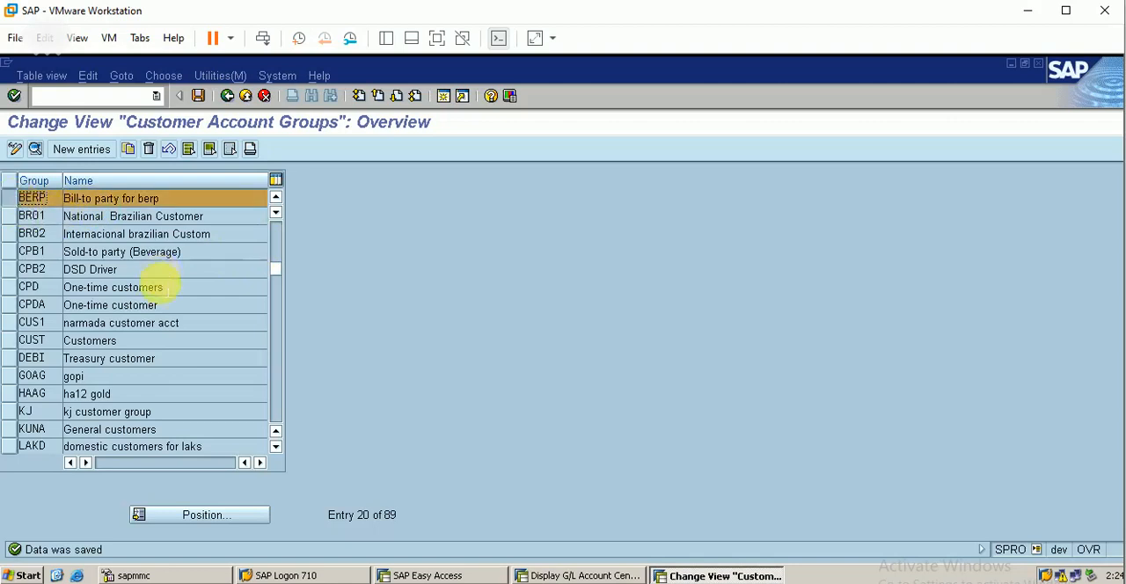
# Step: Start customer creation with transaction XD01 for account group BERP, company code BERP and sales area BERP/BE/BA
pyautogui.click(442, 573)
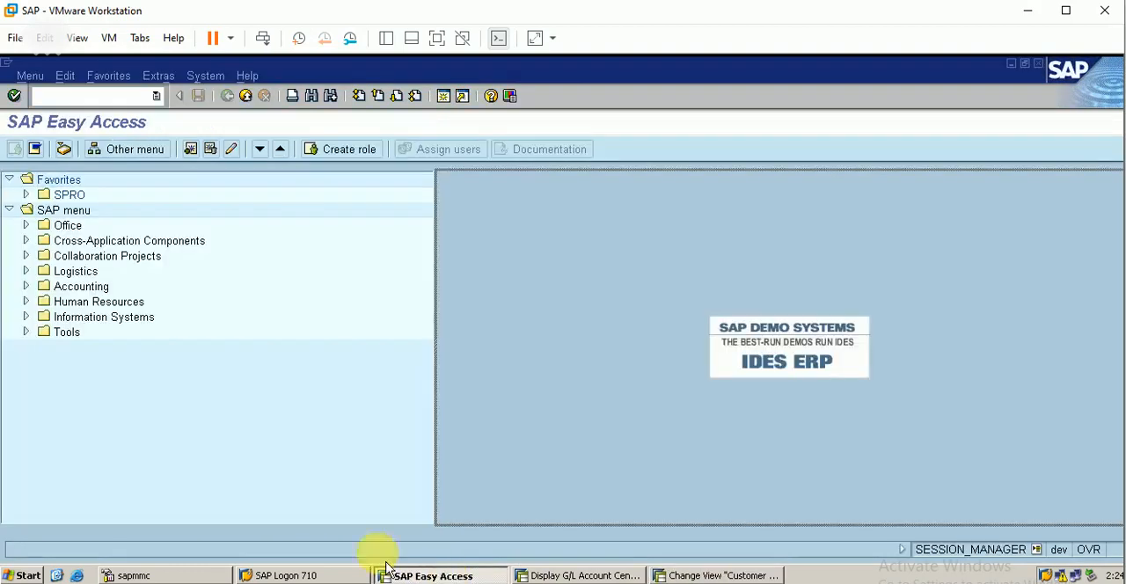
pyautogui.click(110, 93)
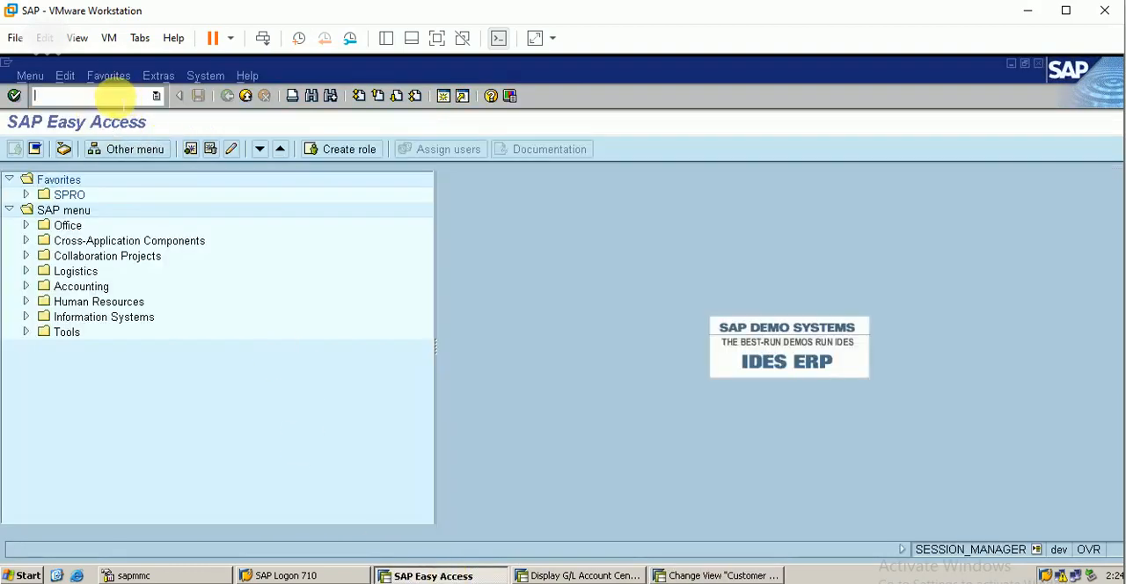
pyautogui.write('xd01')
pyautogui.press('Return')
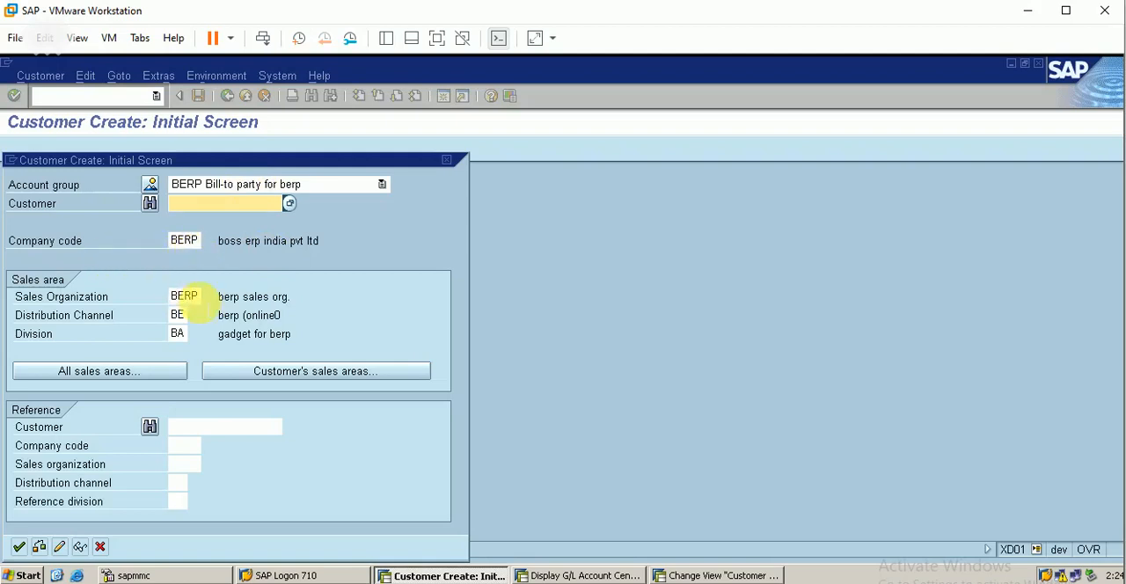
pyautogui.press('Return')
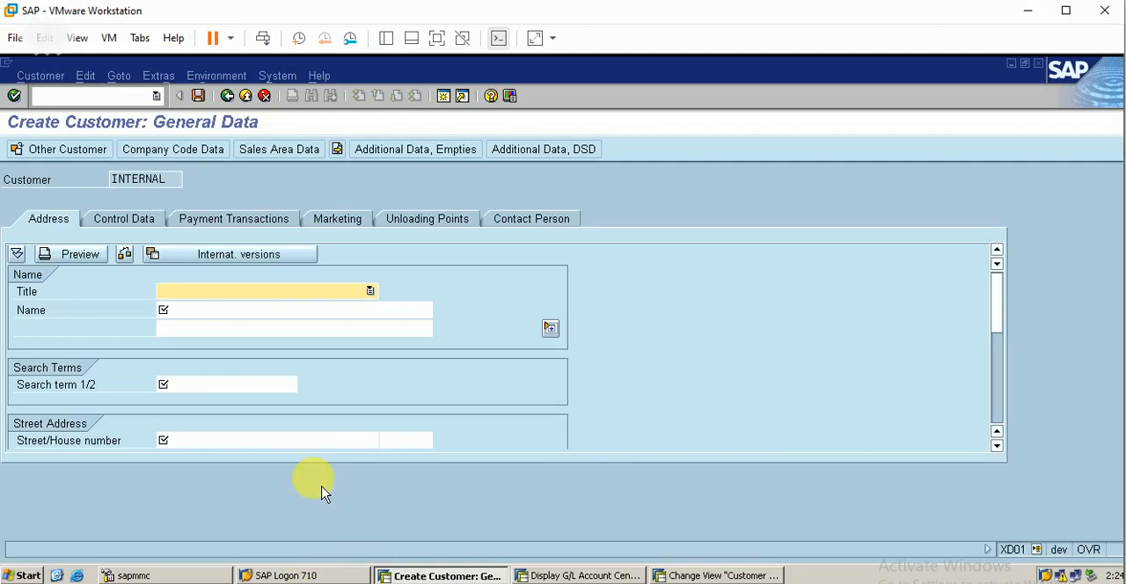
# Step: Fill in the new customer's address data with title Ms., name "berp customer" and search term berp
pyautogui.click(290, 298)
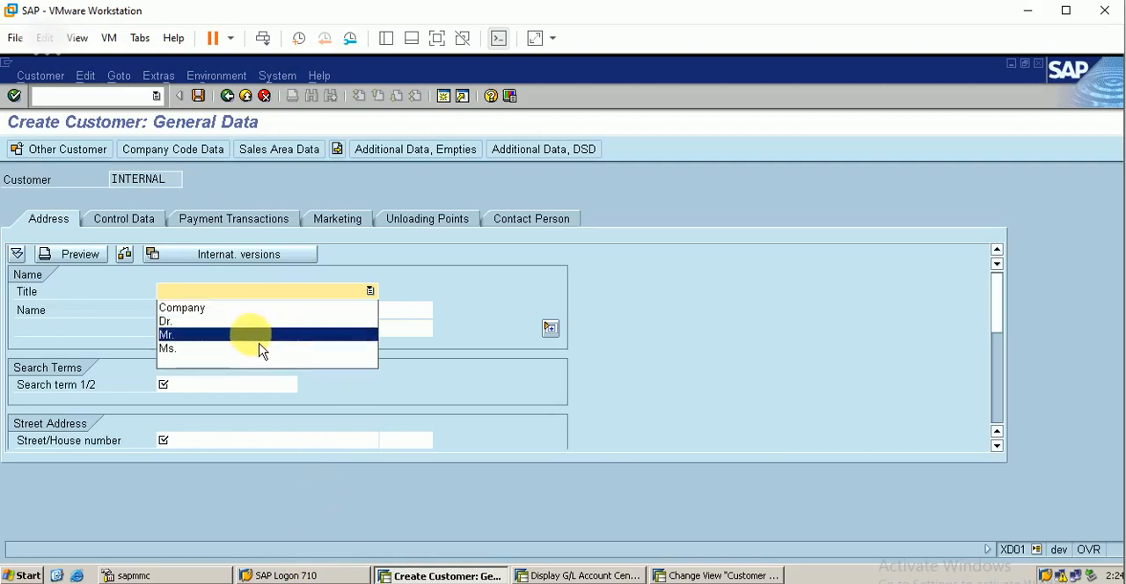
pyautogui.click(254, 350)
pyautogui.click(256, 311)
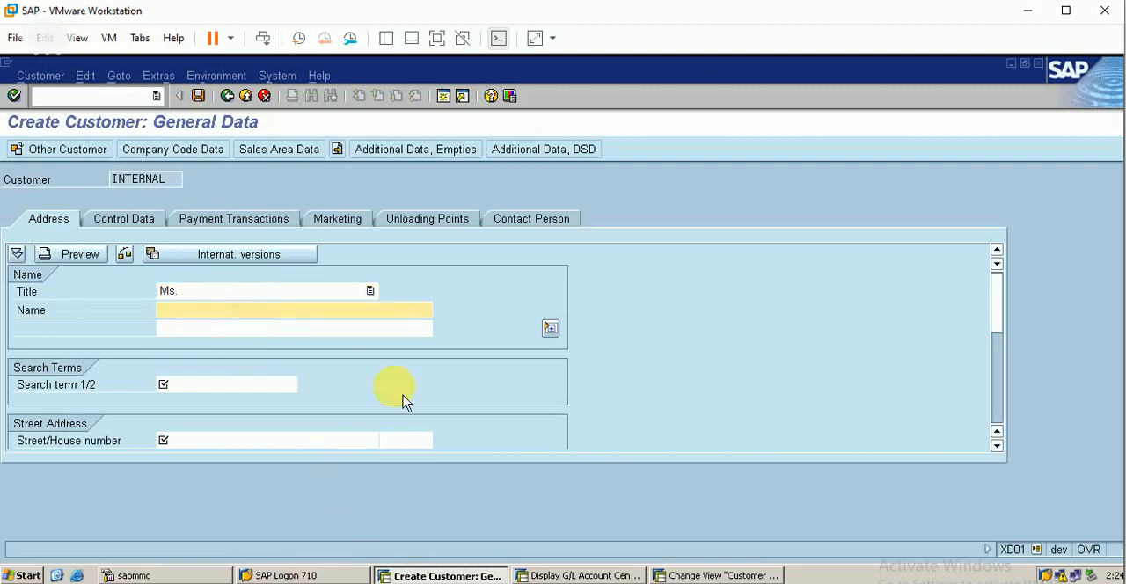
pyautogui.write('berp ')
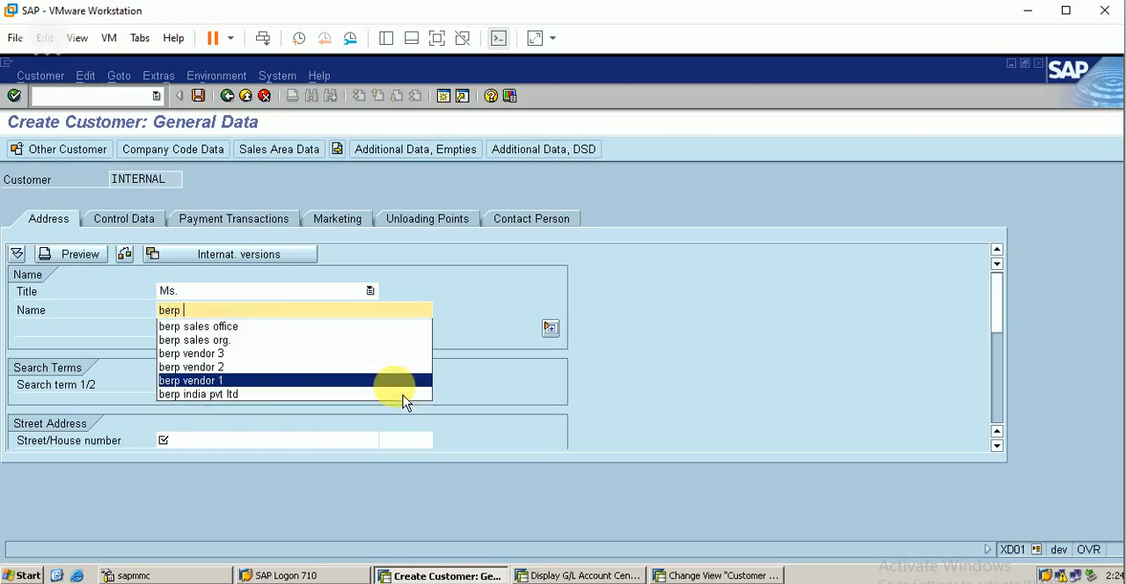
pyautogui.write('custo')
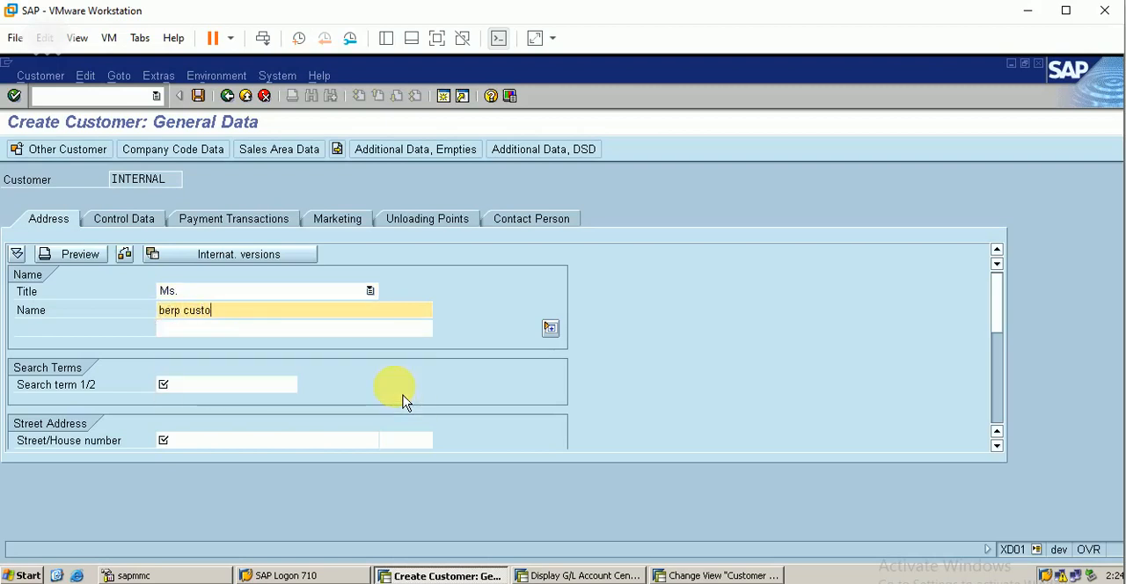
pyautogui.write('mer')
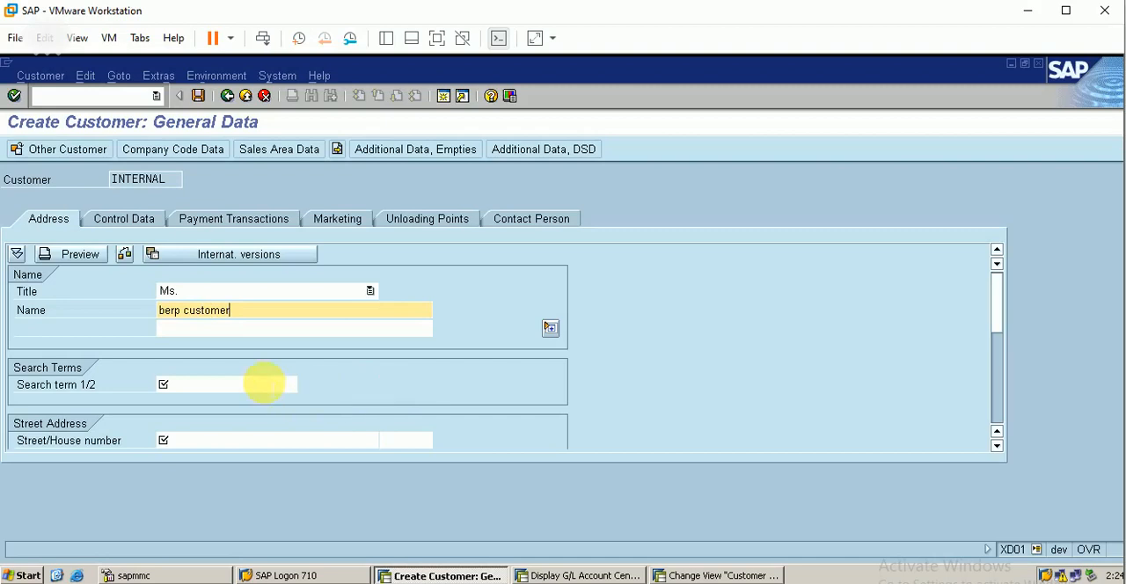
pyautogui.click(264, 385)
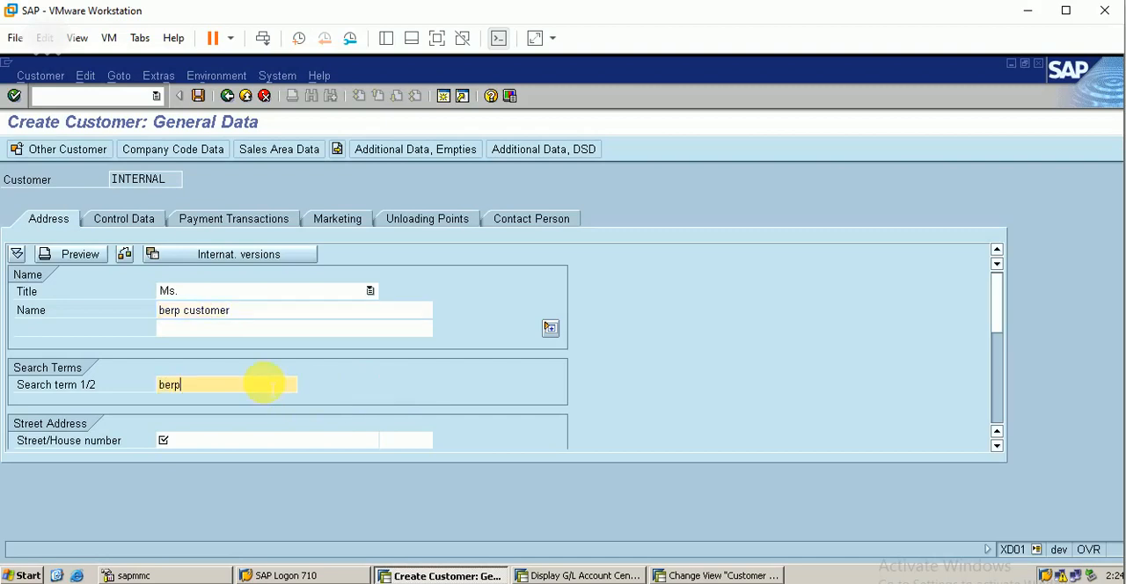
# Step: Complete the customer's street address with a street entry, country in and region 22
pyautogui.click(213, 440)
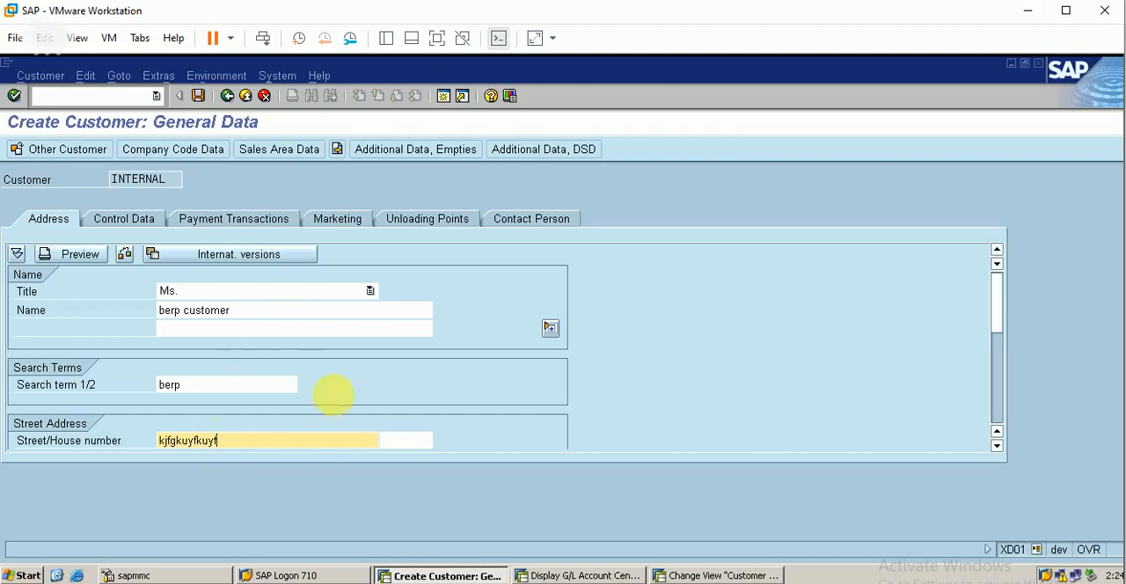
pyautogui.press('Return')
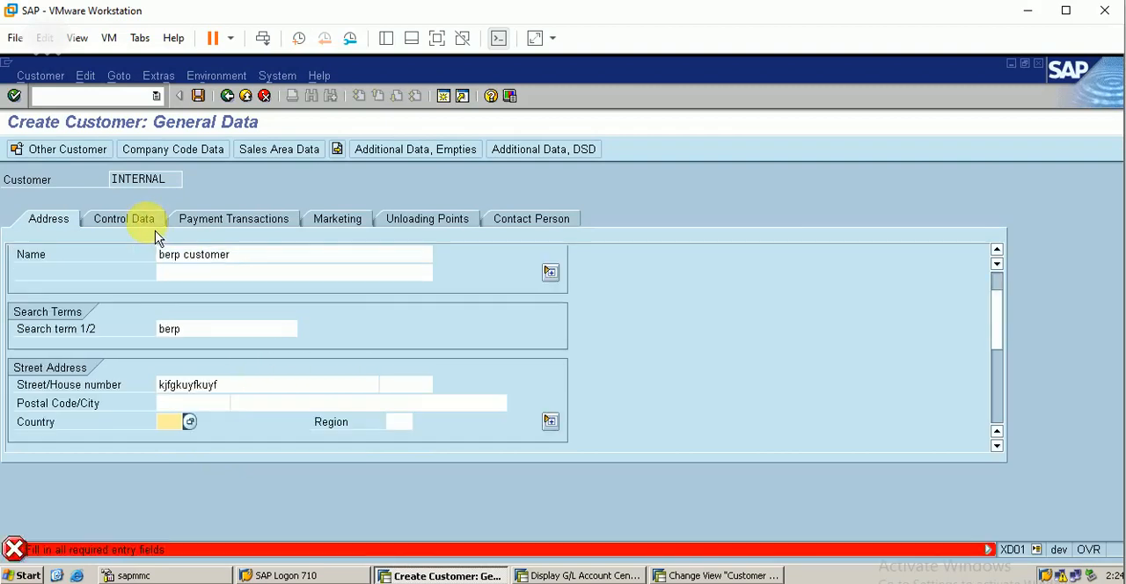
pyautogui.write('in')
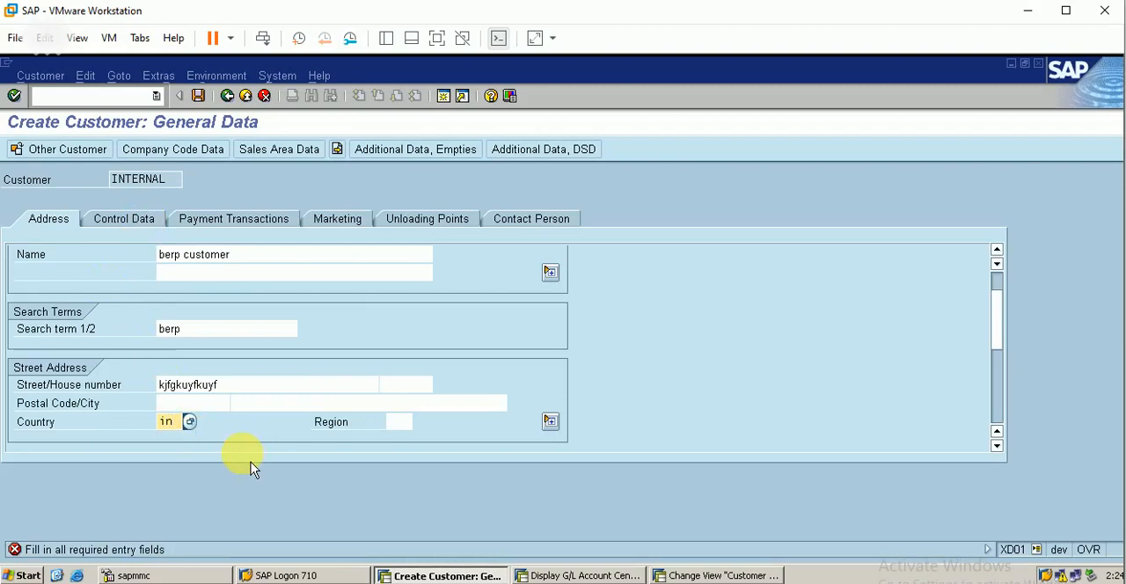
pyautogui.press('Tab')
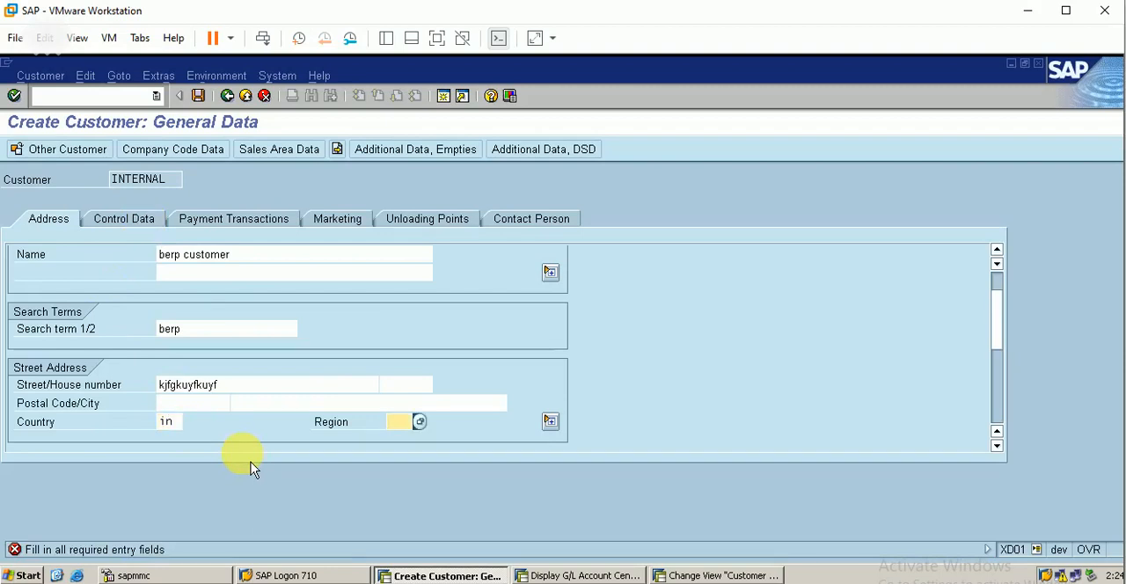
pyautogui.write('22')
pyautogui.press('Return')
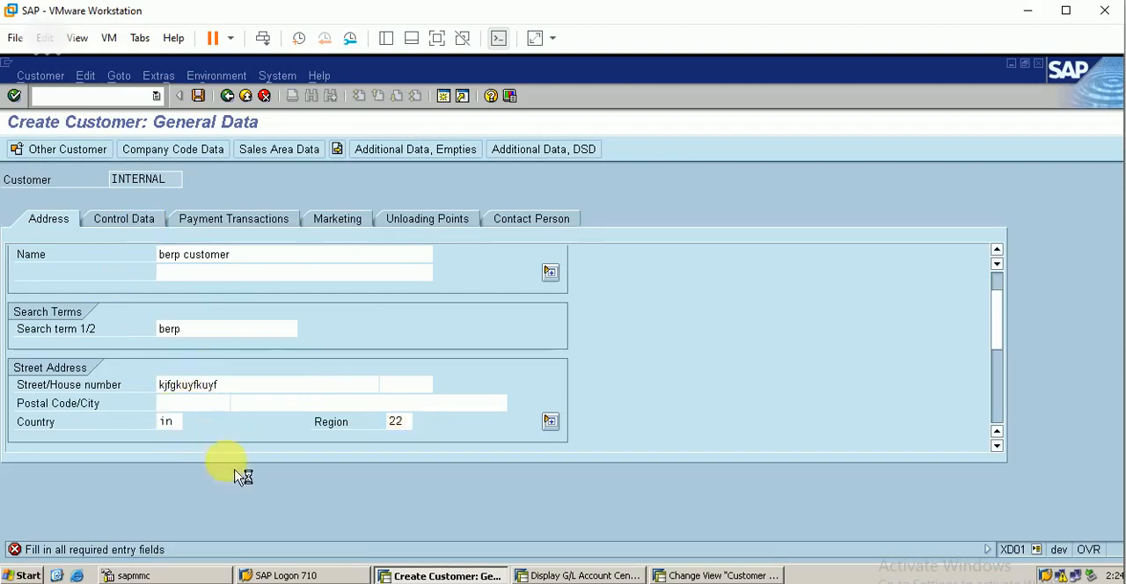
# Step: Look up the cust. recon G/L account and set 10005 as reconciliation account in the customer's company code data
pyautogui.click(127, 222)
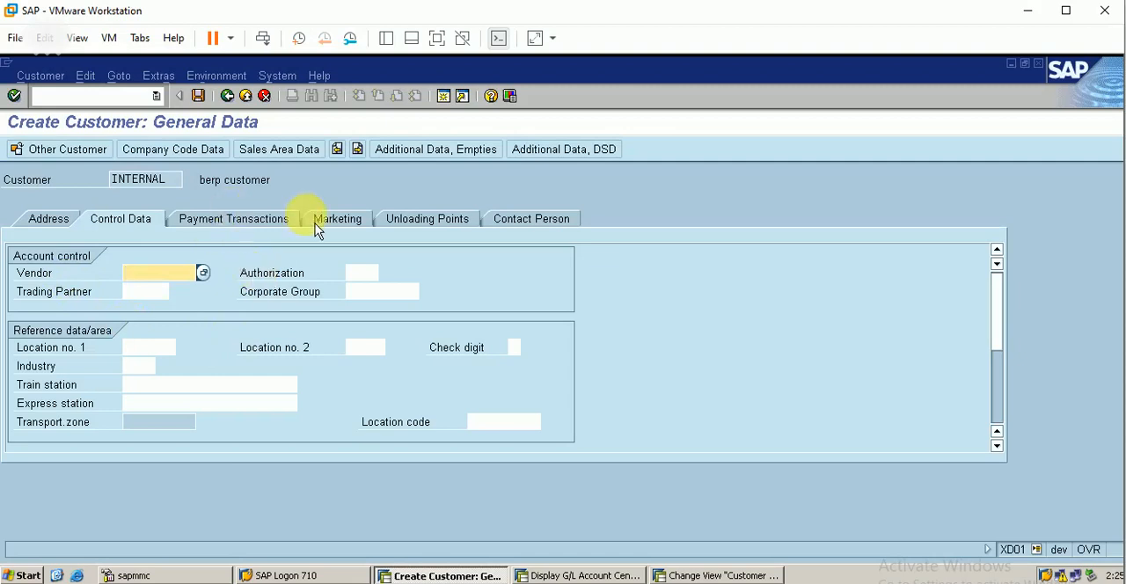
pyautogui.click(202, 150)
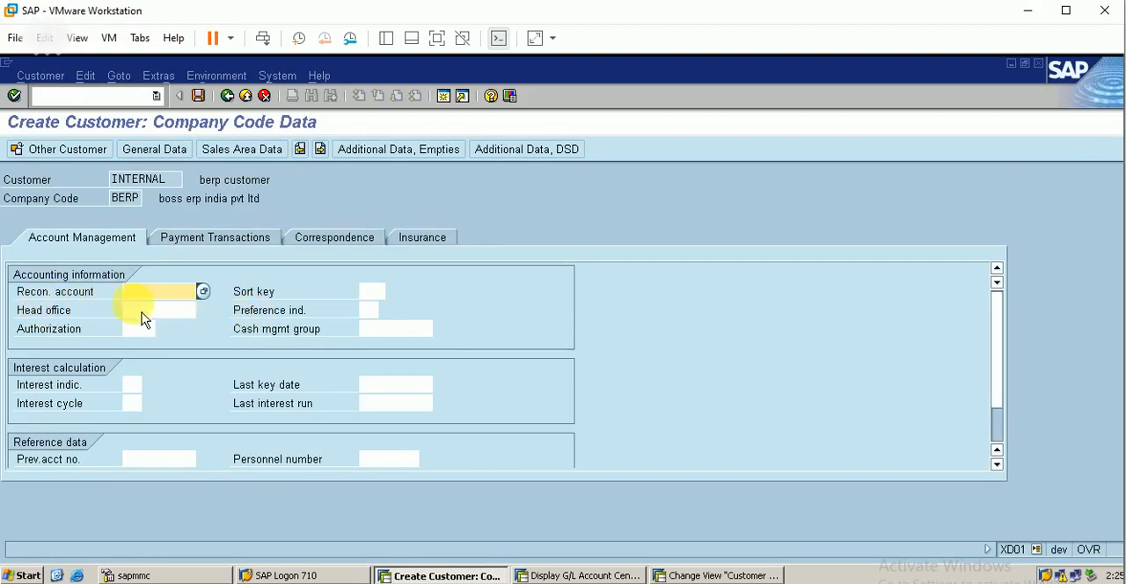
pyautogui.click(564, 575)
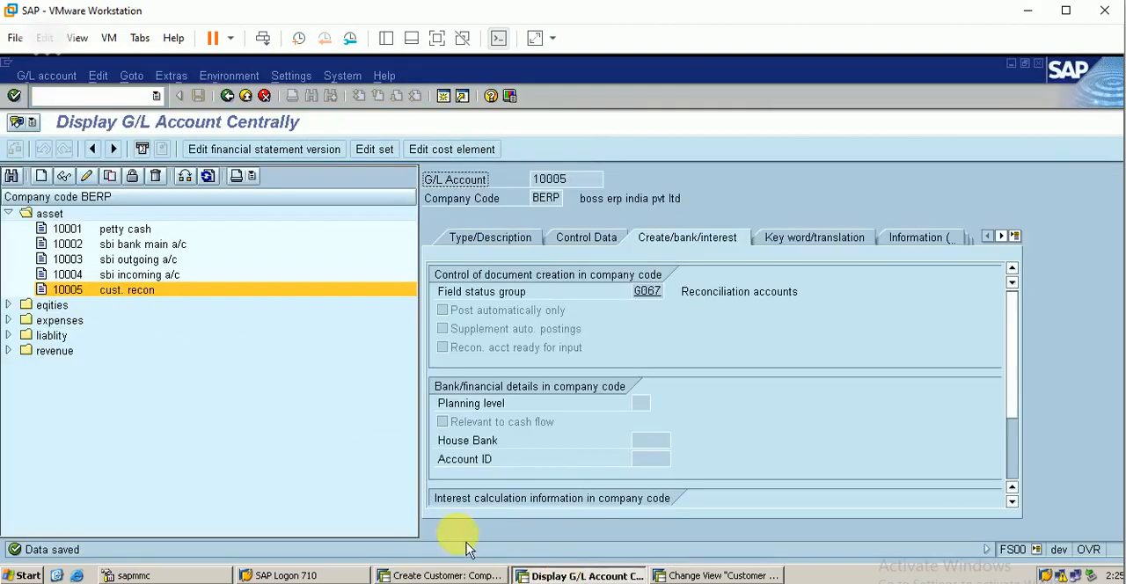
pyautogui.click(446, 575)
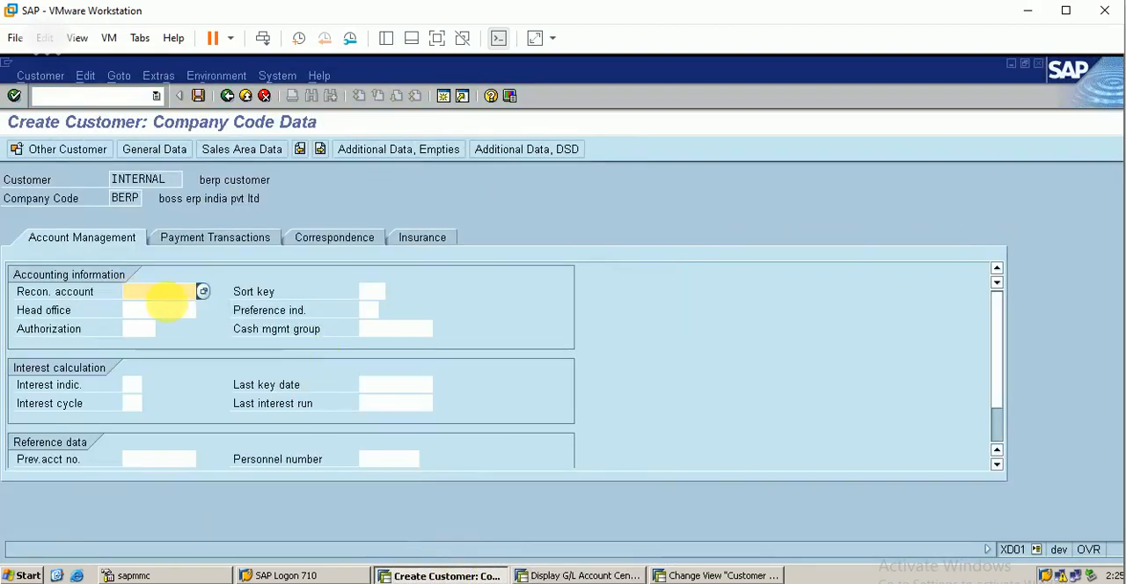
pyautogui.write('1000')
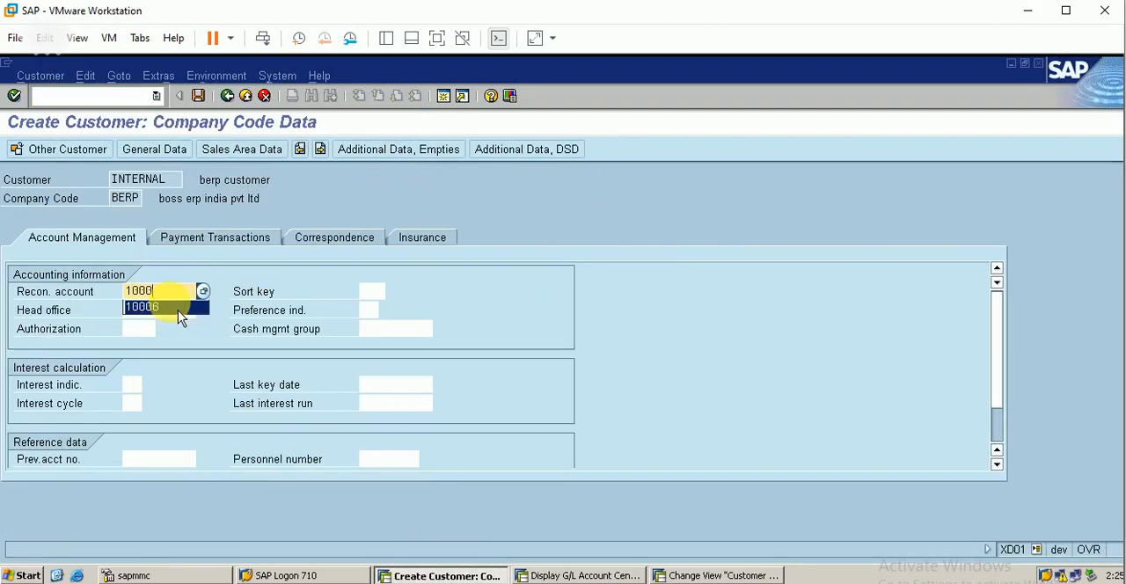
pyautogui.write('5')
# Step: Set the customer's sort key to 001 and the cash management group to A1 (Domestic payments)
pyautogui.click(372, 292)
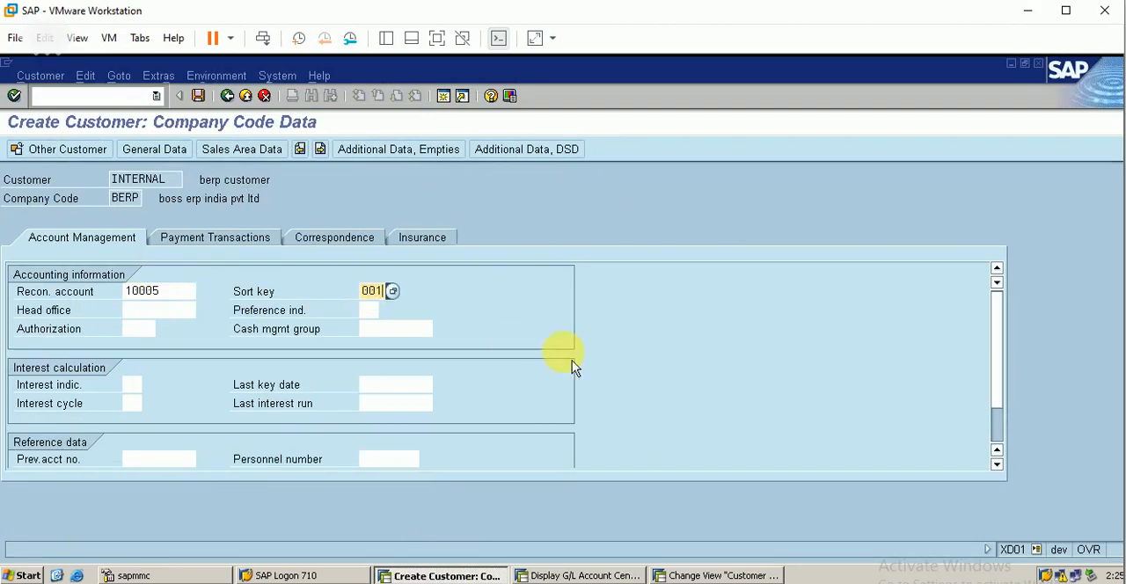
pyautogui.click(395, 328)
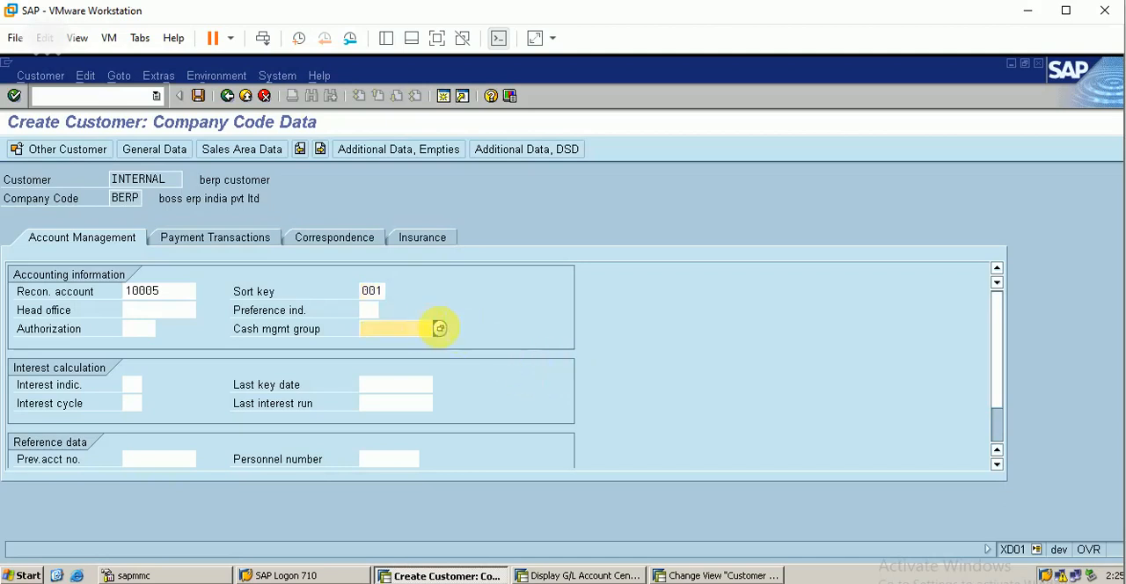
pyautogui.click(440, 328)
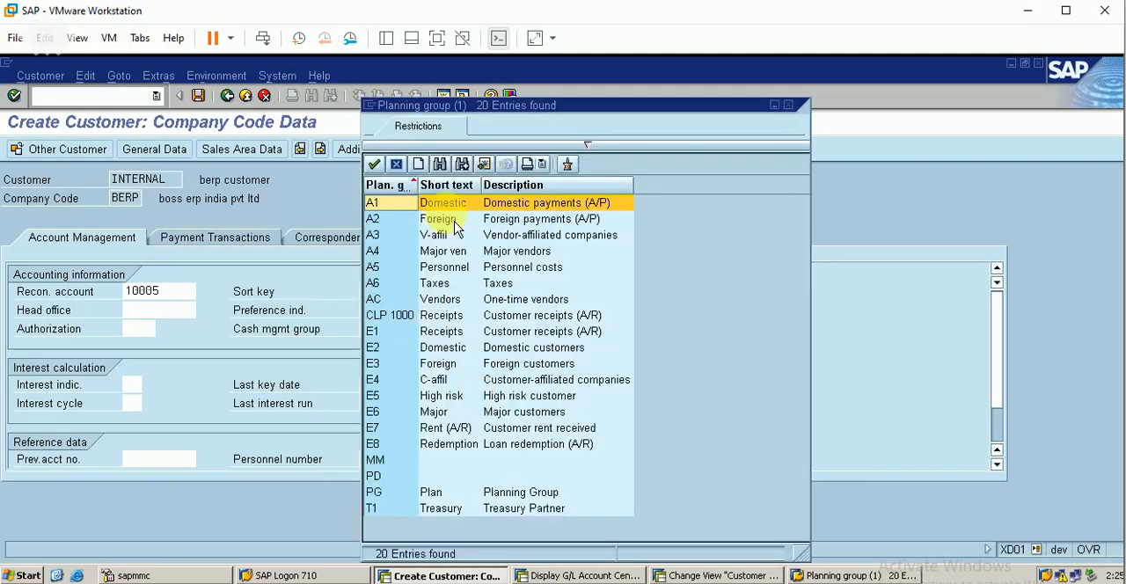
pyautogui.doubleClick(443, 203)
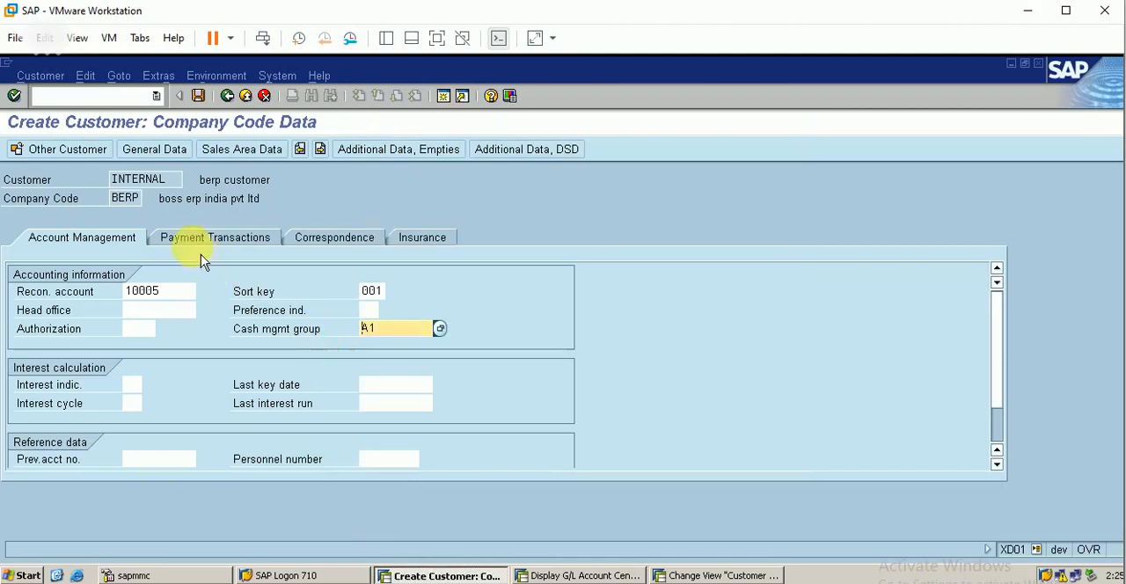
# Step: Review the customer's payment transactions, the sales area data for division BA and the account management fields
pyautogui.click(244, 249)
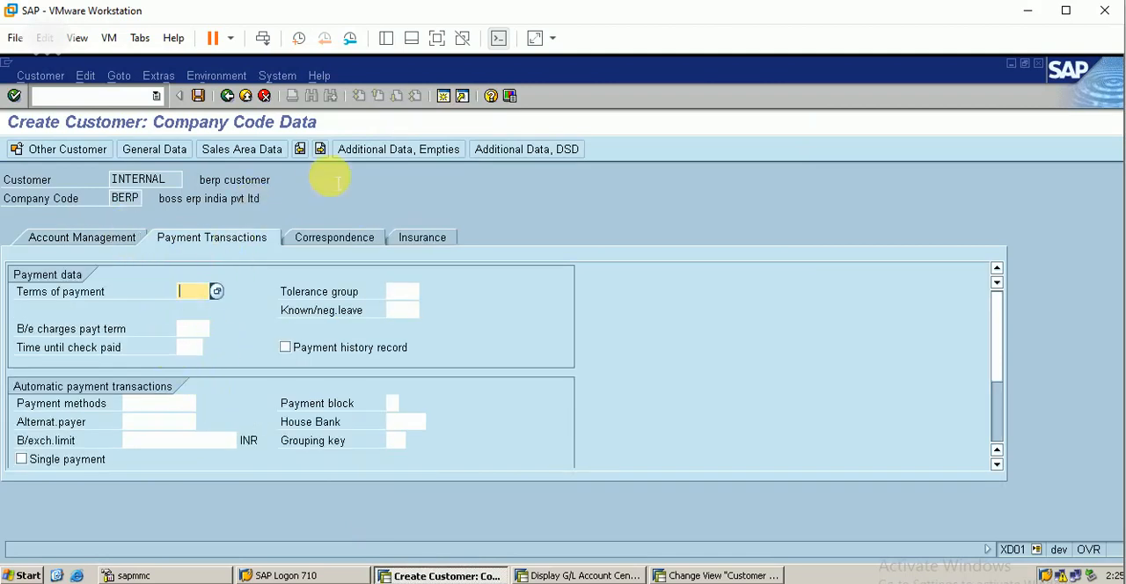
pyautogui.click(257, 153)
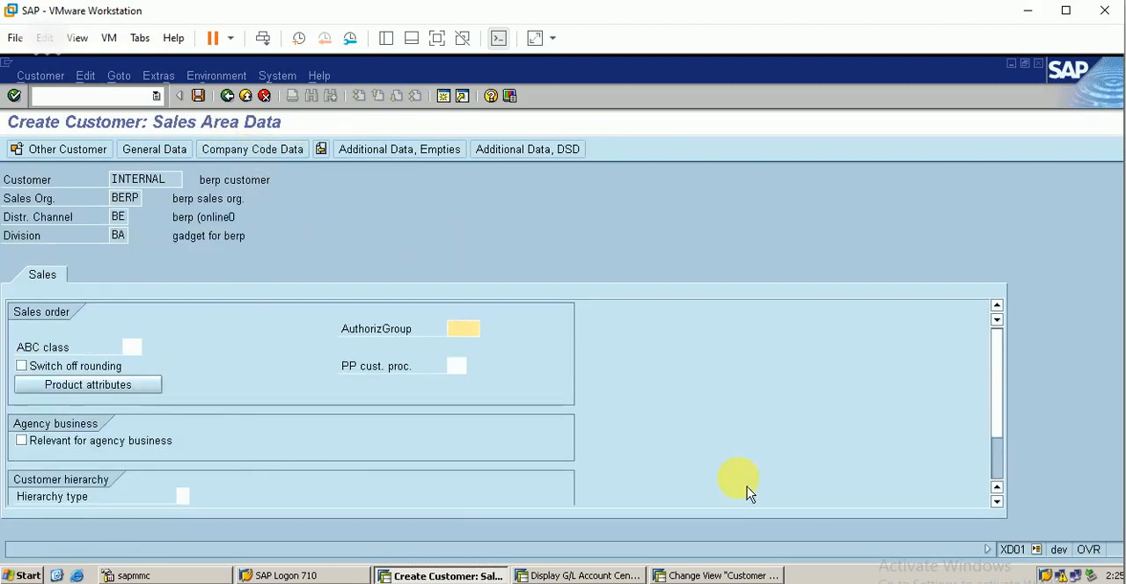
pyautogui.click(1004, 481)
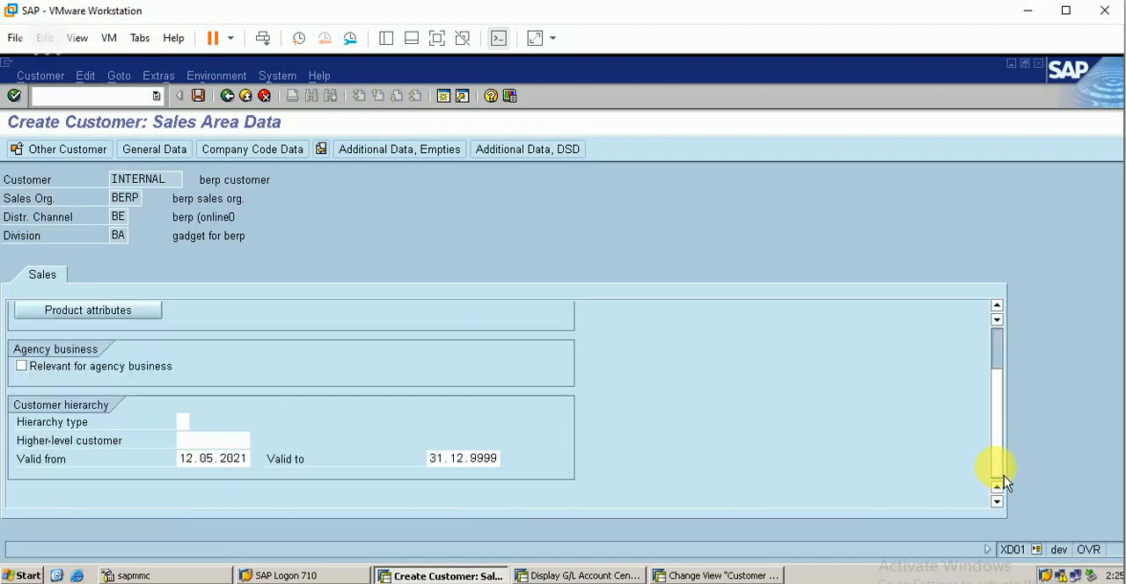
pyautogui.click(1006, 345)
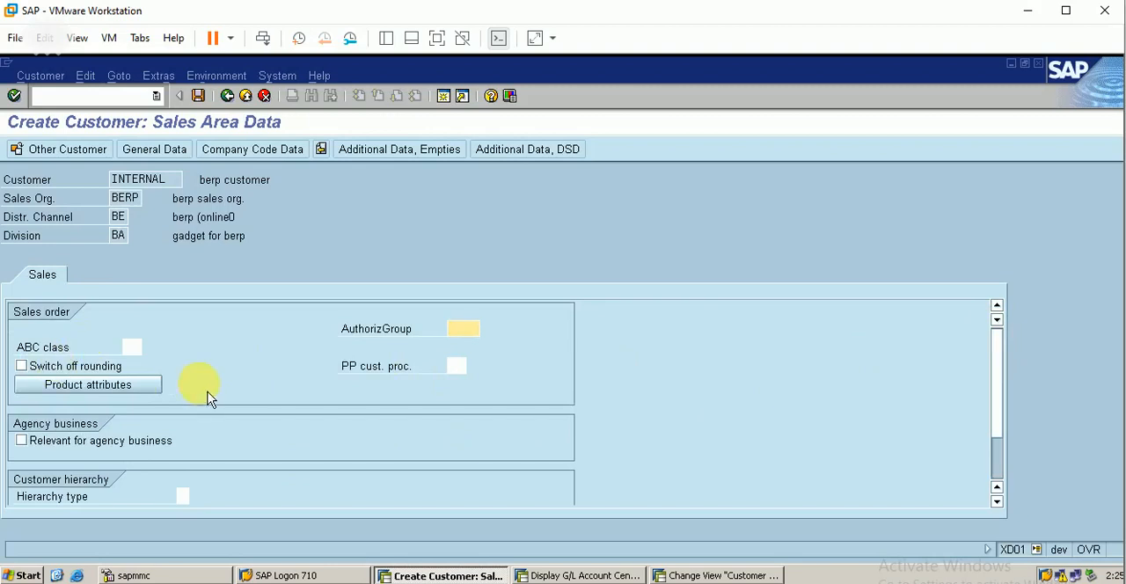
pyautogui.click(273, 157)
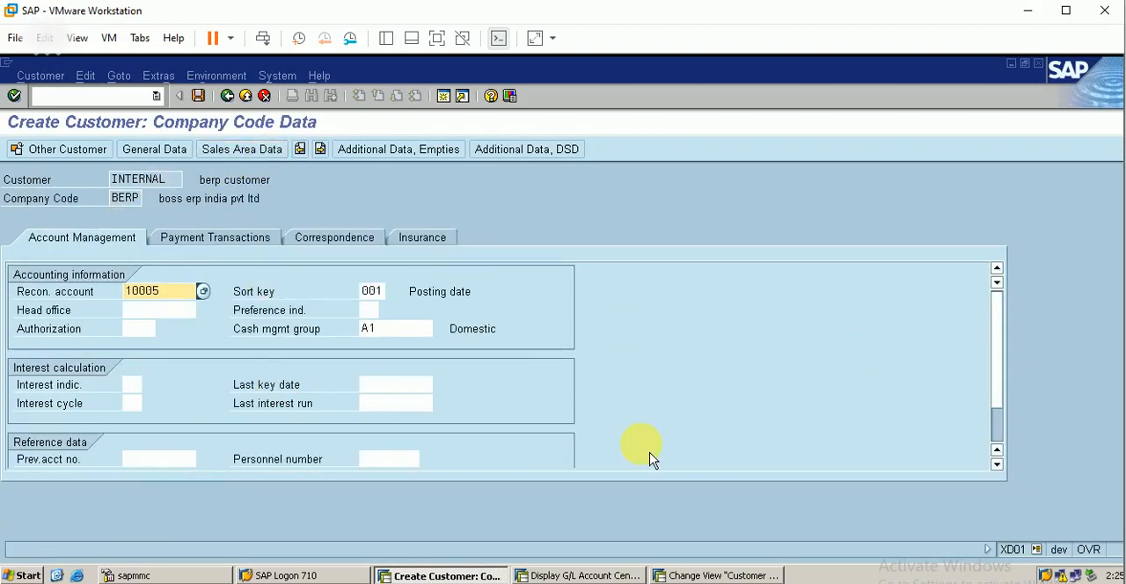
pyautogui.click(998, 440)
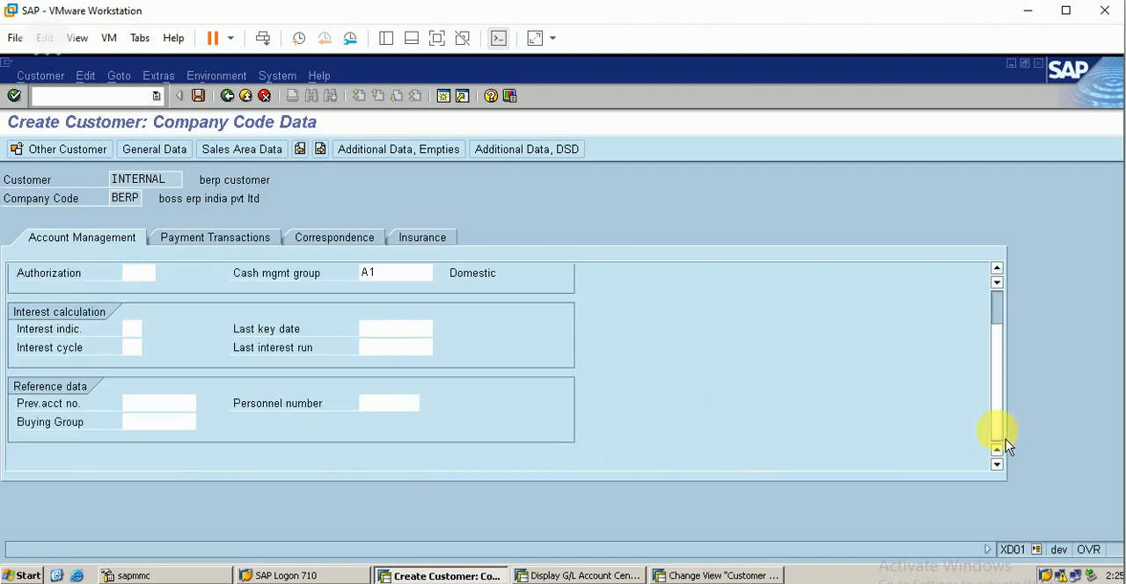
pyautogui.click(998, 307)
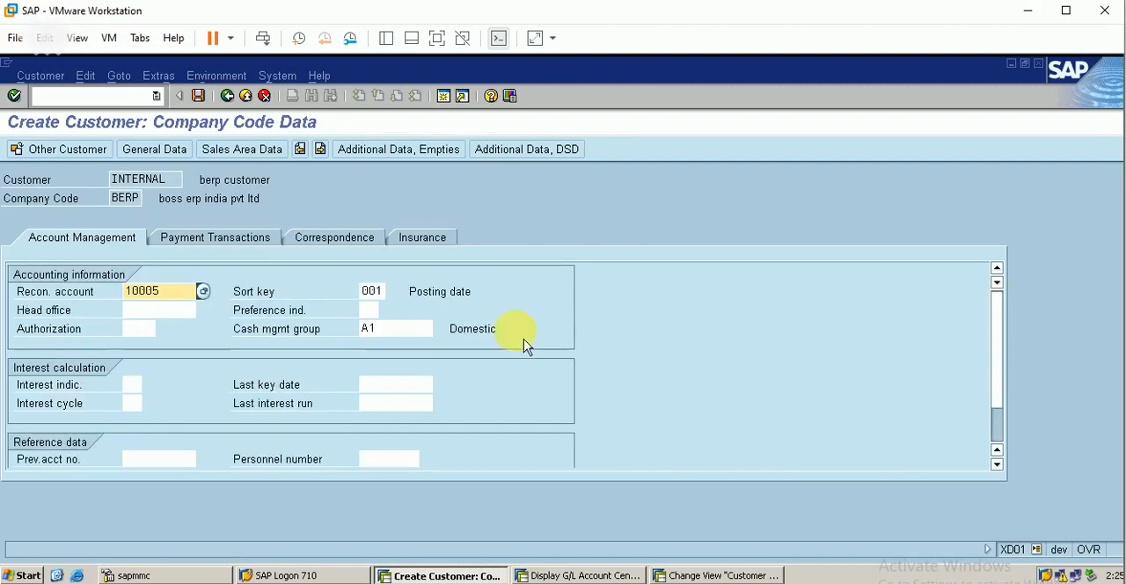
# Step: Check the general control data down to the tax information and save the new customer
pyautogui.click(159, 155)
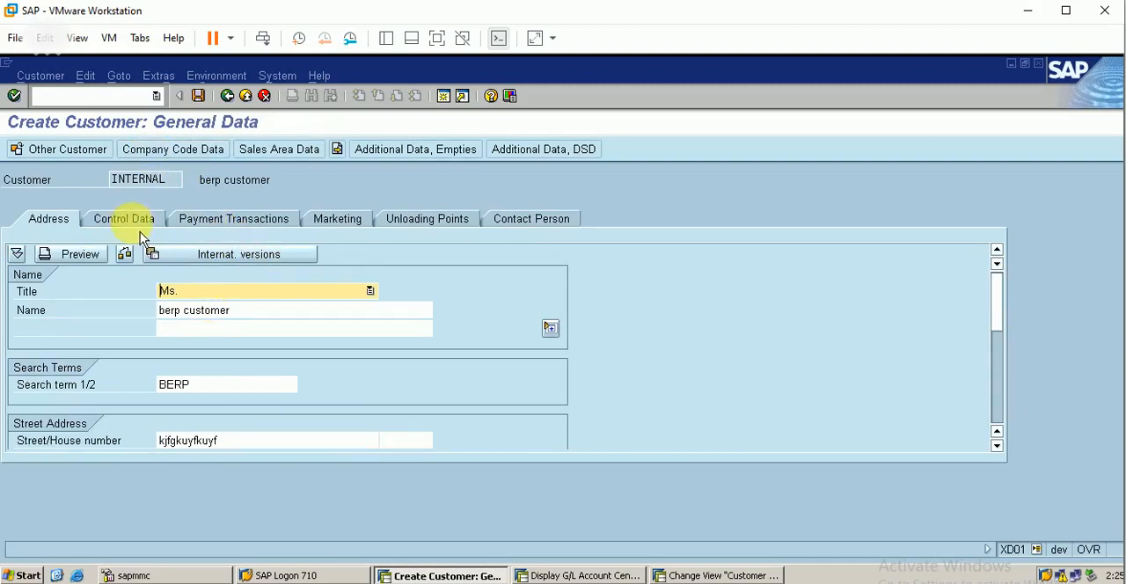
pyautogui.click(127, 221)
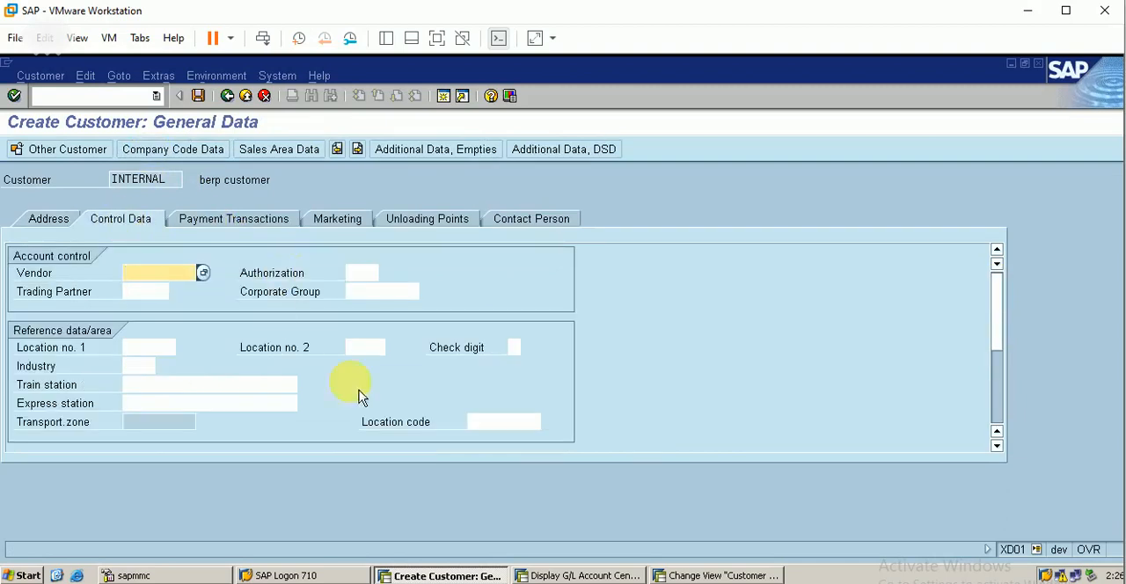
pyautogui.click(1000, 423)
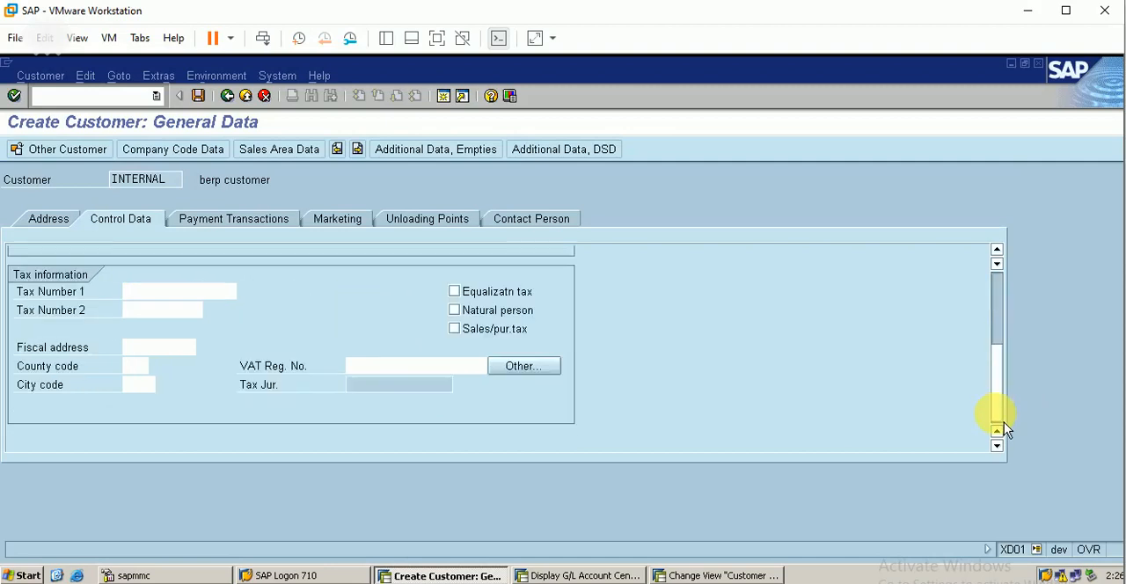
pyautogui.click(199, 96)
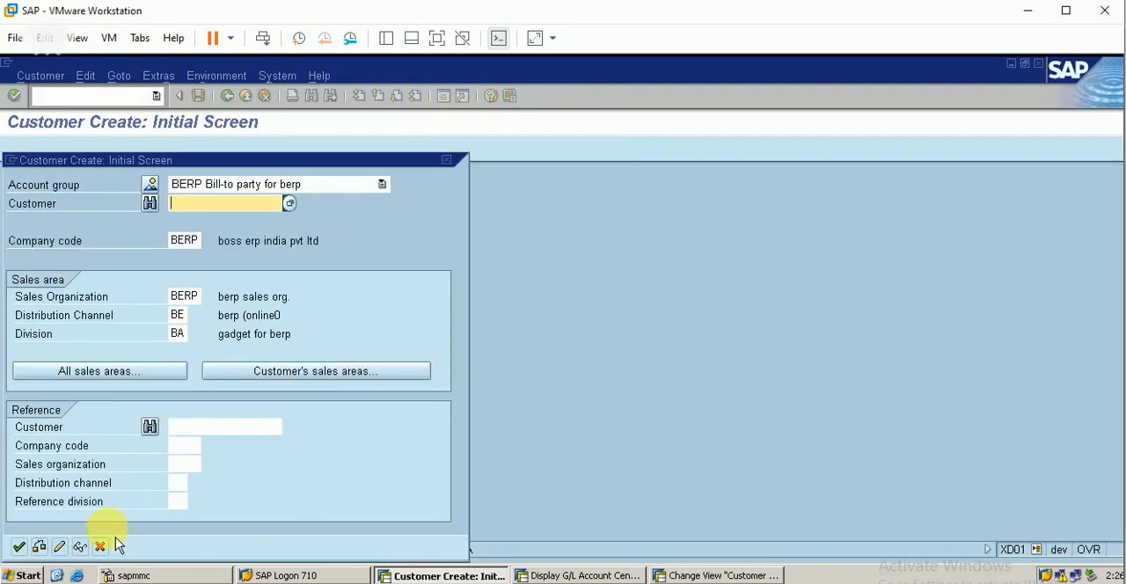
# Step: Leave customer creation, open the berp customer with XD02 and review its address, control data and payment transactions
pyautogui.click(102, 546)
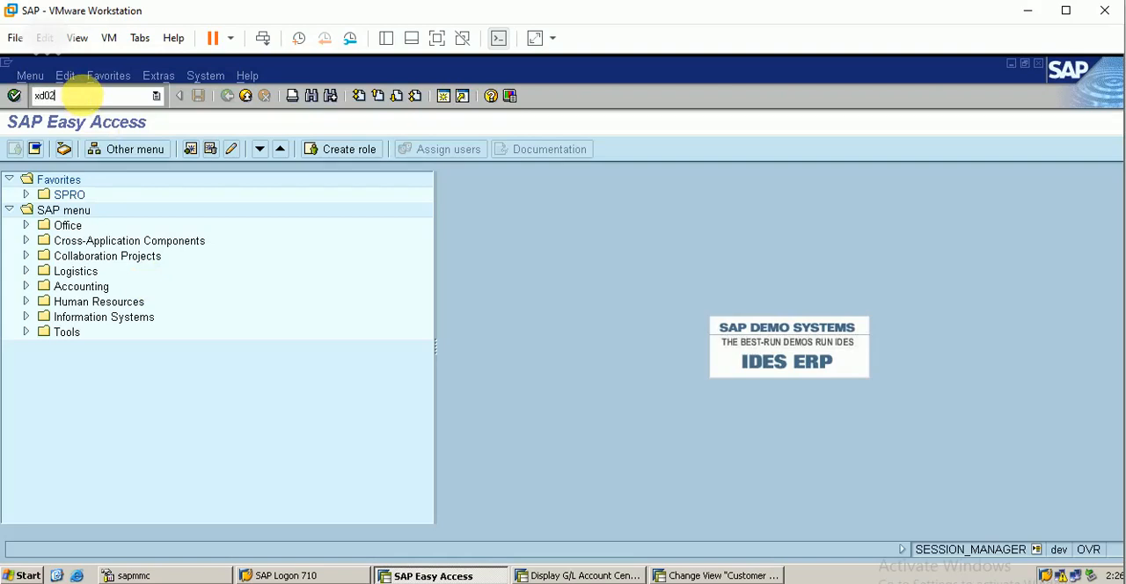
pyautogui.press('Return')
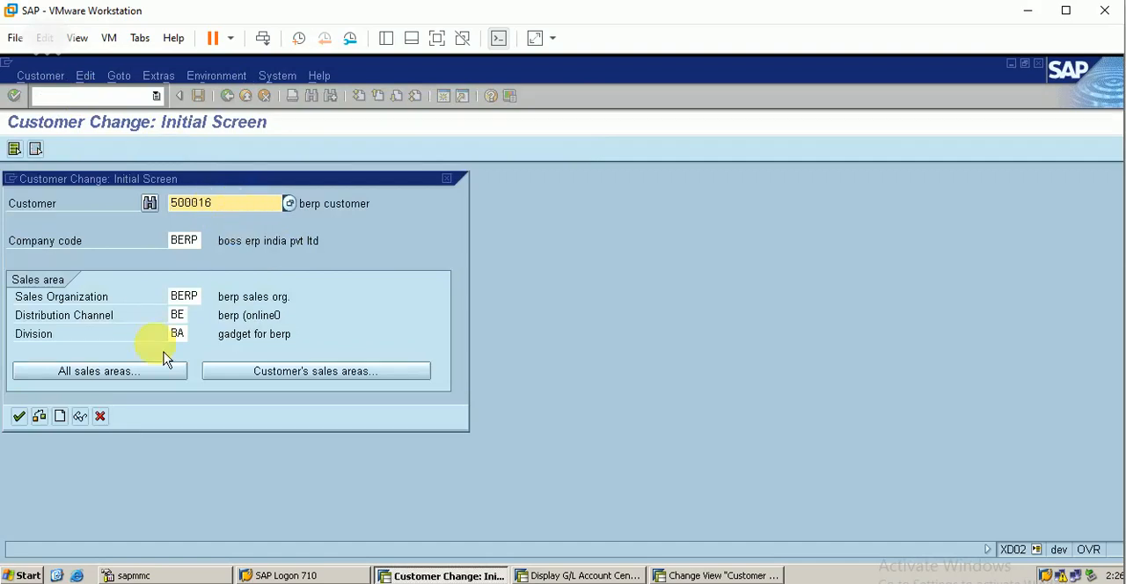
pyautogui.press('Return')
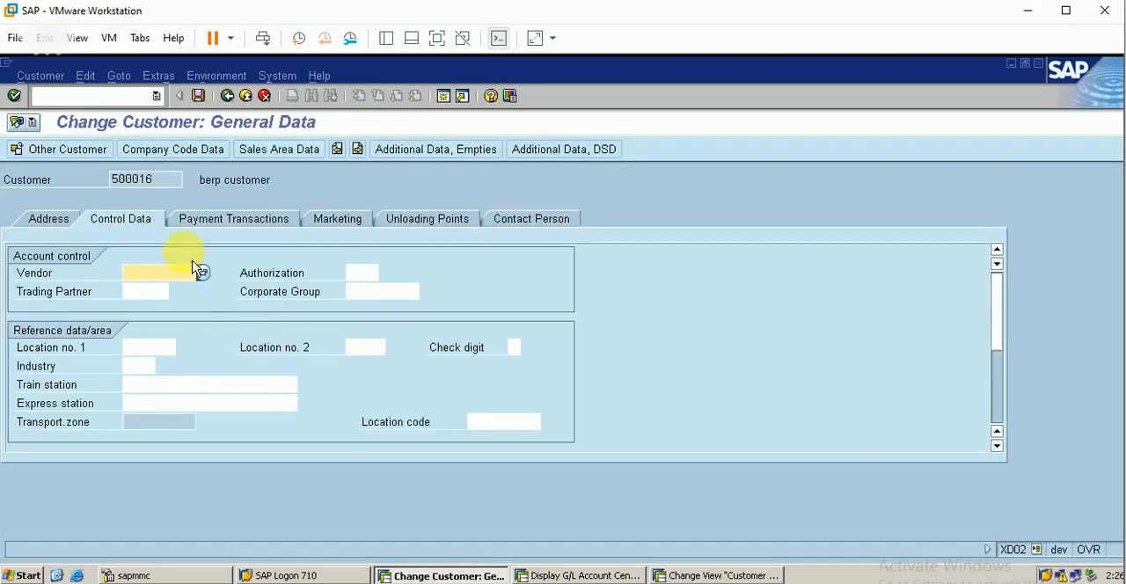
pyautogui.click(49, 220)
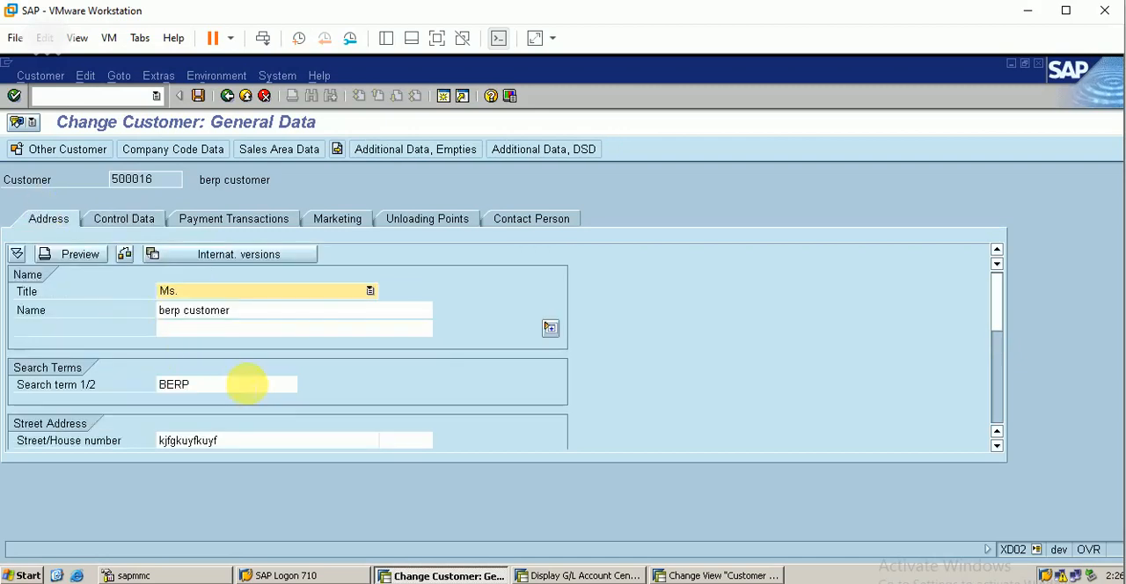
pyautogui.click(154, 238)
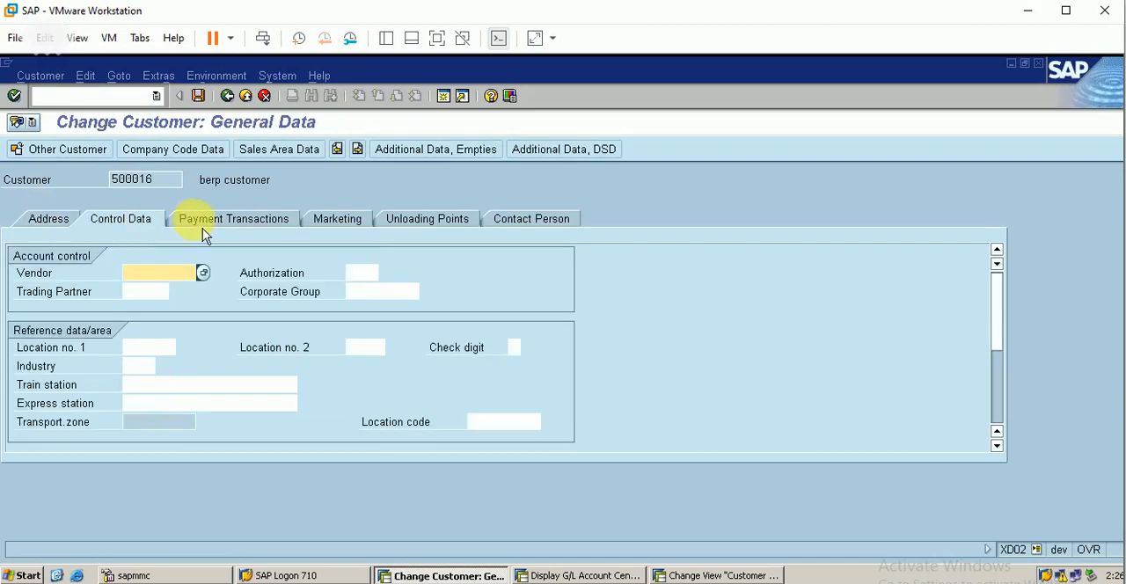
pyautogui.click(210, 229)
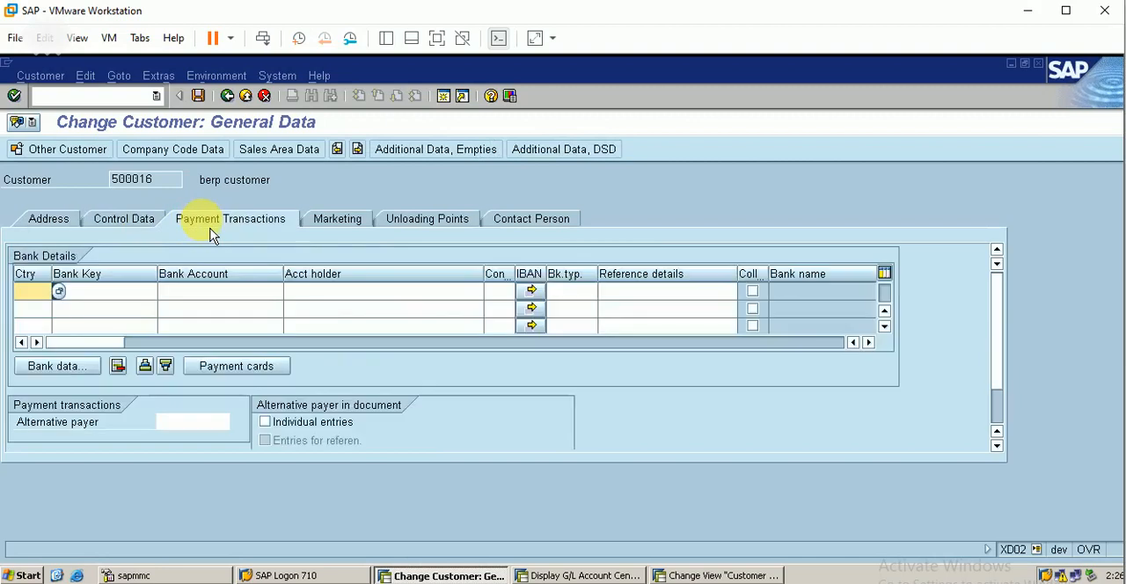
# Step: Review the customer's company code data and sales area data, save the customer, and recheck the sales area data
pyautogui.click(186, 151)
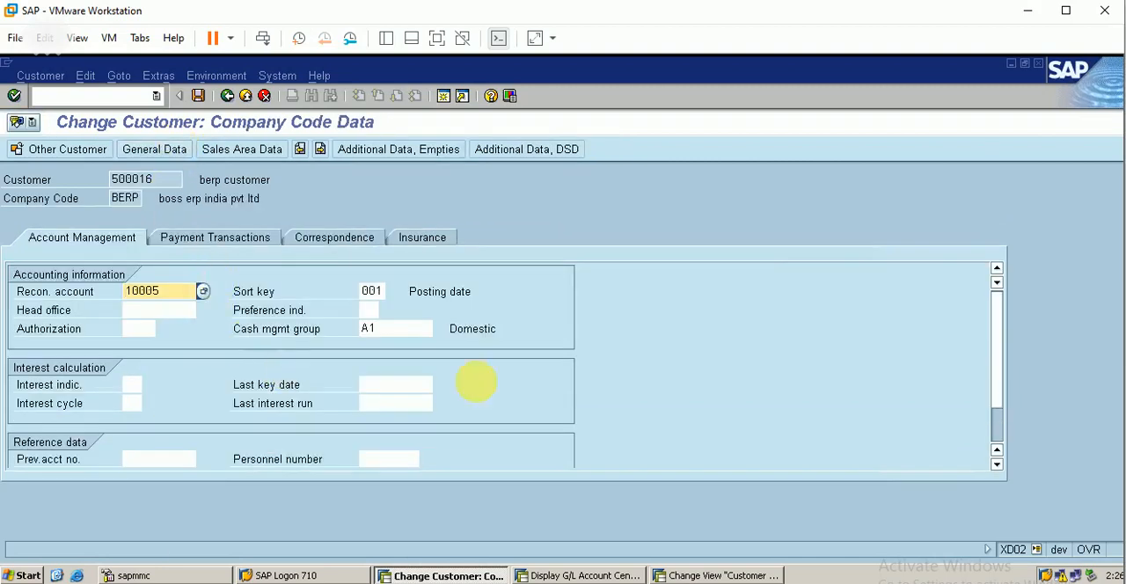
pyautogui.click(225, 237)
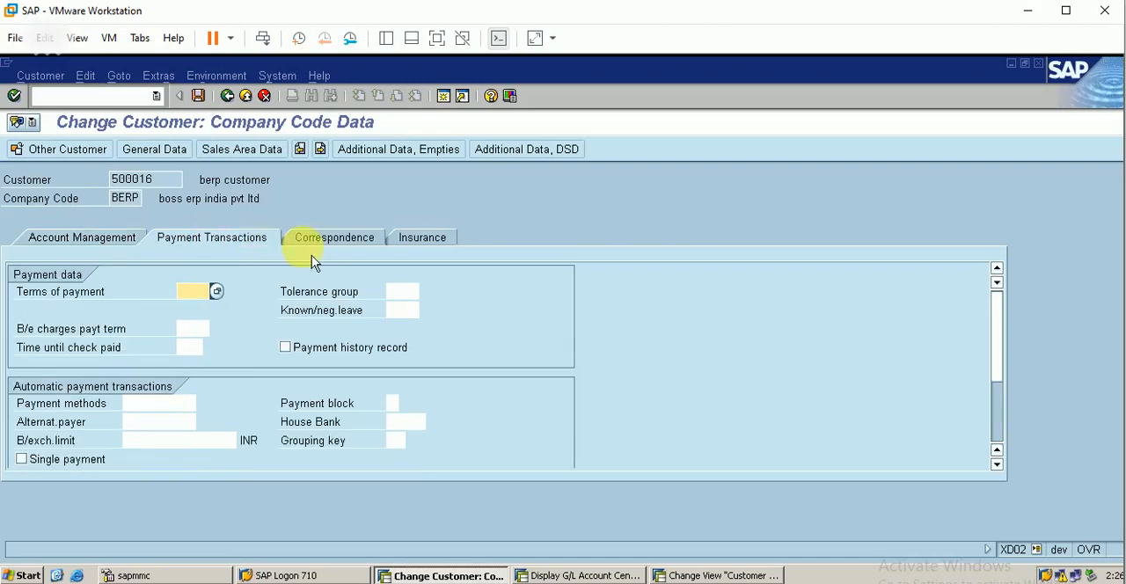
pyautogui.click(264, 150)
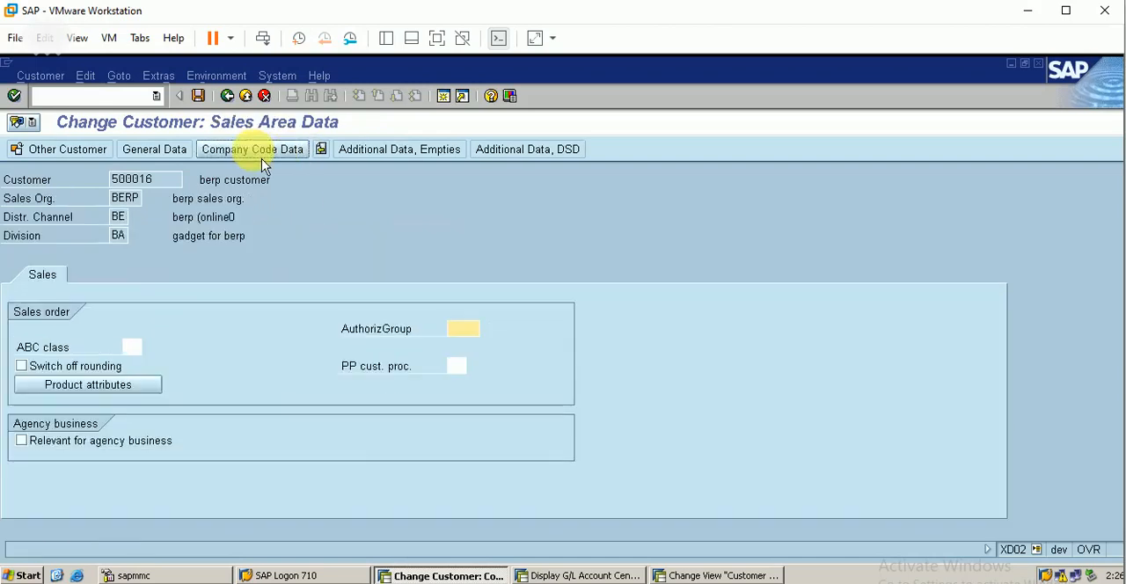
pyautogui.click(199, 96)
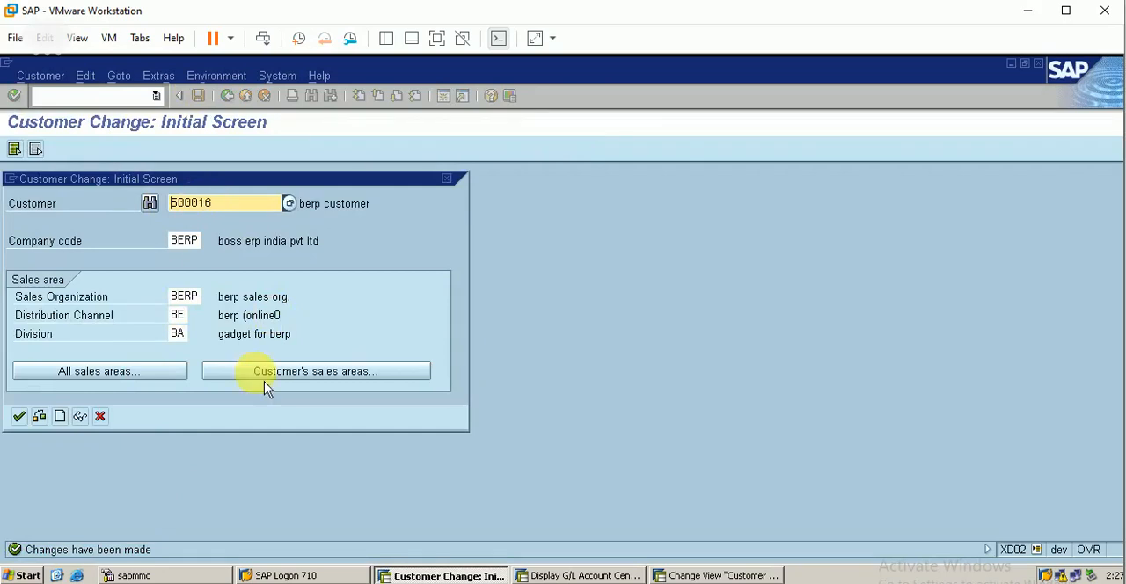
pyautogui.press('Return')
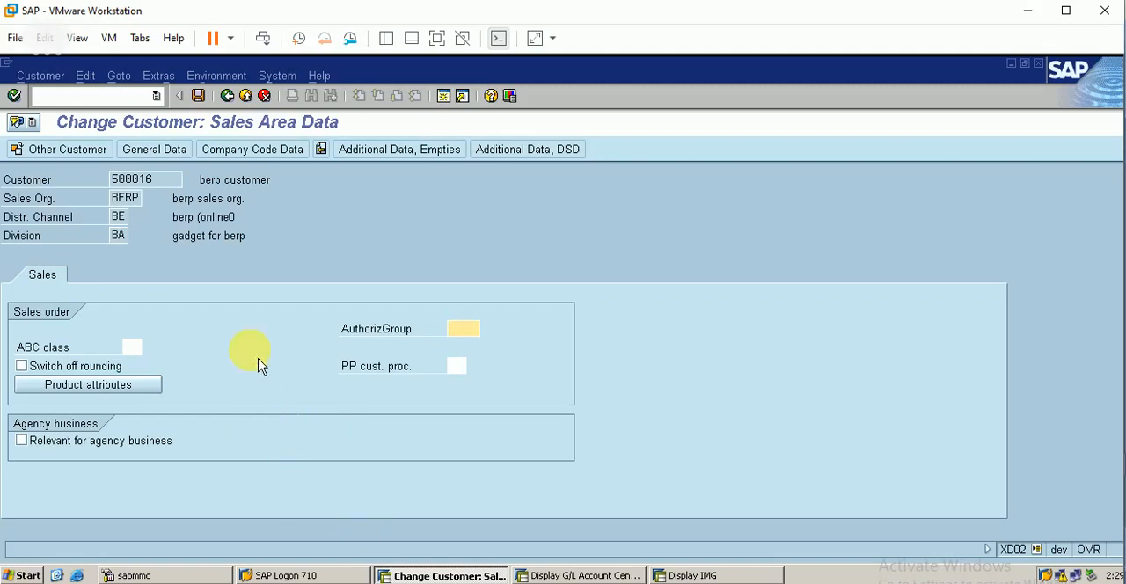
pyautogui.click(199, 95)
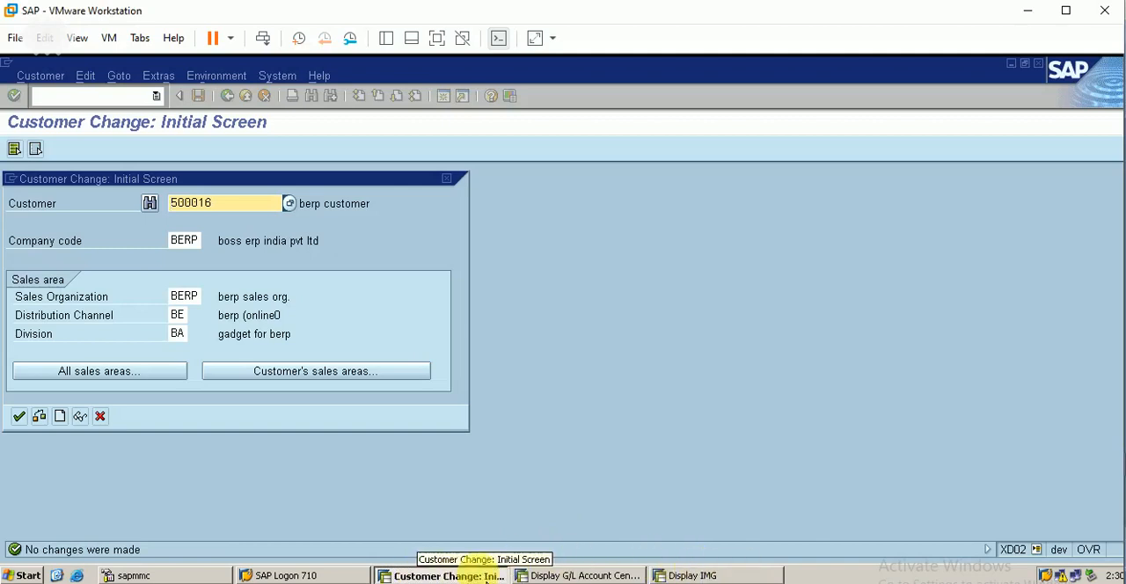
# Step: In the IMG, open partner determination for the customer master and locate account group BERP in the procedure assignment
pyautogui.click(689, 576)
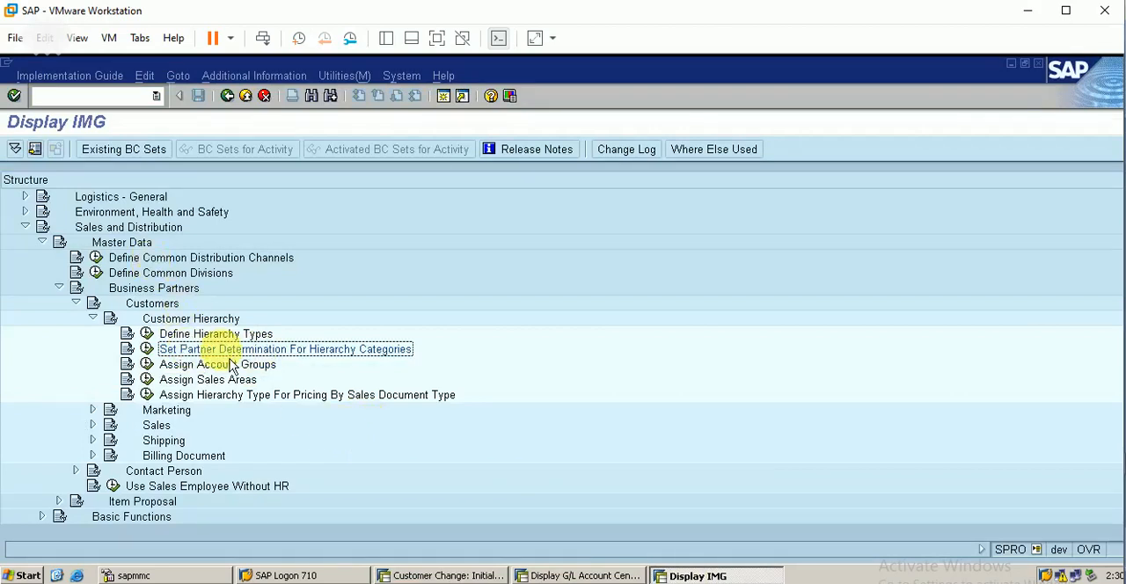
pyautogui.click(153, 352)
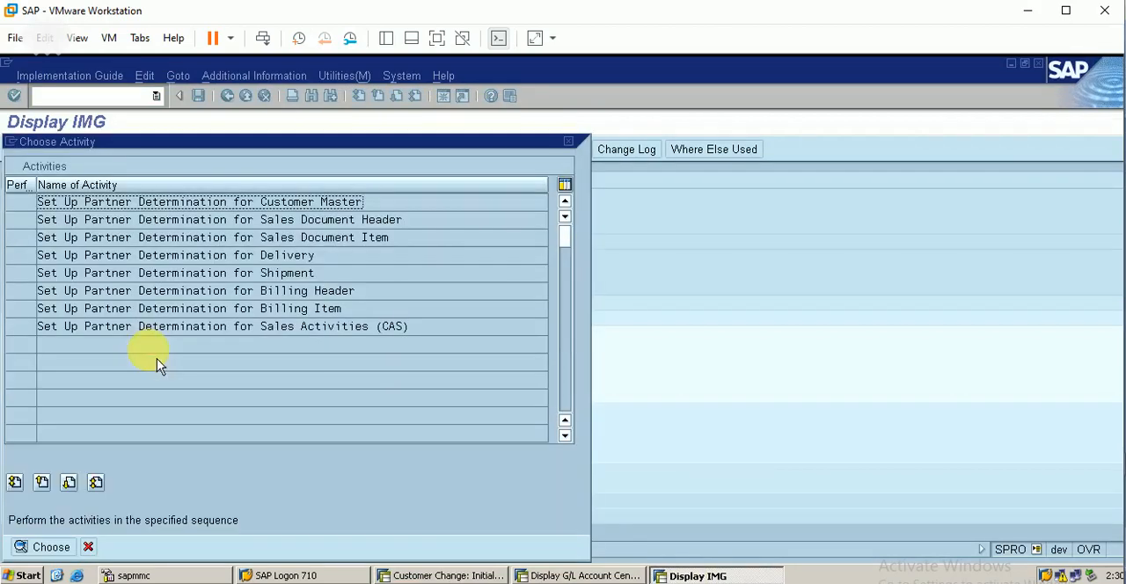
pyautogui.doubleClick(239, 204)
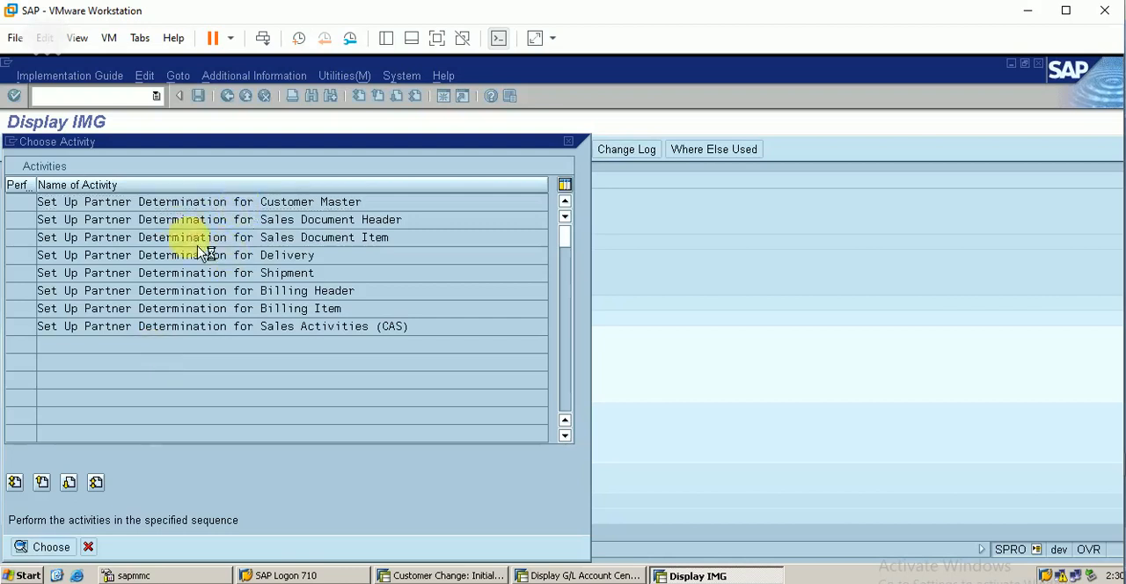
pyautogui.click(145, 256)
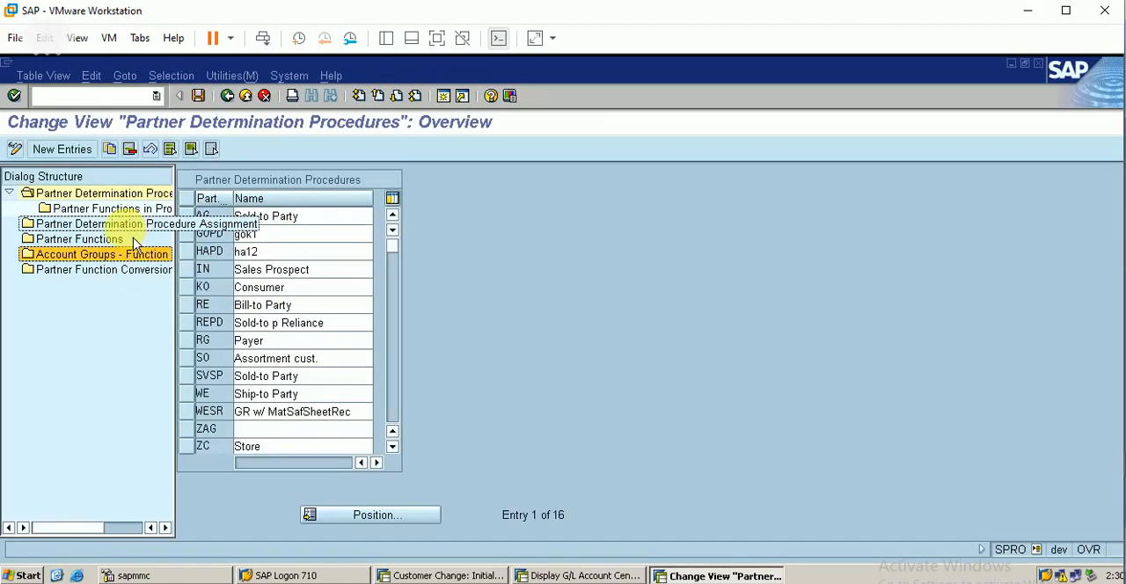
pyautogui.click(139, 234)
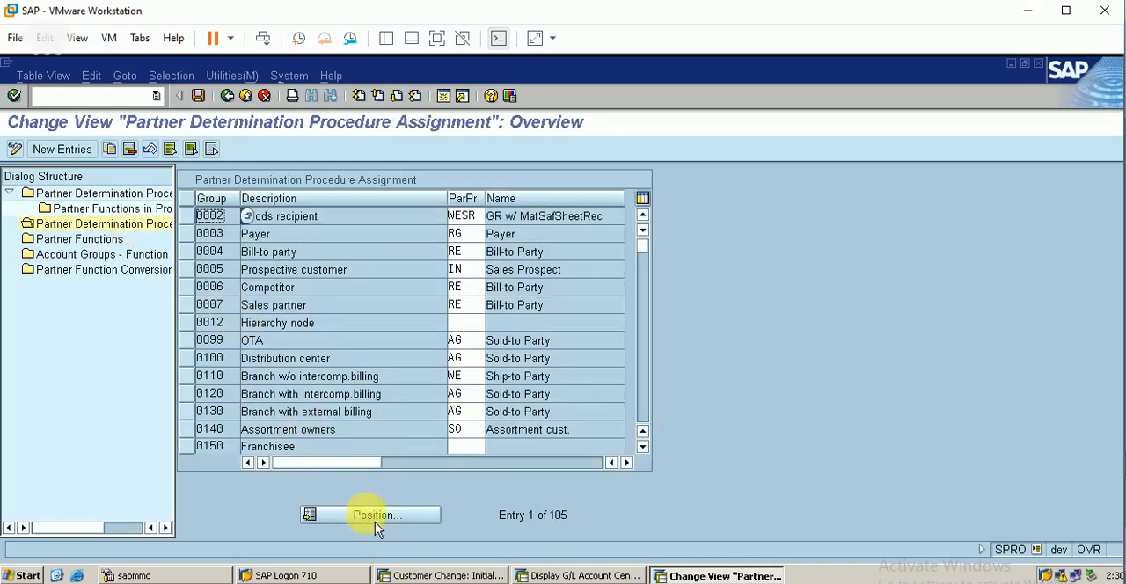
pyautogui.click(375, 519)
pyautogui.write('berp')
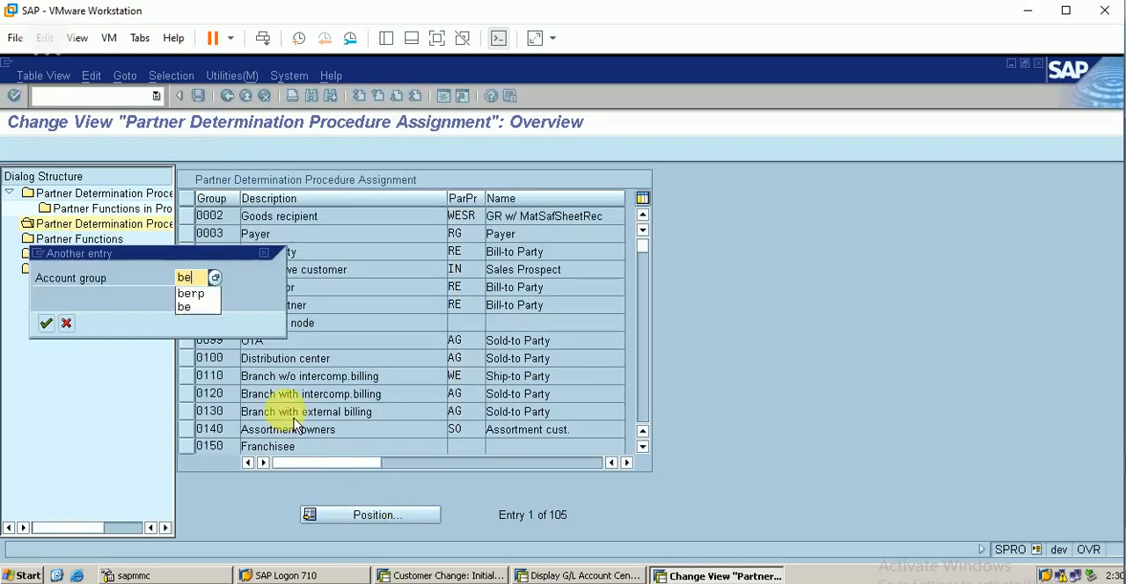
pyautogui.press('Return')
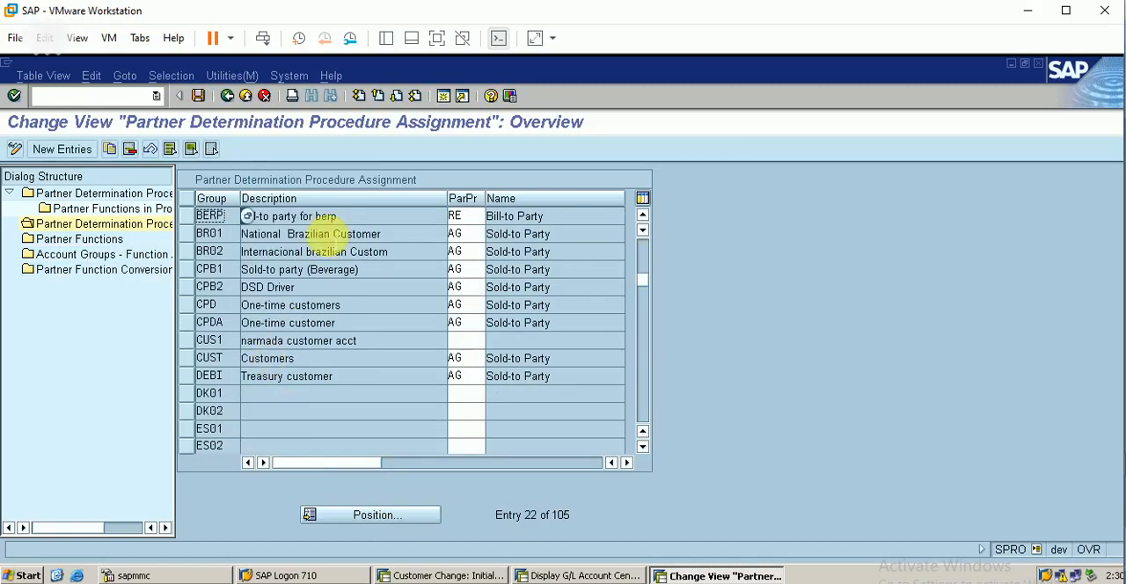
# Step: Assign partner determination procedure AG to account group BERP, save it under customizing request DEVK900057 and return to the IMG
pyautogui.click(465, 217)
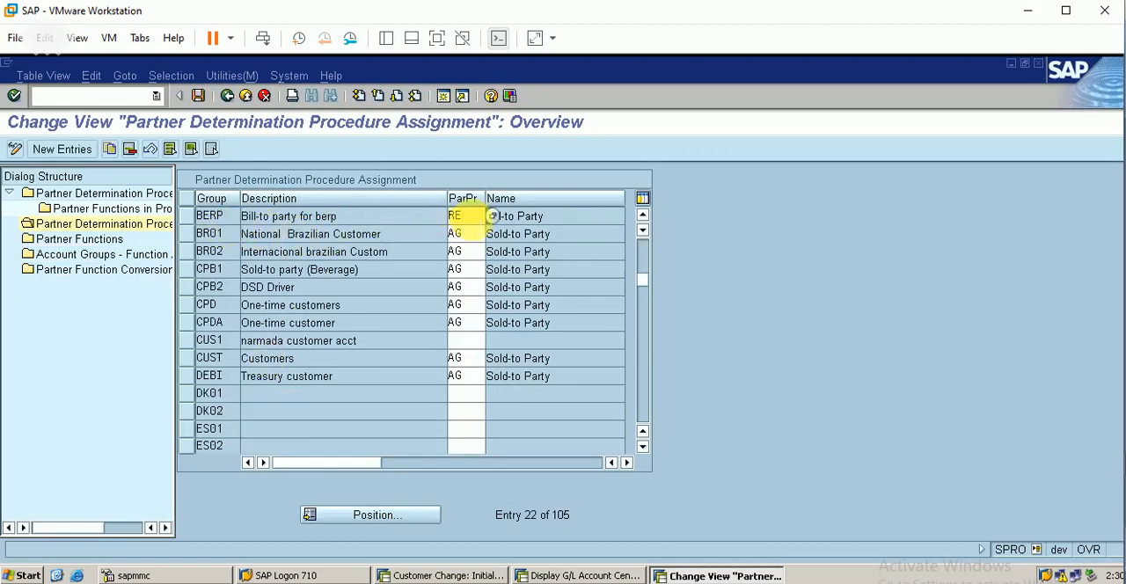
pyautogui.press('BackSpace')
pyautogui.press('BackSpace')
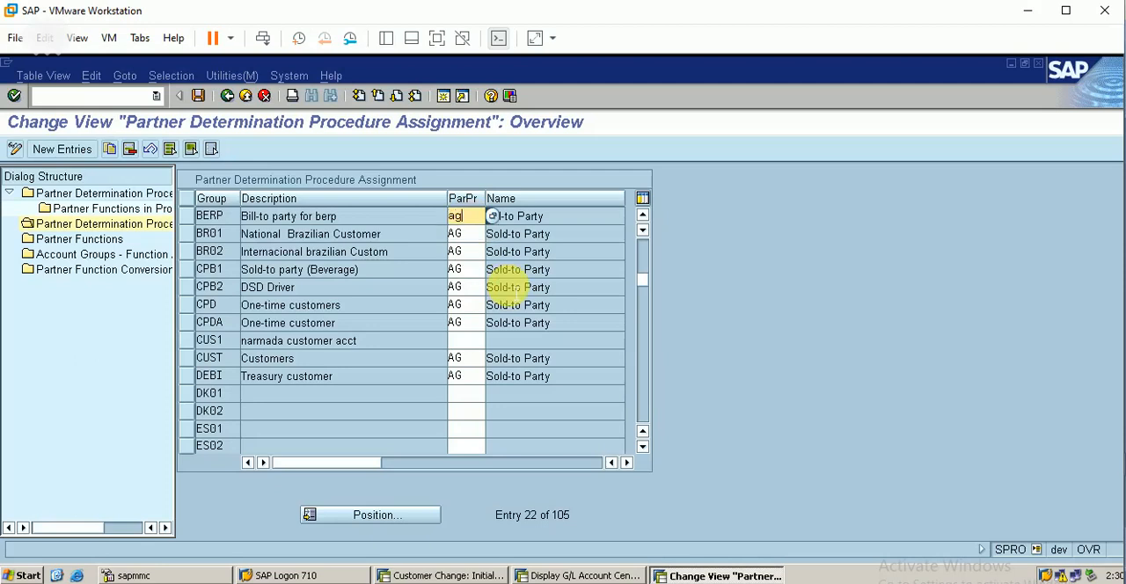
pyautogui.write('ag')
pyautogui.press('Return')
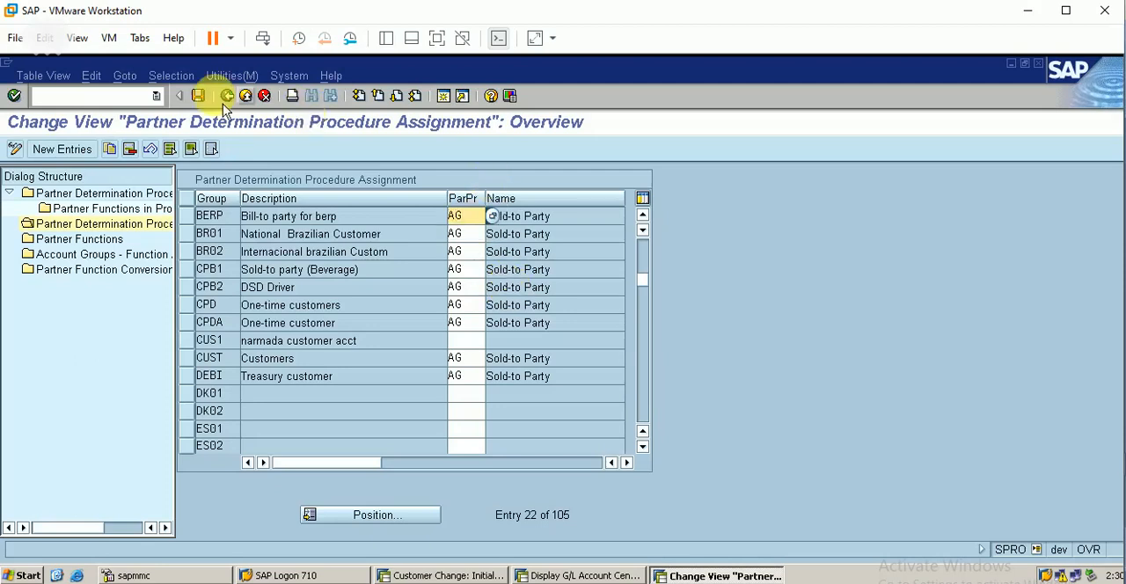
pyautogui.click(199, 97)
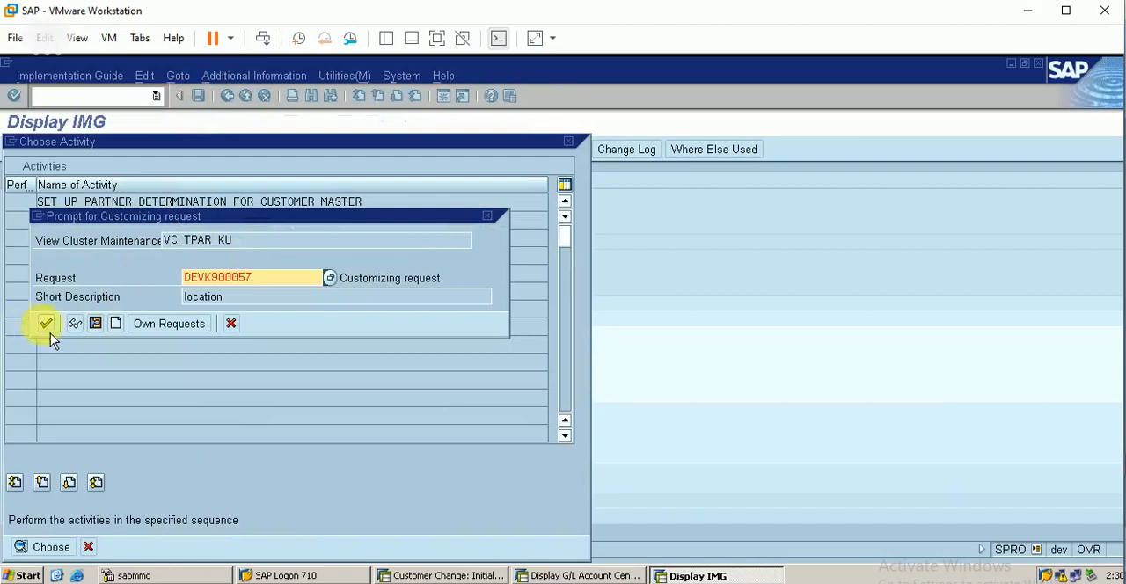
pyautogui.click(50, 327)
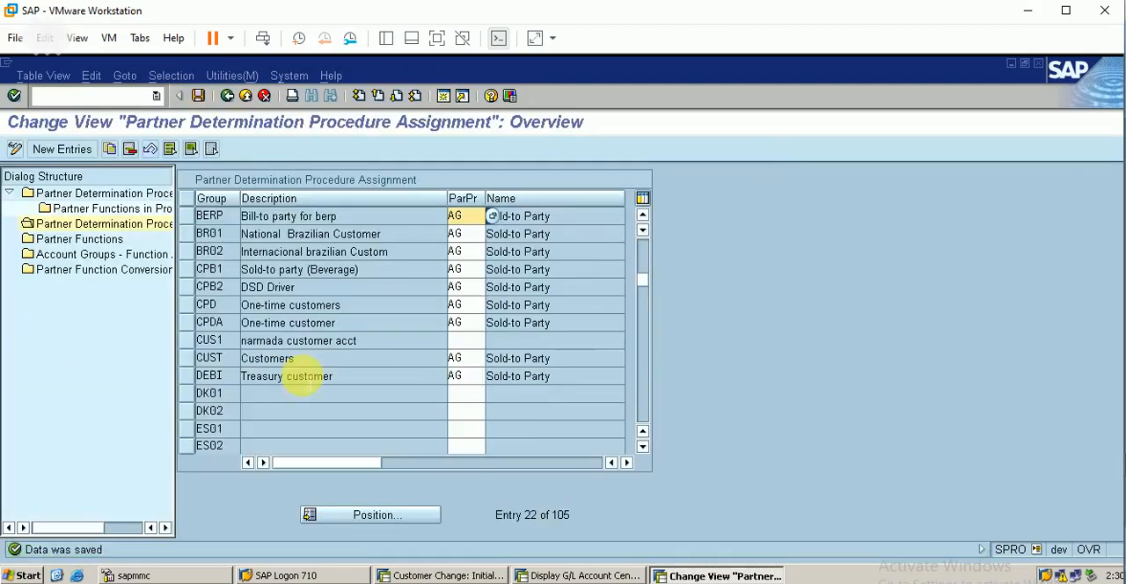
pyautogui.click(228, 96)
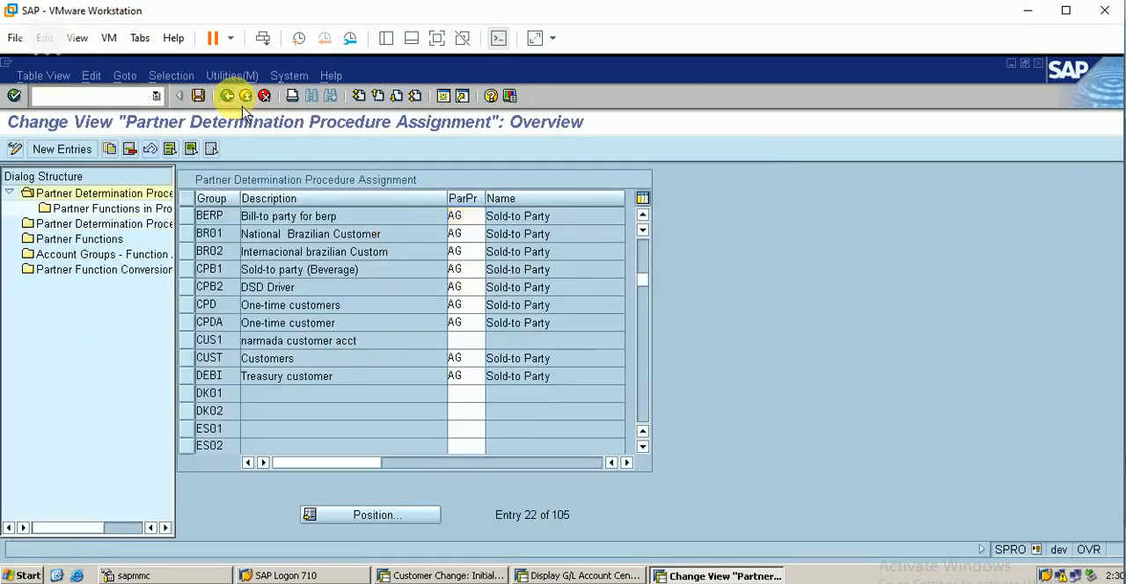
pyautogui.click(229, 97)
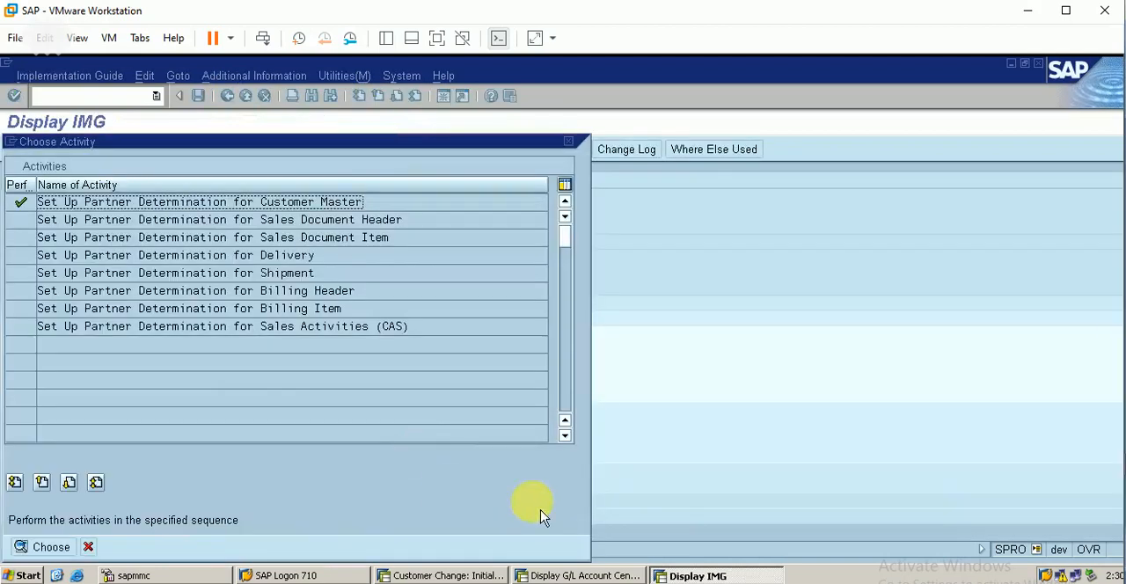
pyautogui.click(569, 140)
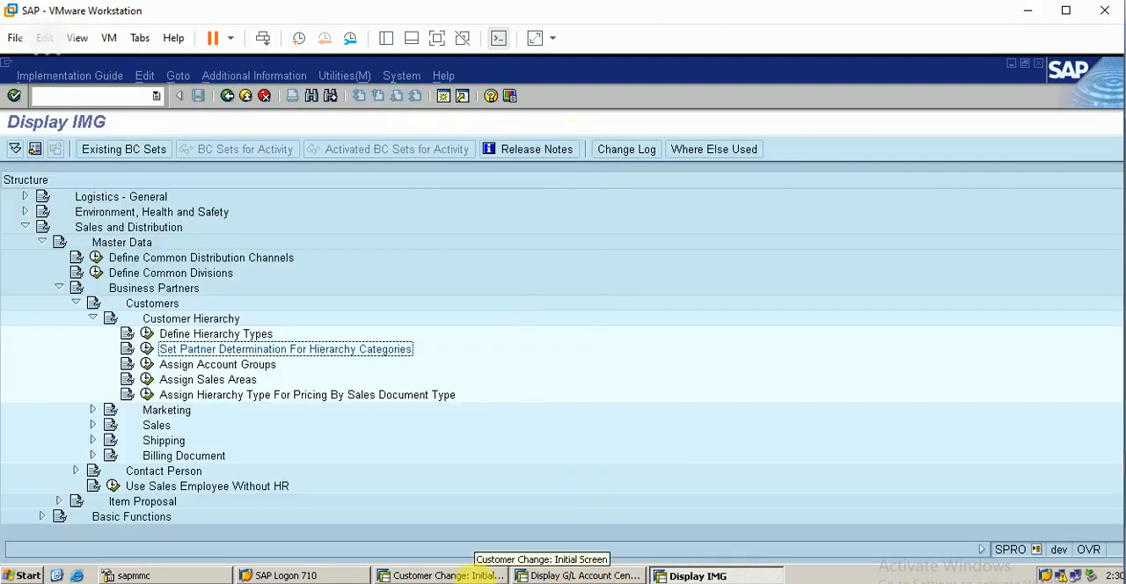
# Step: Reopen the berp customer with XD02 and check its company code data, general data and sales area data
pyautogui.click(466, 574)
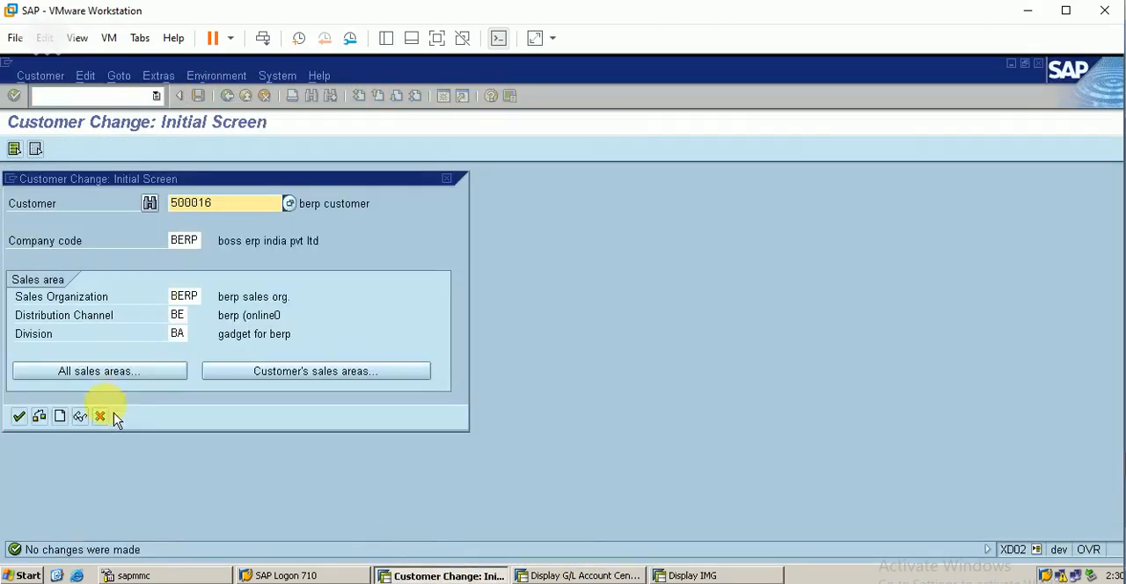
pyautogui.click(102, 417)
pyautogui.click(77, 97)
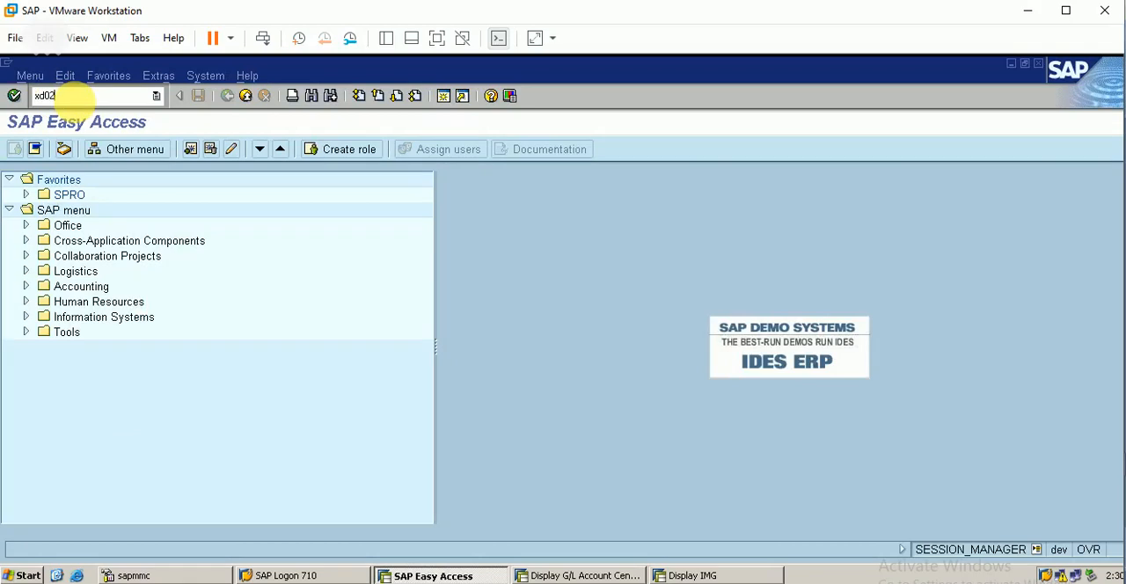
pyautogui.write('xd02')
pyautogui.press('Return')
pyautogui.press('Return')
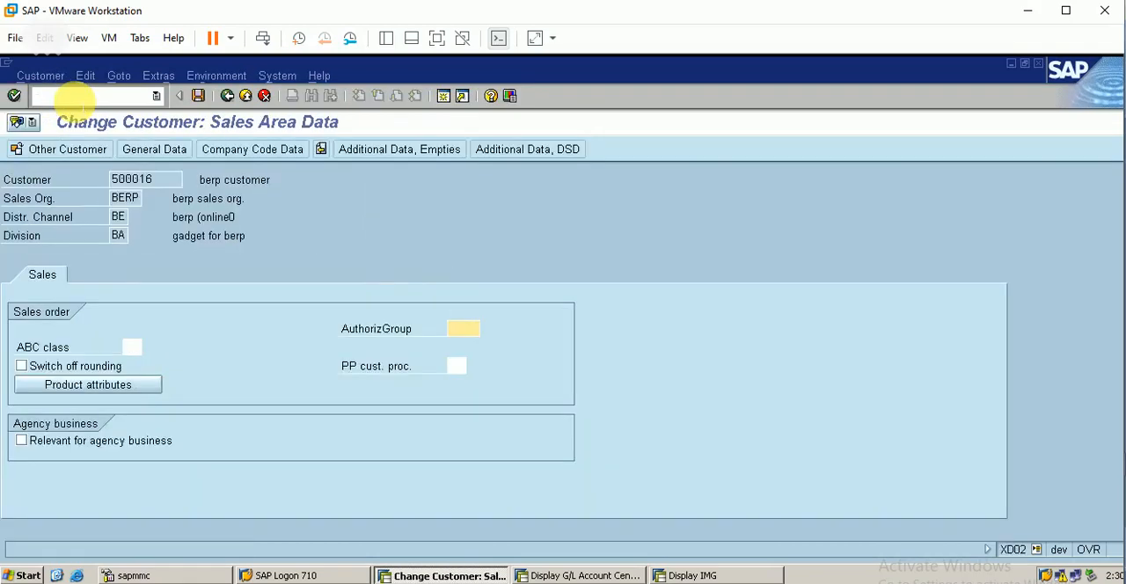
pyautogui.click(251, 149)
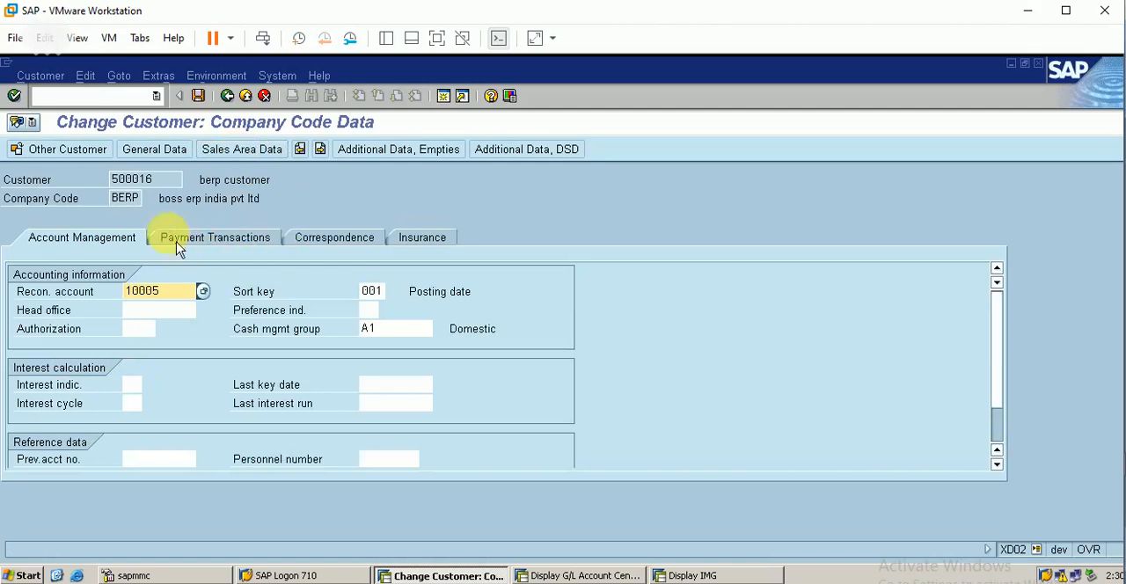
pyautogui.click(155, 149)
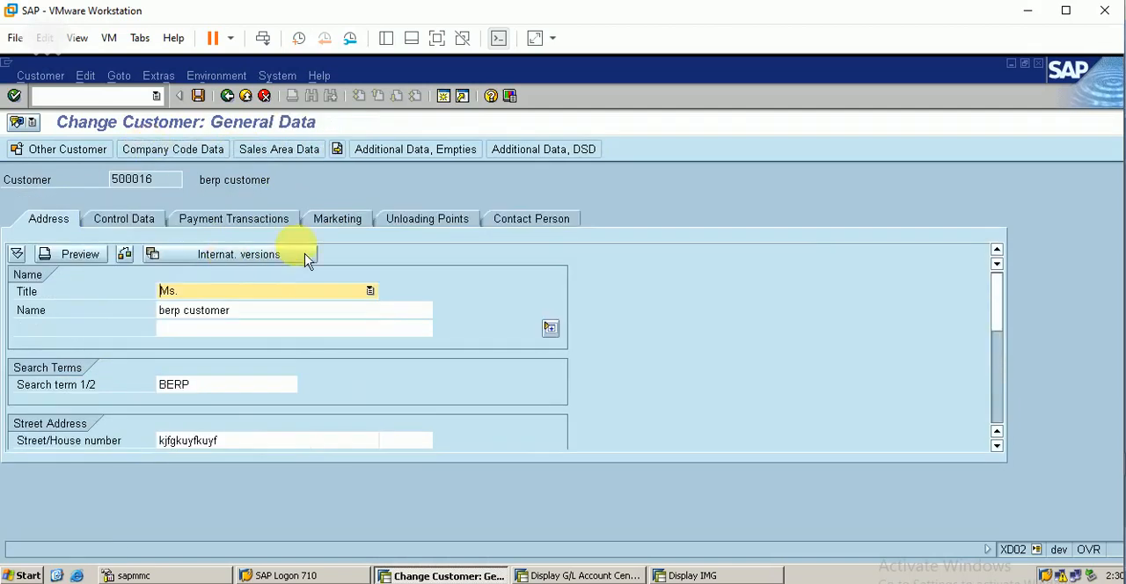
pyautogui.click(299, 152)
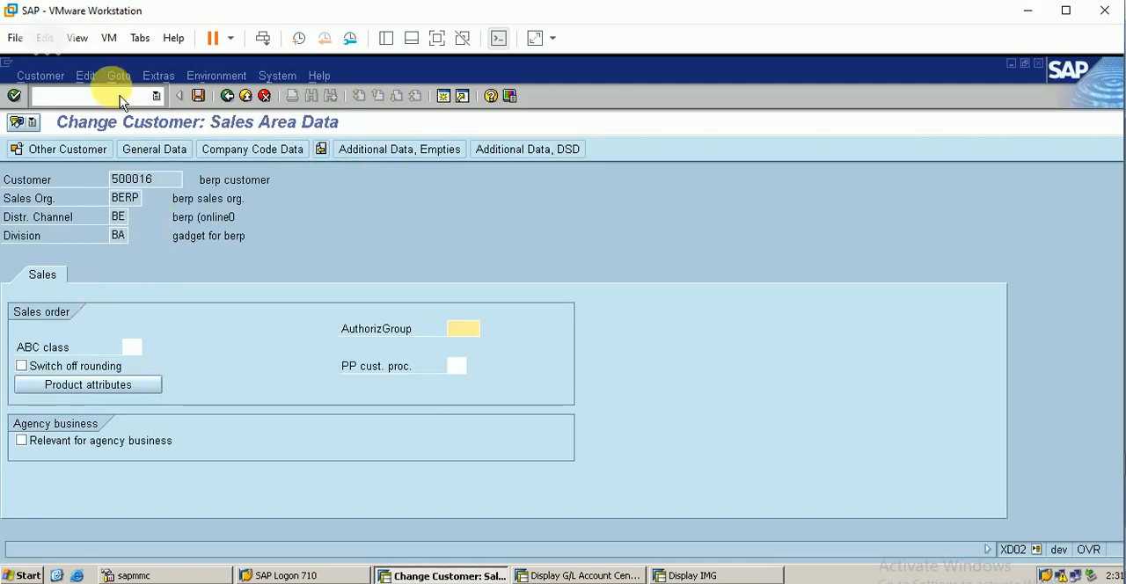
# Step: Leave the customer change with /n and start a new customer creation with XD01
pyautogui.click(88, 96)
pyautogui.write('/n')
pyautogui.press('Return')
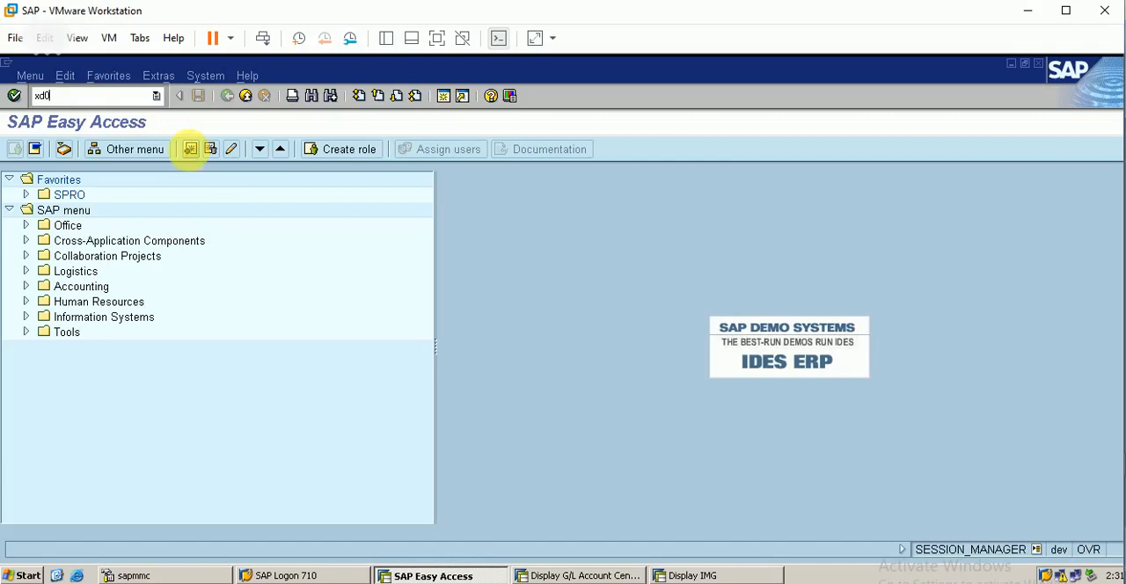
pyautogui.press('Return')
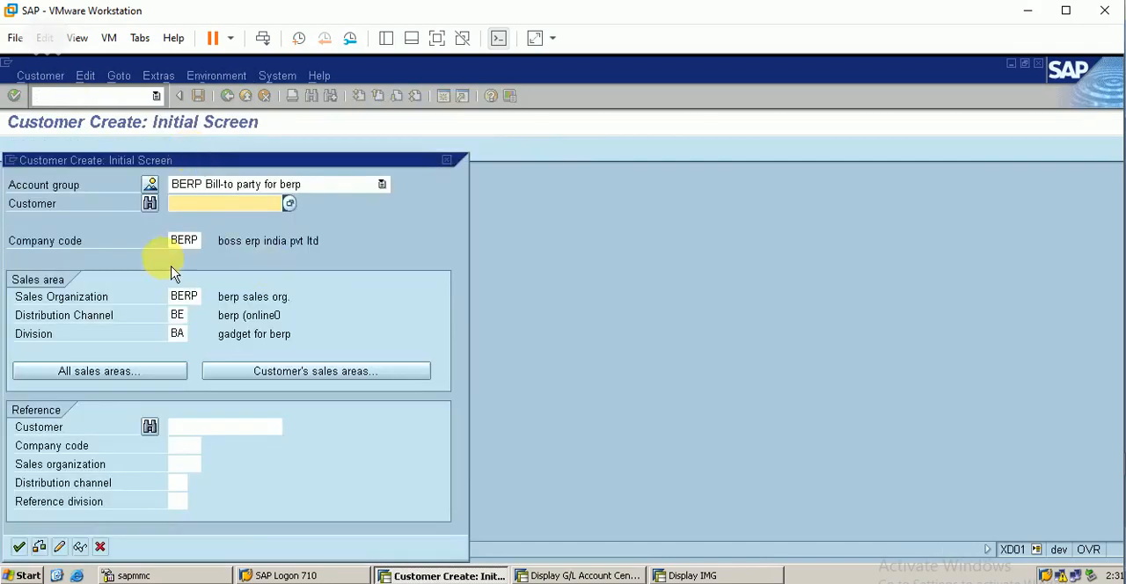
# Step: Proceed to the new customer's general data and enter title Mr. and name berp1 customer
pyautogui.press('Return')
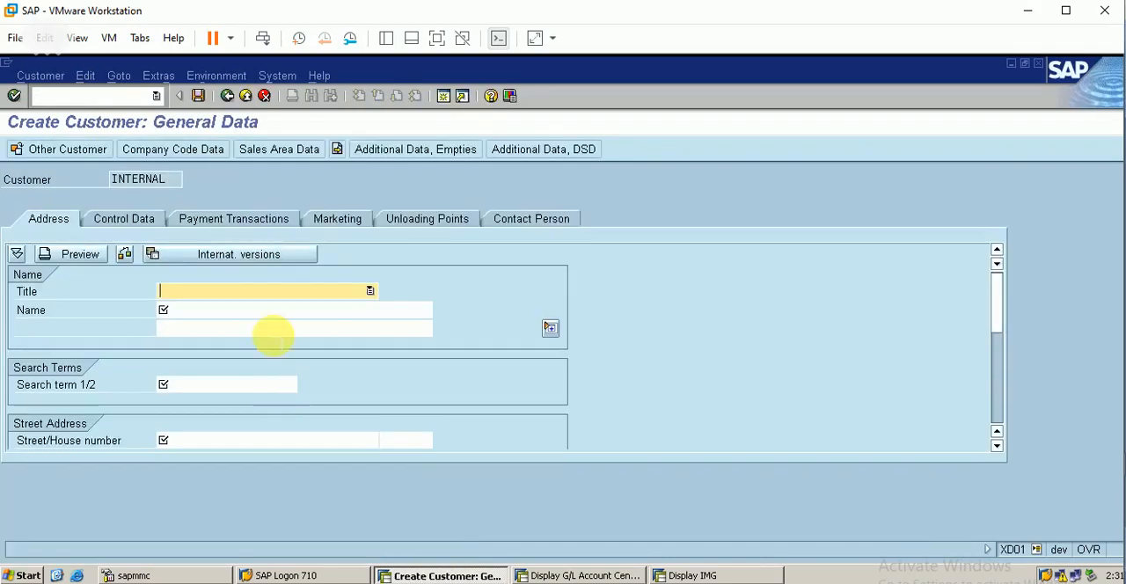
pyautogui.click(300, 292)
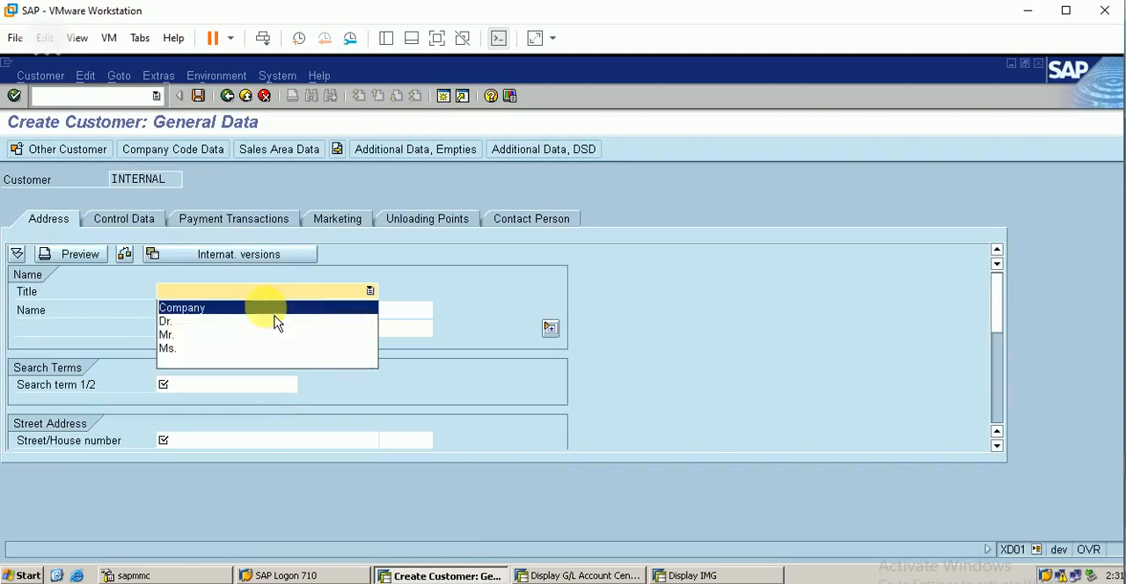
pyautogui.click(277, 319)
pyautogui.click(187, 312)
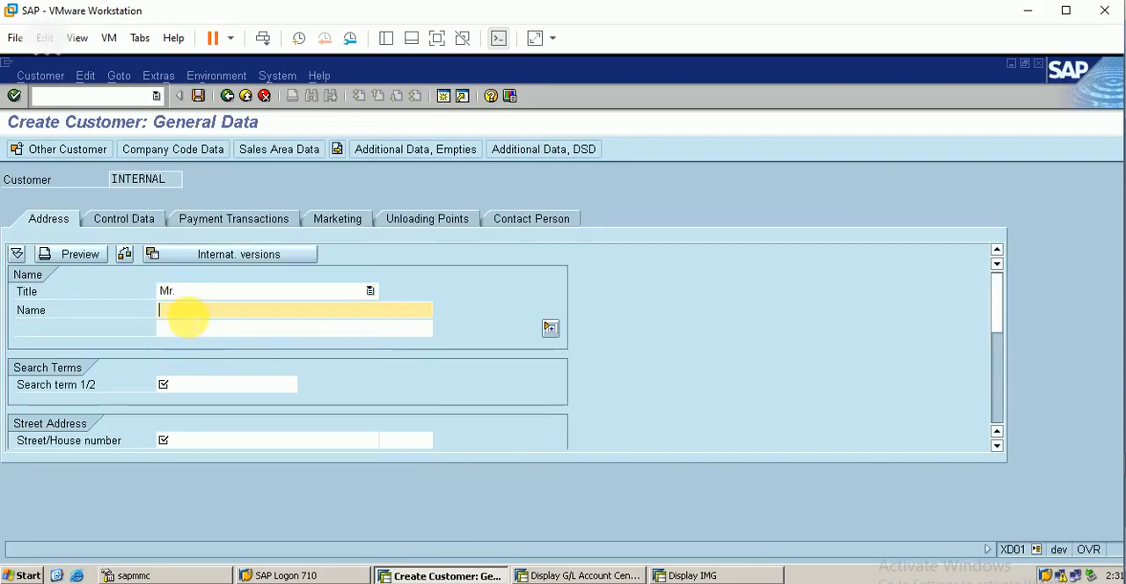
pyautogui.write('berp1 customer')
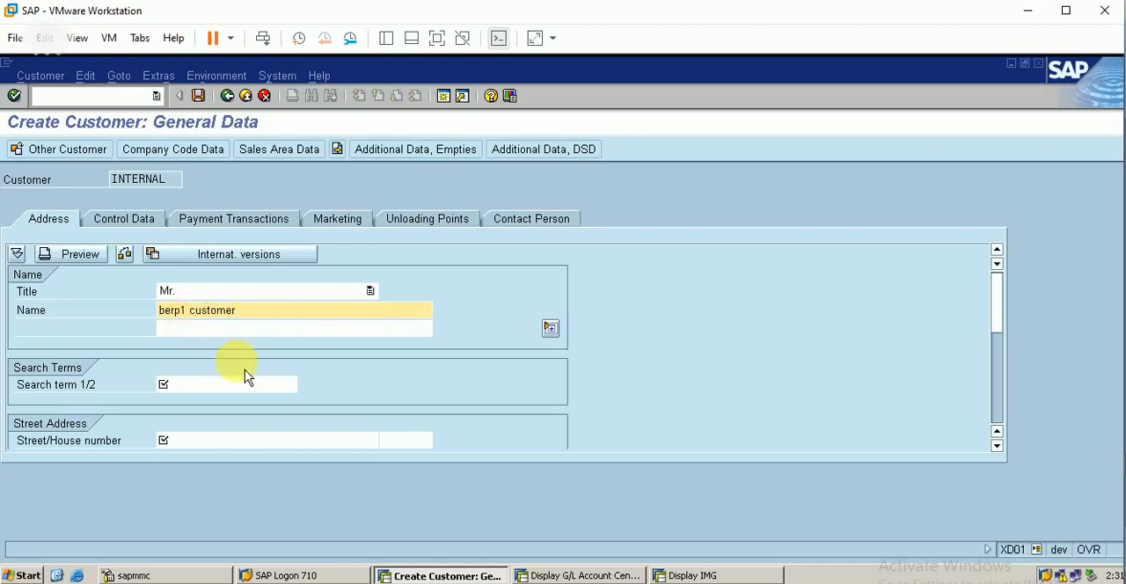
# Step: Enter search term berp and fill in the street of the customer's address
pyautogui.click(178, 385)
pyautogui.write('ber')
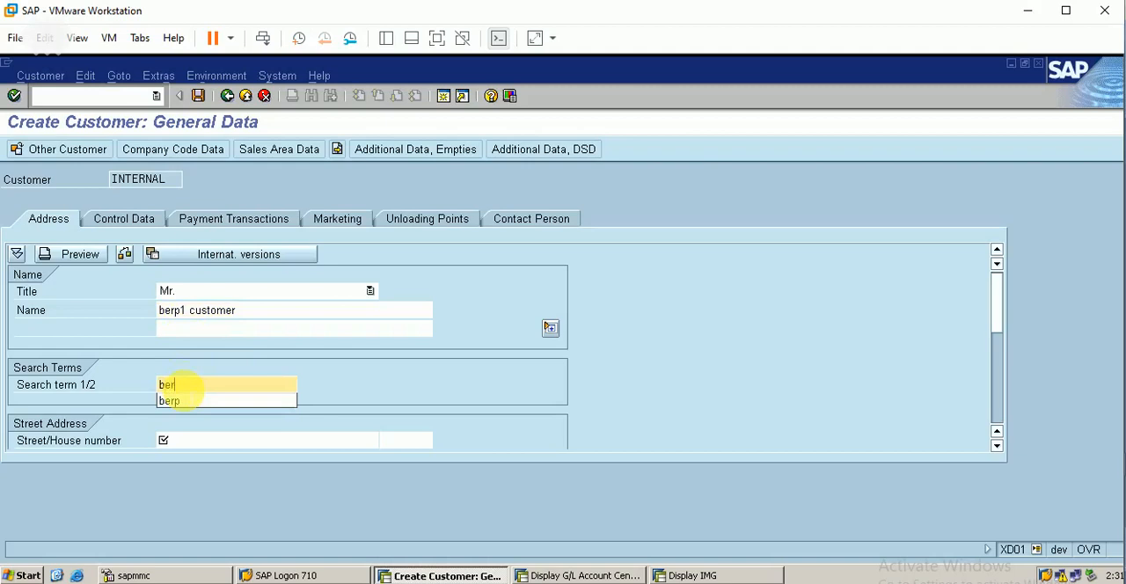
pyautogui.write('p')
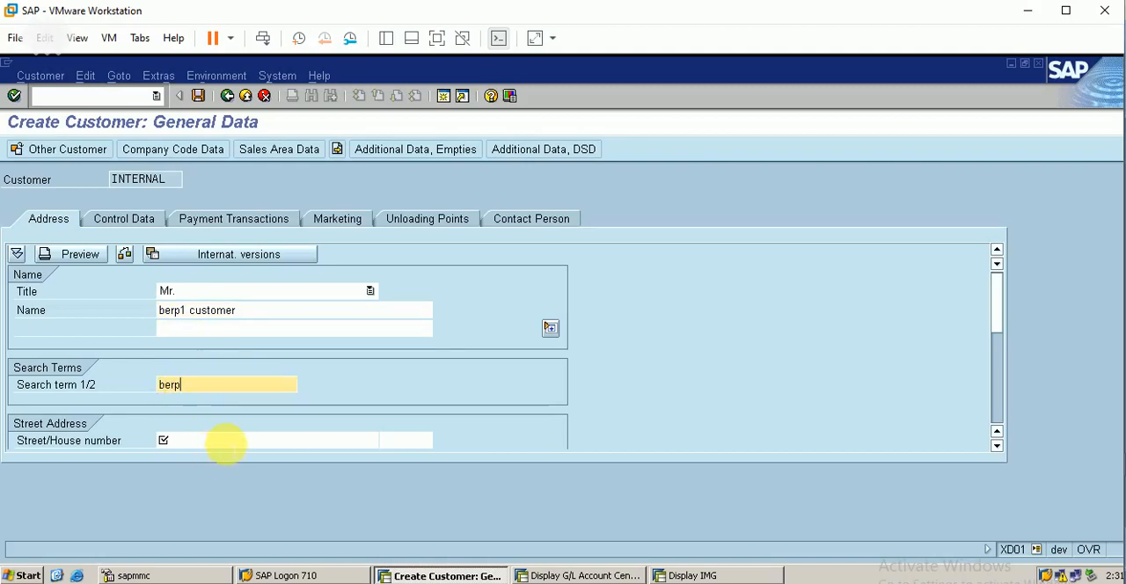
pyautogui.click(226, 442)
pyautogui.write('gkfkuyfy')
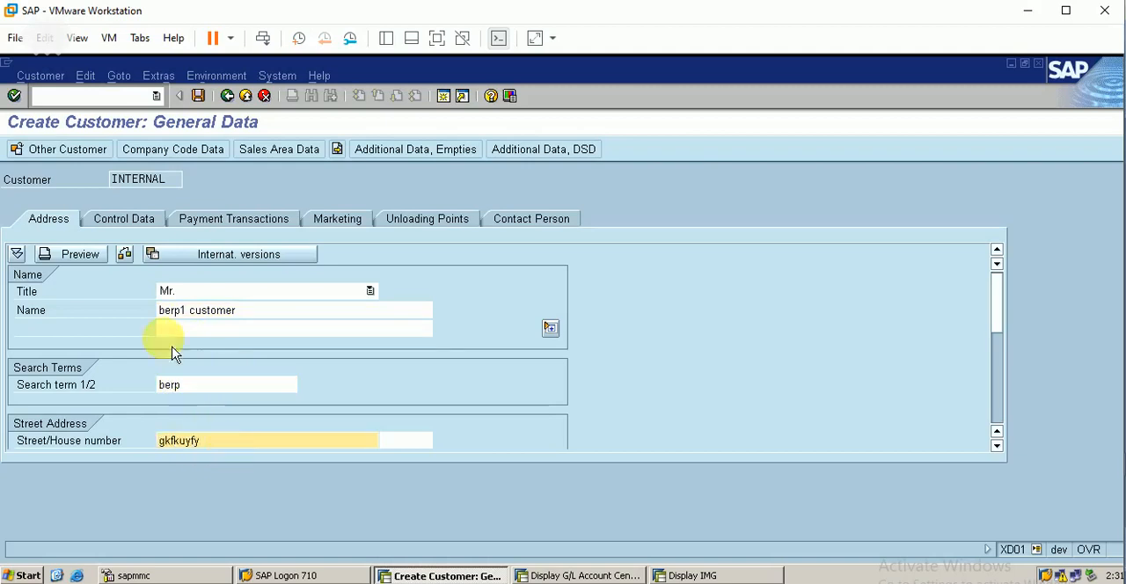
# Step: Fill in the required address fields with country in and region 22
pyautogui.click(136, 221)
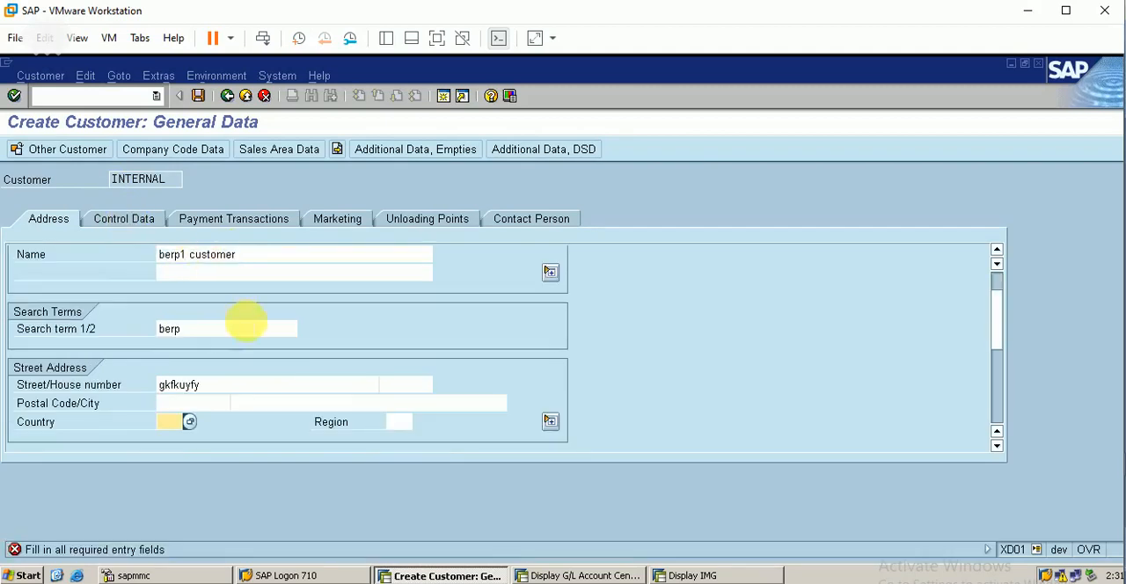
pyautogui.write('in')
pyautogui.press('Tab')
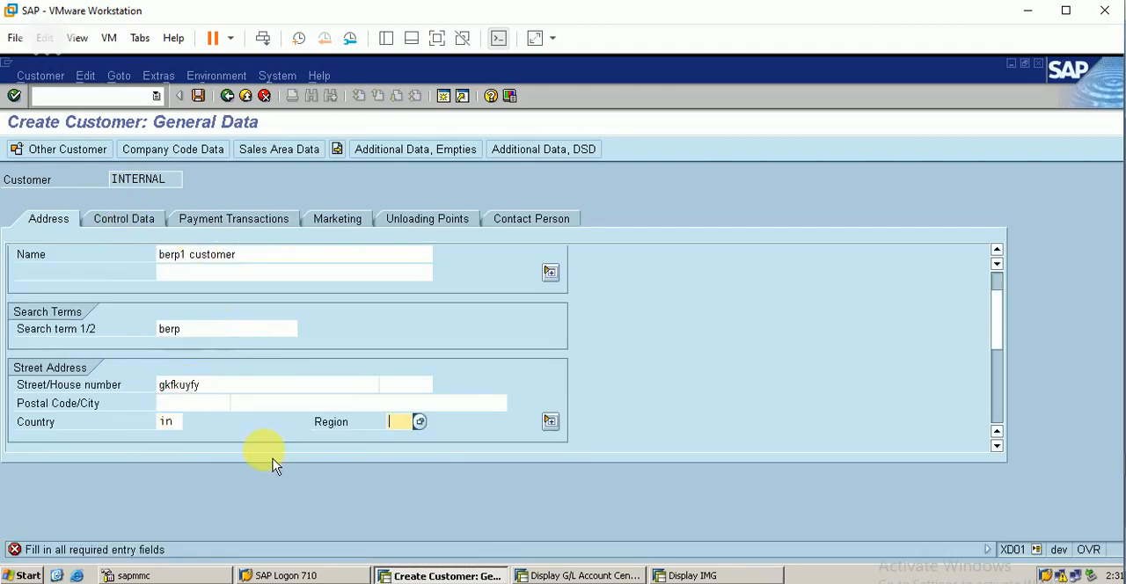
pyautogui.write('22')
pyautogui.press('Return')
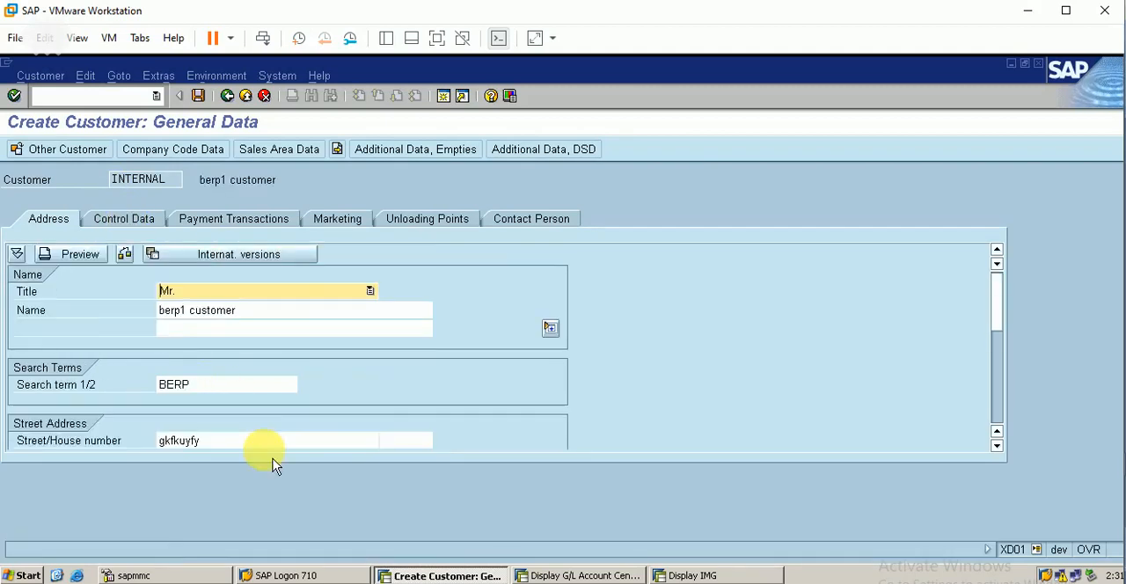
# Step: In the customer's company code data, set reconciliation account 10005, sort key 001 and cash management group A1
pyautogui.click(140, 221)
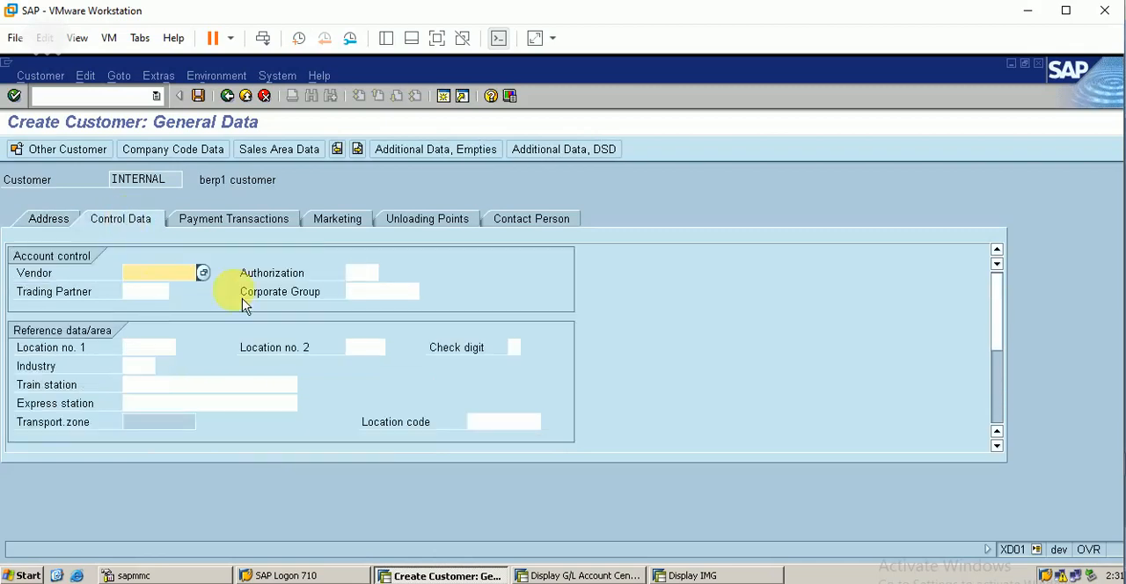
pyautogui.click(179, 154)
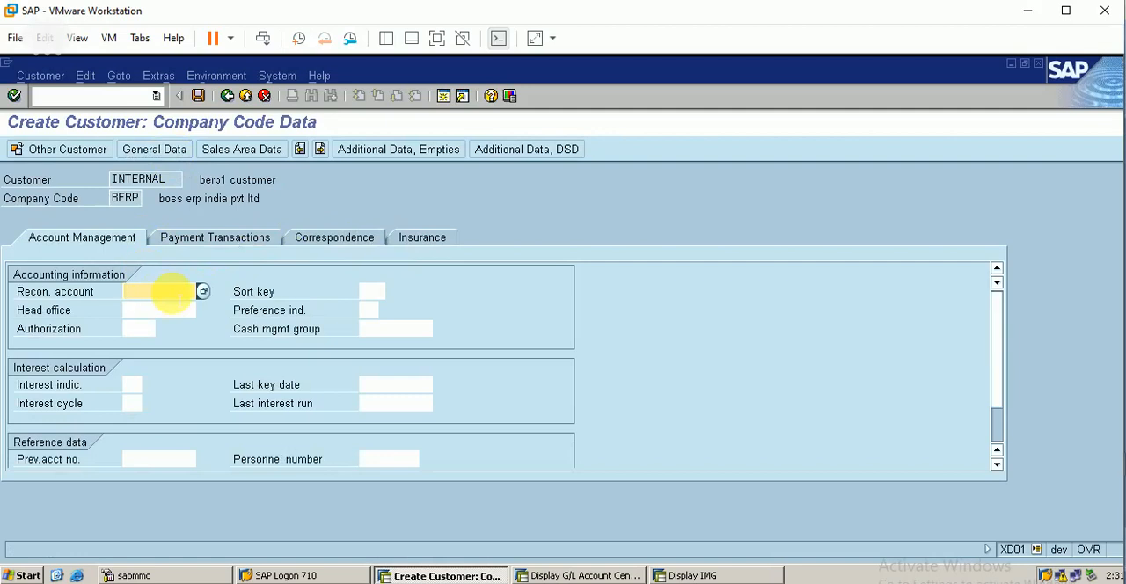
pyautogui.write('1')
pyautogui.click(141, 306)
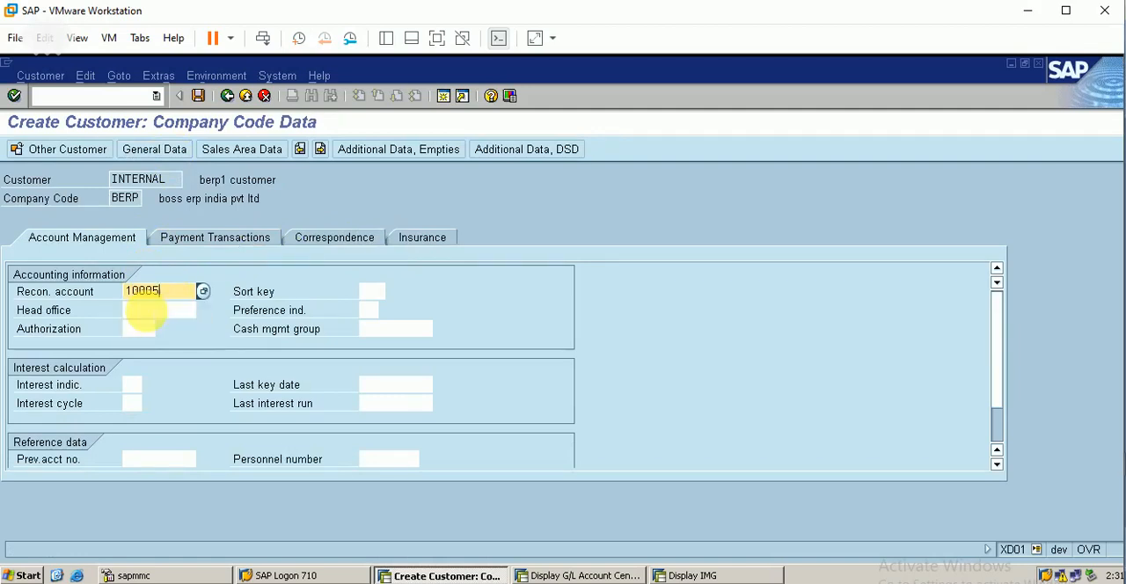
pyautogui.click(372, 293)
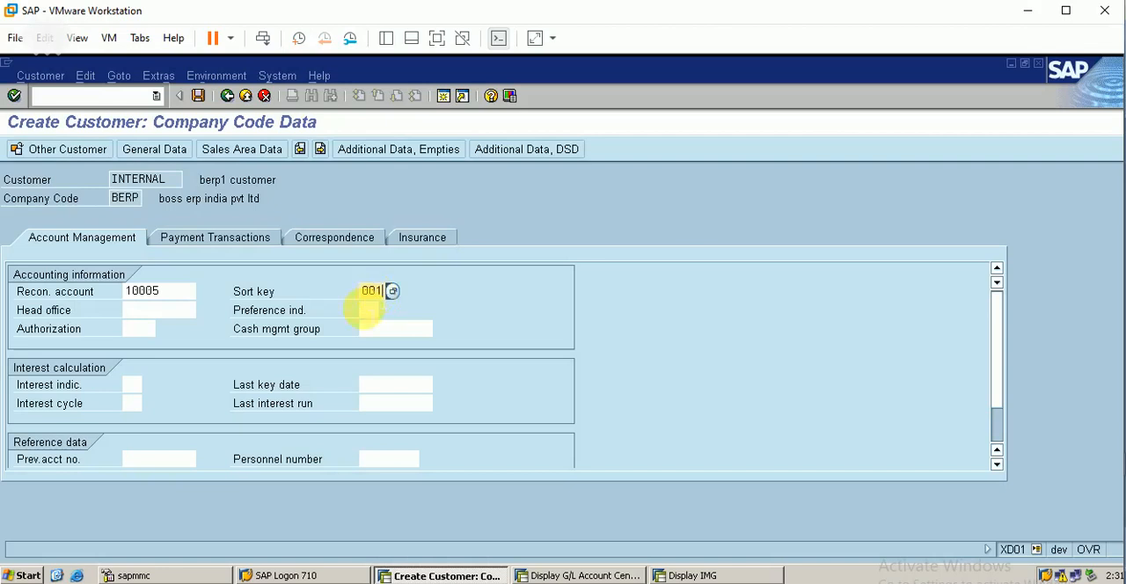
pyautogui.click(375, 328)
pyautogui.write('A1')
pyautogui.press('Return')
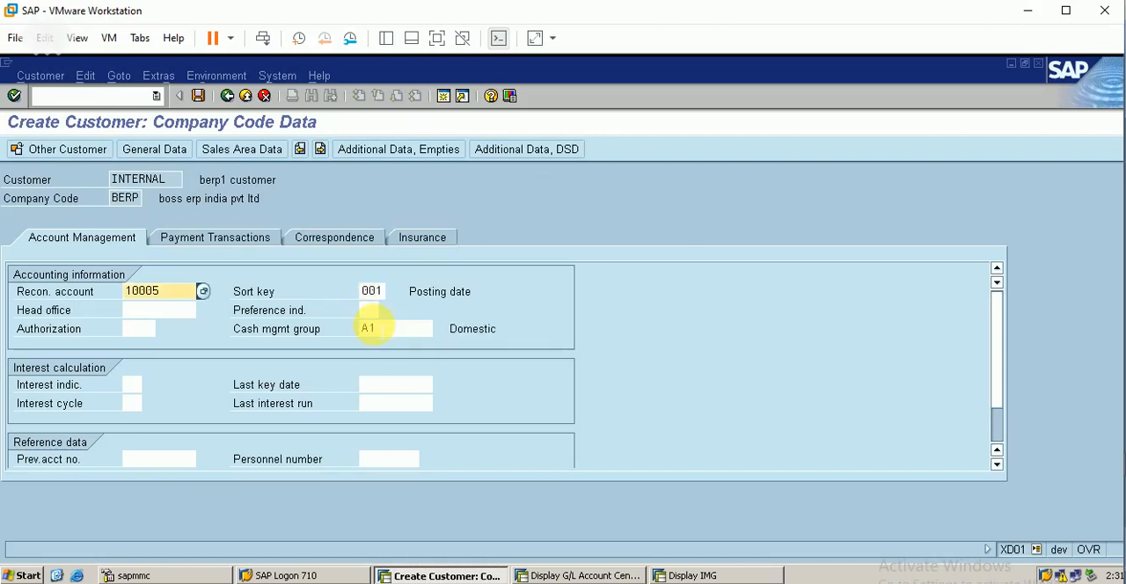
# Step: Check the new customer's sales area data and general data, including the customer hierarchy section
pyautogui.click(257, 151)
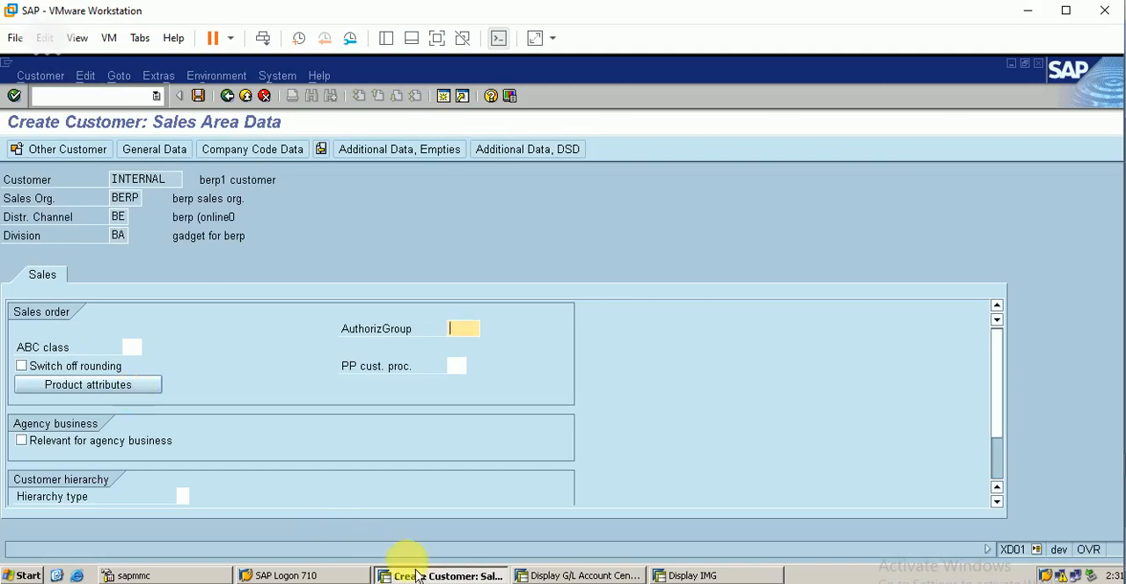
pyautogui.click(158, 150)
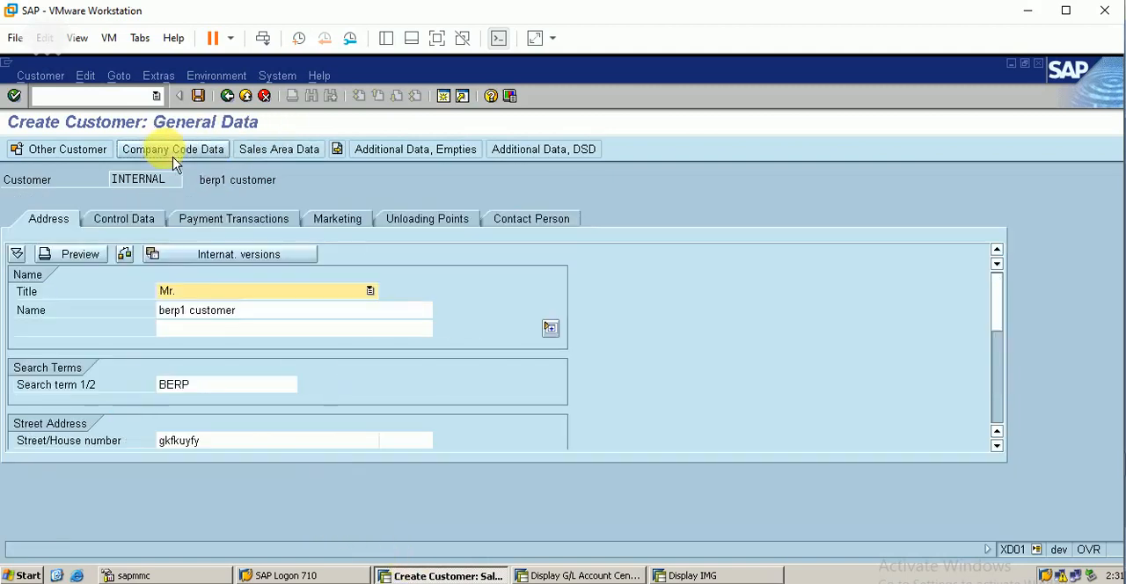
pyautogui.click(279, 151)
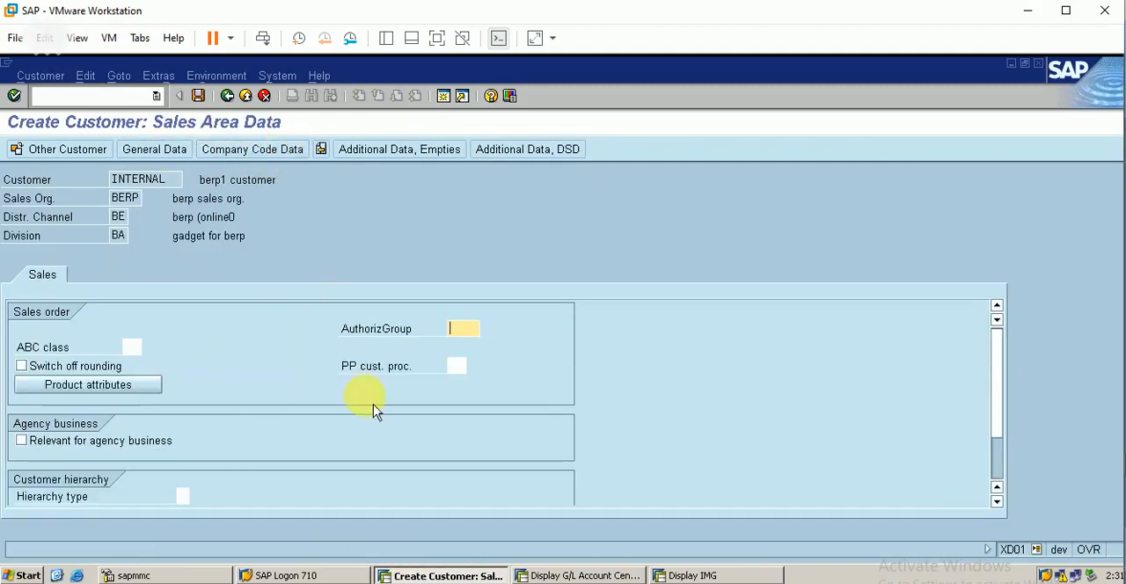
pyautogui.scroll(-2, 1003, 475)
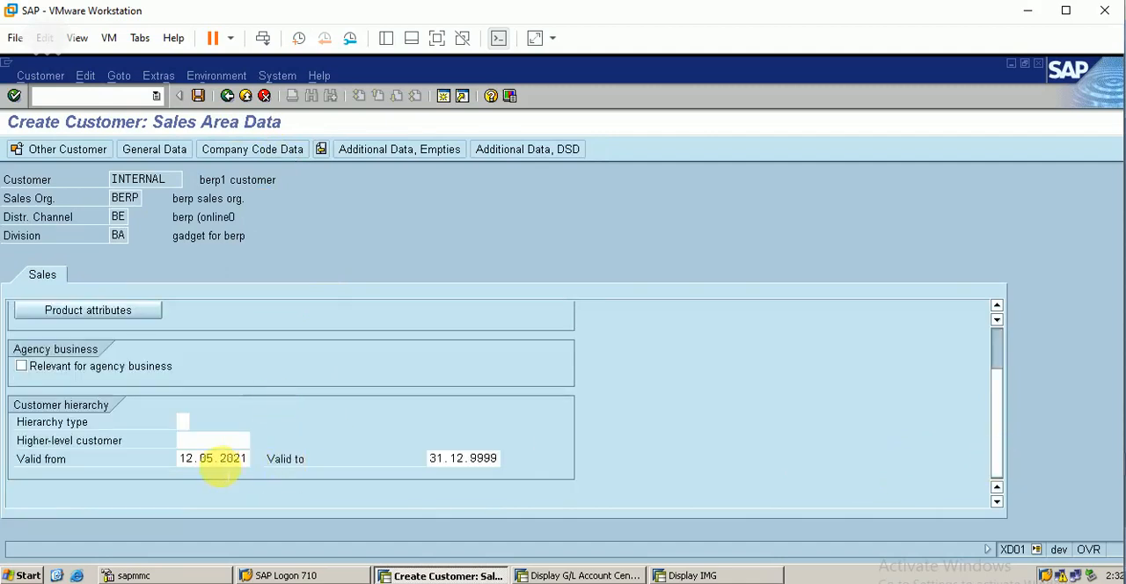
pyautogui.scroll(2, 1010, 355)
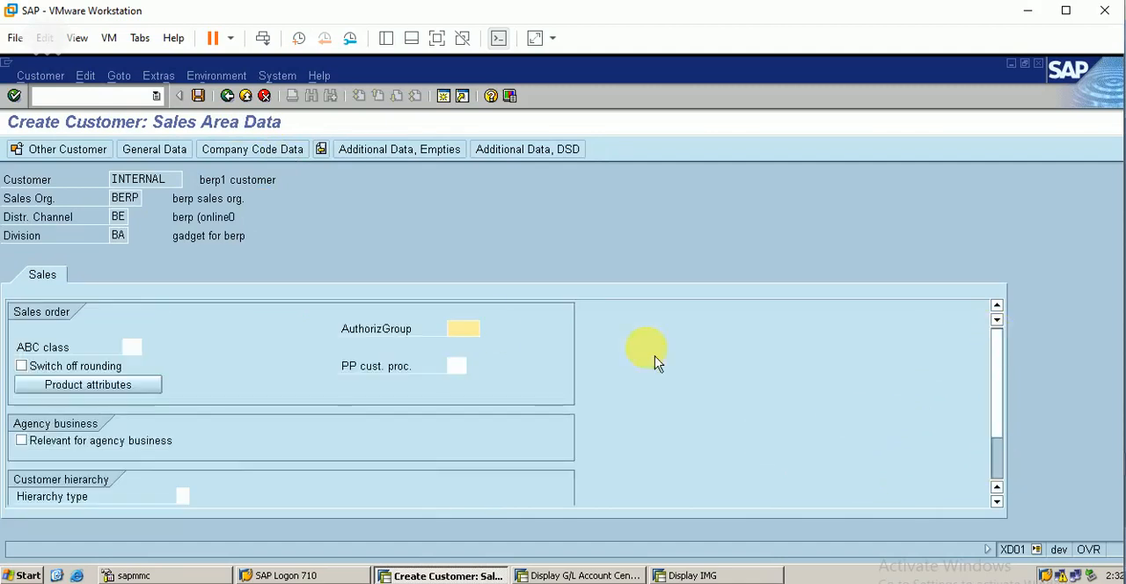
# Step: Review the company code data for insurance, correspondence, payment transactions and account management
pyautogui.click(323, 152)
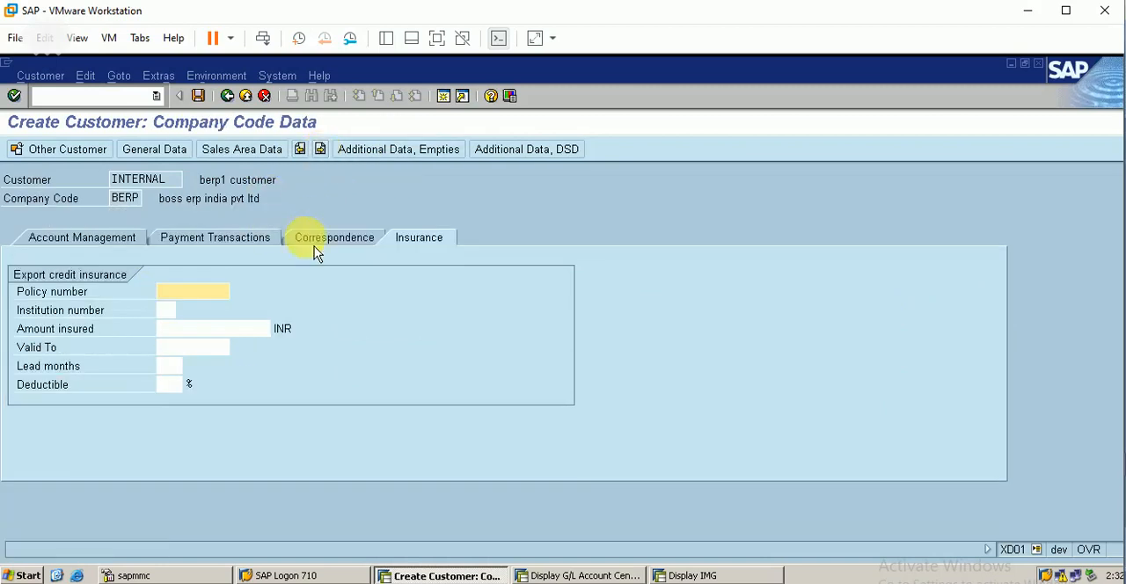
pyautogui.click(345, 249)
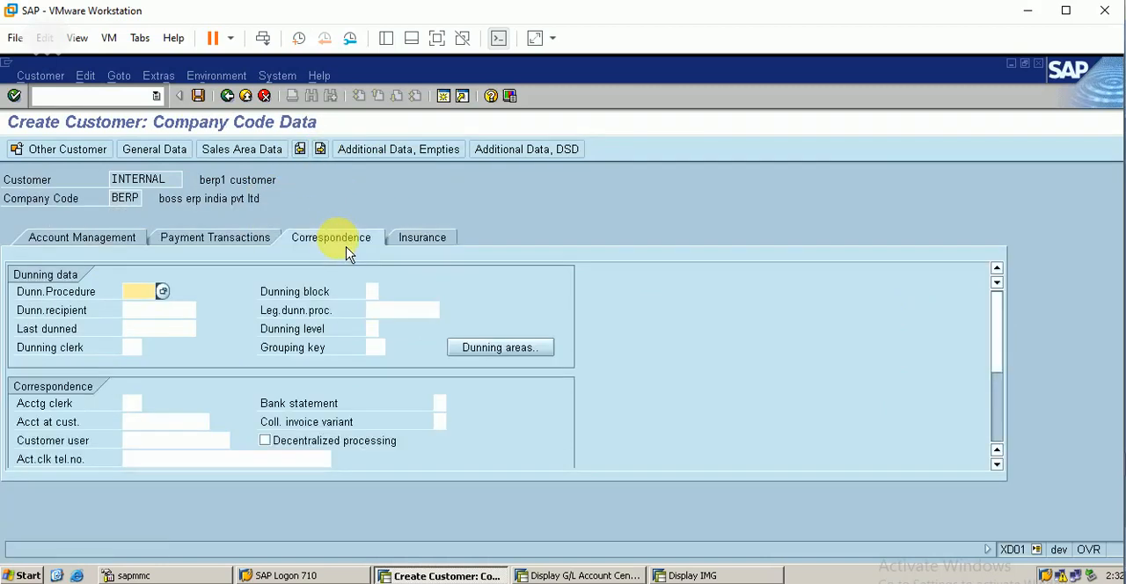
pyautogui.click(222, 250)
pyautogui.click(98, 242)
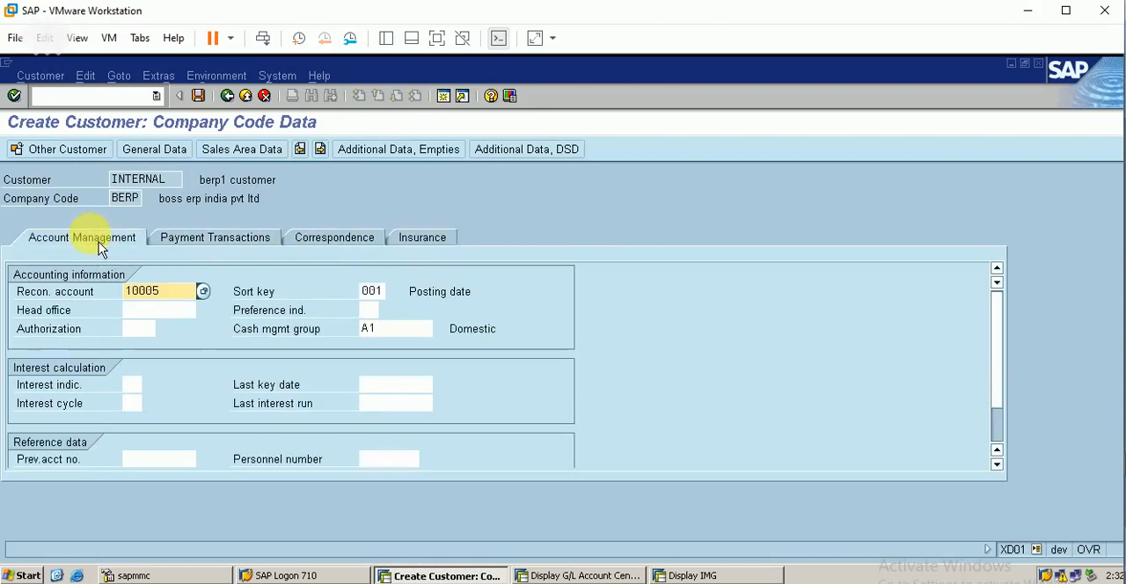
pyautogui.click(313, 245)
pyautogui.click(431, 245)
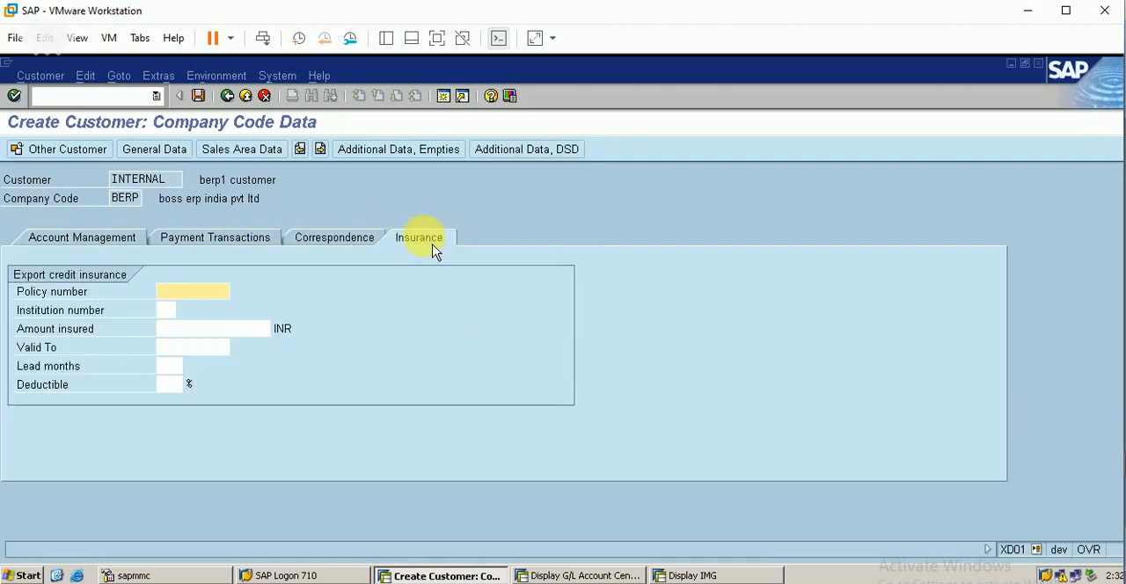
pyautogui.click(377, 149)
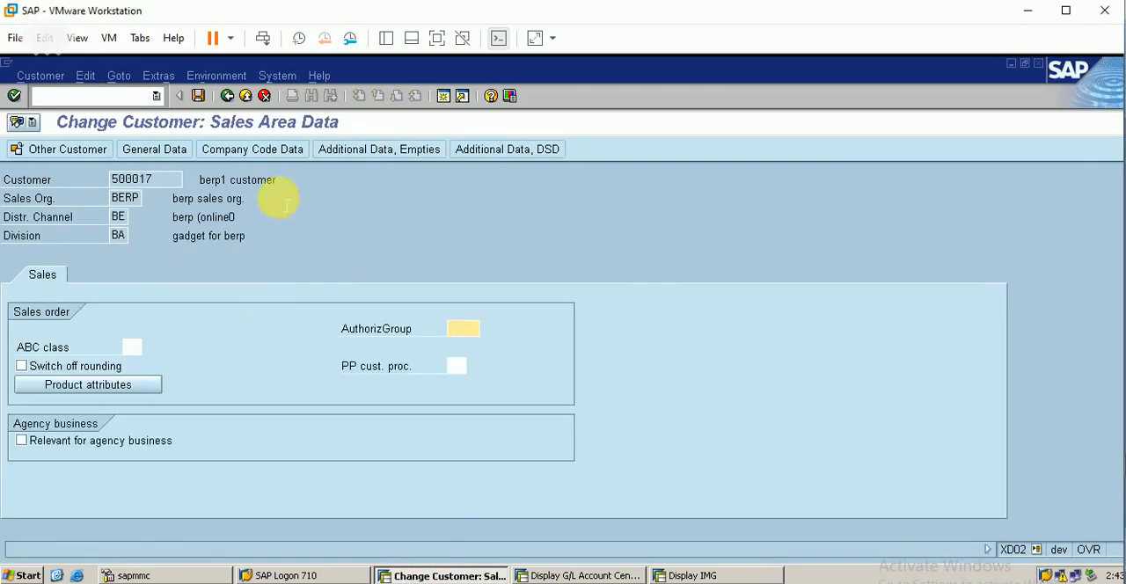
# Step: In the berp1 customer's sales area data, request the customer partner functions and open the detailed help for the message
pyautogui.click(215, 76)
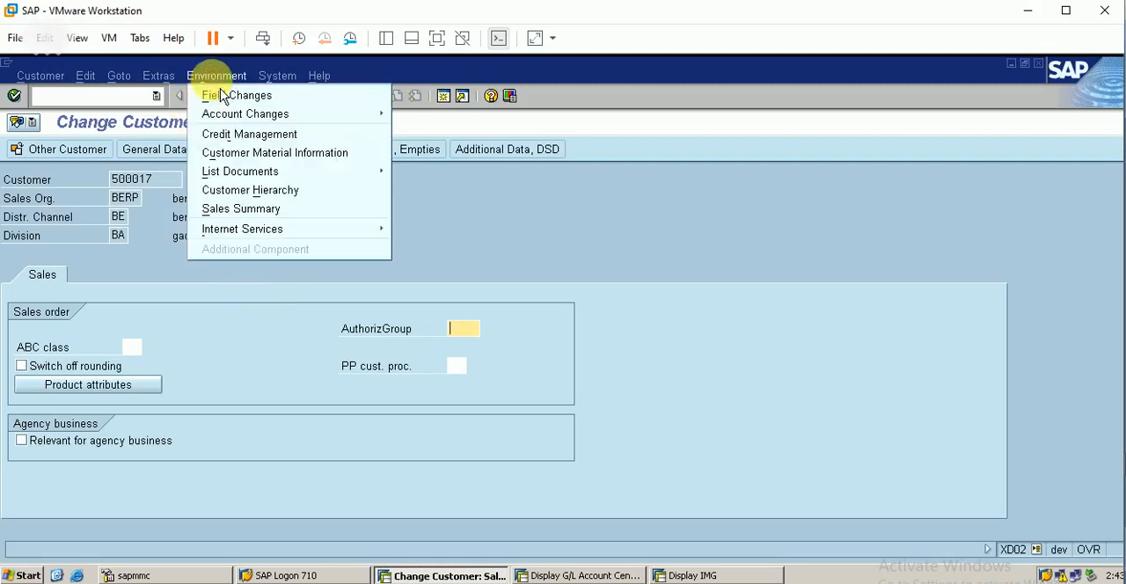
pyautogui.moveTo(159, 76)
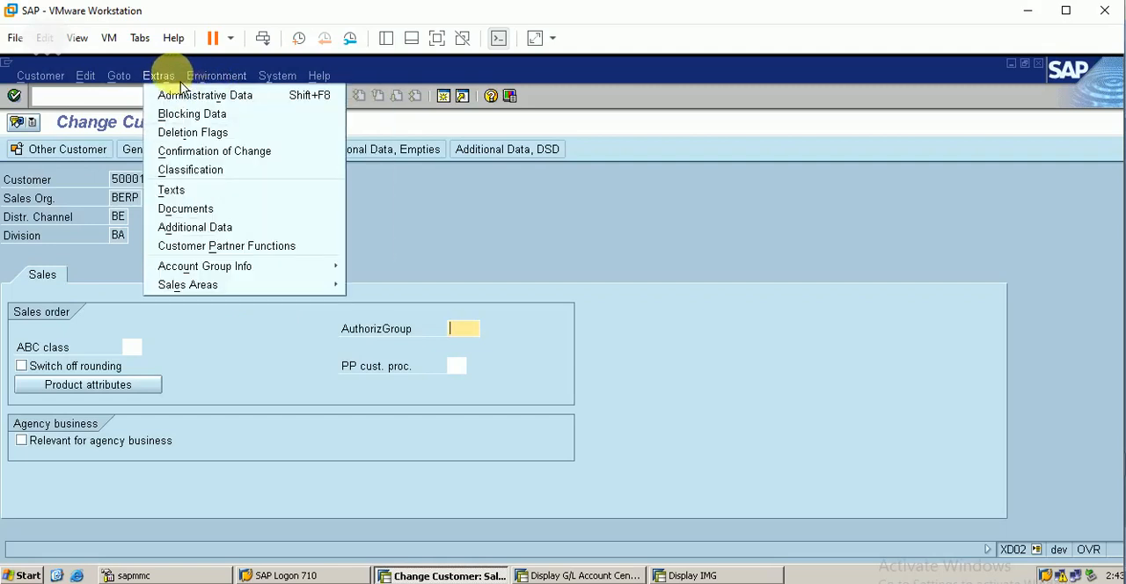
pyautogui.click(279, 254)
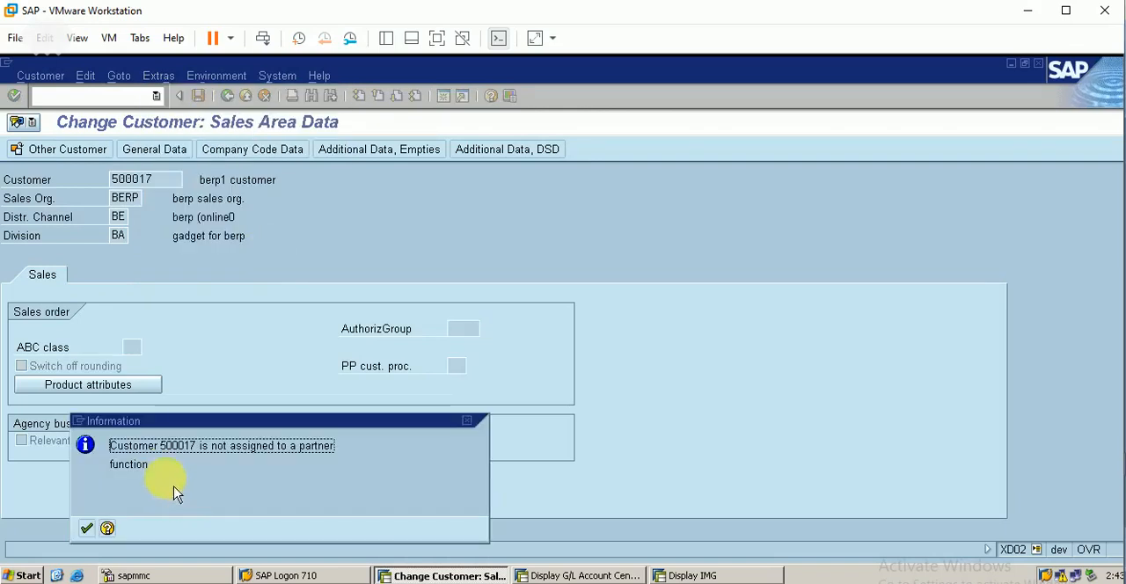
pyautogui.click(110, 530)
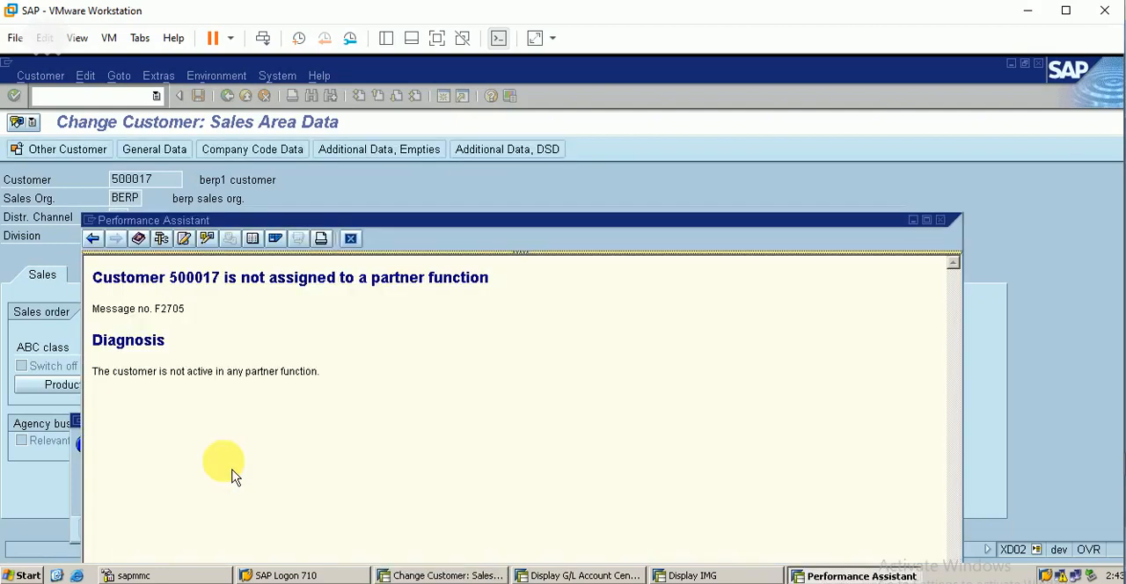
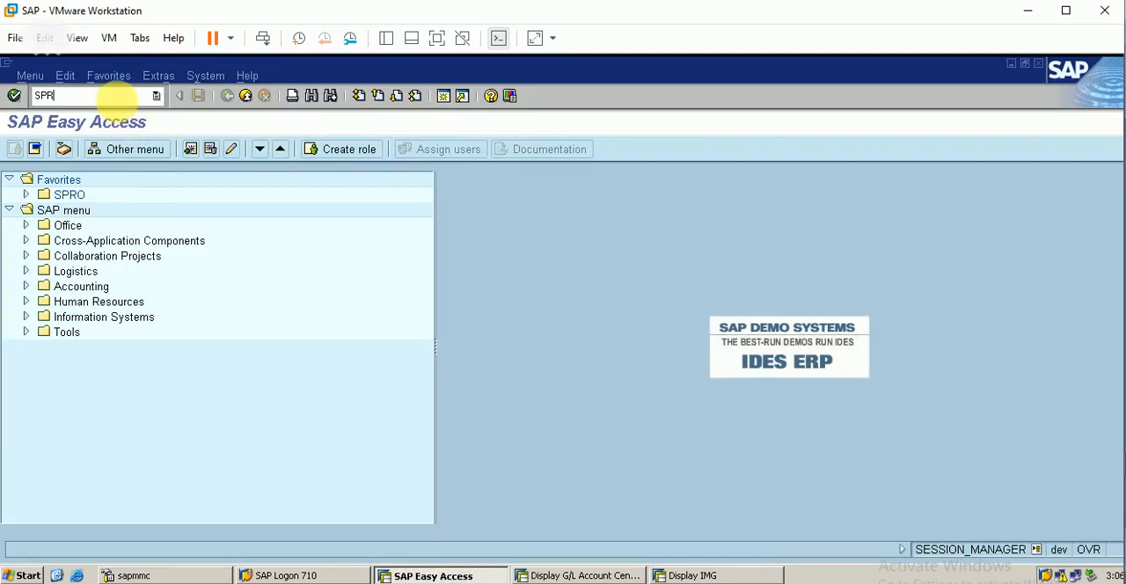
# Step: Open the SPRO activity Define Account Groups and Field Selection for Customers under Logistics - General, Business Partner, Customers, Control
pyautogui.write('O')
pyautogui.press('Return')
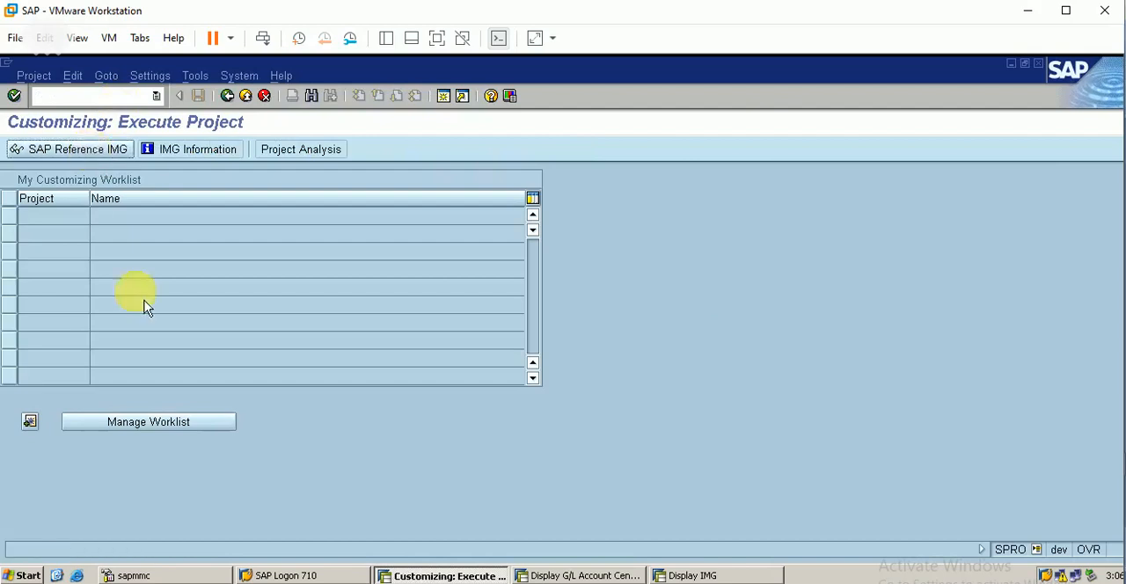
pyautogui.press('F5')
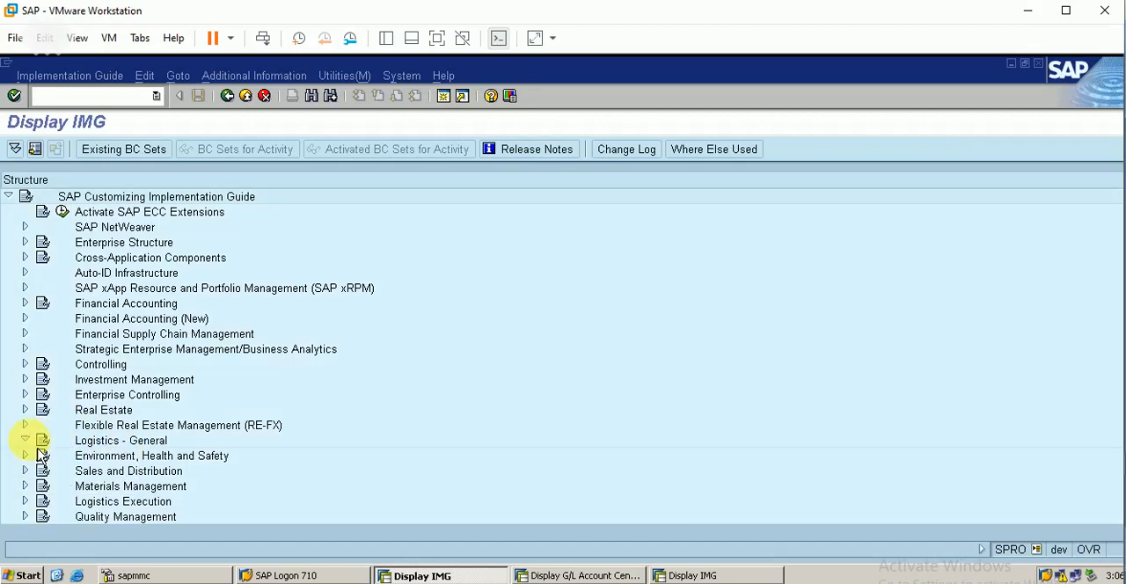
pyautogui.click(25, 440)
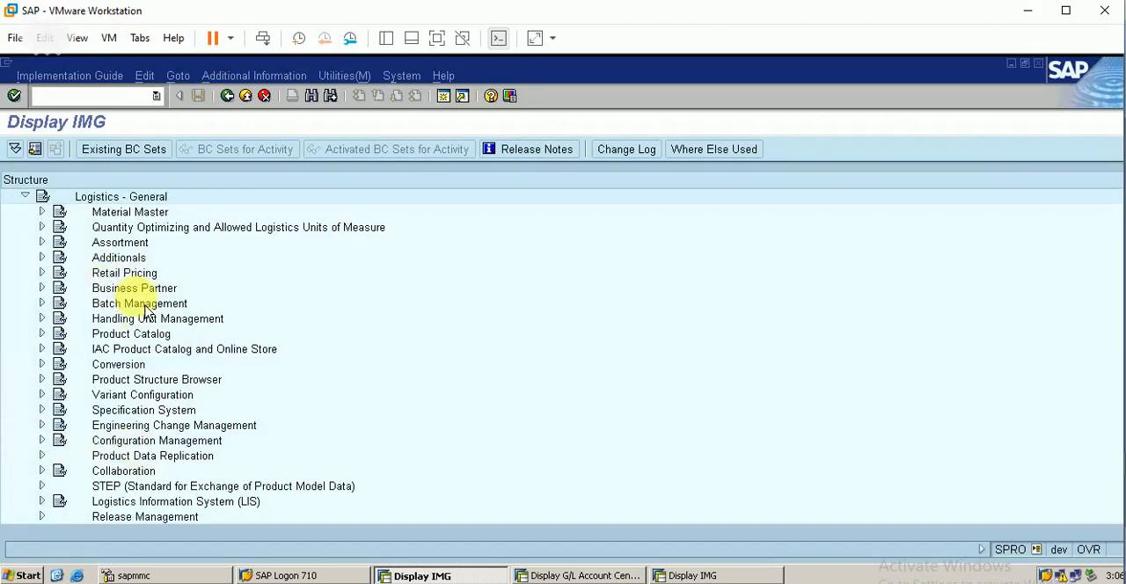
pyautogui.click(43, 287)
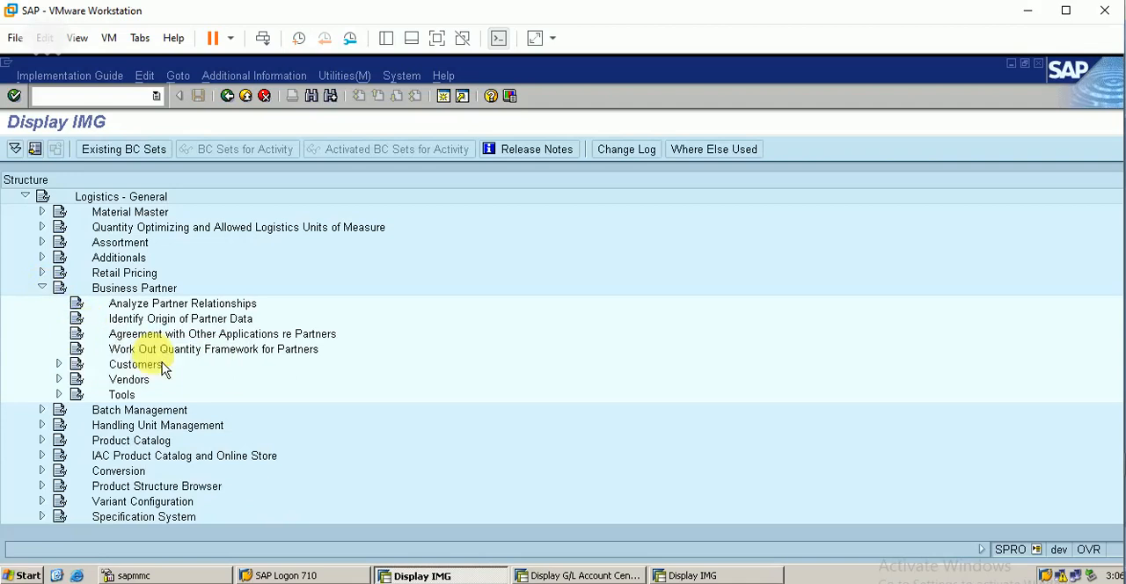
pyautogui.click(60, 364)
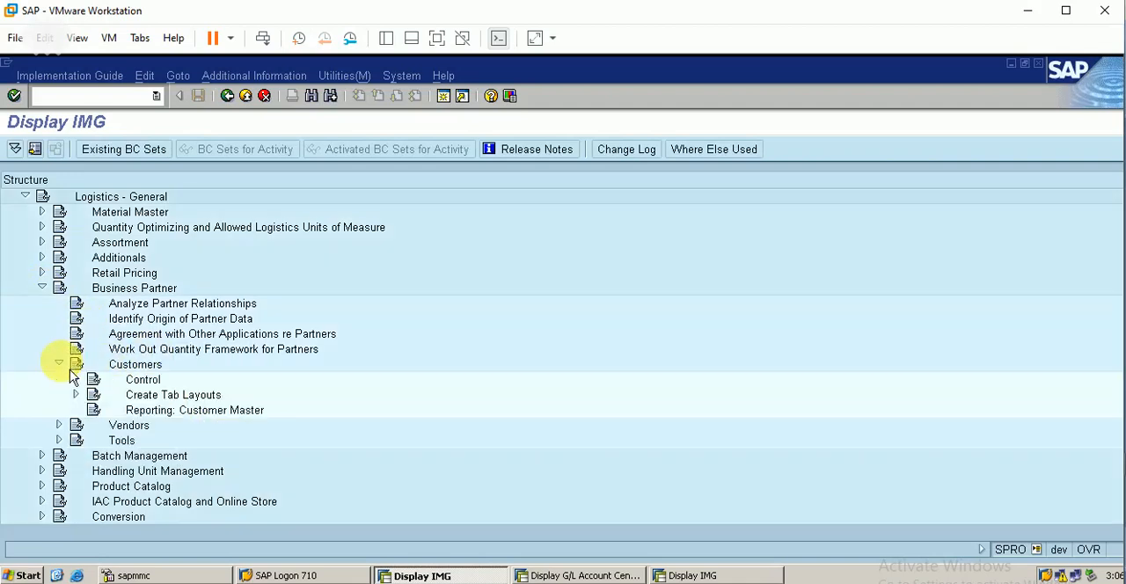
pyautogui.click(78, 380)
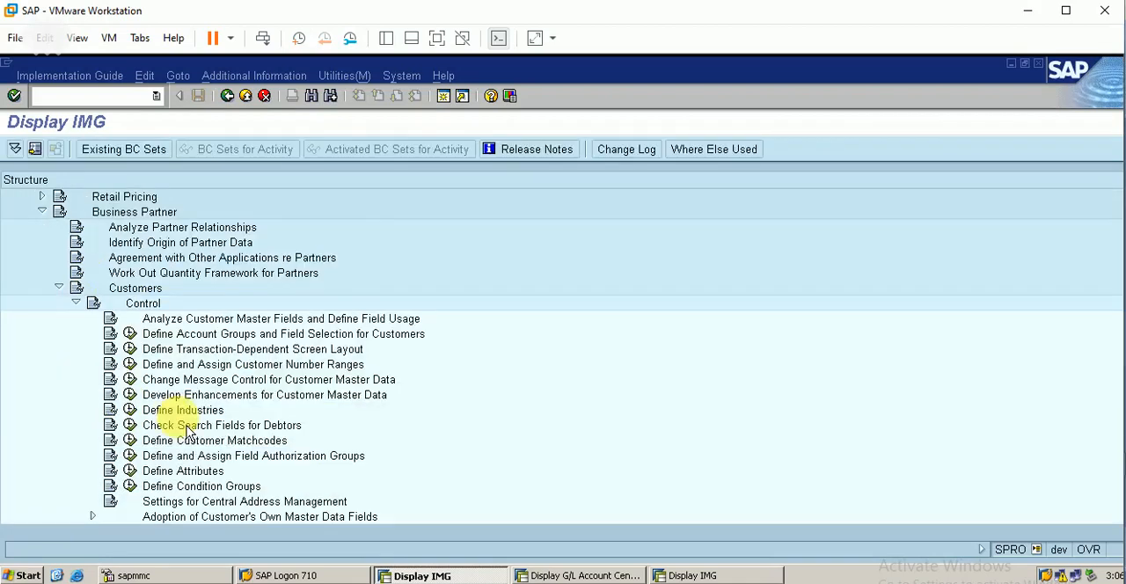
pyautogui.click(129, 334)
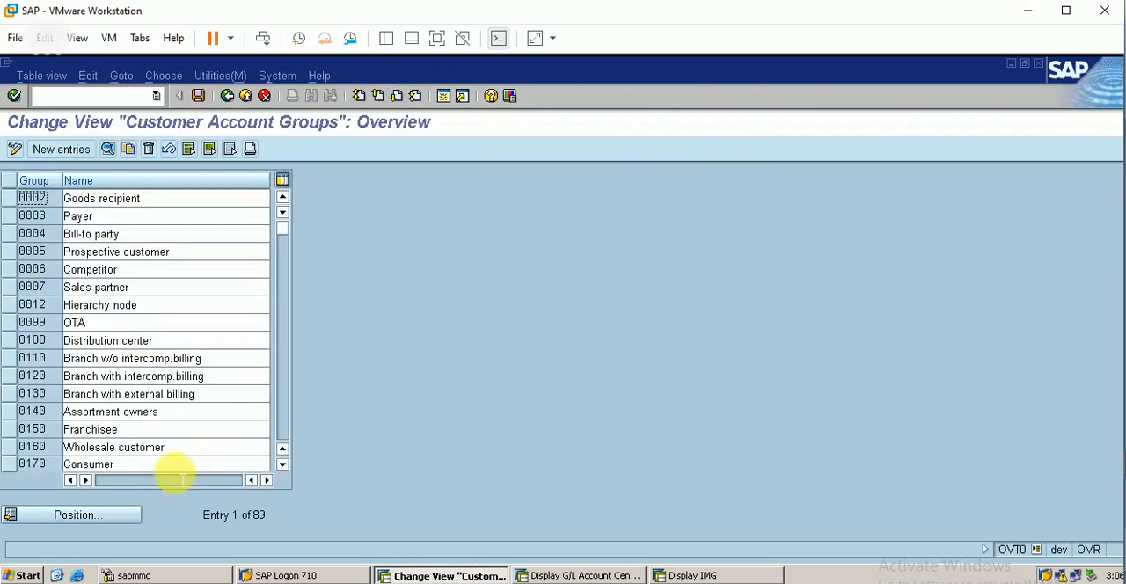
# Step: Find account group BERP and open the account management field status of its company code data
pyautogui.click(88, 515)
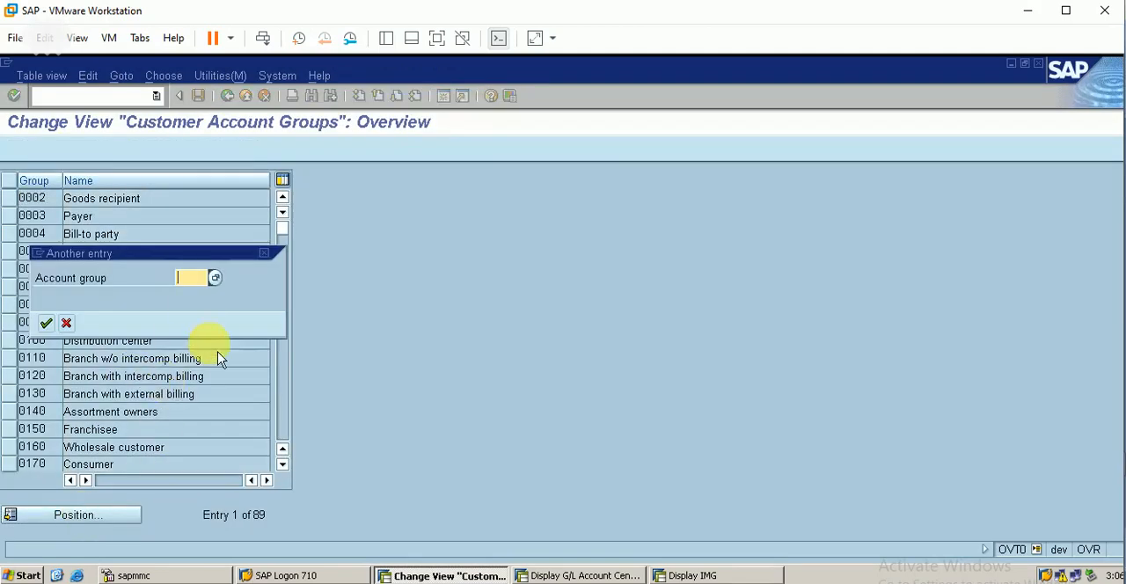
pyautogui.write('BERP')
pyautogui.press('Return')
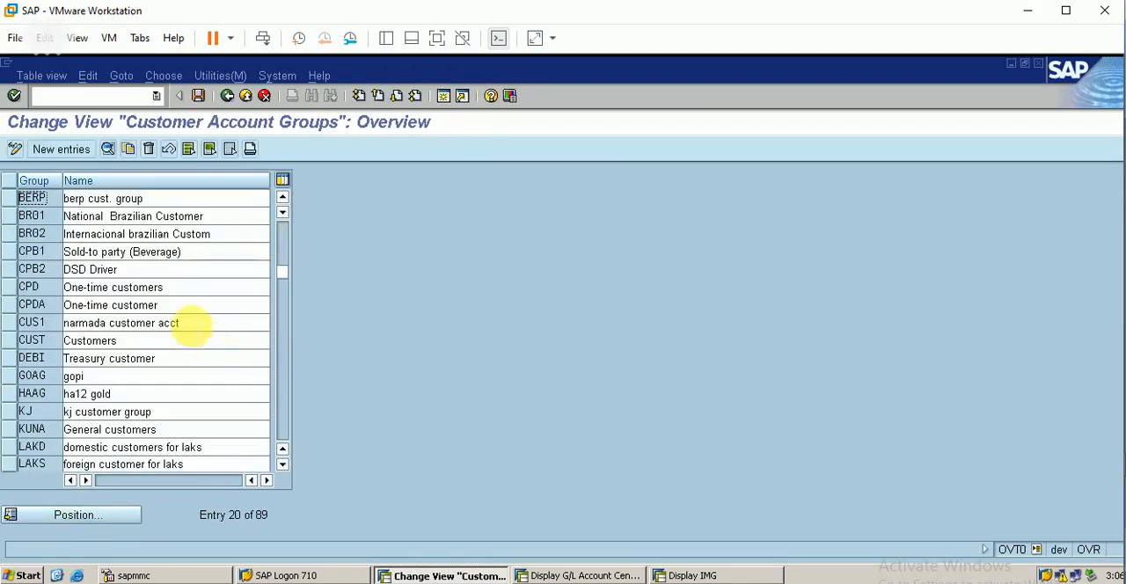
pyautogui.click(8, 198)
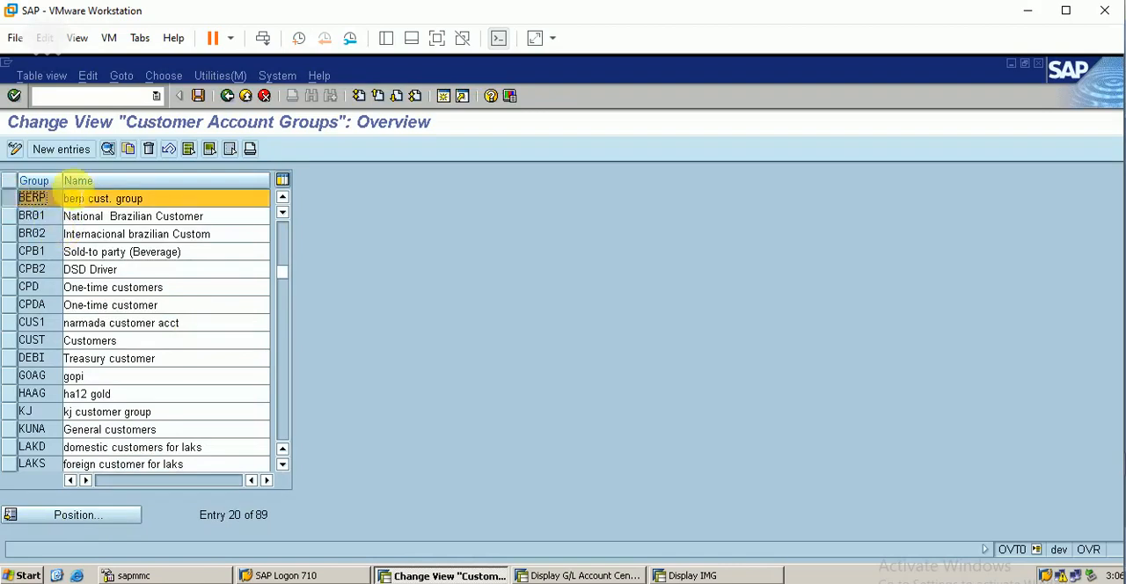
pyautogui.click(108, 151)
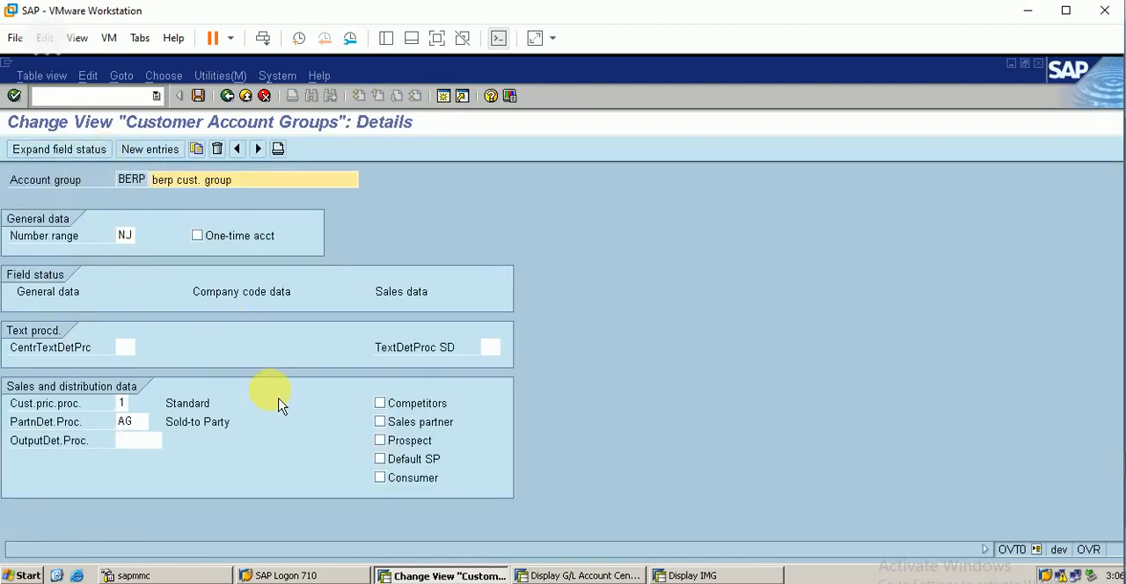
pyautogui.click(268, 294)
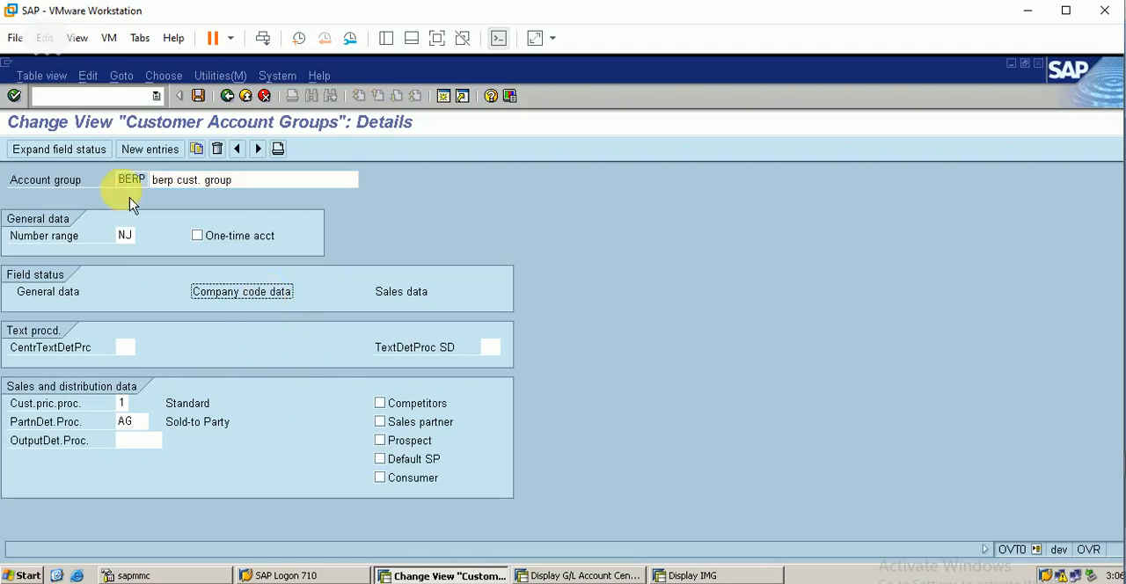
pyautogui.click(66, 150)
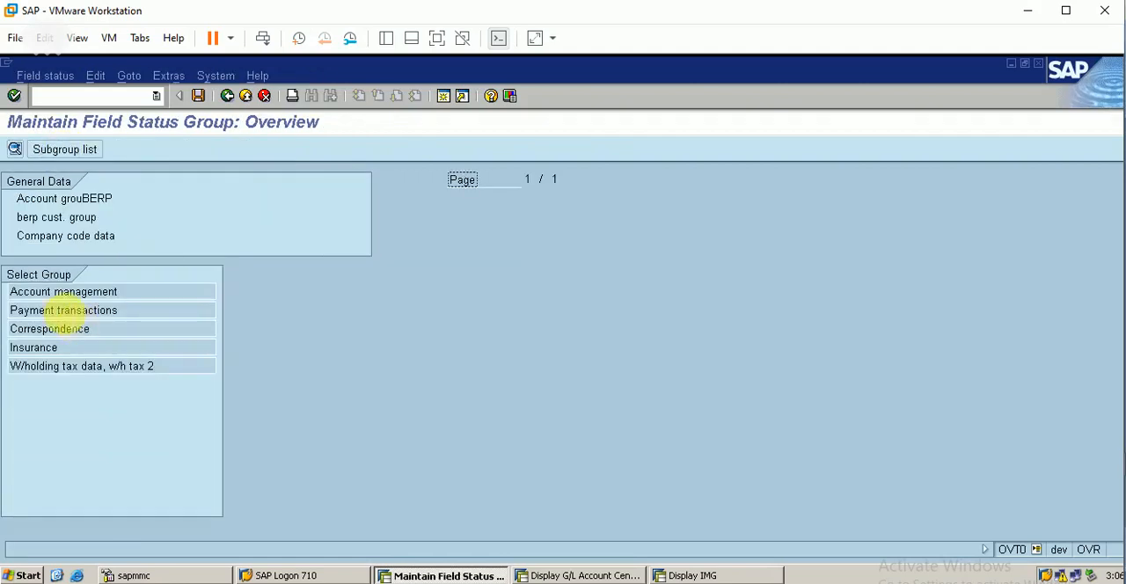
pyautogui.doubleClick(66, 295)
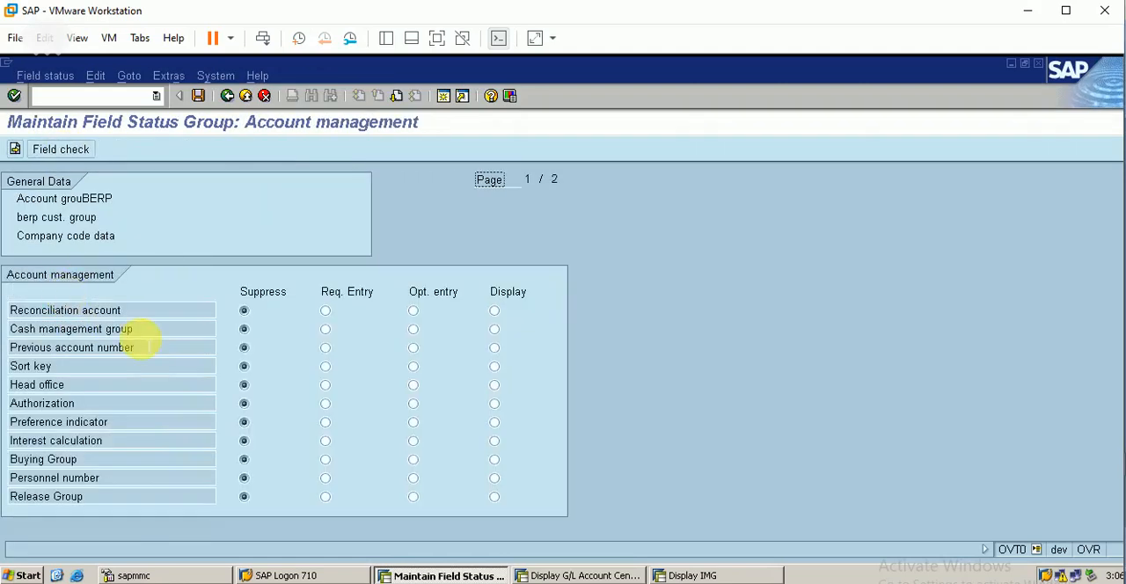
# Step: Set all account management fields, from reconciliation account to release group plus gross income tax and value adjustment key, to optional entry
pyautogui.click(325, 349)
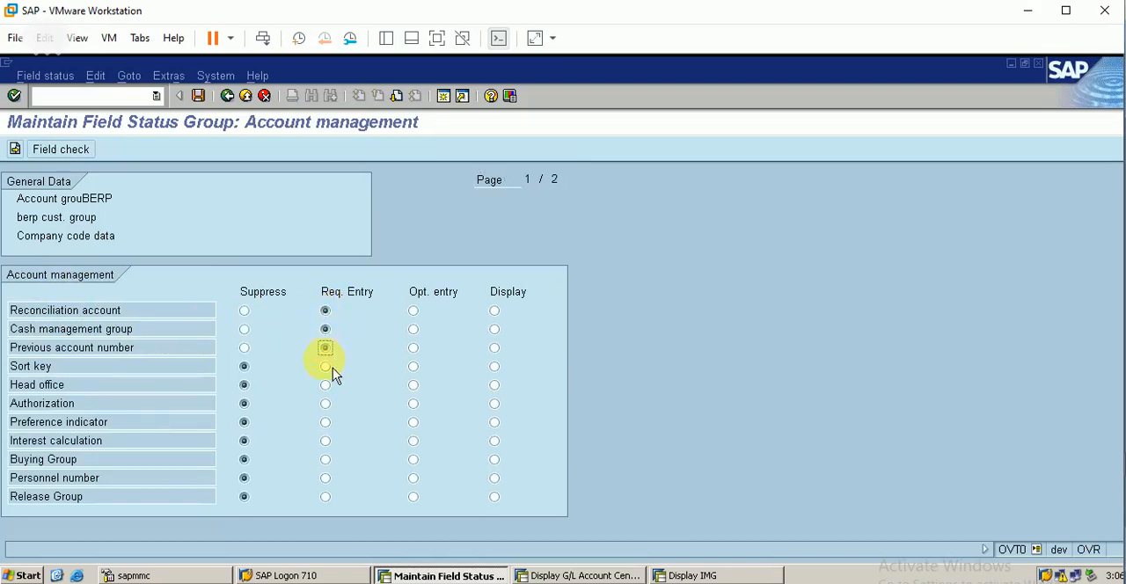
pyautogui.click(415, 330)
pyautogui.click(417, 332)
pyautogui.click(415, 312)
pyautogui.click(414, 350)
pyautogui.click(415, 368)
pyautogui.click(416, 386)
pyautogui.click(416, 404)
pyautogui.click(417, 424)
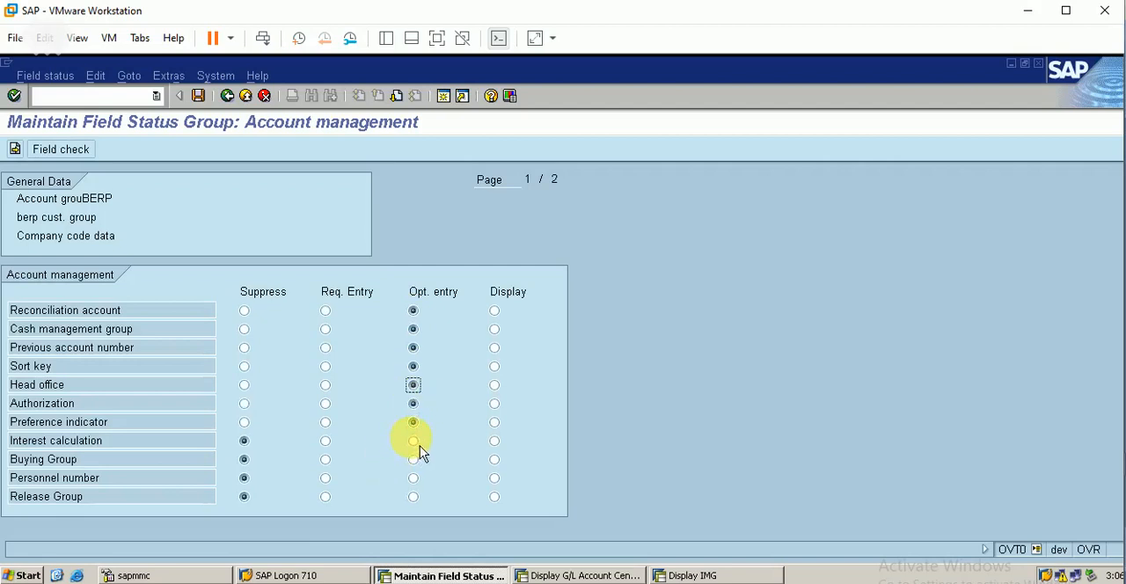
pyautogui.click(417, 479)
pyautogui.click(417, 498)
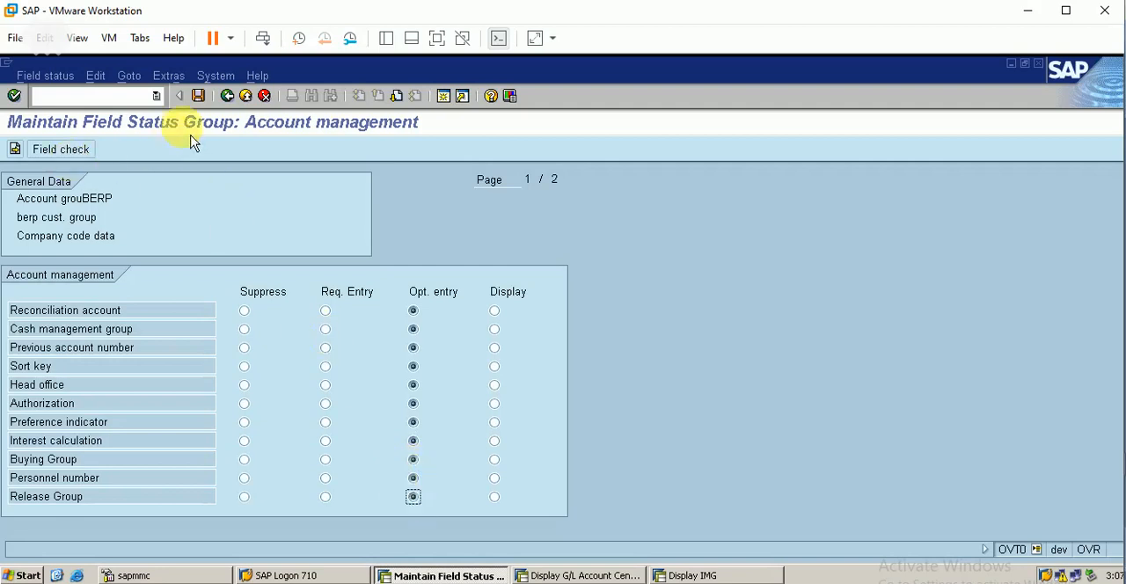
pyautogui.click(401, 102)
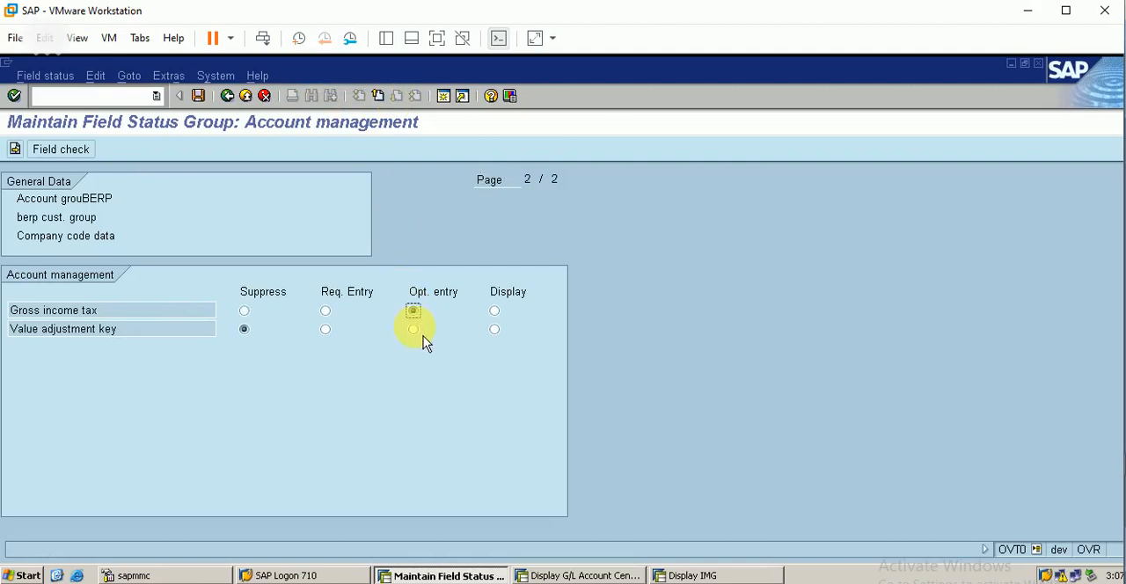
# Step: Set the payment transactions fields to optional entry and save the company code field status under customizing request DEVK900057
pyautogui.click(15, 150)
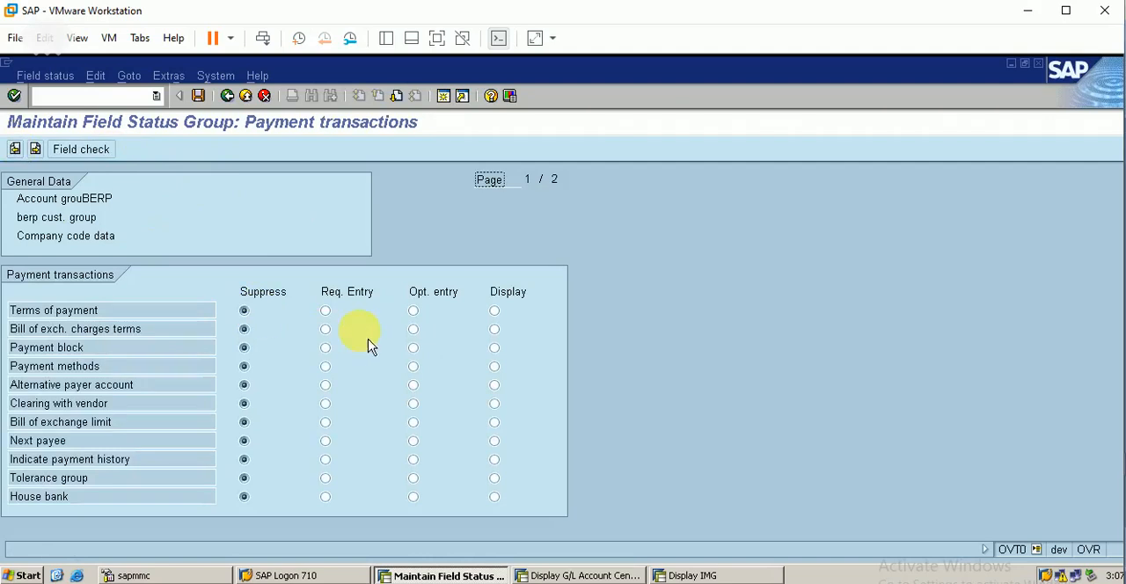
pyautogui.click(413, 347)
pyautogui.click(413, 366)
pyautogui.click(412, 384)
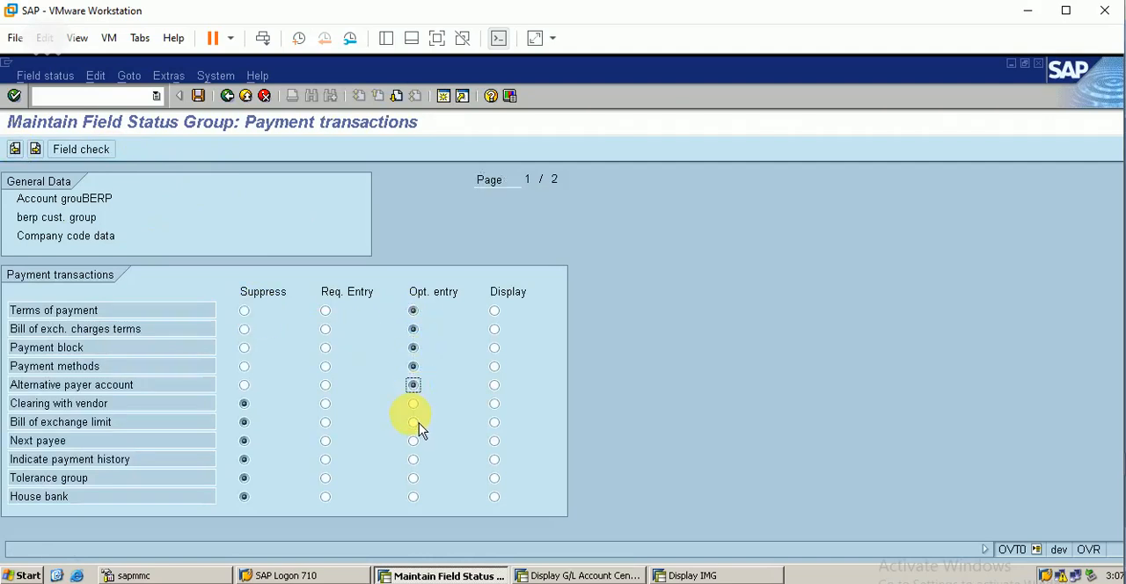
pyautogui.click(419, 421)
pyautogui.click(413, 442)
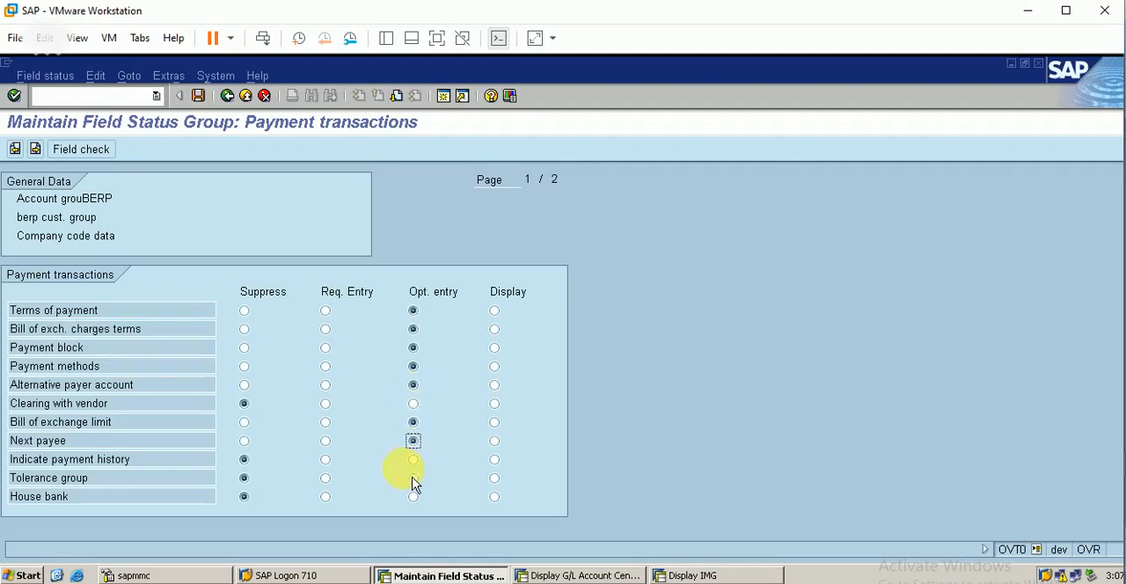
pyautogui.click(35, 149)
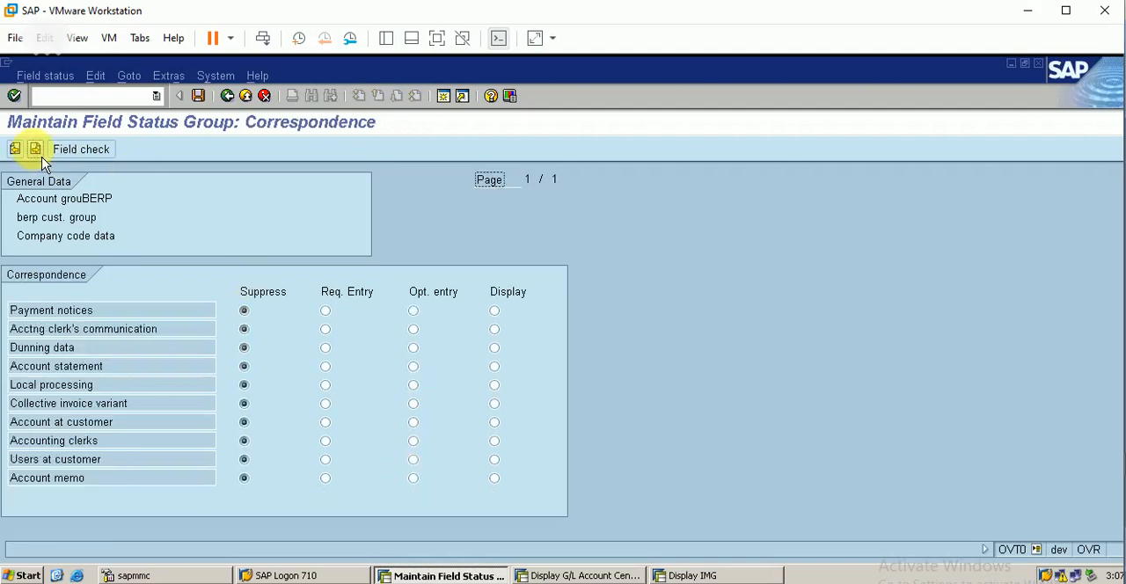
pyautogui.click(201, 101)
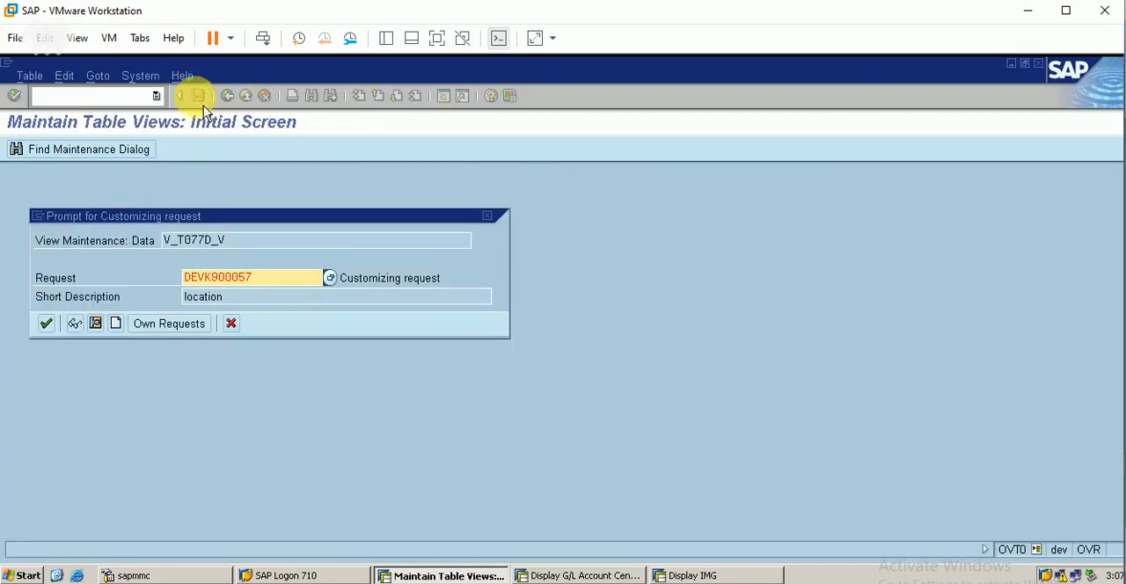
pyautogui.click(45, 324)
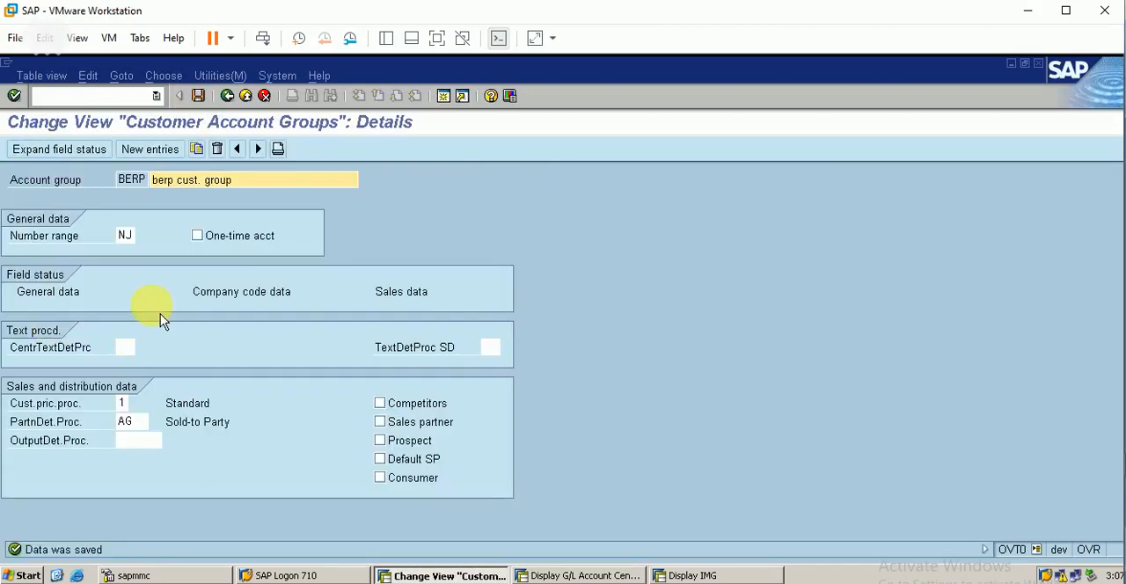
# Step: In BERP's sales data field status, set the first page of Sales fields, from sales group to order probability, to optional entry
pyautogui.click(410, 298)
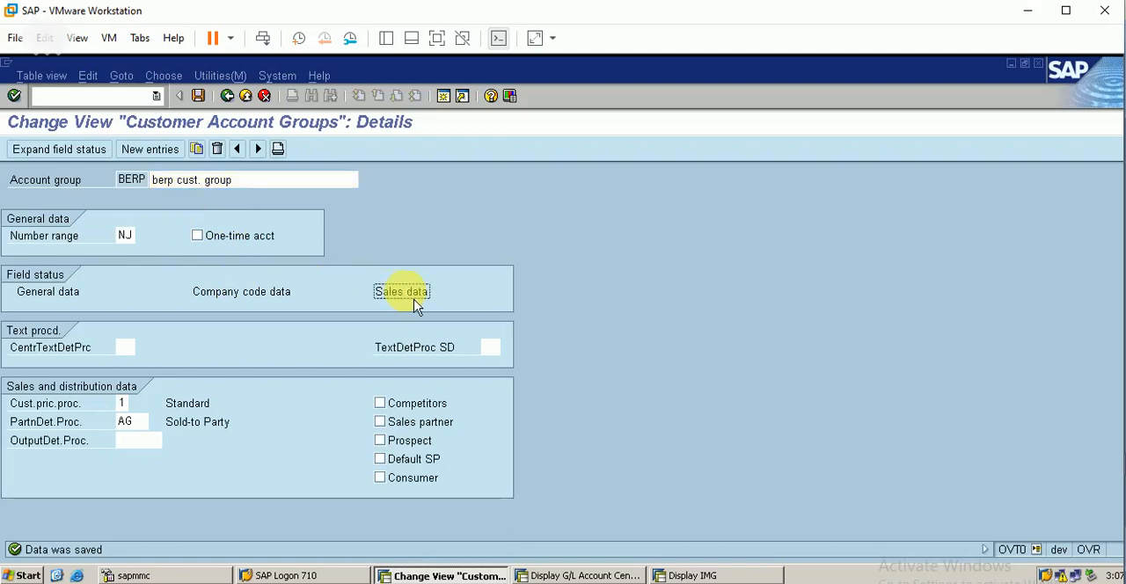
pyautogui.click(70, 155)
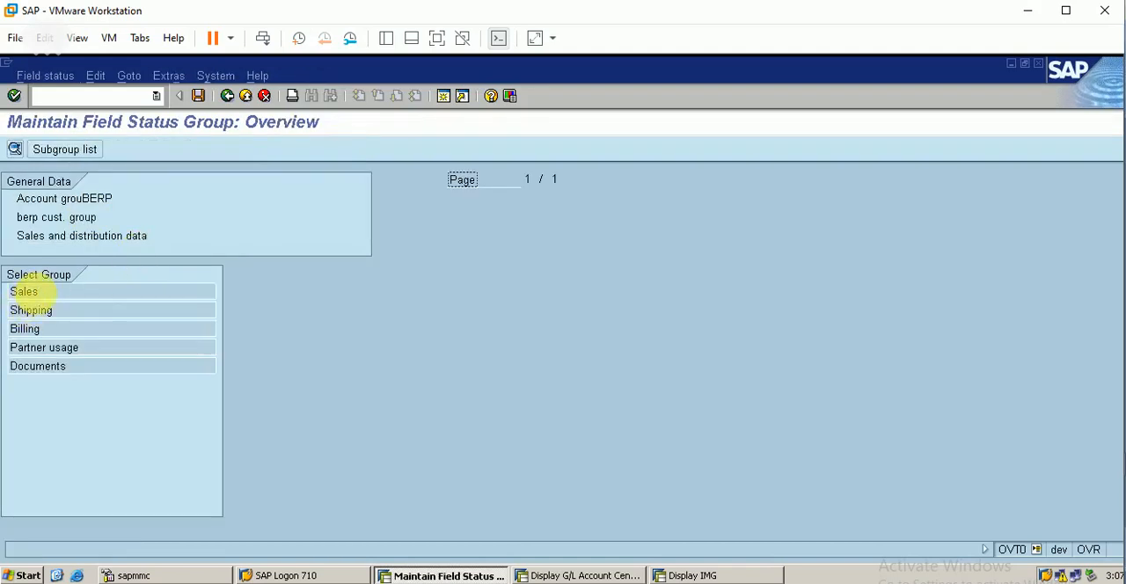
pyautogui.doubleClick(33, 292)
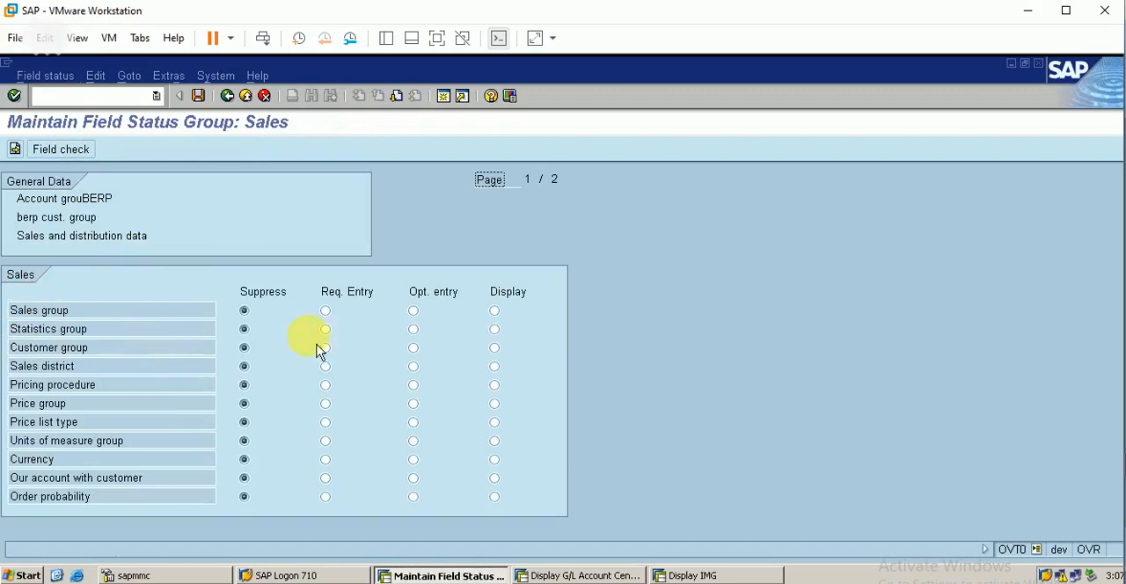
pyautogui.click(414, 312)
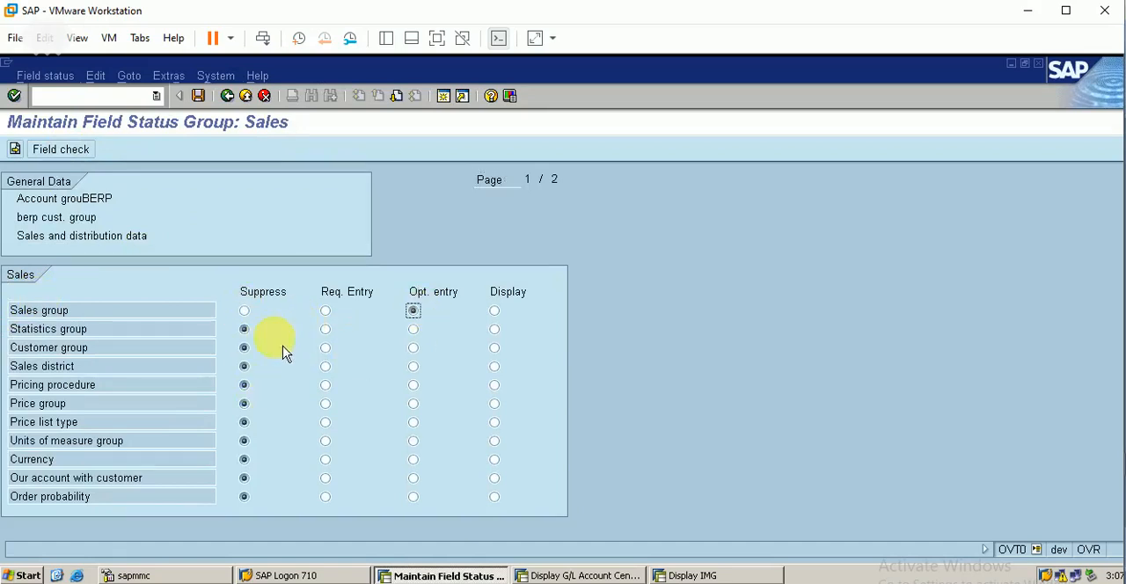
pyautogui.click(414, 384)
pyautogui.click(414, 366)
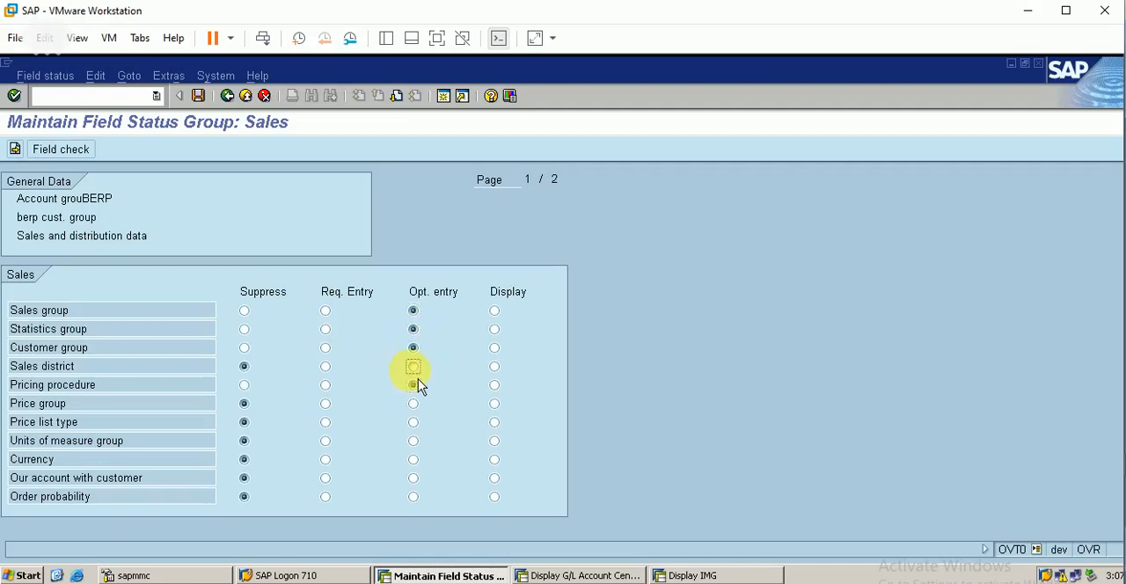
pyautogui.click(414, 423)
pyautogui.click(413, 441)
pyautogui.click(414, 497)
pyautogui.click(414, 478)
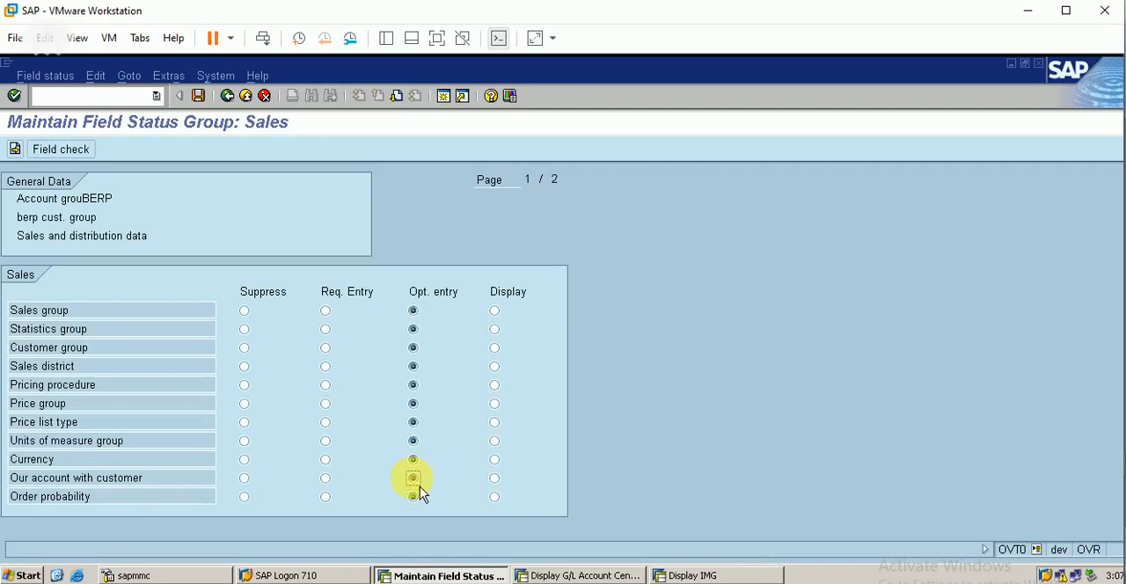
# Step: On the second page of Sales fields, set customer scheme product proposal, authorization and exchange rate type to optional entry
pyautogui.click(396, 96)
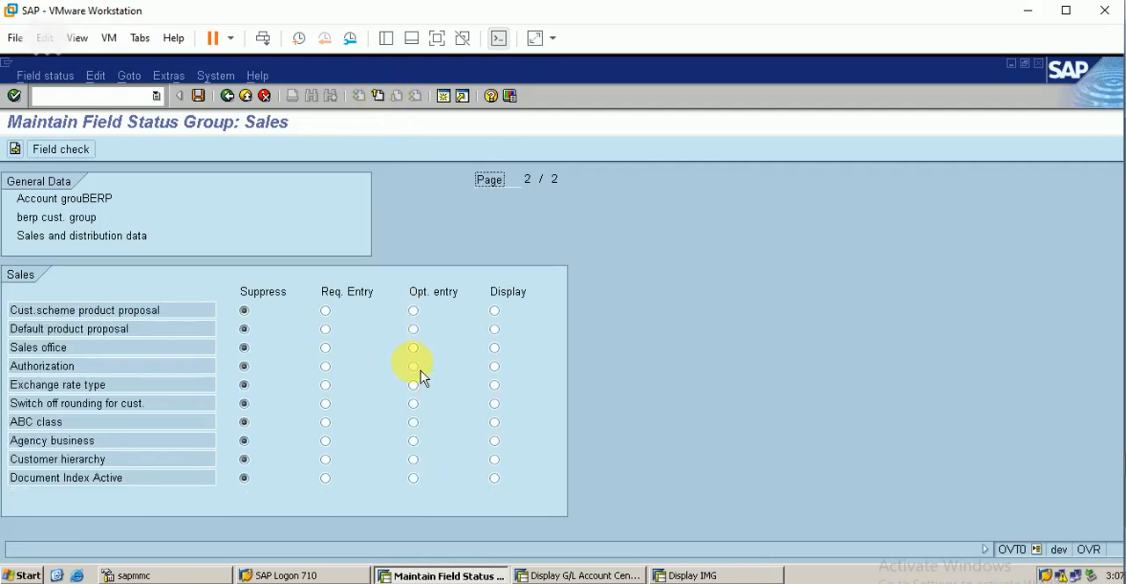
pyautogui.click(414, 312)
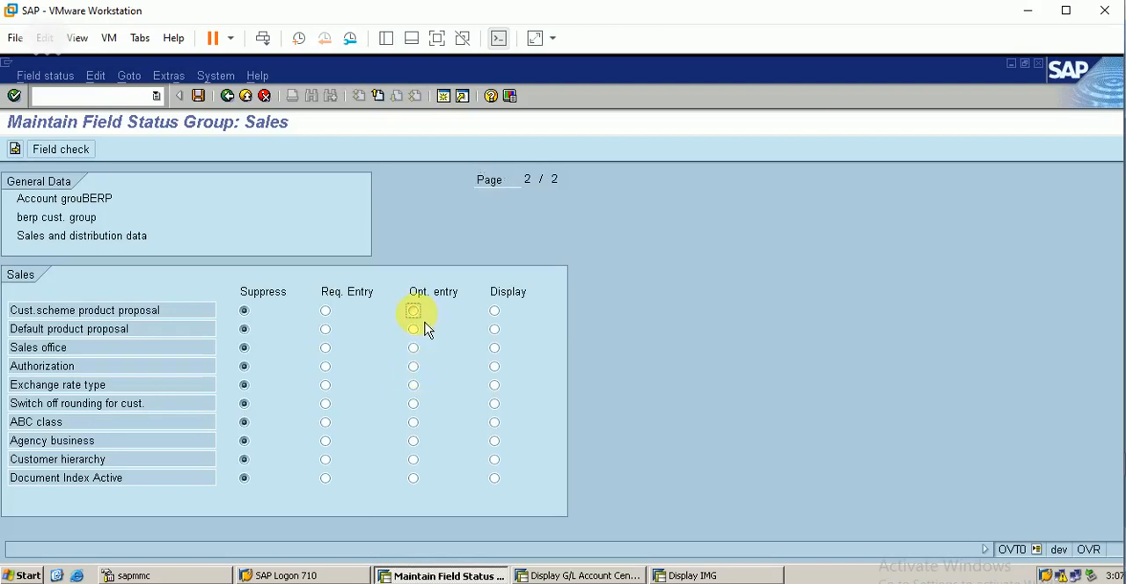
pyautogui.click(415, 367)
pyautogui.click(415, 386)
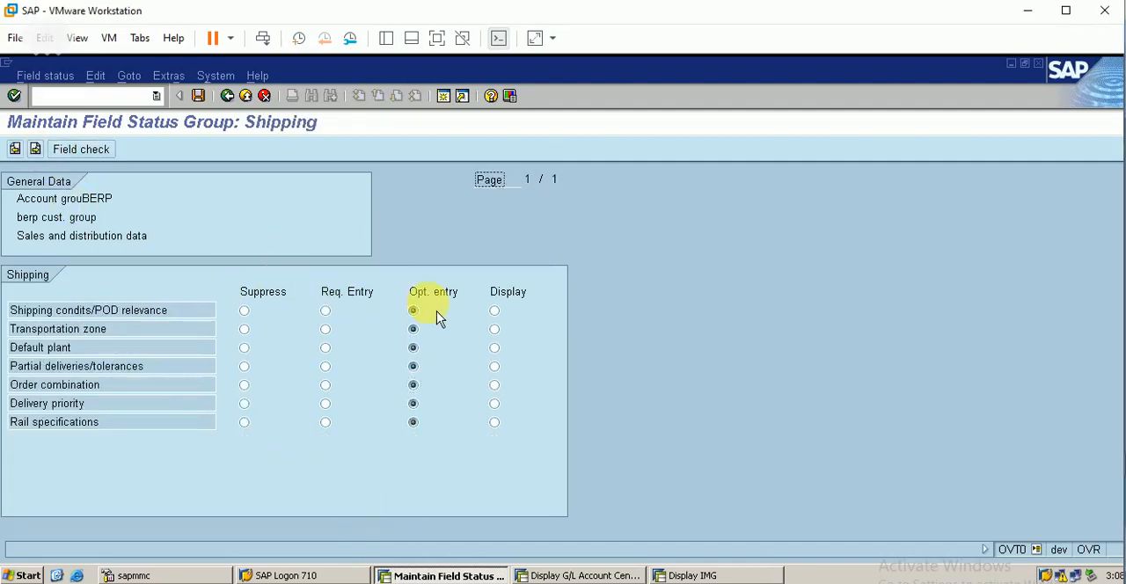
# Step: Check the field status of the shipping, billing, partner usage and documents groups and return to the group overview
pyautogui.click(15, 150)
pyautogui.click(15, 150)
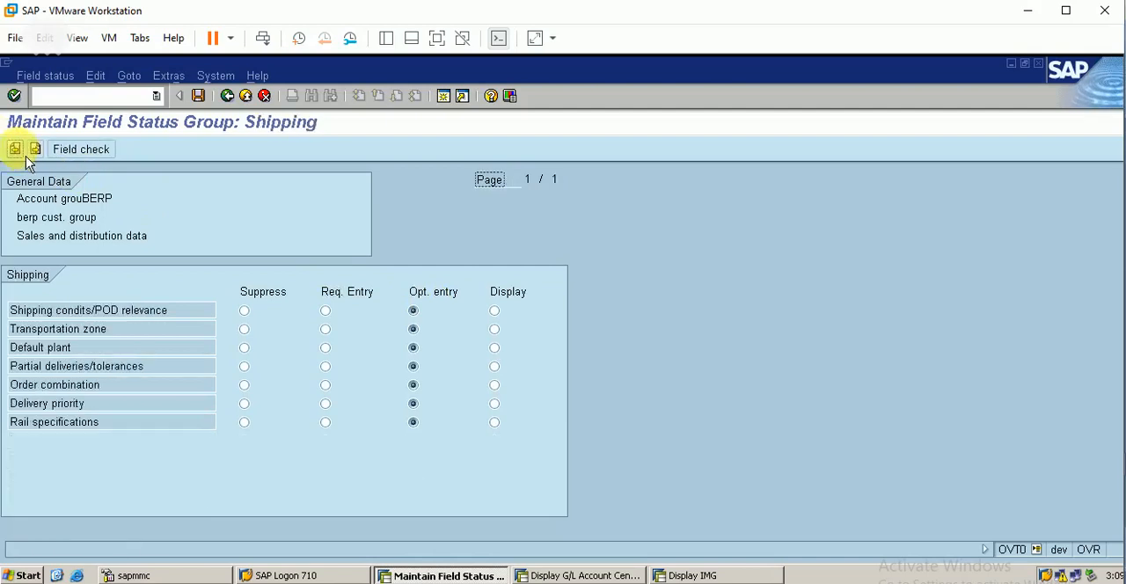
pyautogui.click(45, 158)
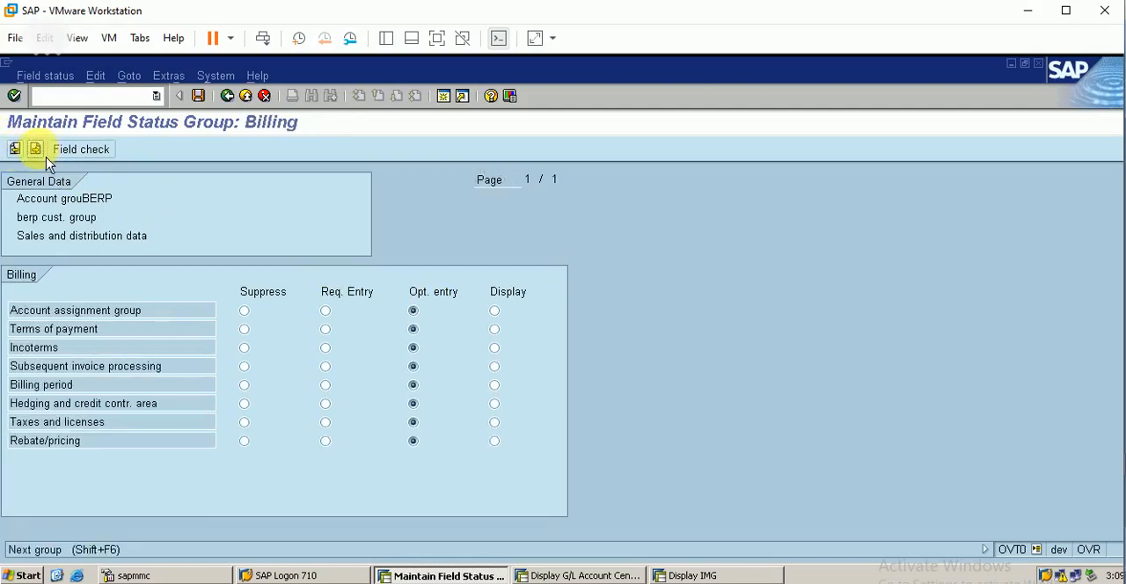
pyautogui.click(46, 158)
pyautogui.click(45, 158)
pyautogui.click(46, 158)
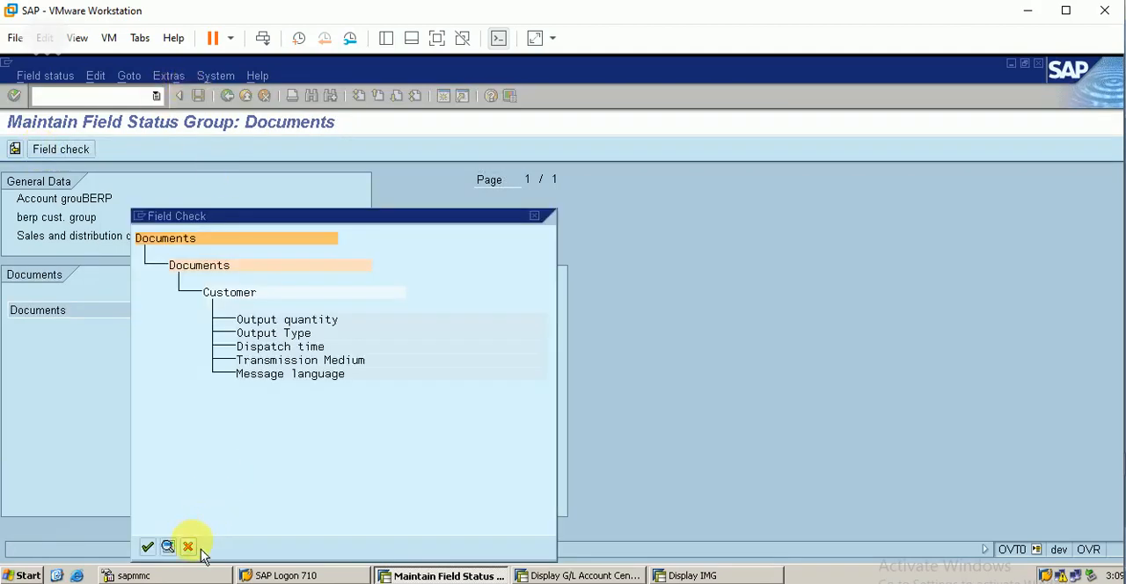
pyautogui.click(189, 547)
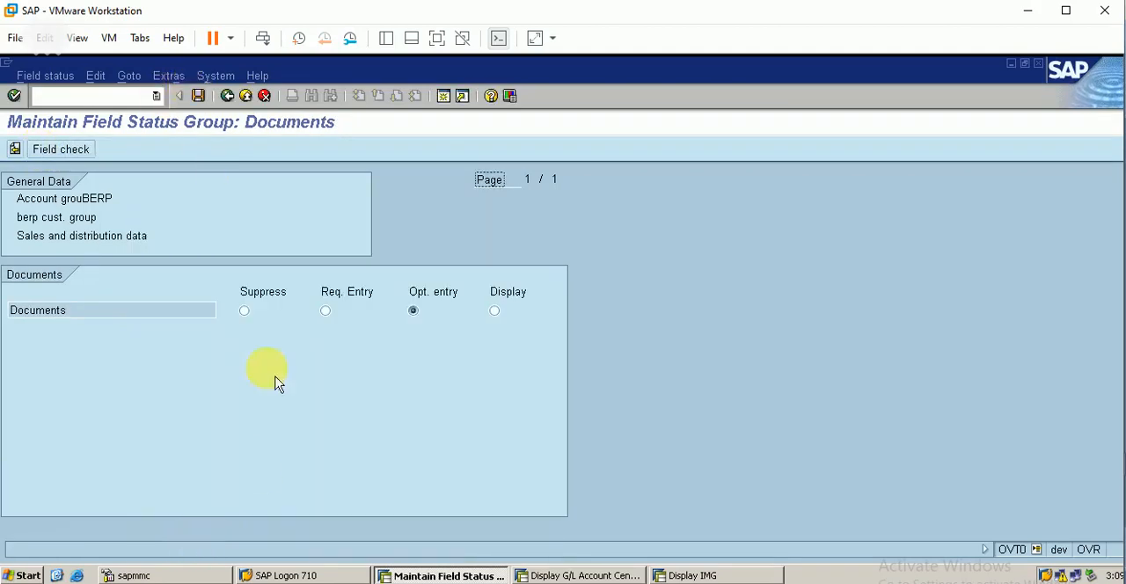
pyautogui.click(229, 98)
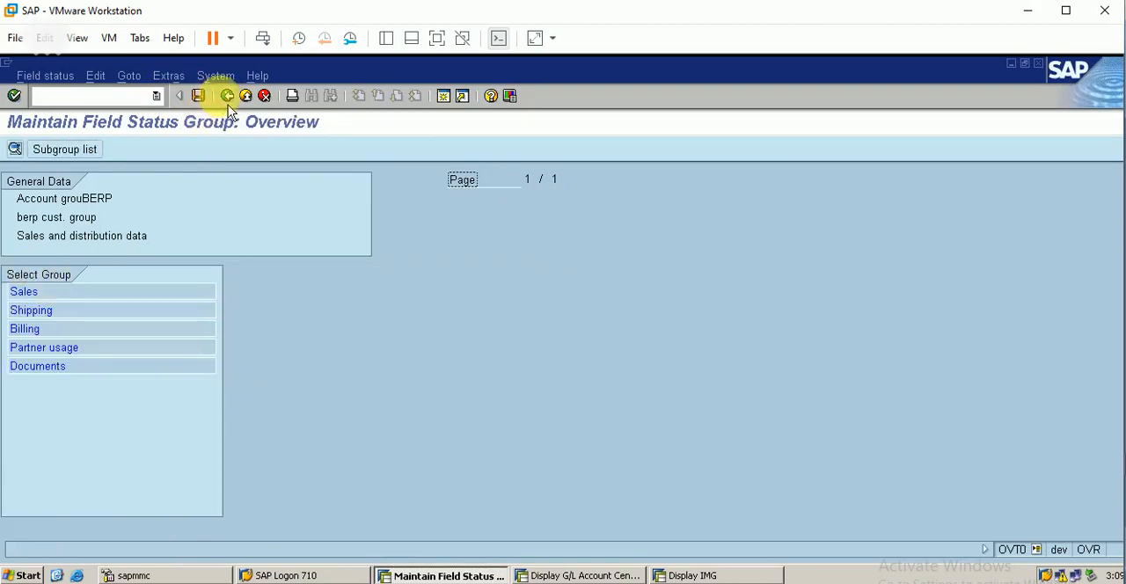
# Step: Recheck BERP's company code field status from payment transactions through insurance, save the account group and return to the IMG
pyautogui.click(227, 96)
pyautogui.click(260, 301)
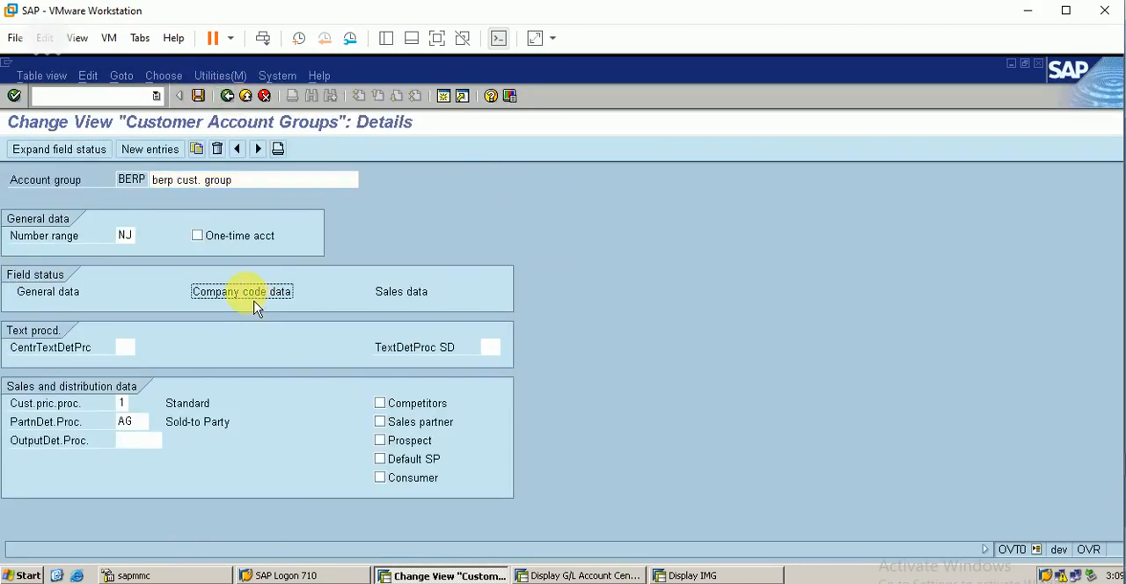
pyautogui.click(51, 147)
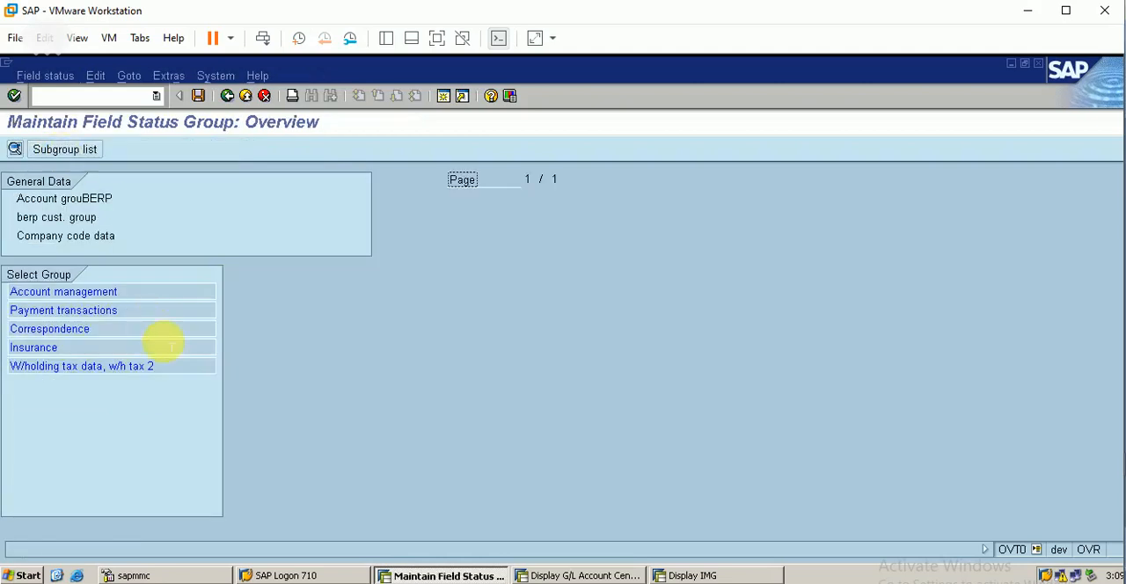
pyautogui.doubleClick(77, 311)
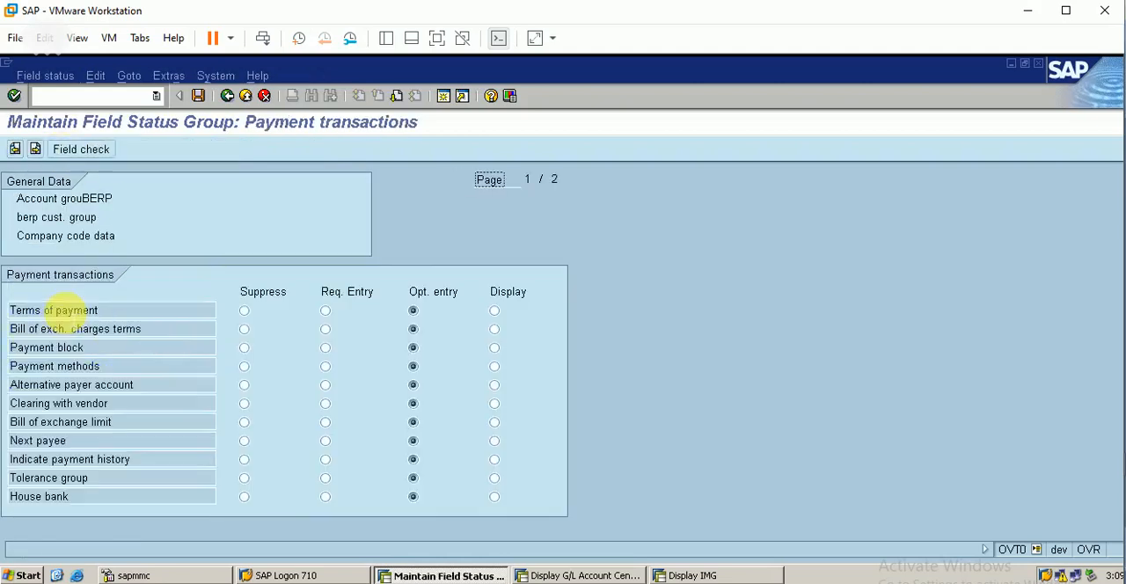
pyautogui.click(36, 149)
pyautogui.click(35, 149)
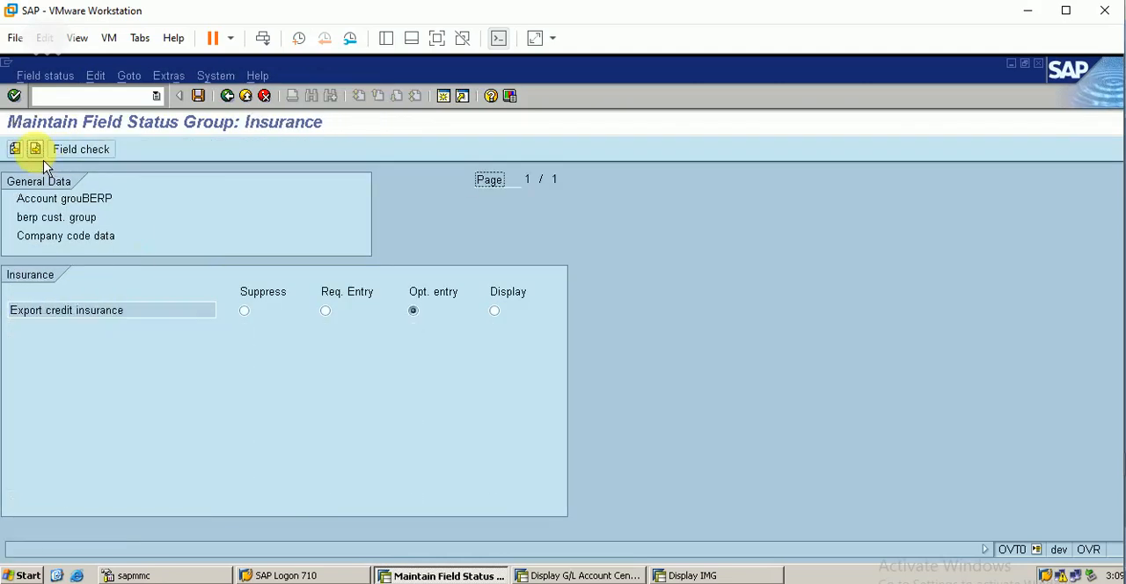
pyautogui.click(198, 96)
pyautogui.click(227, 96)
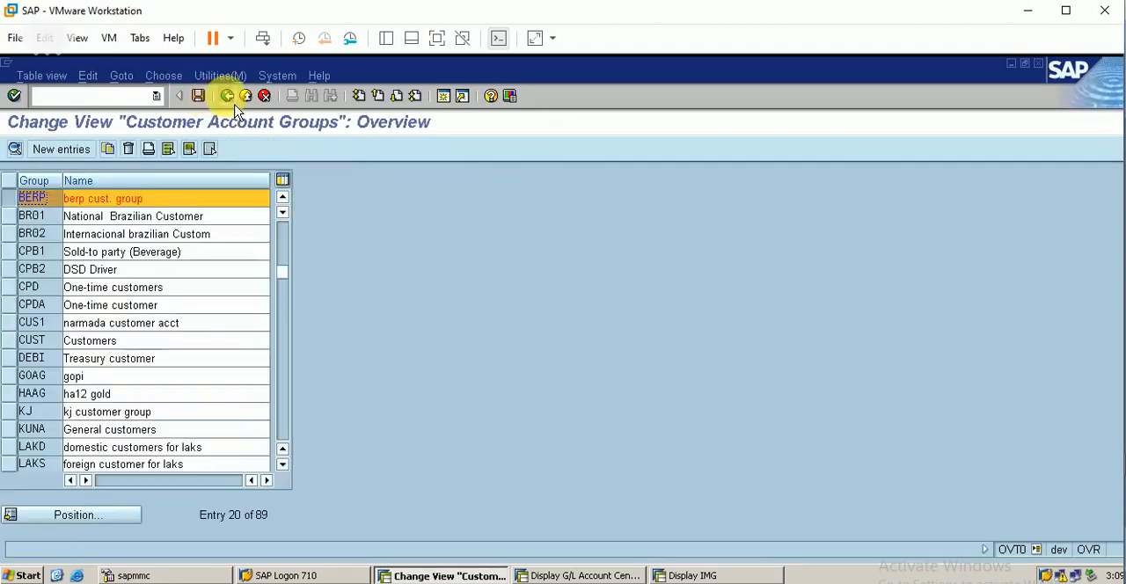
pyautogui.click(231, 100)
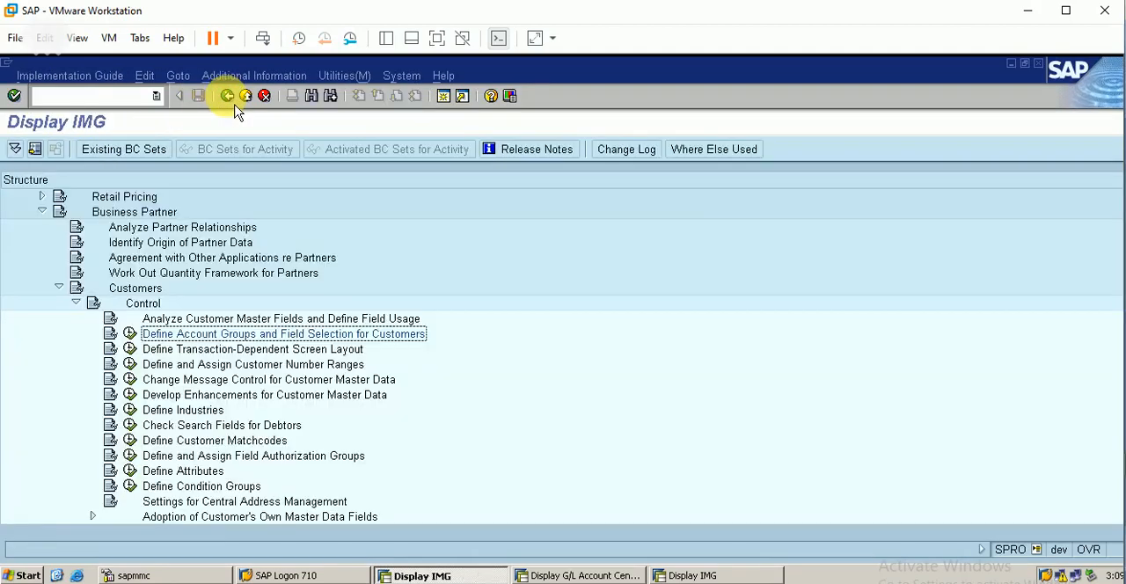
# Step: Open Set Up Partner Determination for Customer Master and examine the partner functions in procedure AG
pyautogui.click(704, 577)
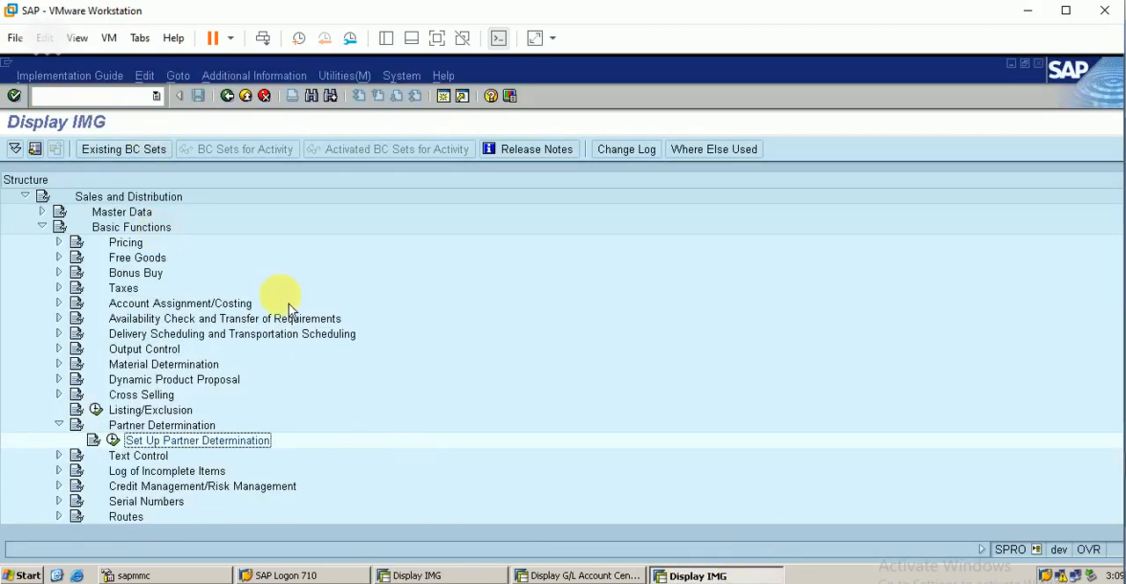
pyautogui.click(97, 93)
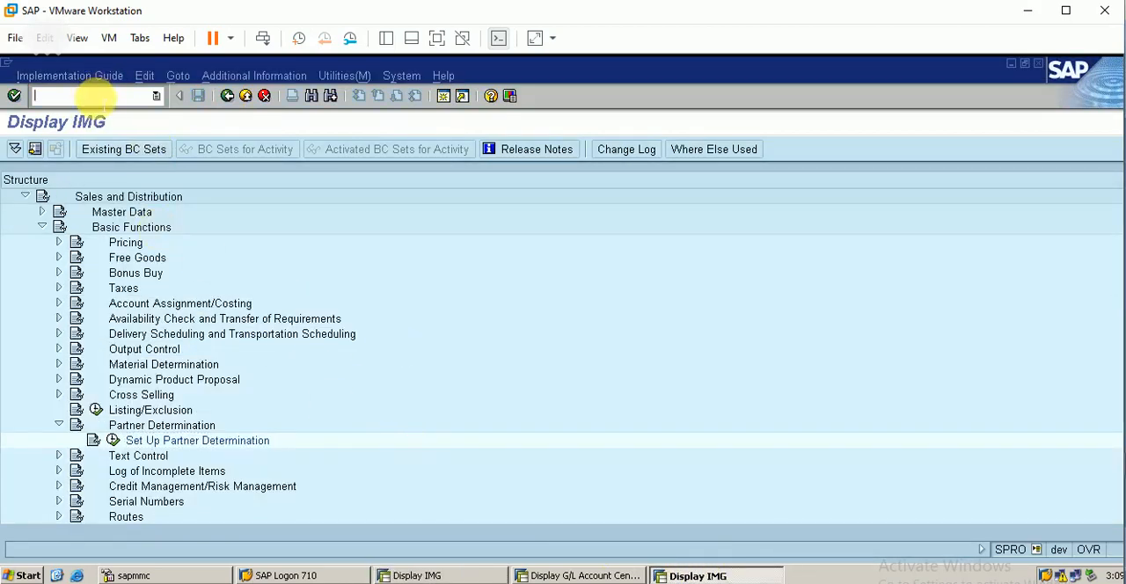
pyautogui.click(115, 440)
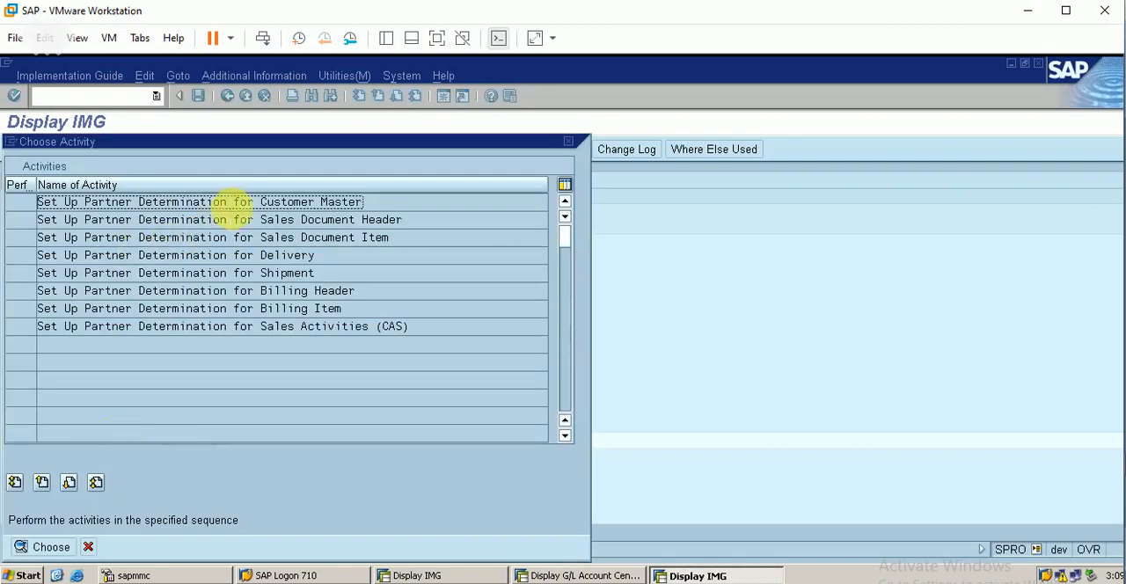
pyautogui.doubleClick(263, 204)
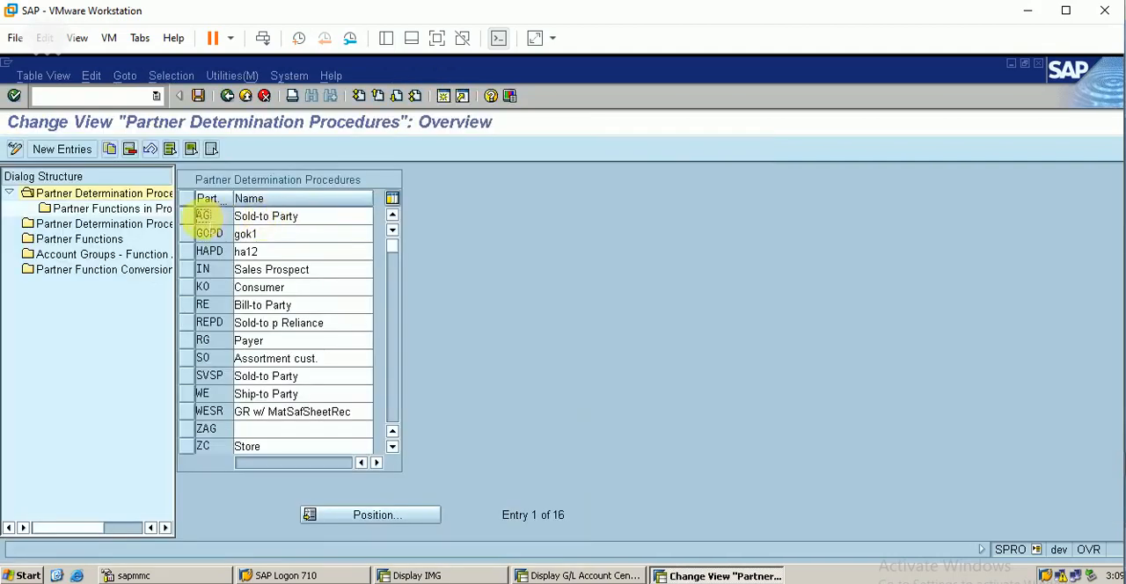
pyautogui.click(185, 216)
pyautogui.doubleClick(113, 209)
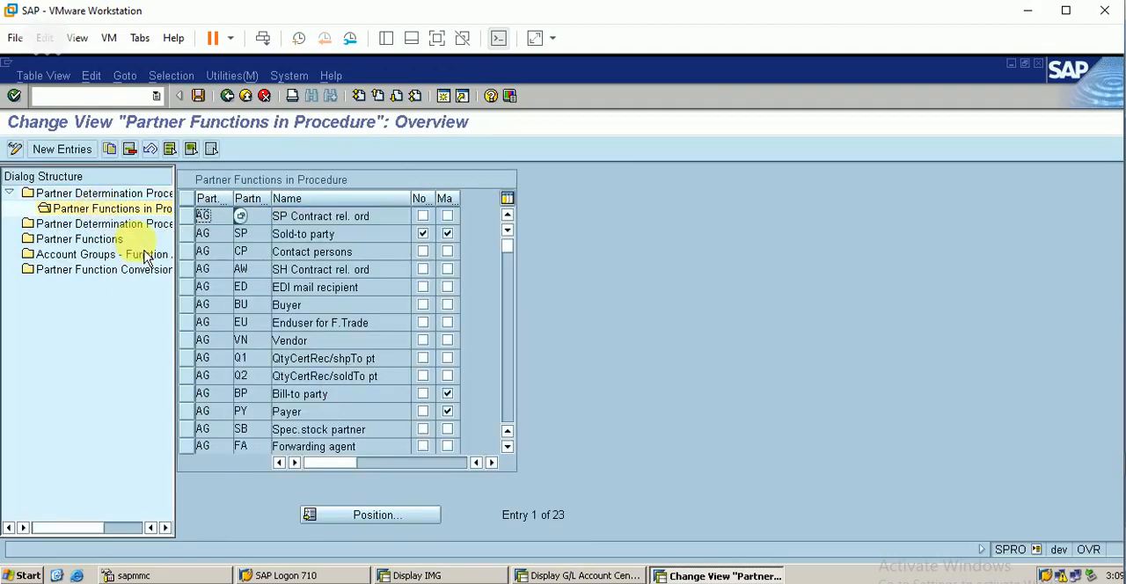
# Step: Check the partner determination procedure assigned to account group BERP and view the partner functions and account group function assignments
pyautogui.doubleClick(104, 224)
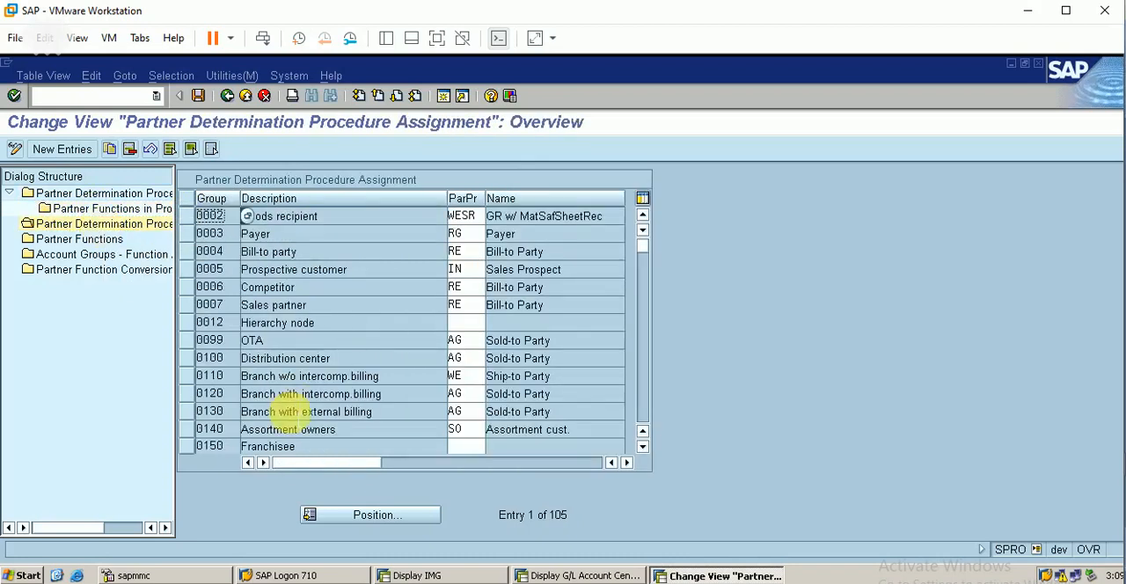
pyautogui.click(374, 521)
pyautogui.write('BERP')
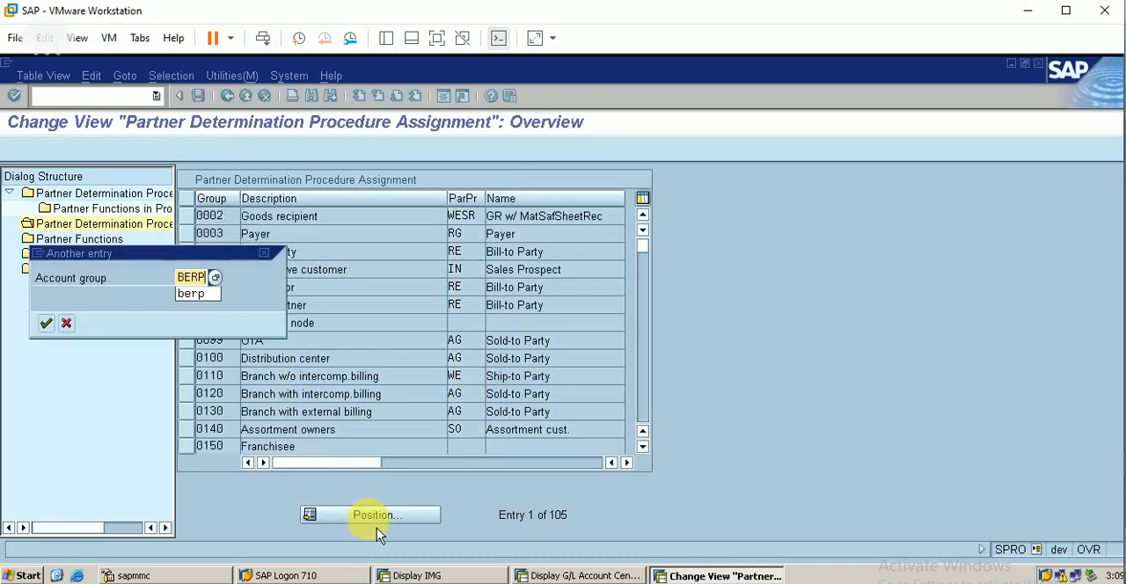
pyautogui.press('Return')
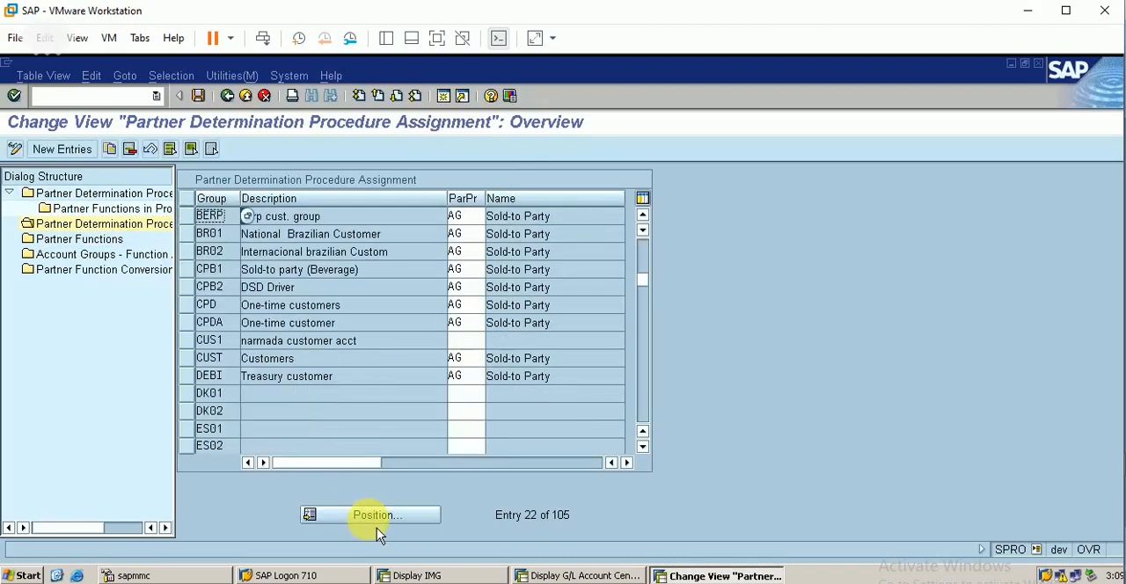
pyautogui.doubleClick(93, 241)
pyautogui.doubleClick(88, 257)
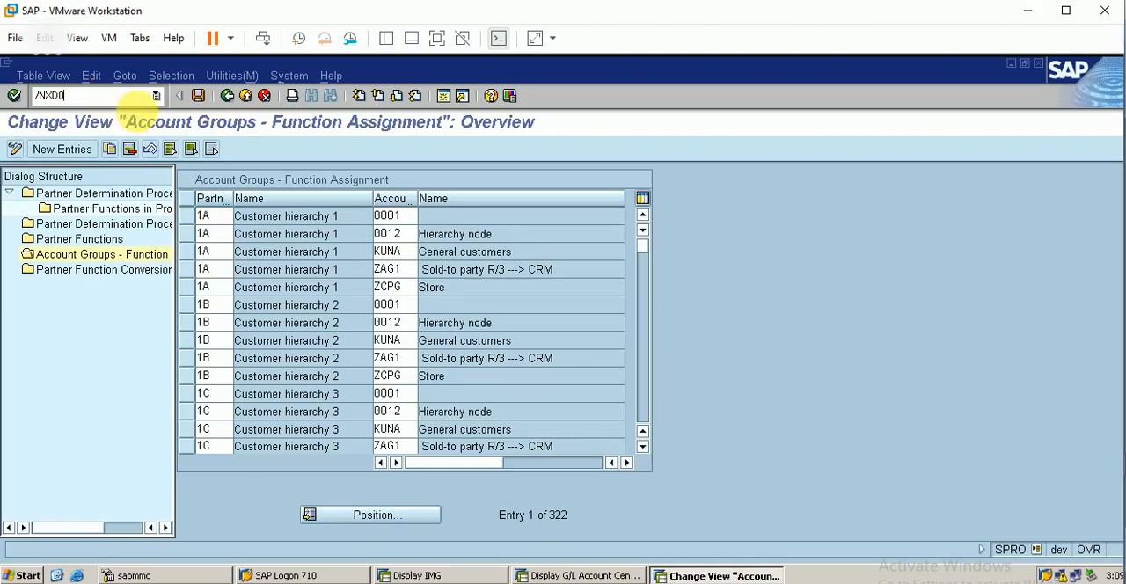
# Step: Start creating a customer with XD01 in account group BERP, with title Ms. and name CUSTOMER 3 BERP
pyautogui.press('Return')
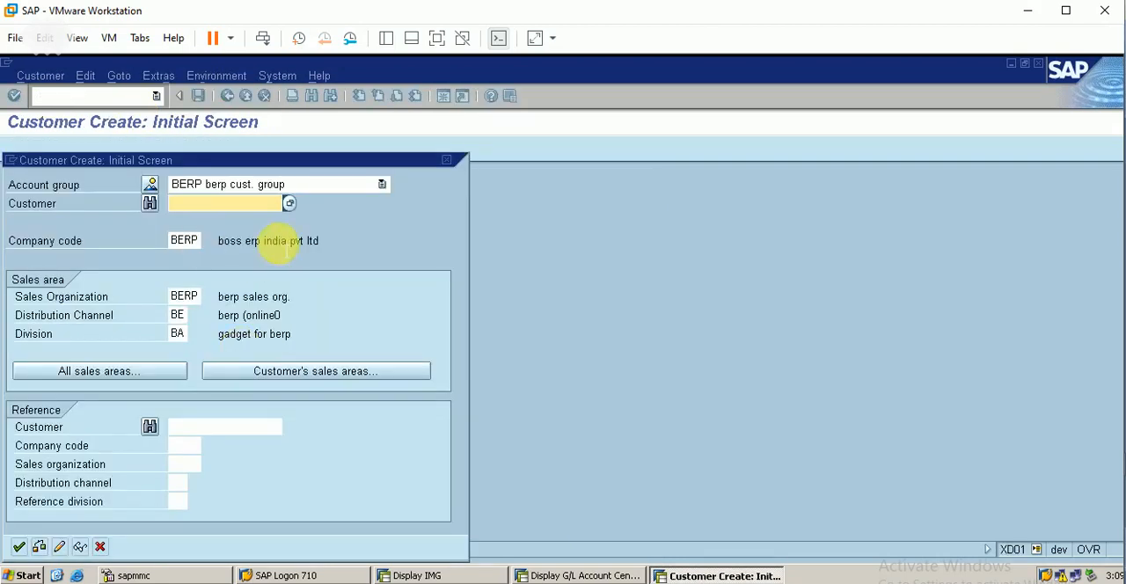
pyautogui.press('Return')
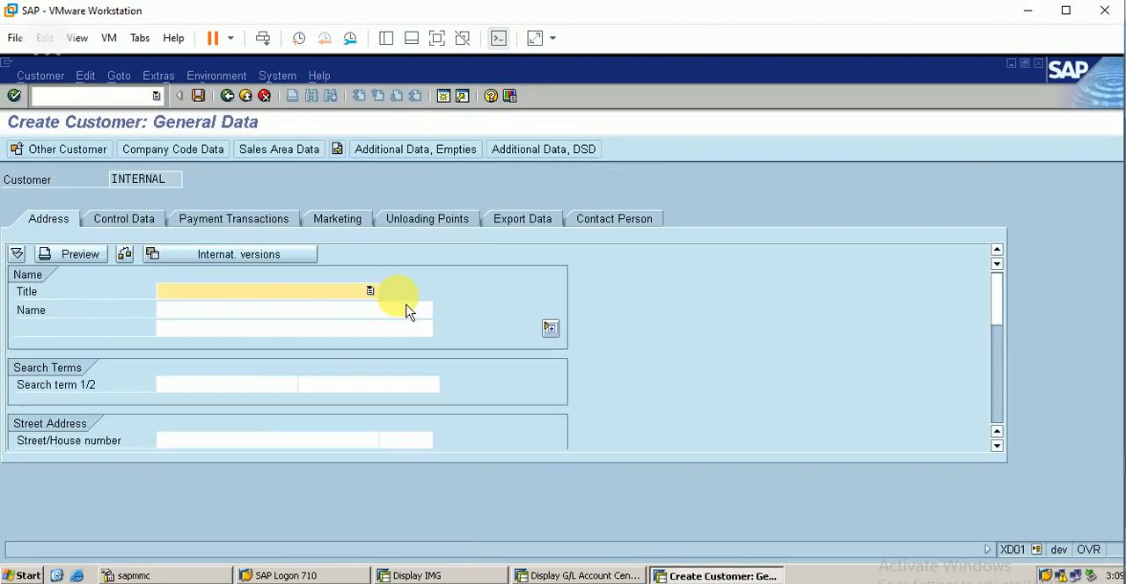
pyautogui.click(252, 292)
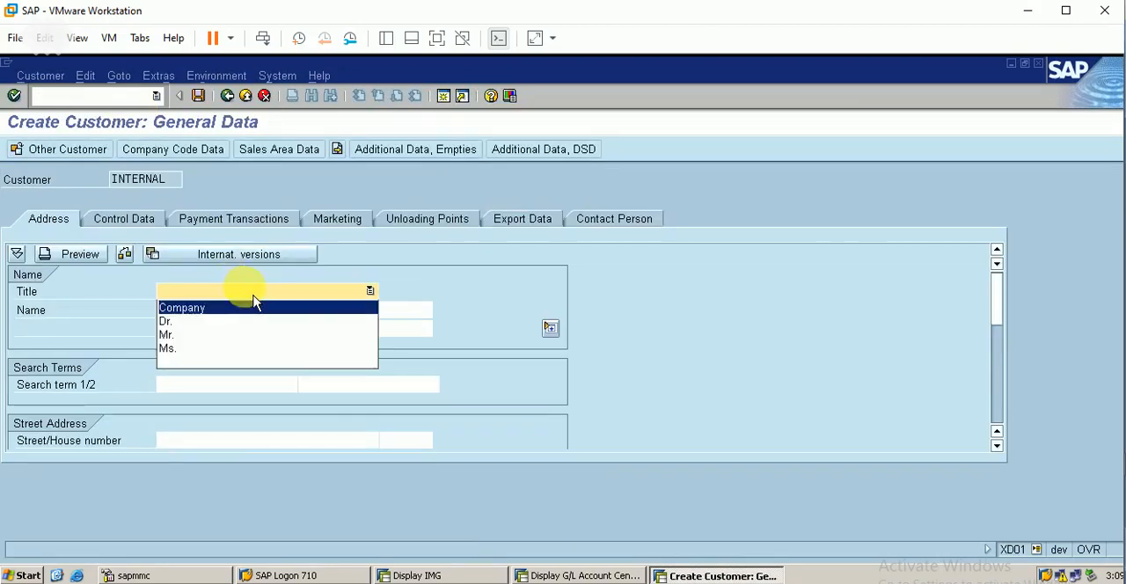
pyautogui.click(230, 349)
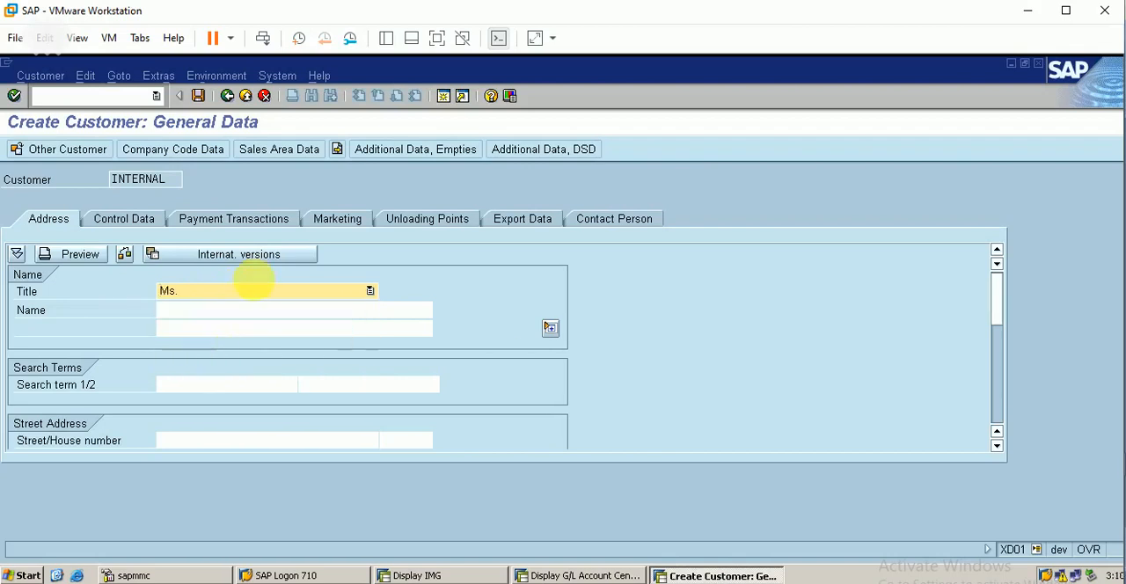
pyautogui.click(233, 310)
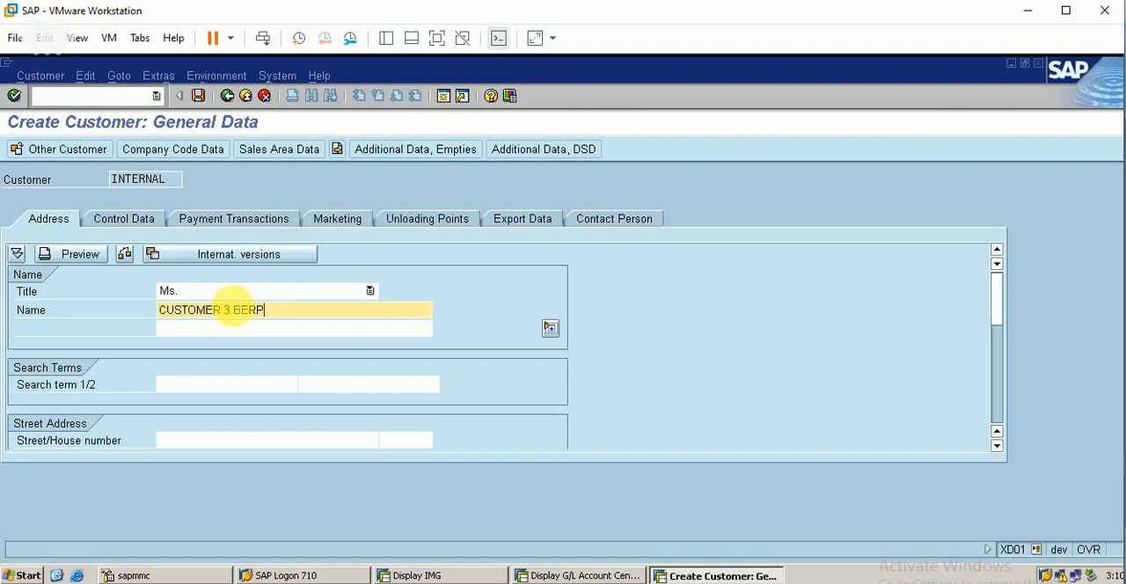
# Step: Complete the customer's address with search term BERP, a street, country IN and region 22
pyautogui.click(220, 384)
pyautogui.write('BERP')
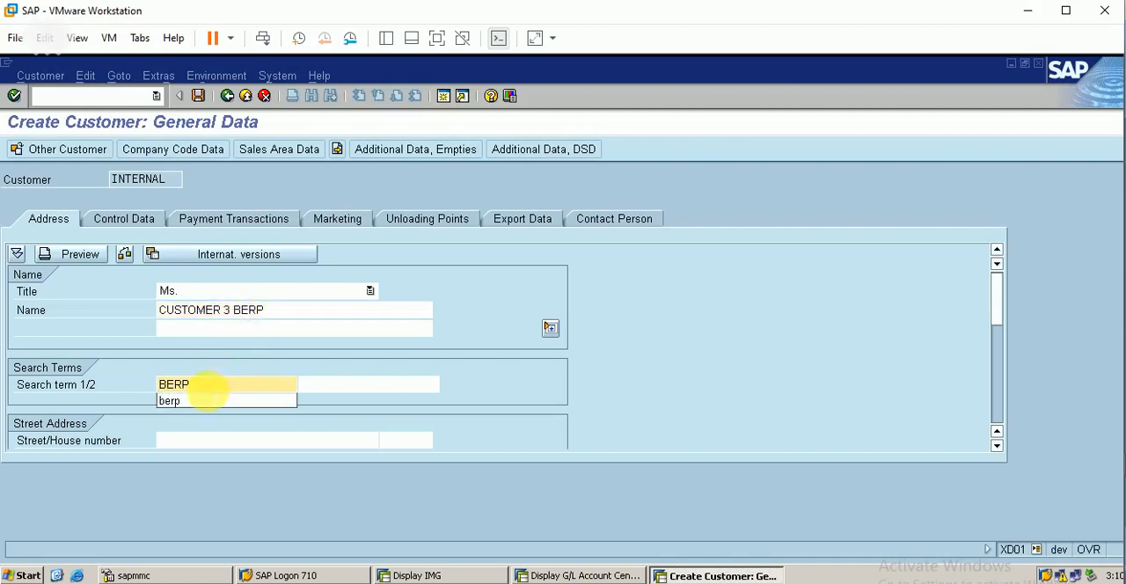
pyautogui.click(211, 400)
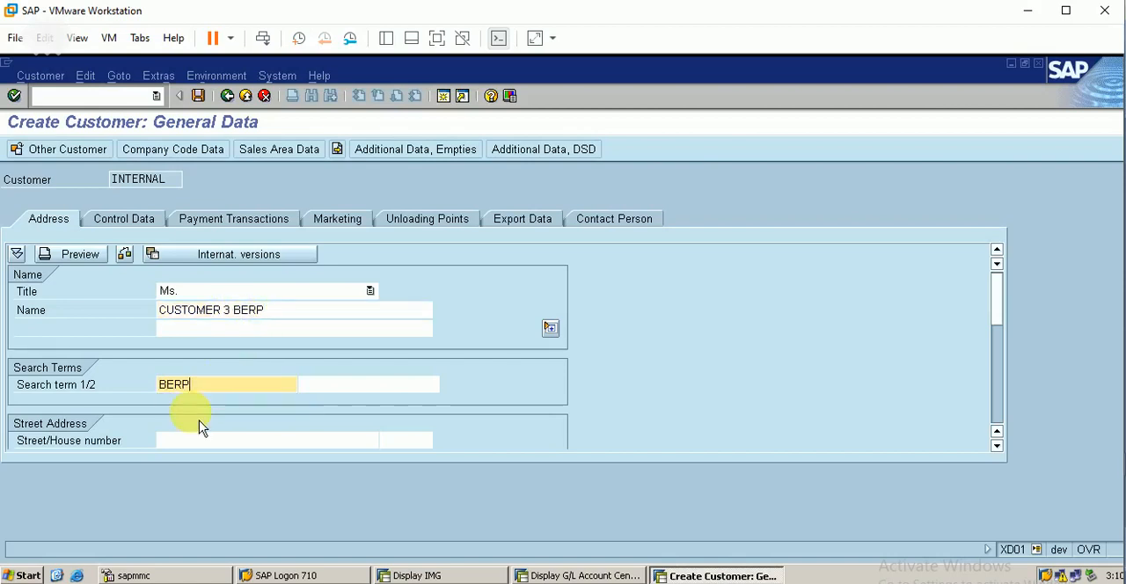
pyautogui.click(214, 440)
pyautogui.write('JKGKGH')
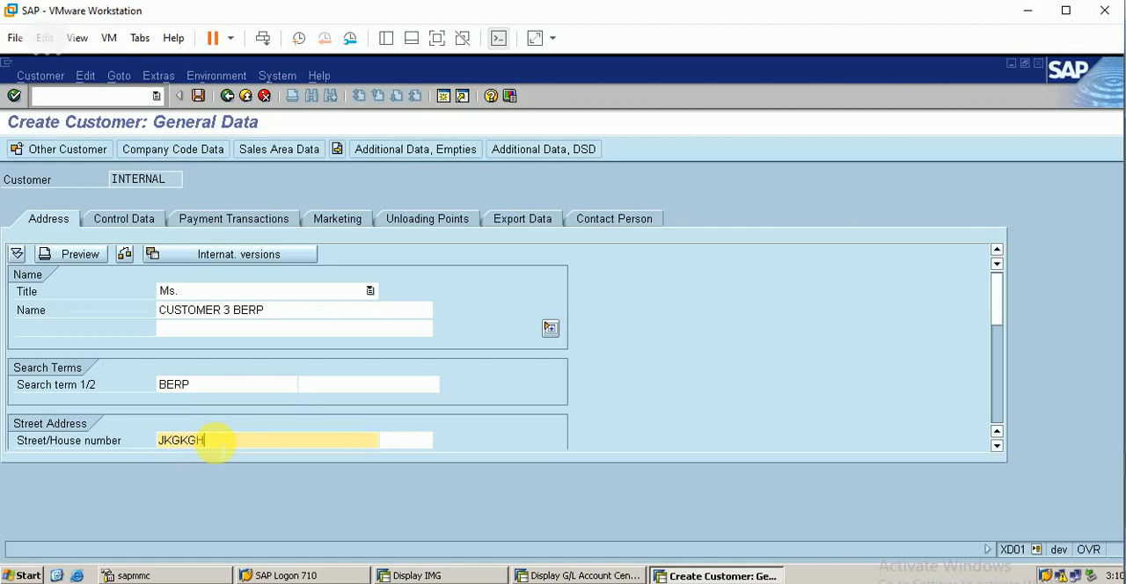
pyautogui.press('Tab')
pyautogui.press('Tab')
pyautogui.press('Tab')
pyautogui.write('IN')
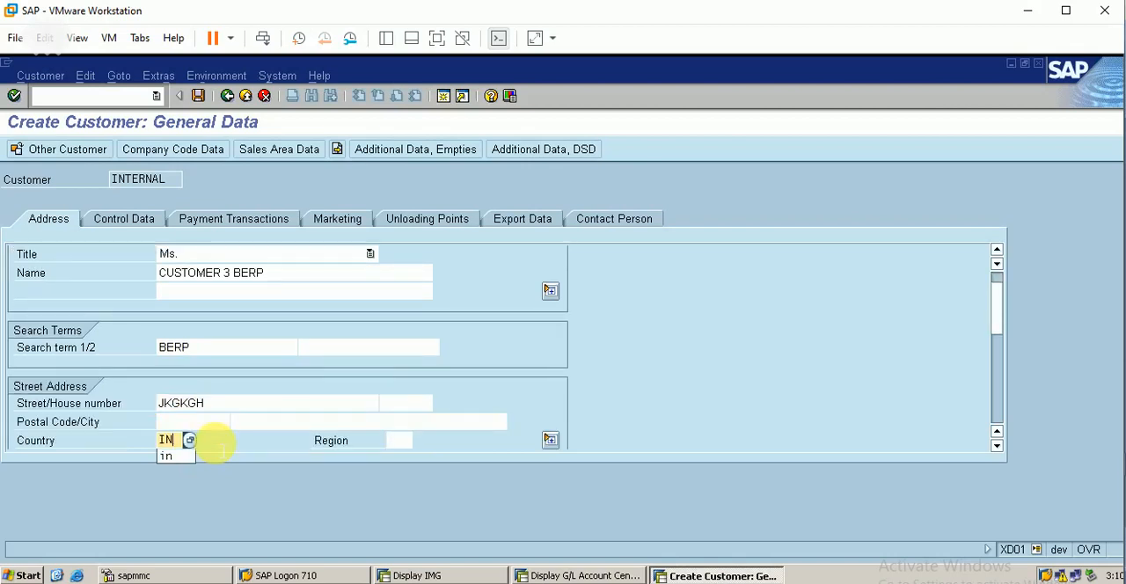
pyautogui.press('Tab')
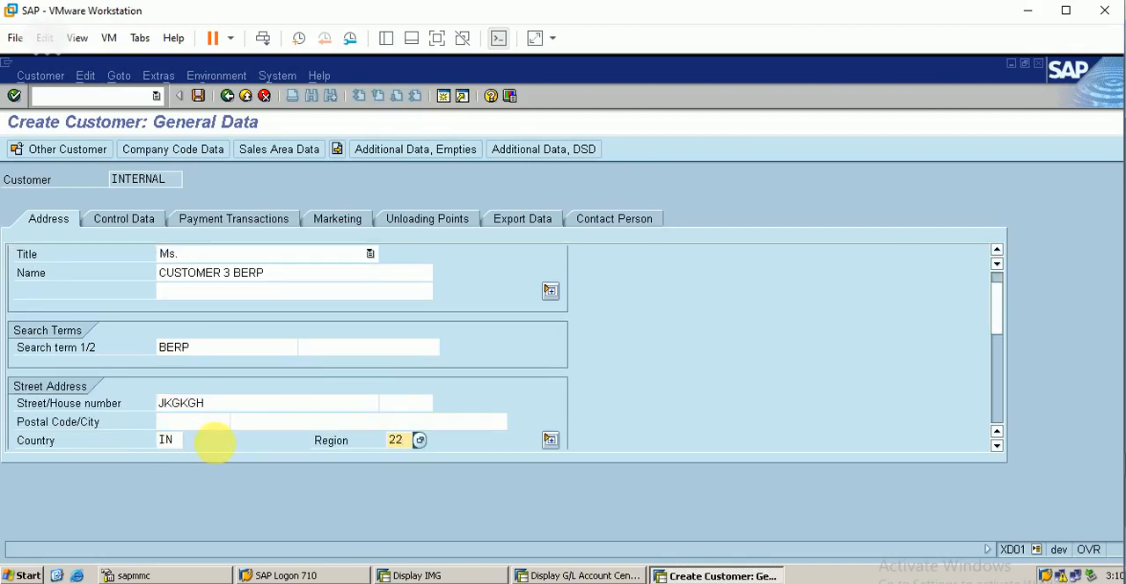
pyautogui.press('Return')
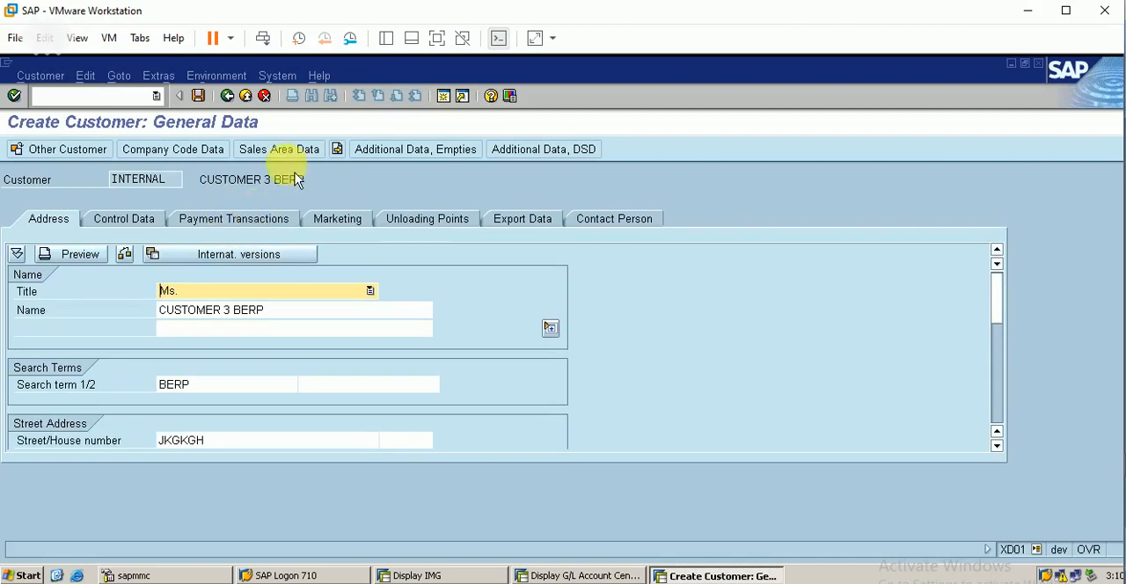
# Step: Review the new customer's sales area data, then its general control data and payment transactions
pyautogui.click(281, 150)
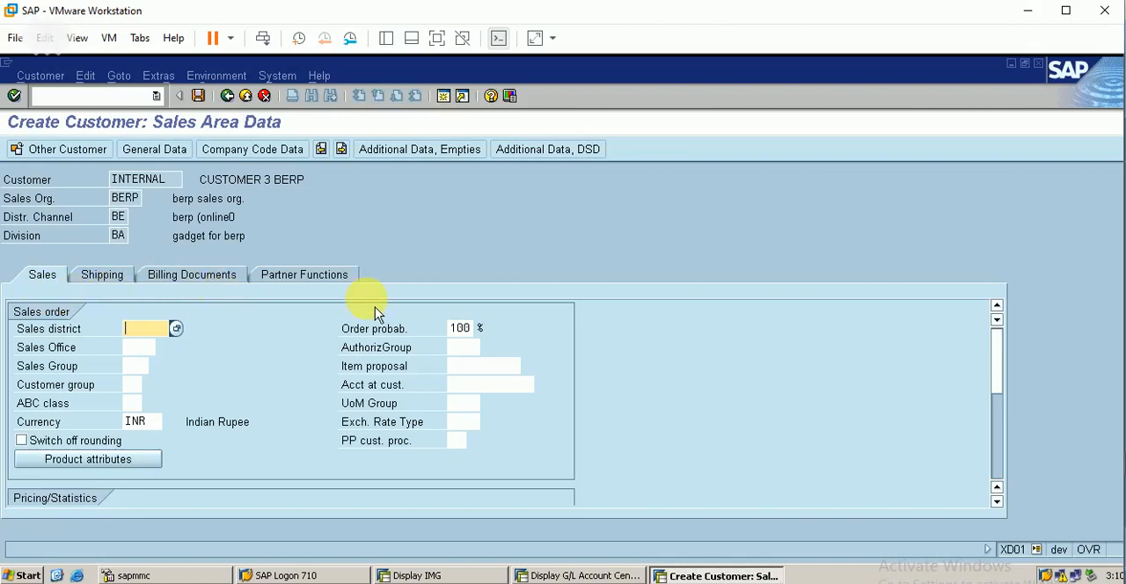
pyautogui.click(155, 150)
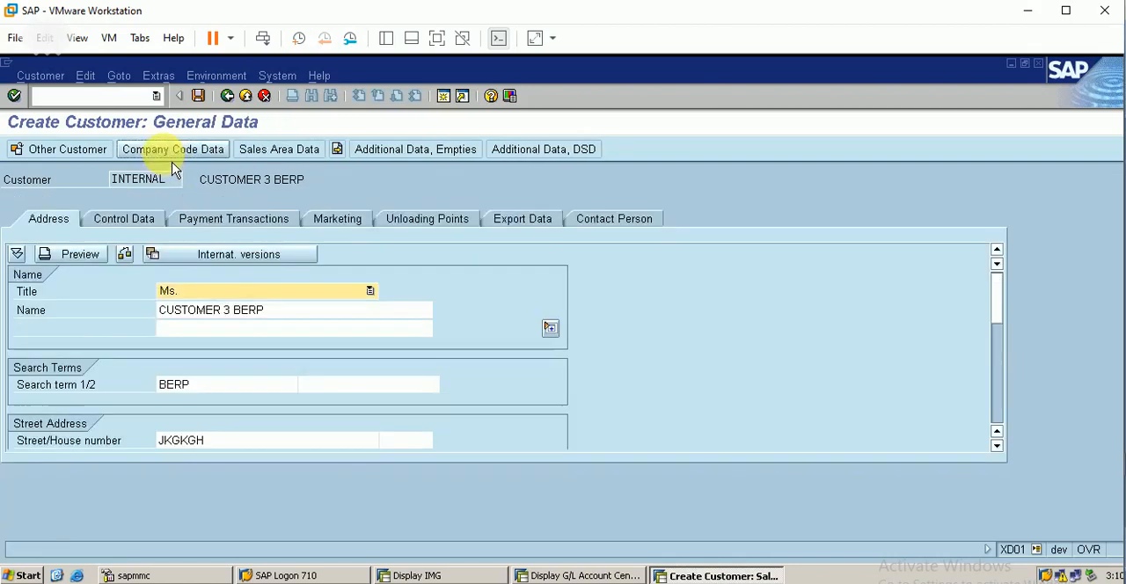
pyautogui.click(118, 220)
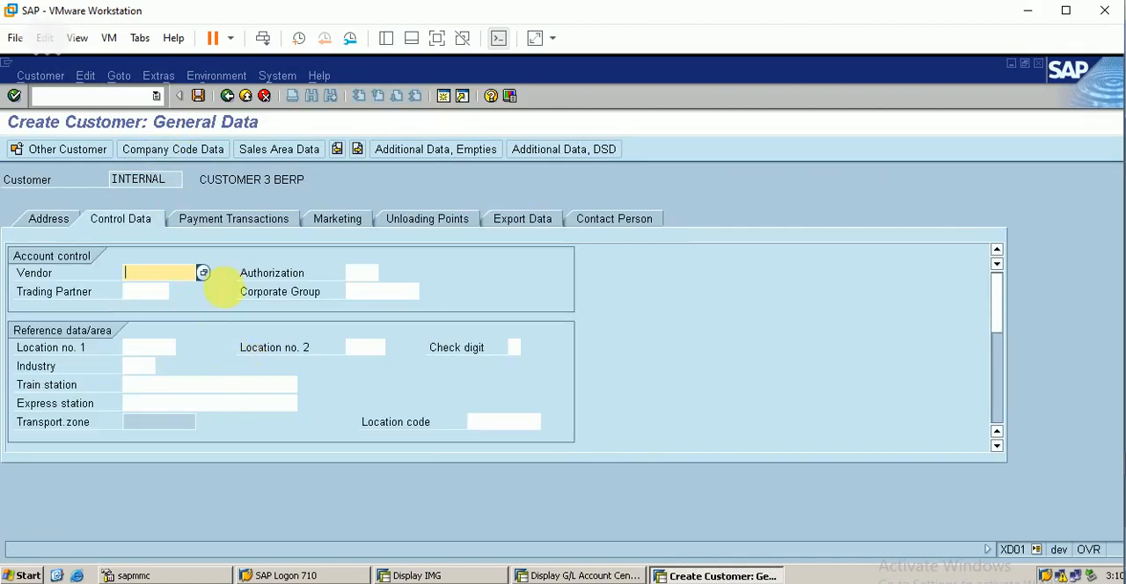
pyautogui.click(267, 227)
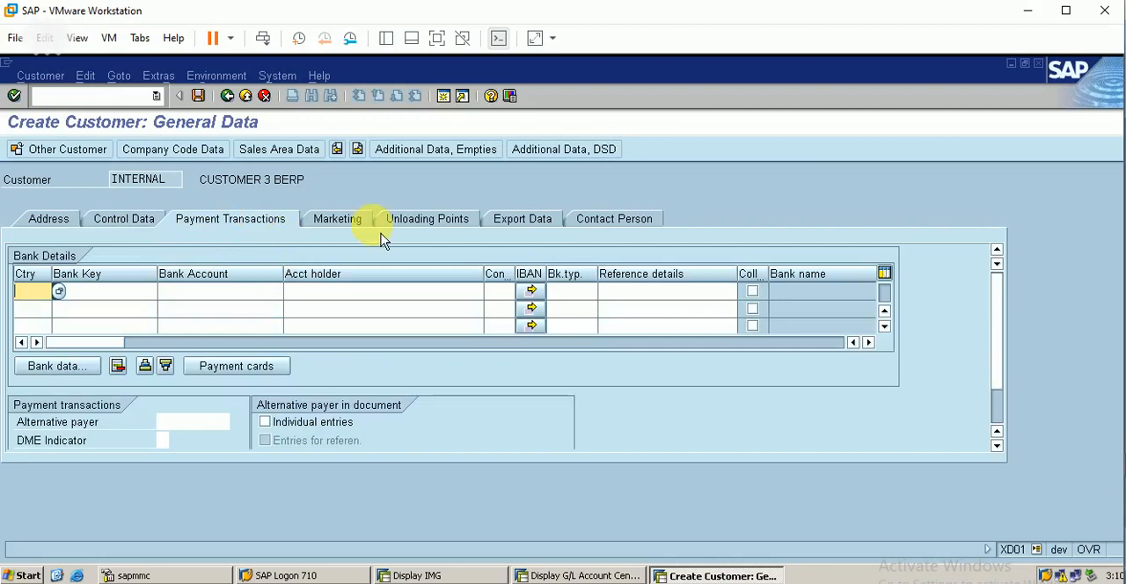
# Step: In the company code data, set reconciliation account 10005, sort key 001 and cash management group A1
pyautogui.click(180, 149)
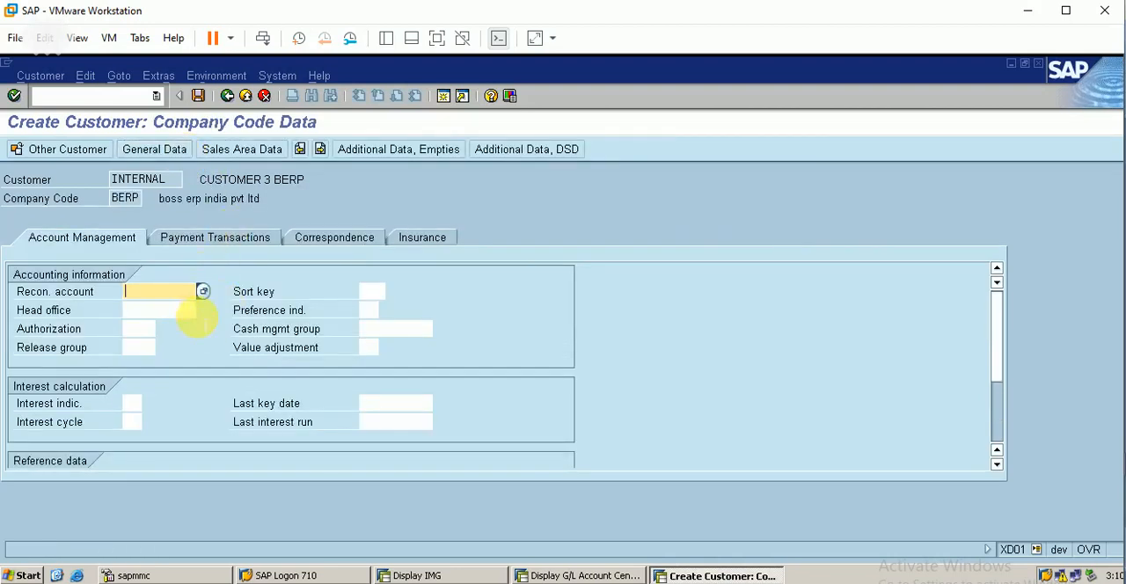
pyautogui.write('1')
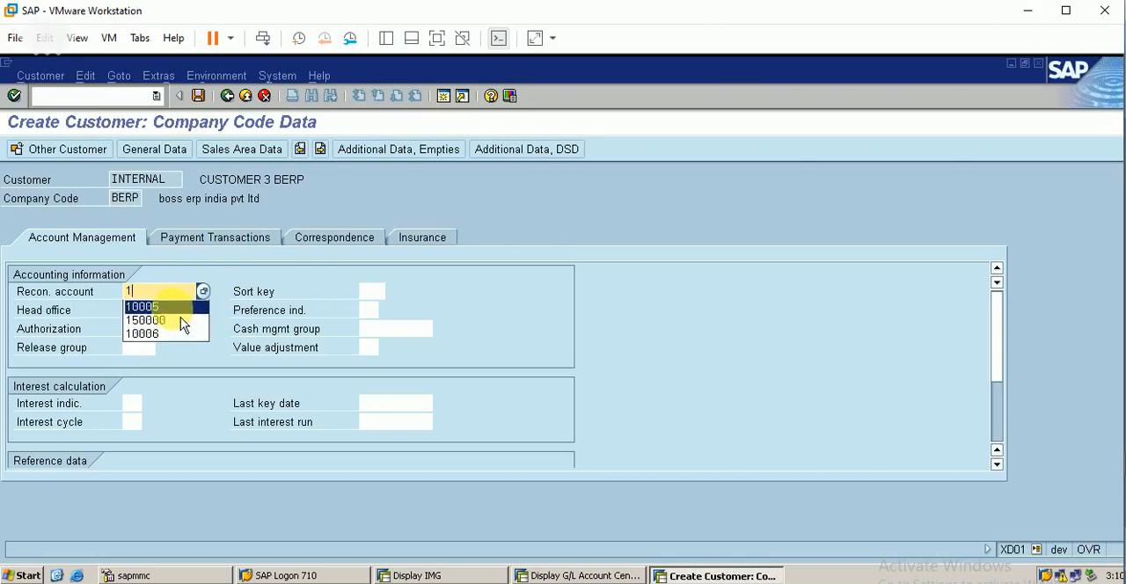
pyautogui.click(180, 308)
pyautogui.click(371, 291)
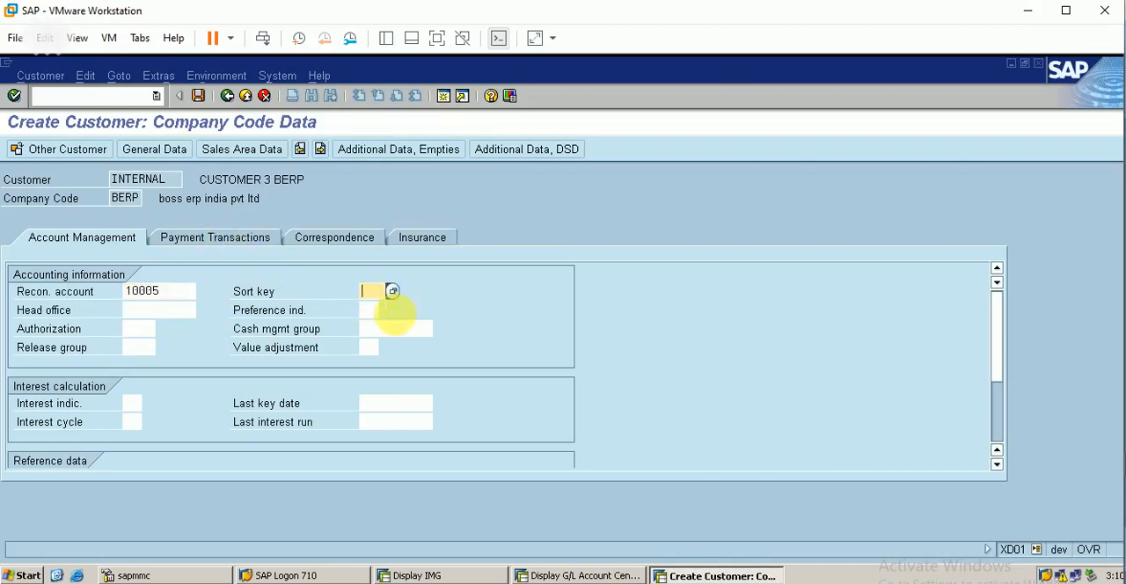
pyautogui.write('001')
pyautogui.click(393, 328)
pyautogui.click(440, 328)
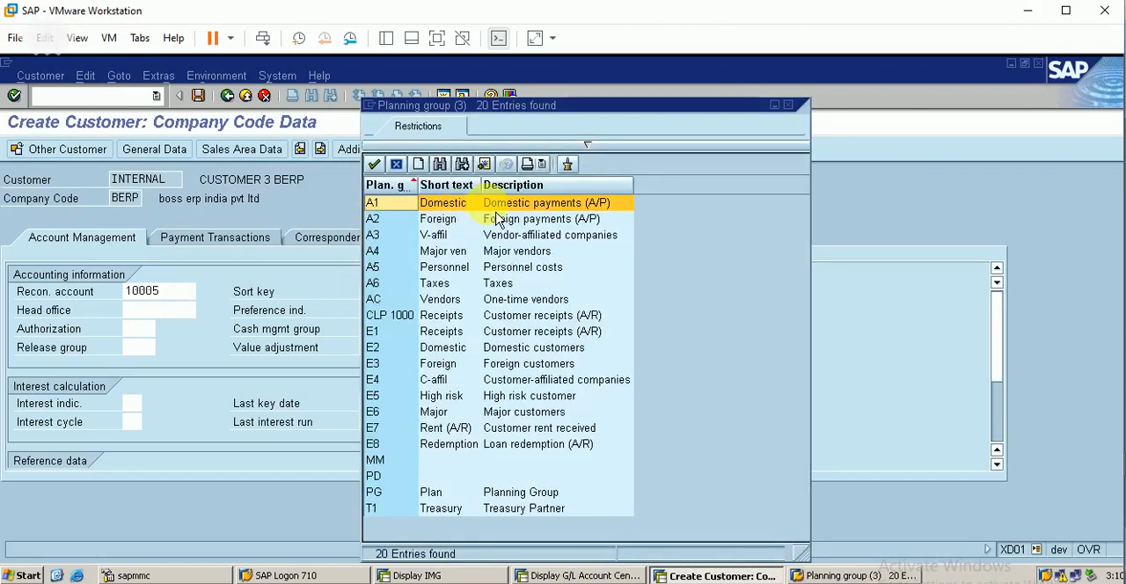
pyautogui.doubleClick(490, 205)
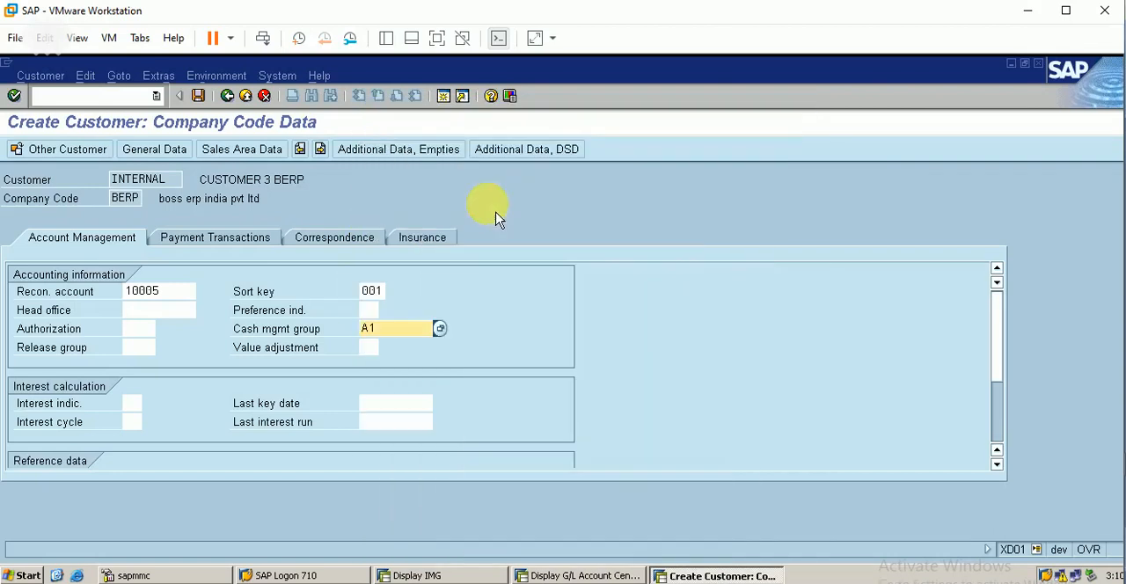
# Step: View the company code payment transactions, then look up the available sales districts and sales offices in the sales area data
pyautogui.click(239, 246)
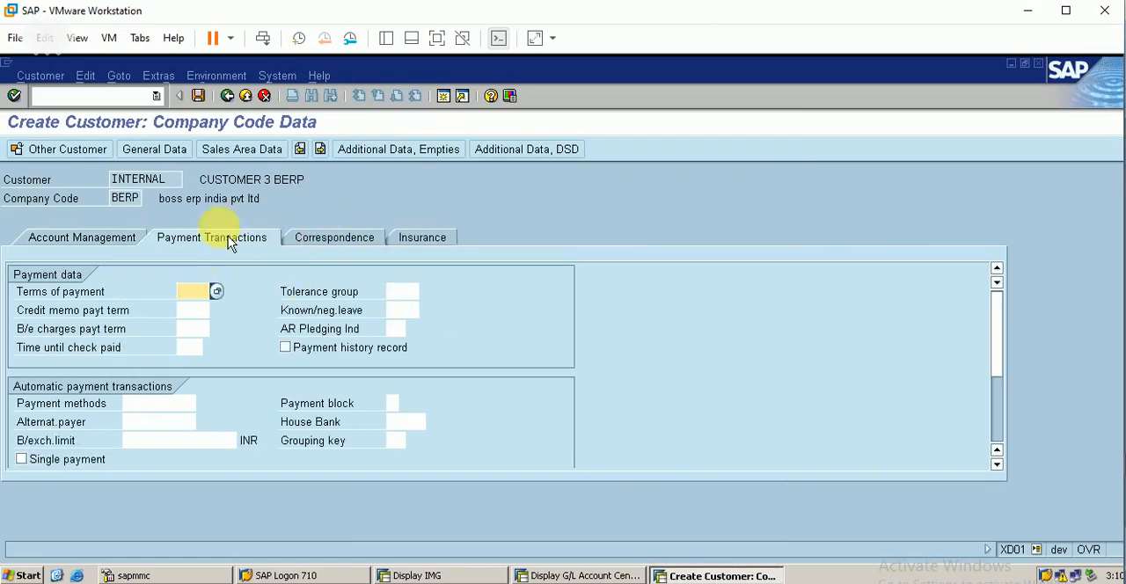
pyautogui.click(216, 154)
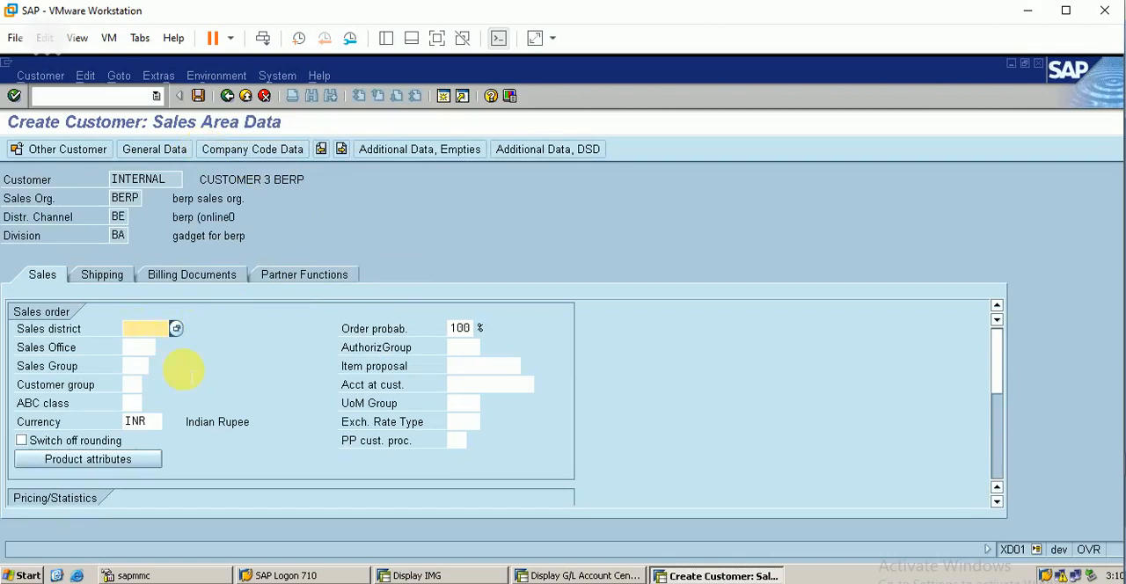
pyautogui.click(176, 328)
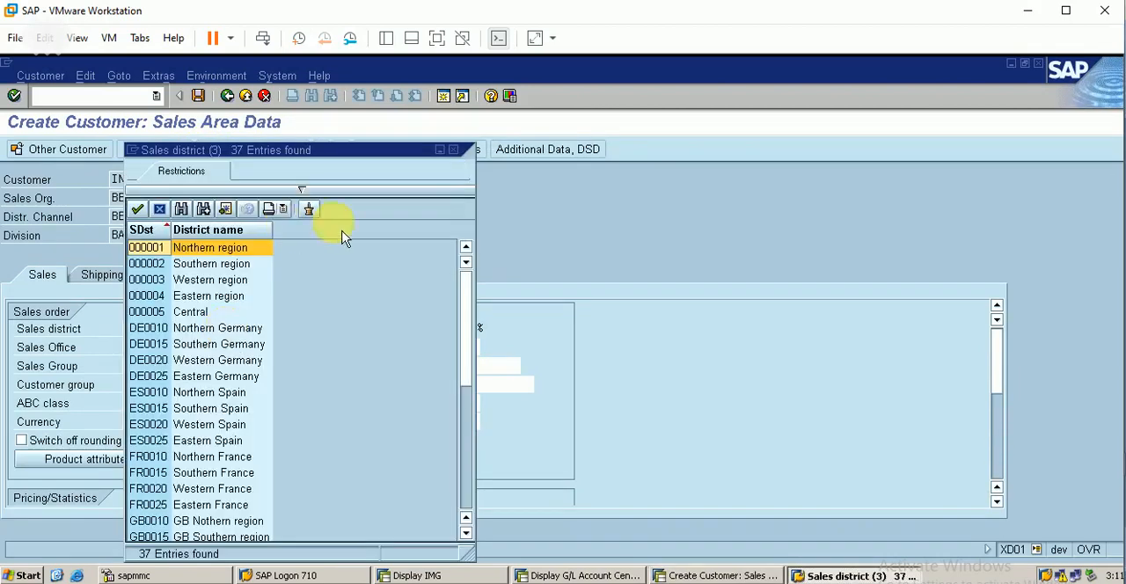
pyautogui.click(453, 150)
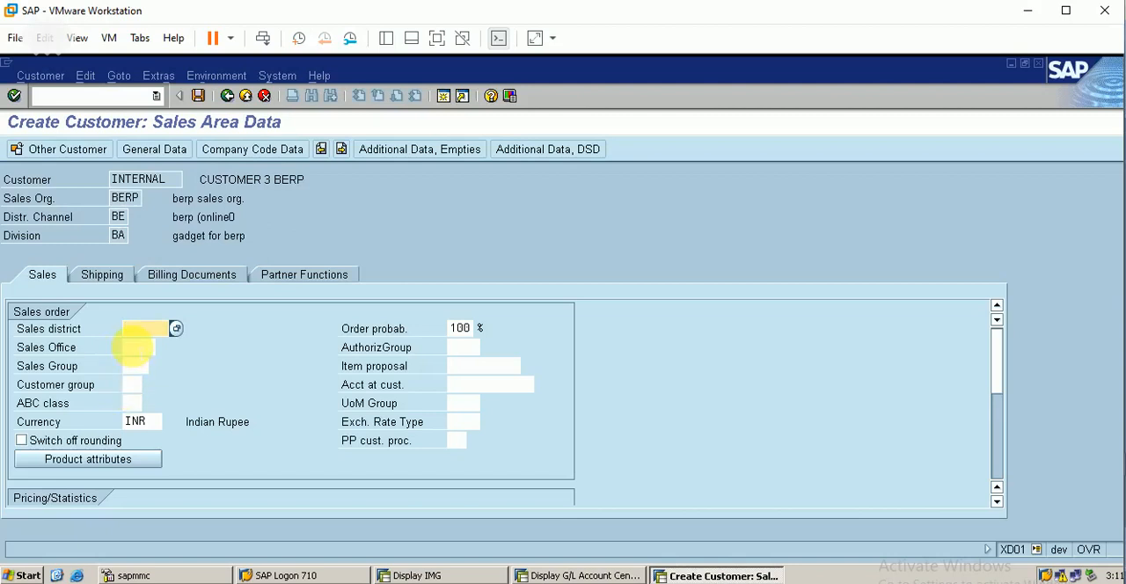
pyautogui.click(157, 348)
pyautogui.click(162, 348)
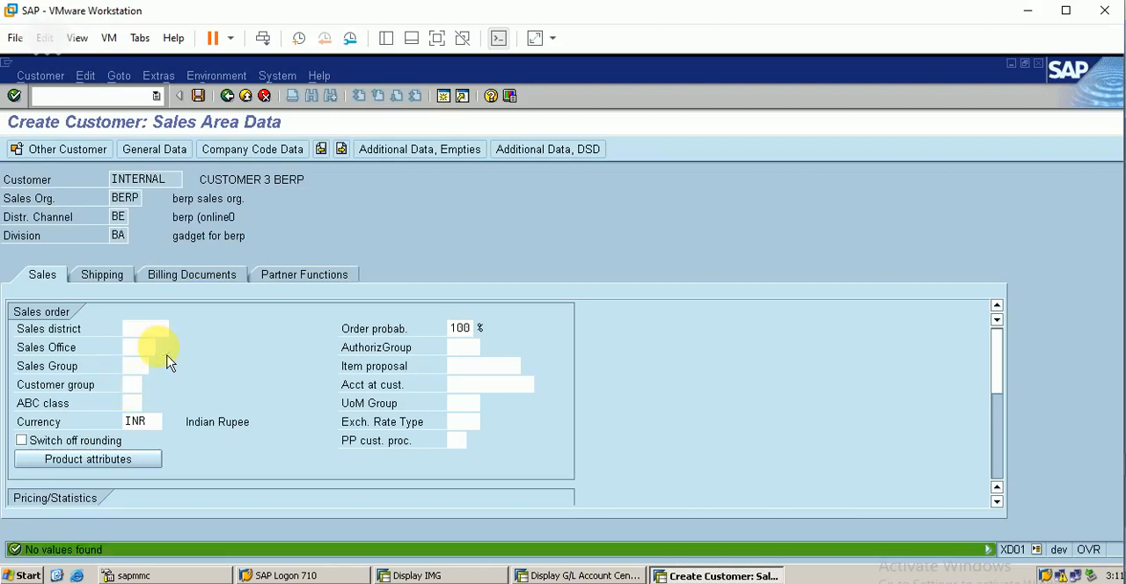
# Step: Browse the available sales groups without choosing one, then review the pricing and customer hierarchy fields in the sales data
pyautogui.click(157, 367)
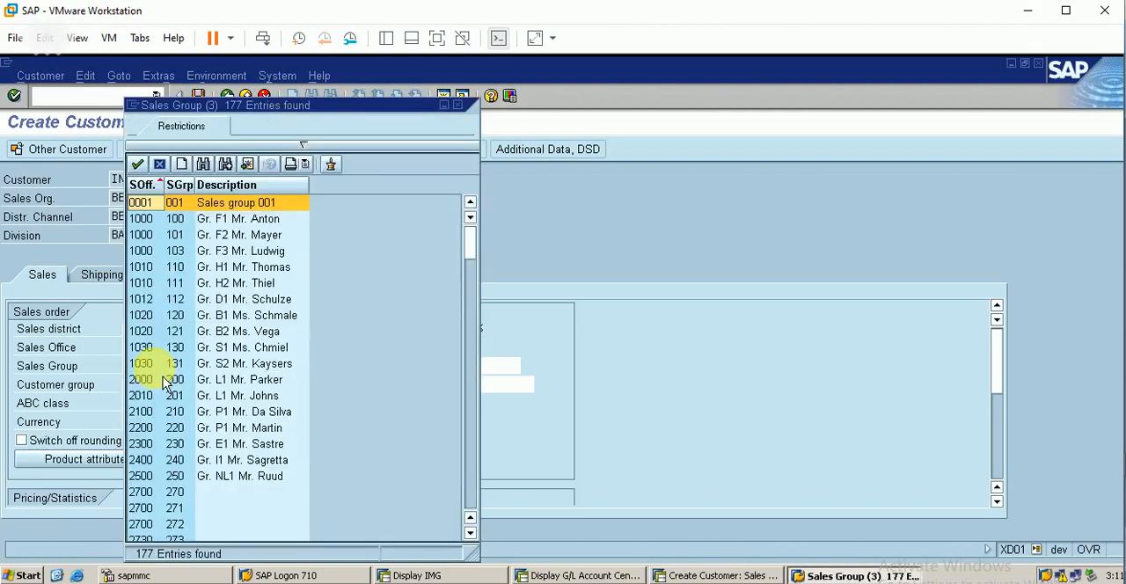
pyautogui.click(468, 486)
pyautogui.click(469, 489)
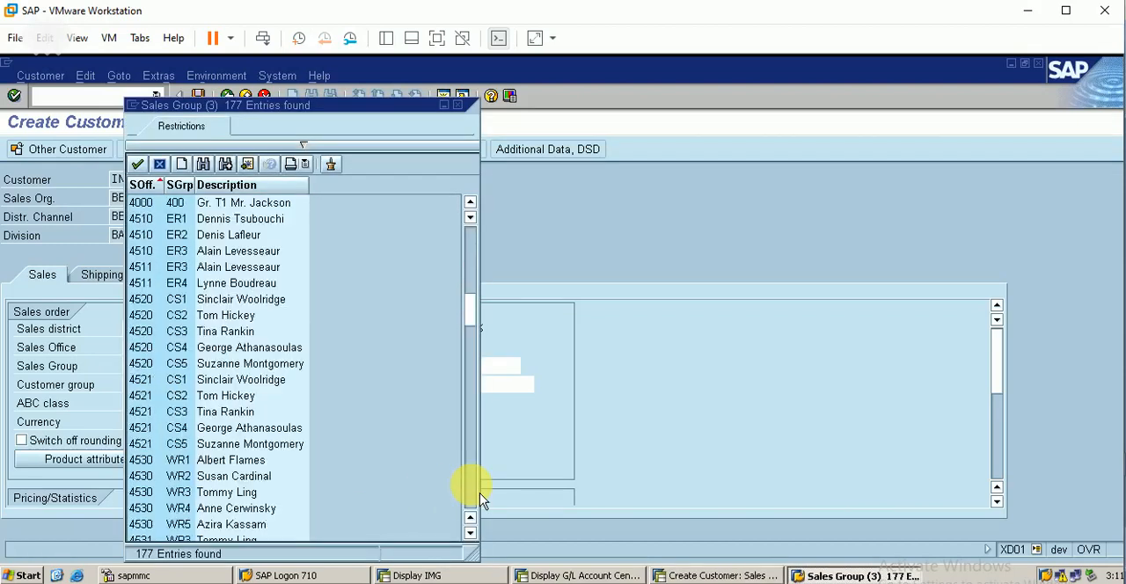
pyautogui.click(472, 487)
pyautogui.click(472, 487)
pyautogui.click(471, 486)
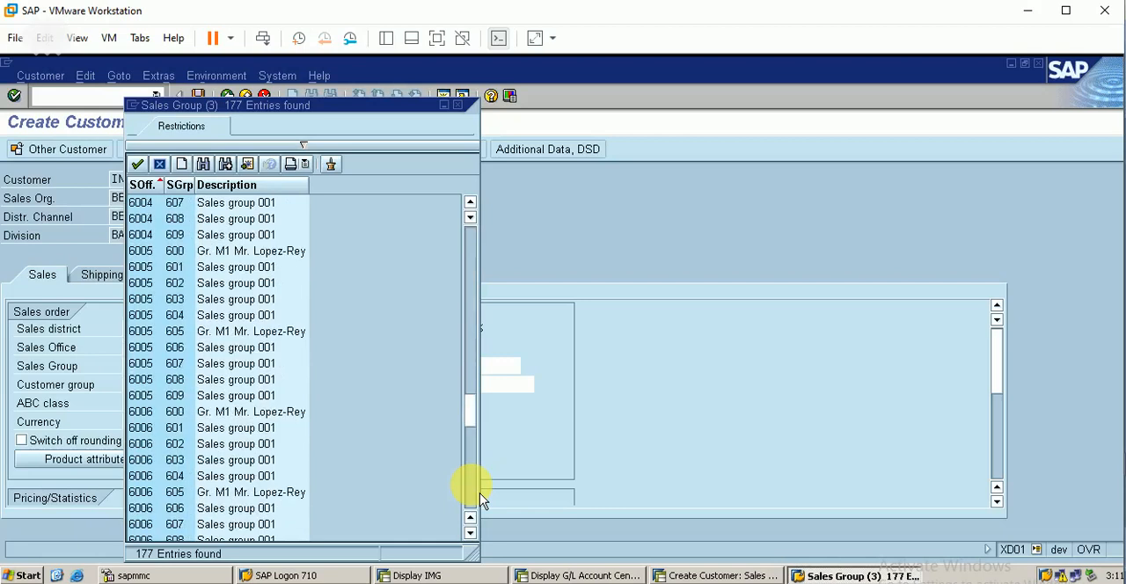
pyautogui.click(471, 487)
pyautogui.click(471, 486)
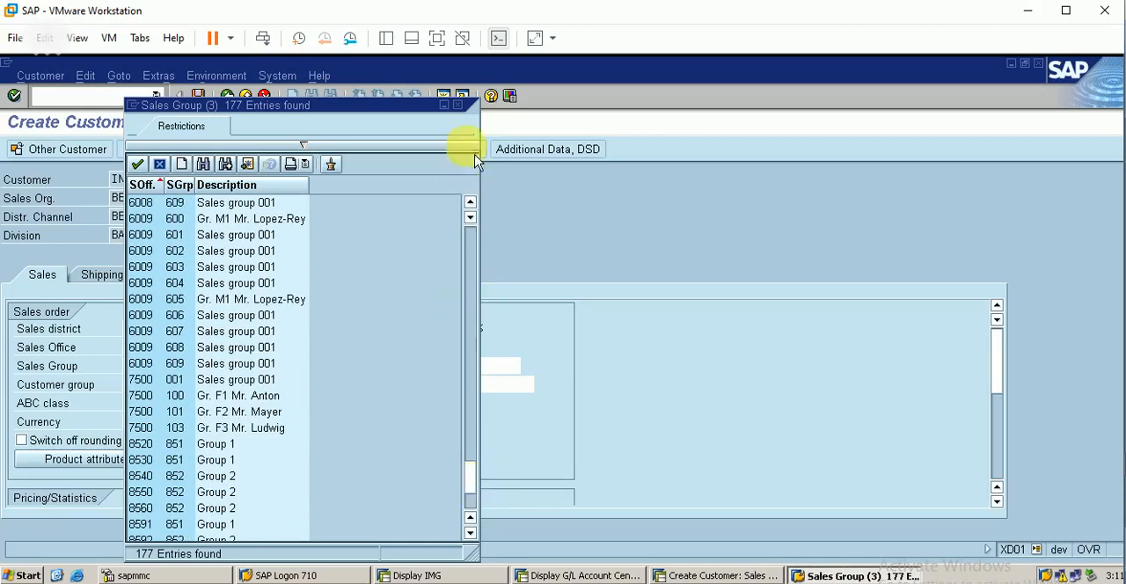
pyautogui.click(458, 105)
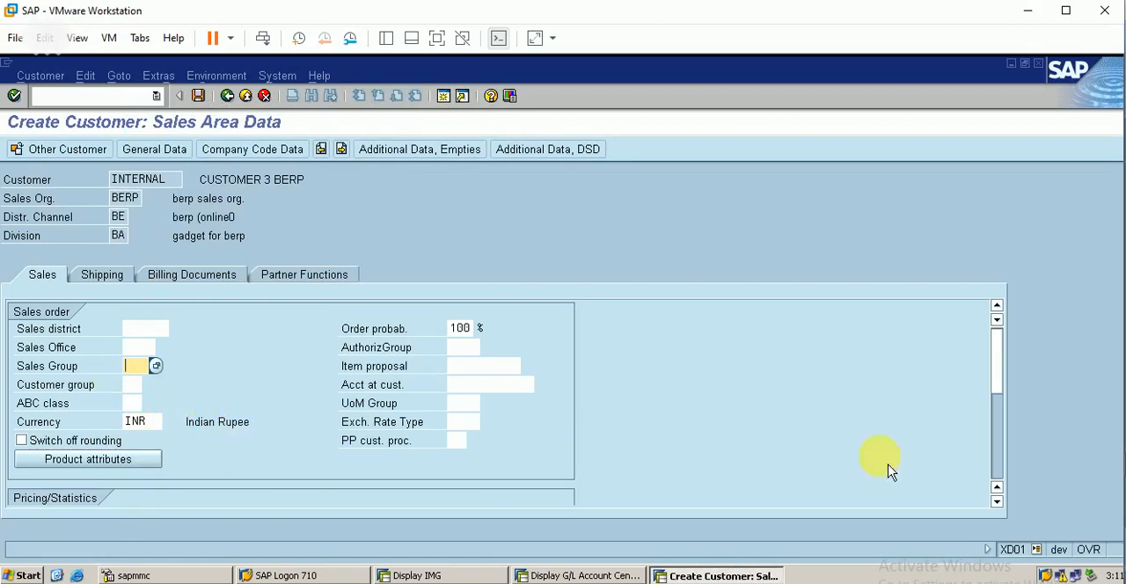
pyautogui.click(998, 469)
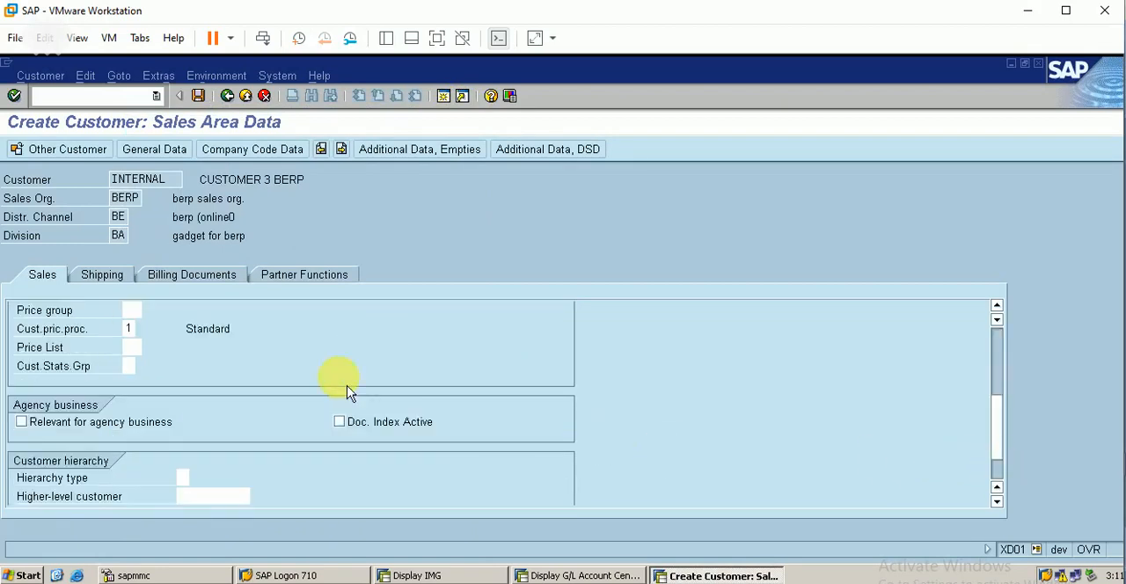
pyautogui.click(65, 332)
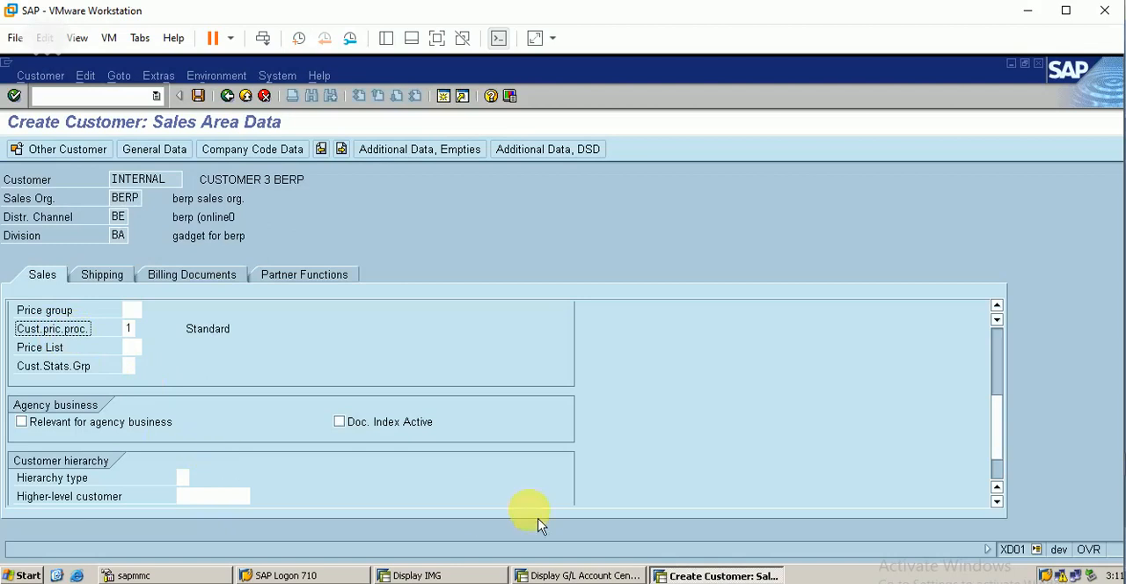
# Step: In the shipping data, set delivery priority 01 (High) and shipping conditions 01 (As soon as possible)
pyautogui.click(104, 276)
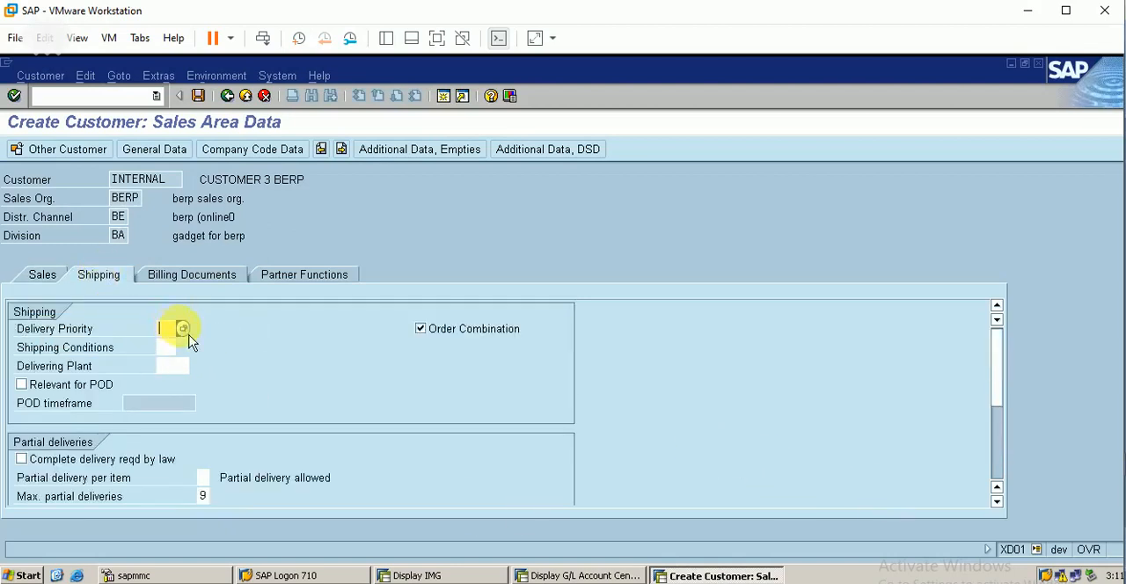
pyautogui.click(183, 328)
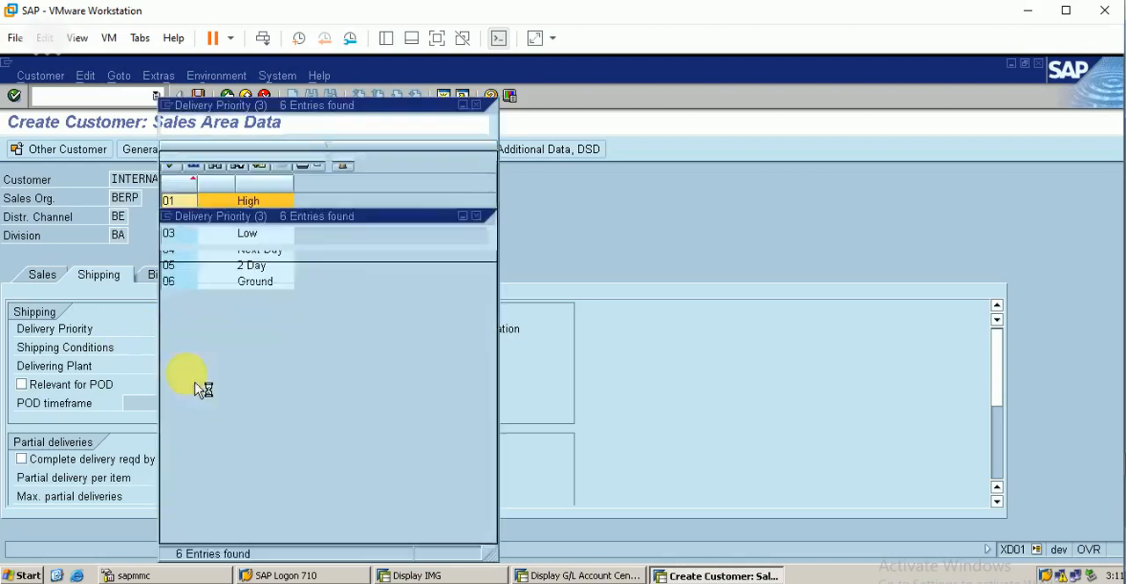
pyautogui.doubleClick(249, 204)
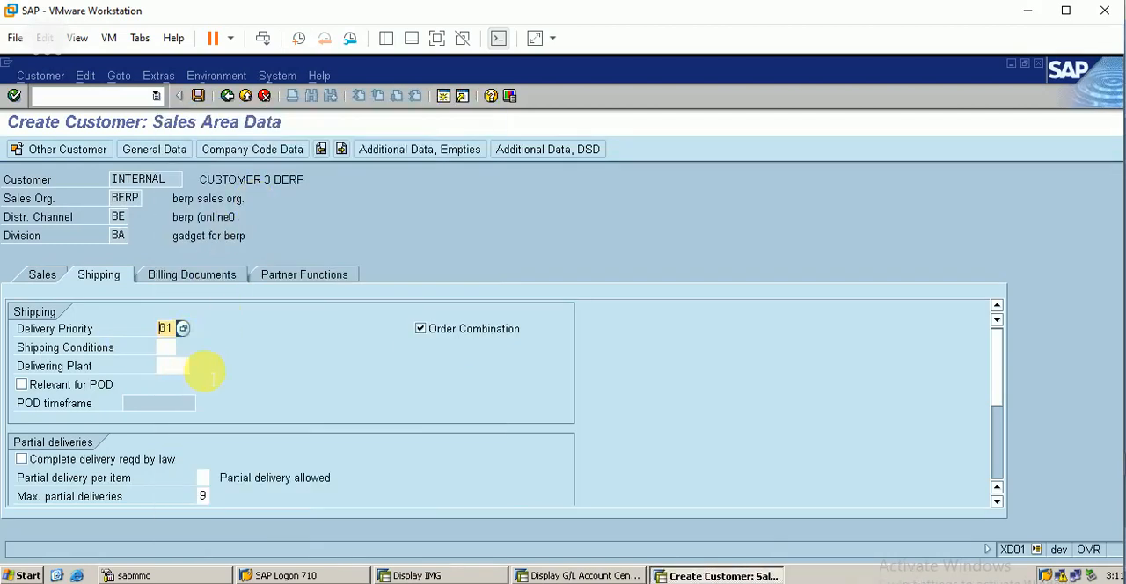
pyautogui.click(167, 348)
pyautogui.click(184, 348)
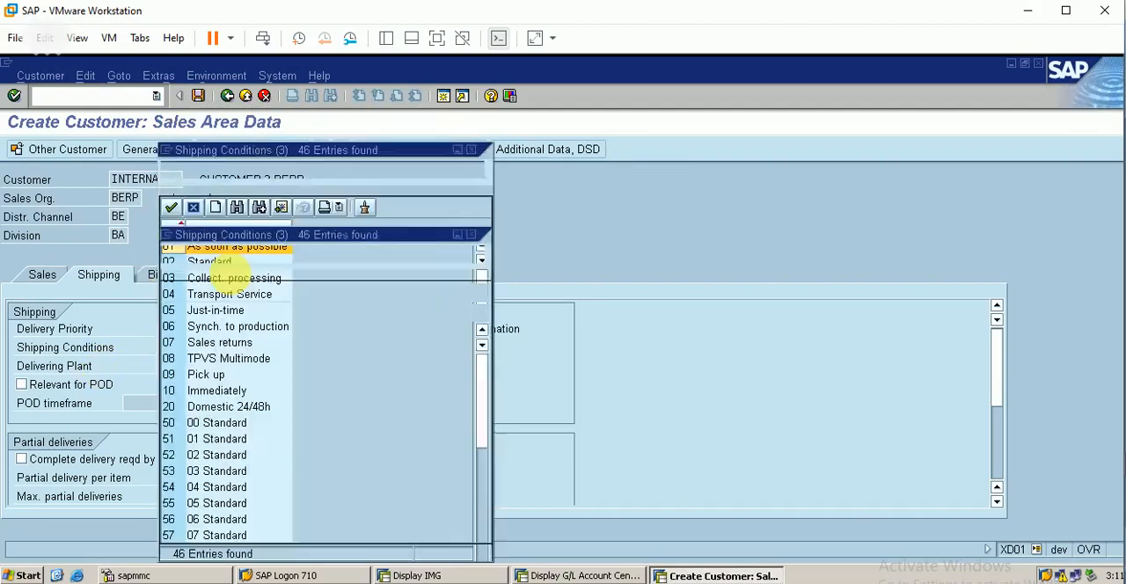
pyautogui.doubleClick(232, 250)
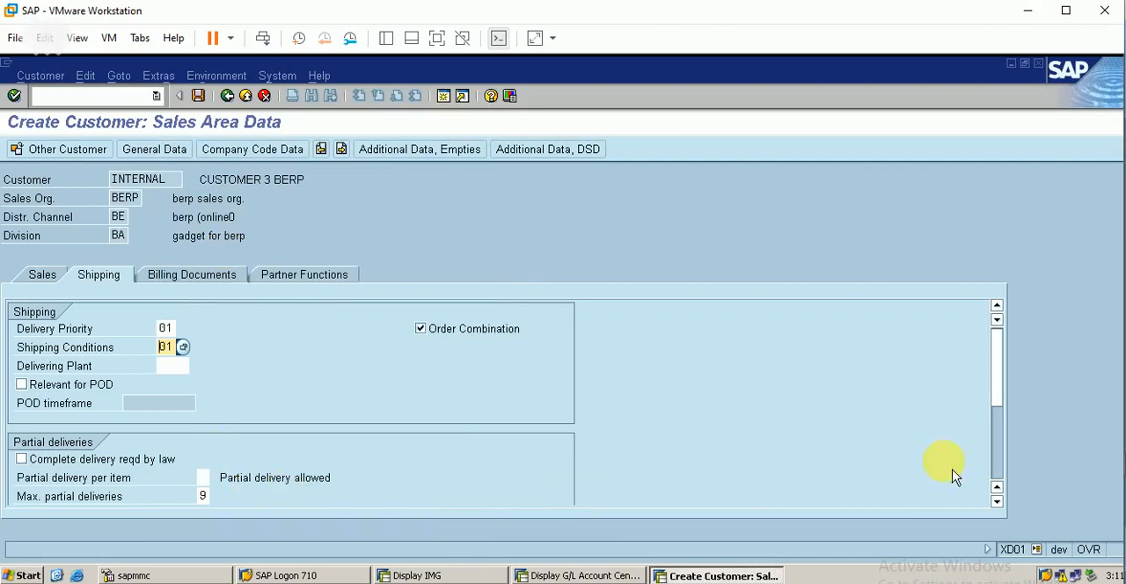
# Step: Review the remaining shipping fields, the billing documents and the partner functions of the new customer
pyautogui.click(998, 465)
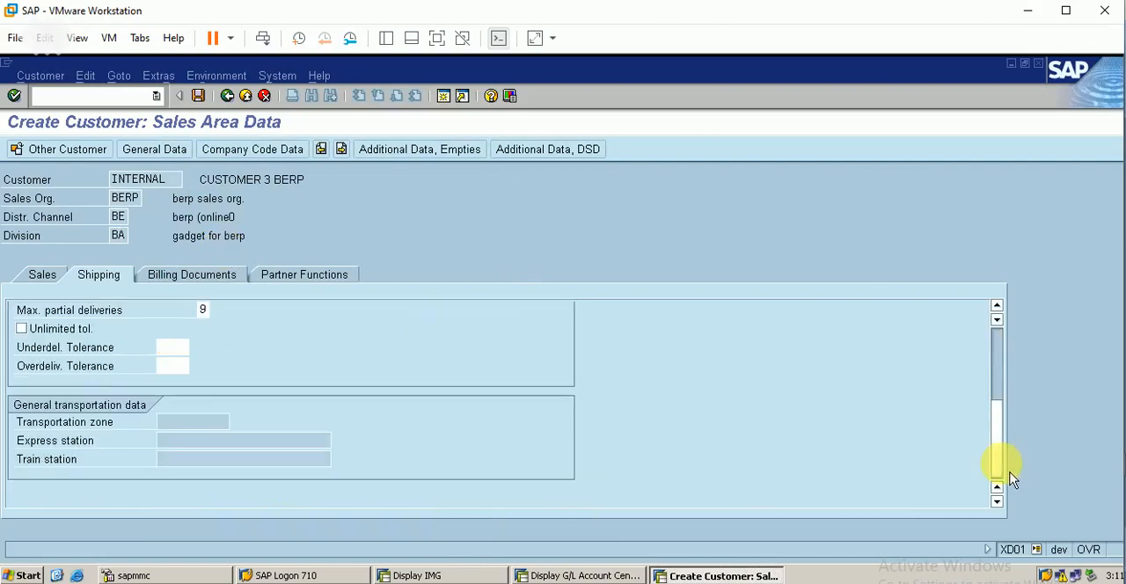
pyautogui.click(214, 288)
pyautogui.click(305, 288)
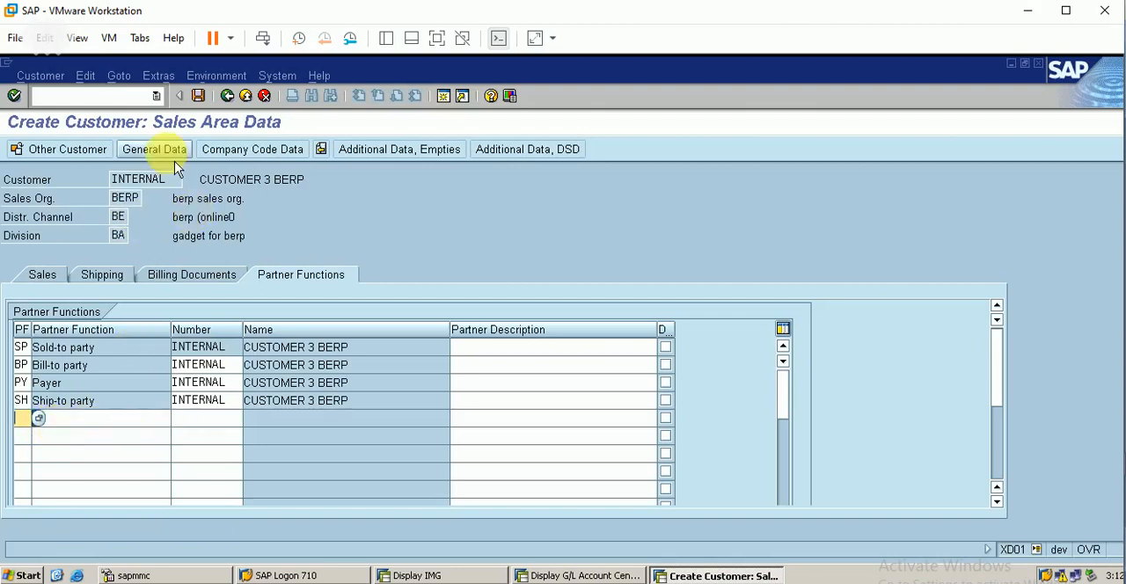
# Step: Recheck the customer's general data, then the account management and payment transactions in the company code data
pyautogui.click(155, 150)
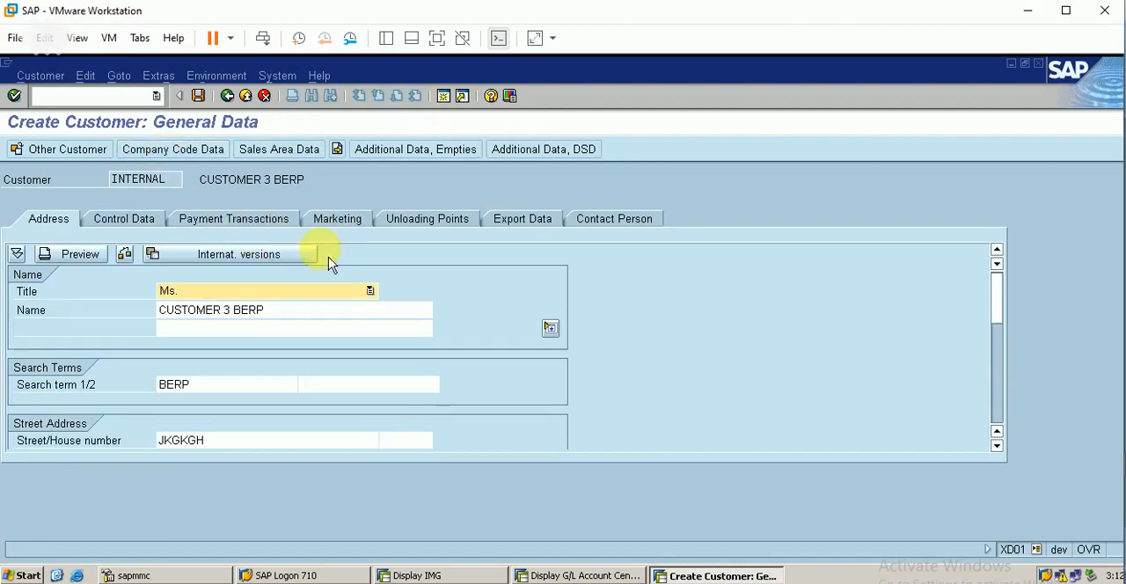
pyautogui.click(211, 148)
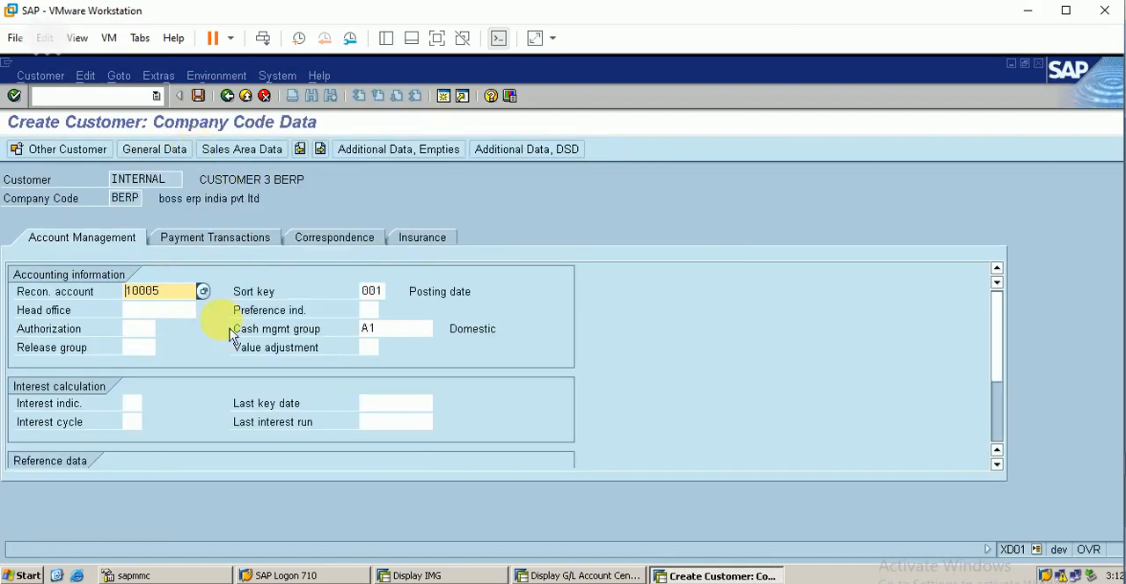
pyautogui.click(999, 440)
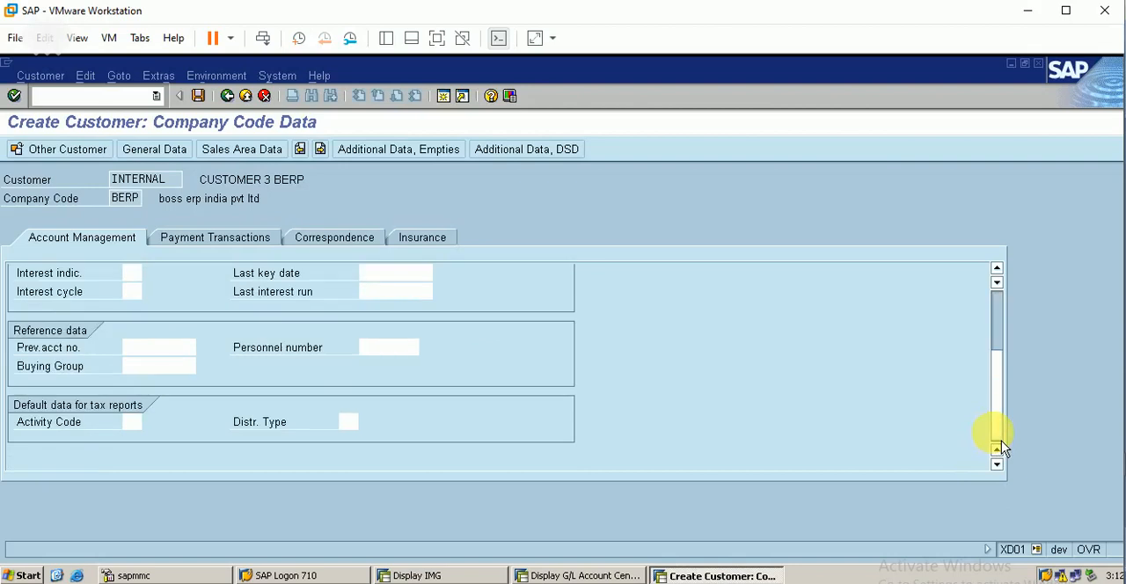
pyautogui.click(1002, 310)
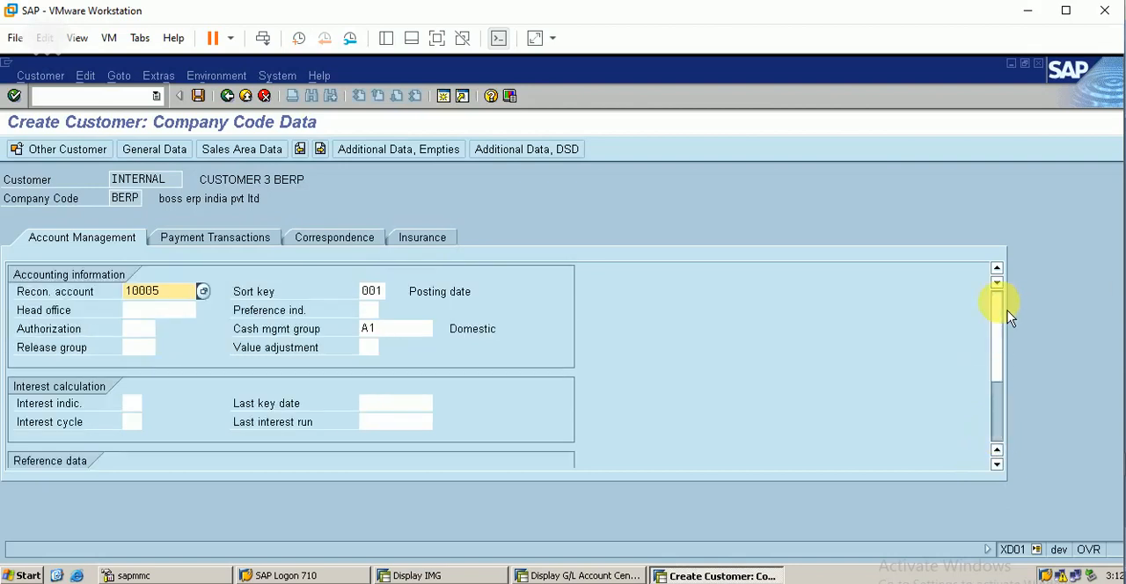
pyautogui.click(233, 245)
# Step: Check the sales area data once more, then save CUSTOMER 3 BERP and leave customer creation
pyautogui.click(220, 150)
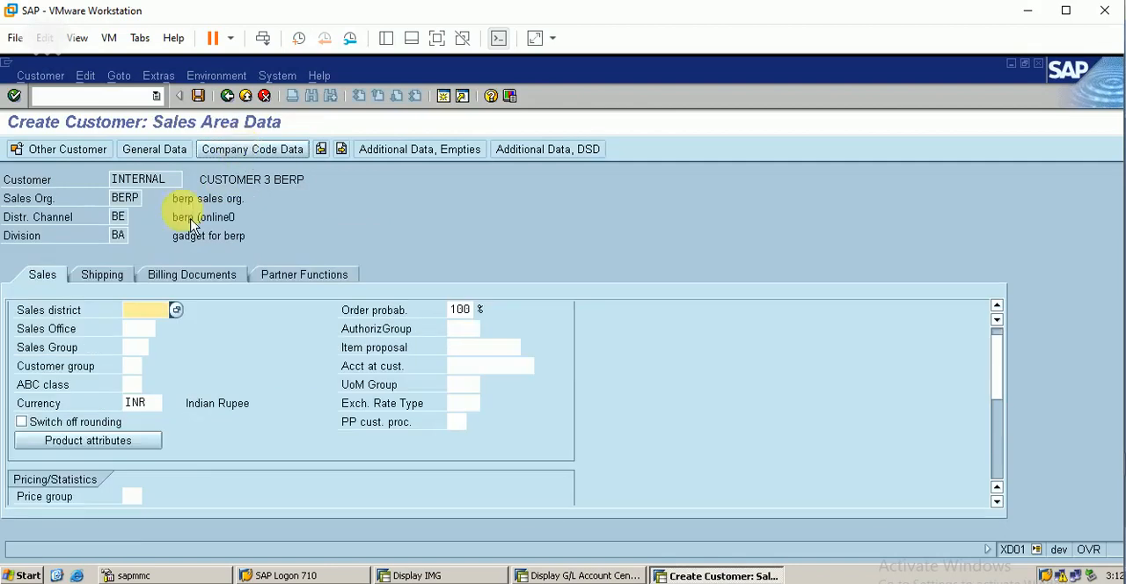
pyautogui.click(1000, 473)
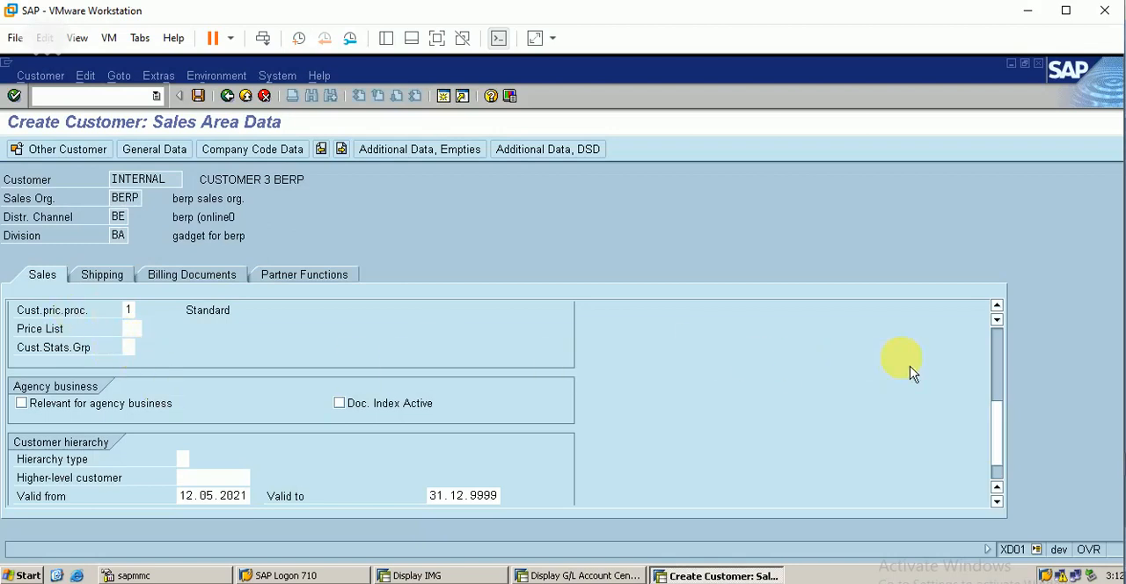
pyautogui.scroll(5, 1006, 346)
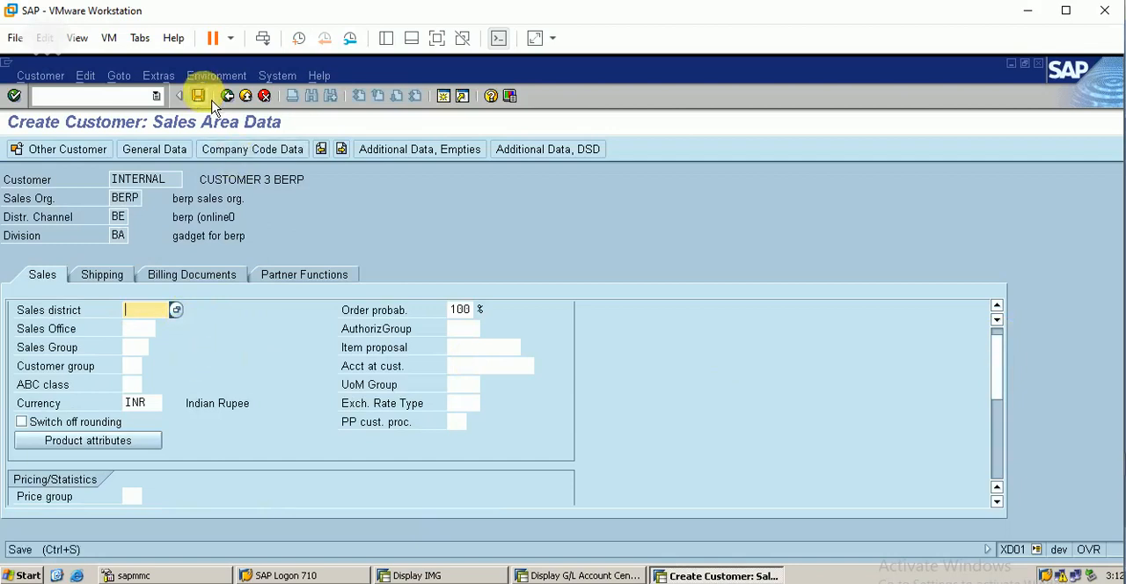
pyautogui.click(199, 95)
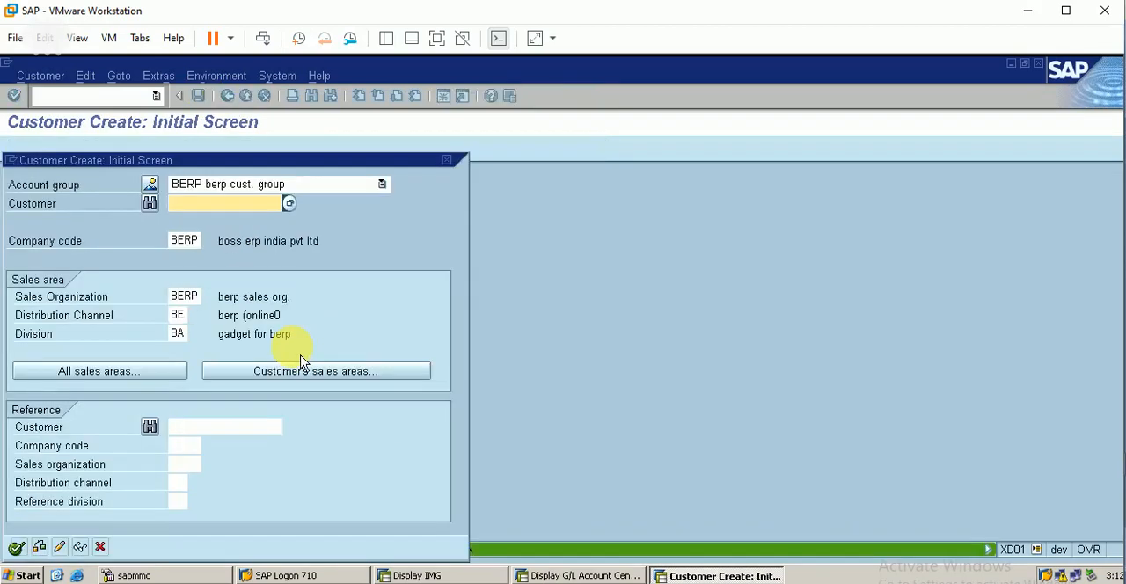
pyautogui.click(99, 547)
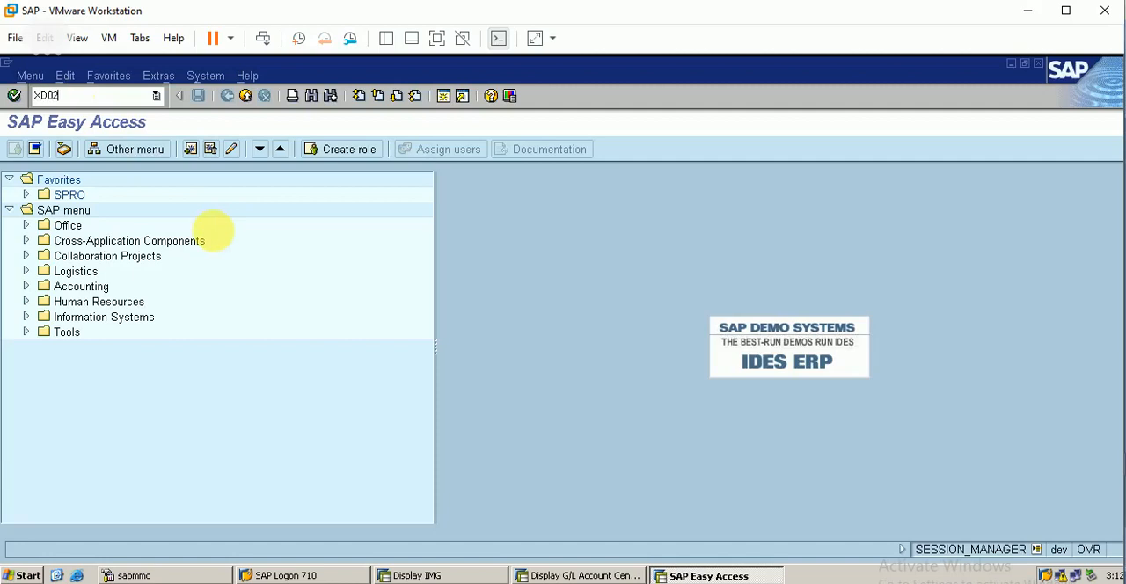
# Step: Start XD02 and choose BERP1 CUSTOMER from the customer search by company code
pyautogui.press('Return')
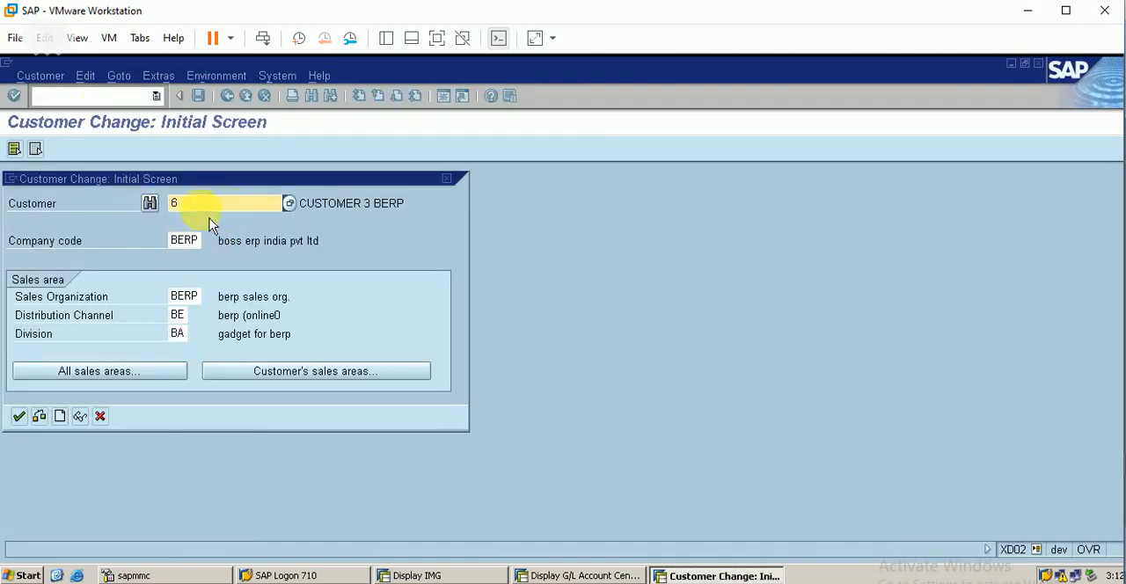
pyautogui.click(297, 213)
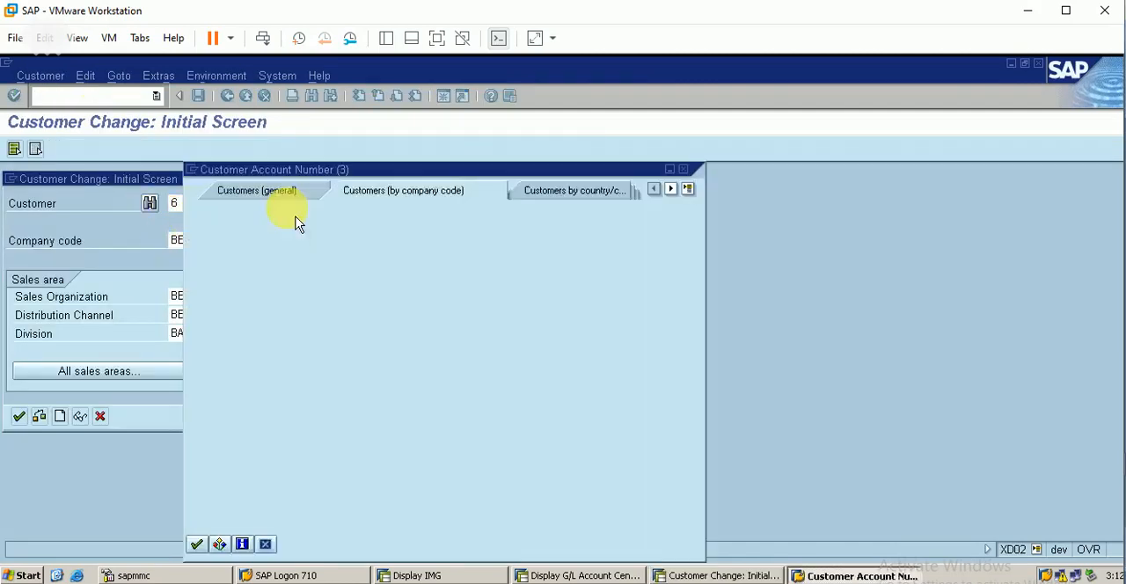
pyautogui.press('Return')
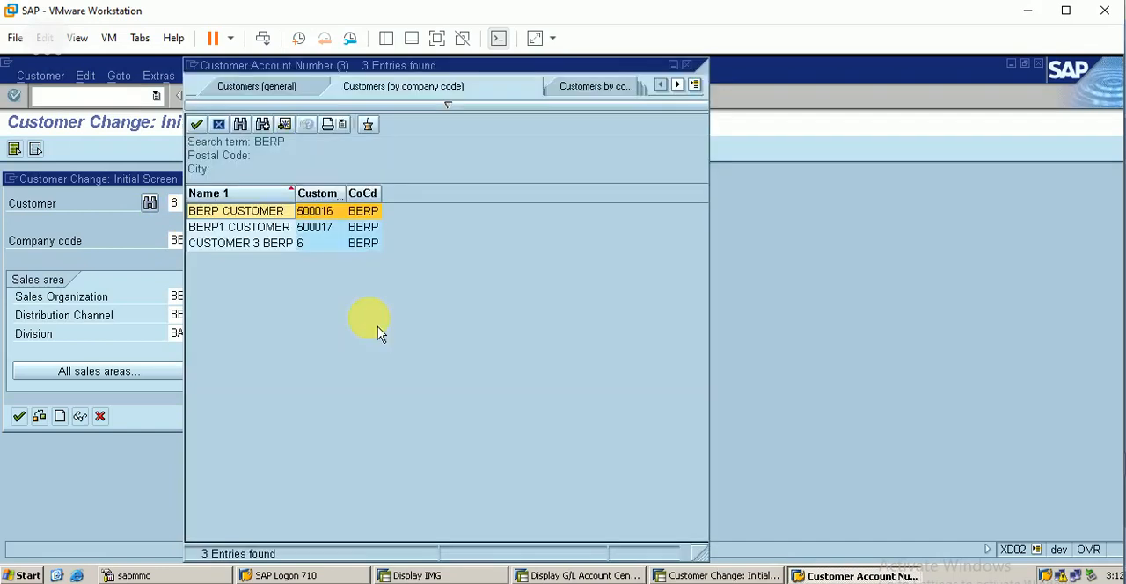
pyautogui.press('Down')
pyautogui.press('Return')
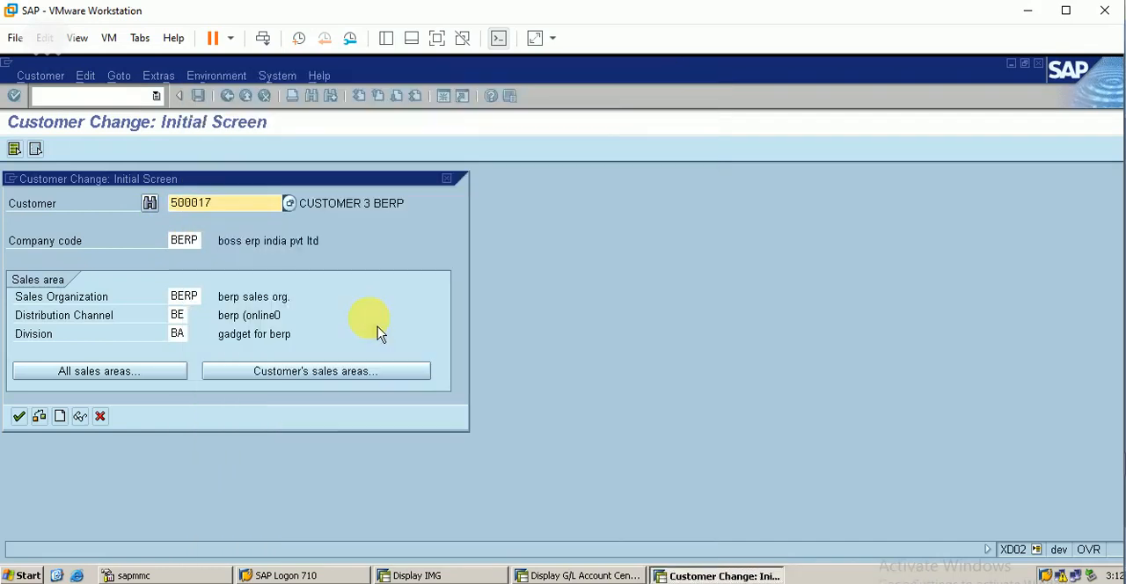
# Step: Bring up the partner functions in BERP1 CUSTOMER's sales area data, then return to the initial screen with the record saved
pyautogui.press('Return')
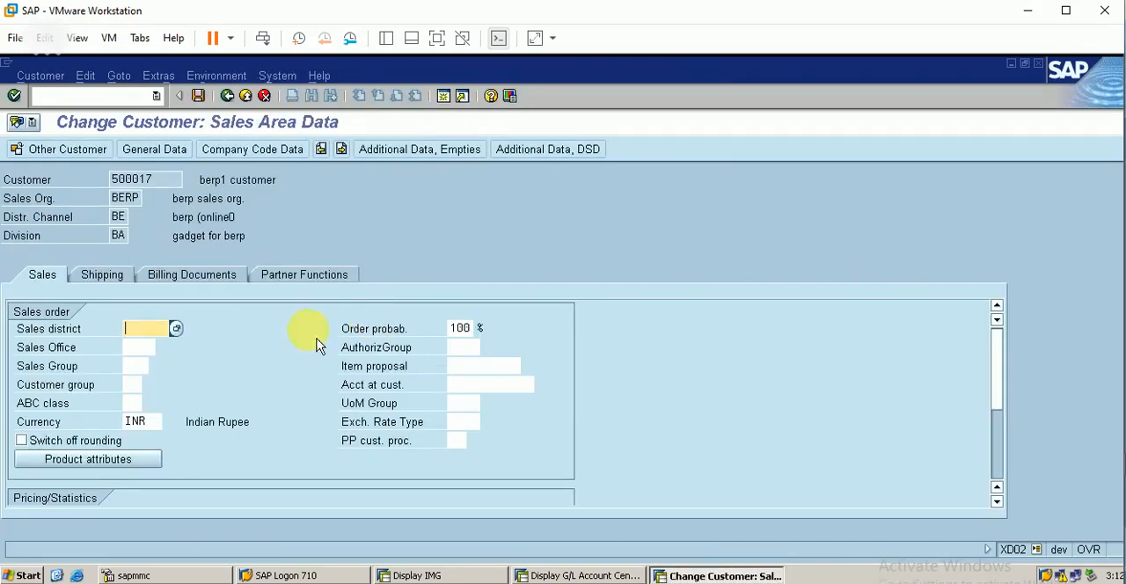
pyautogui.click(311, 282)
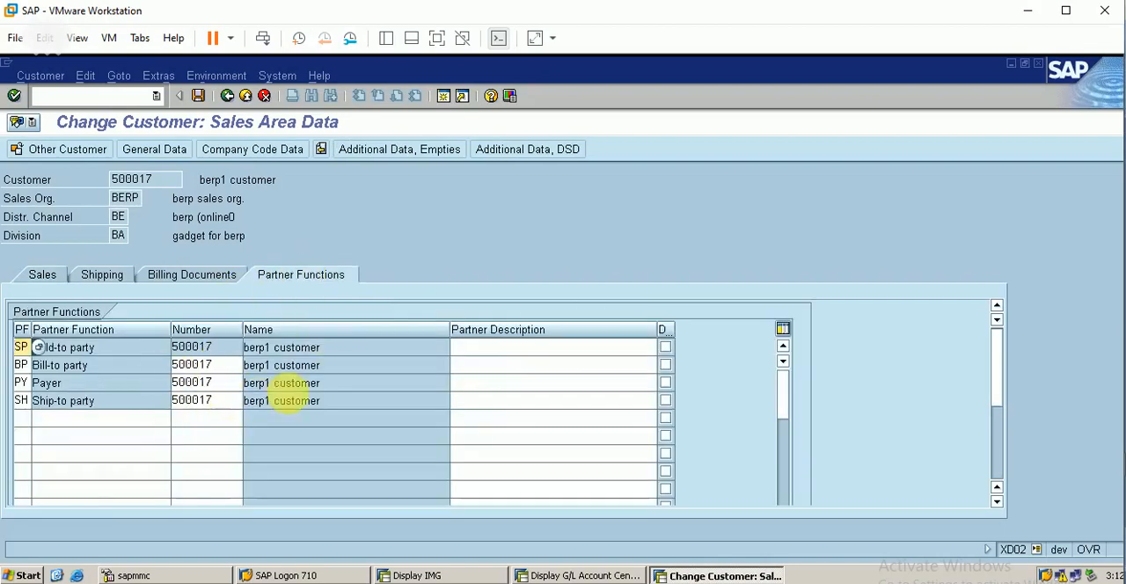
pyautogui.click(228, 96)
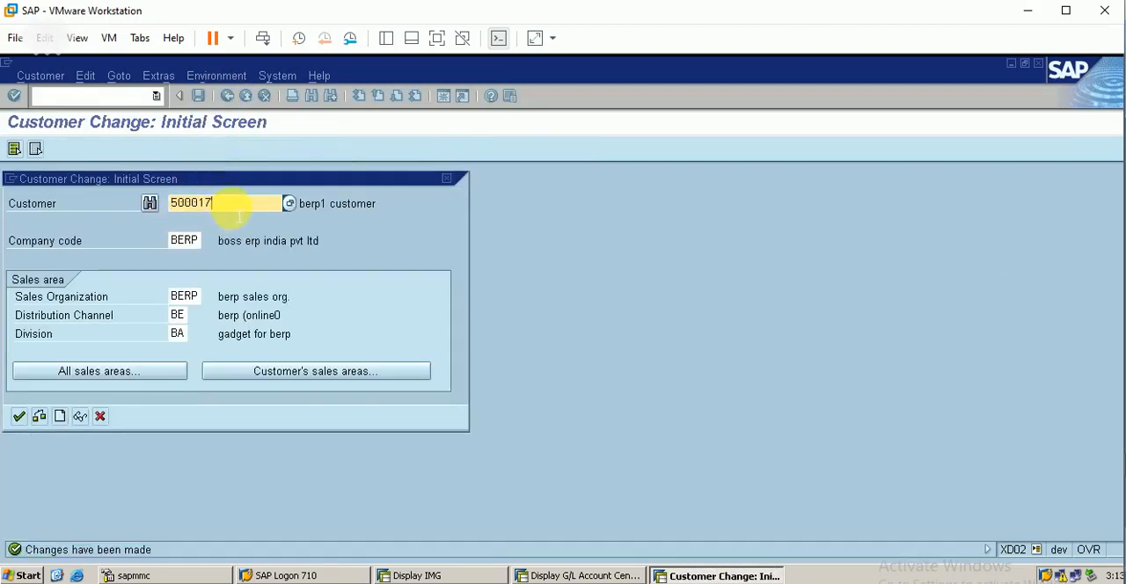
# Step: Open BERP CUSTOMER for change with its partner functions and save the record
pyautogui.press('BackSpace')
pyautogui.write('6')
pyautogui.press('Return')
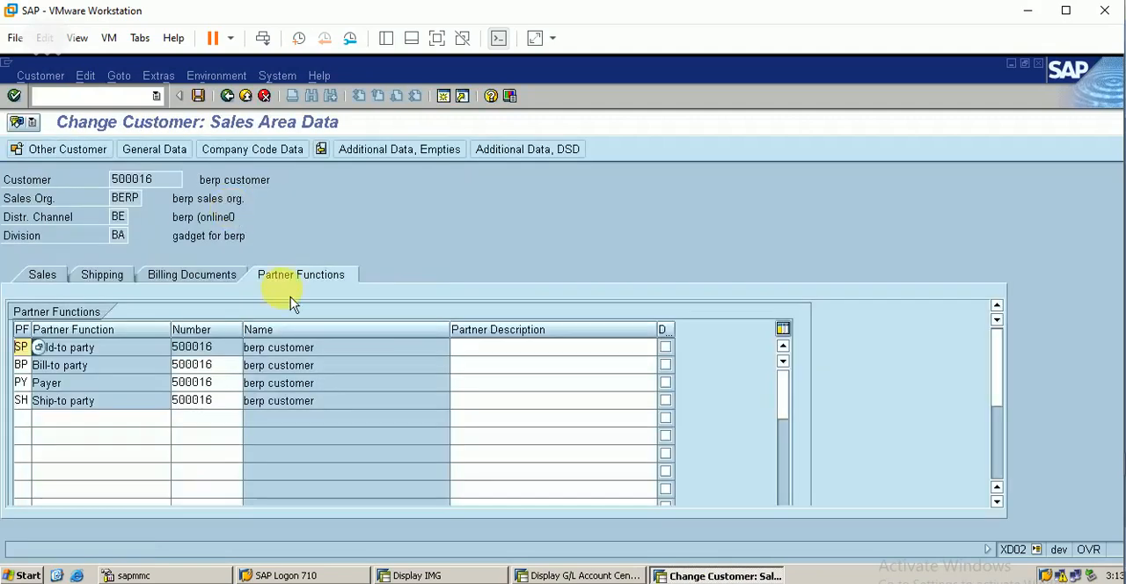
pyautogui.click(205, 103)
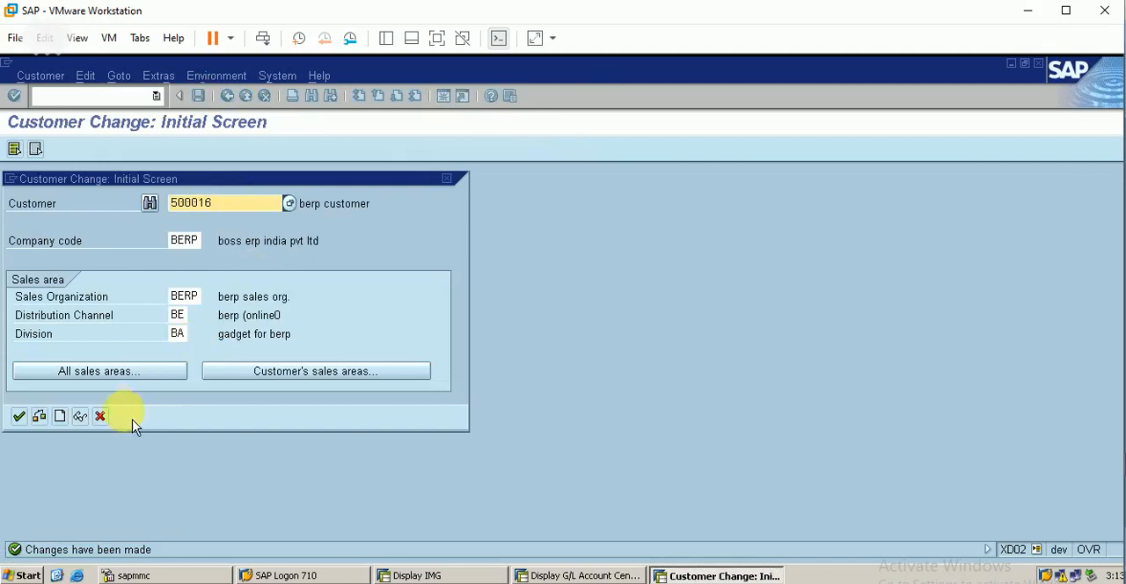